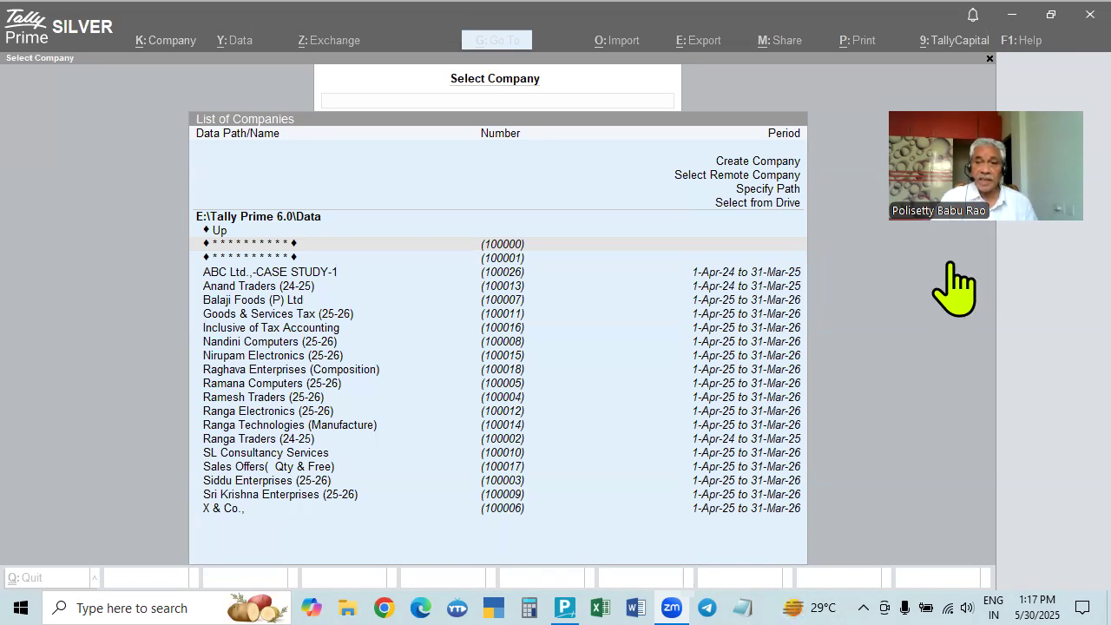
Open the company Nandini Computers (25-26) from the list of companies.
{"action": "left_click", "coordinate": [907, 343]}
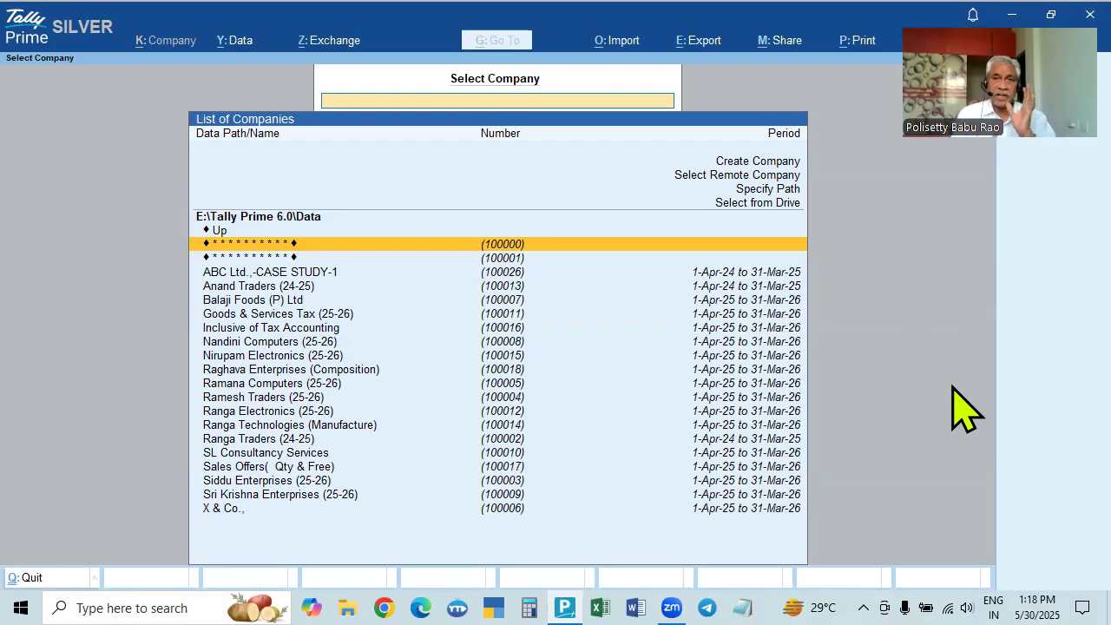
{"action": "left_click", "coordinate": [275, 343]}
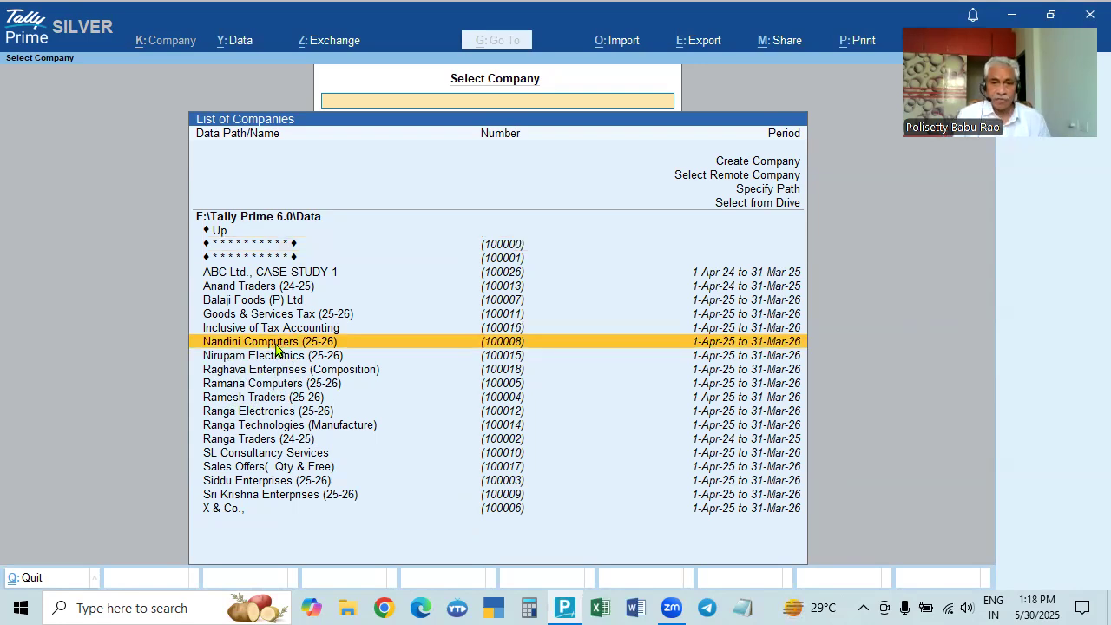
{"action": "left_click", "coordinate": [275, 344]}
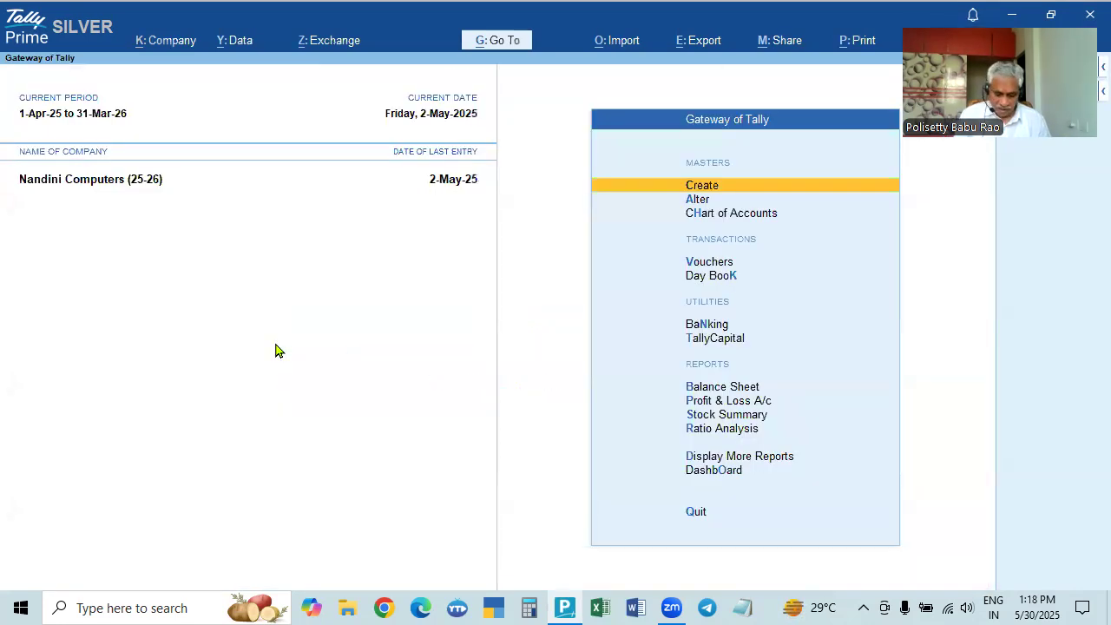
Open the Day Book, review the Ramesh Traders sales voucher's items, discount and IGST, and return to the Gateway.
{"action": "key", "text": "k"}
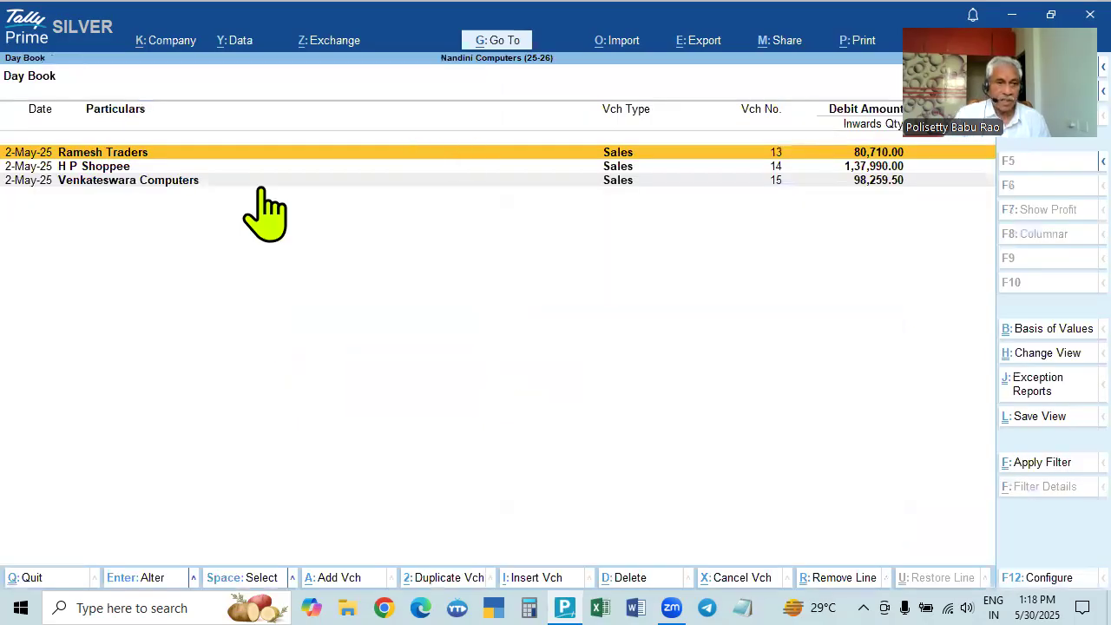
{"action": "key", "text": "Escape"}
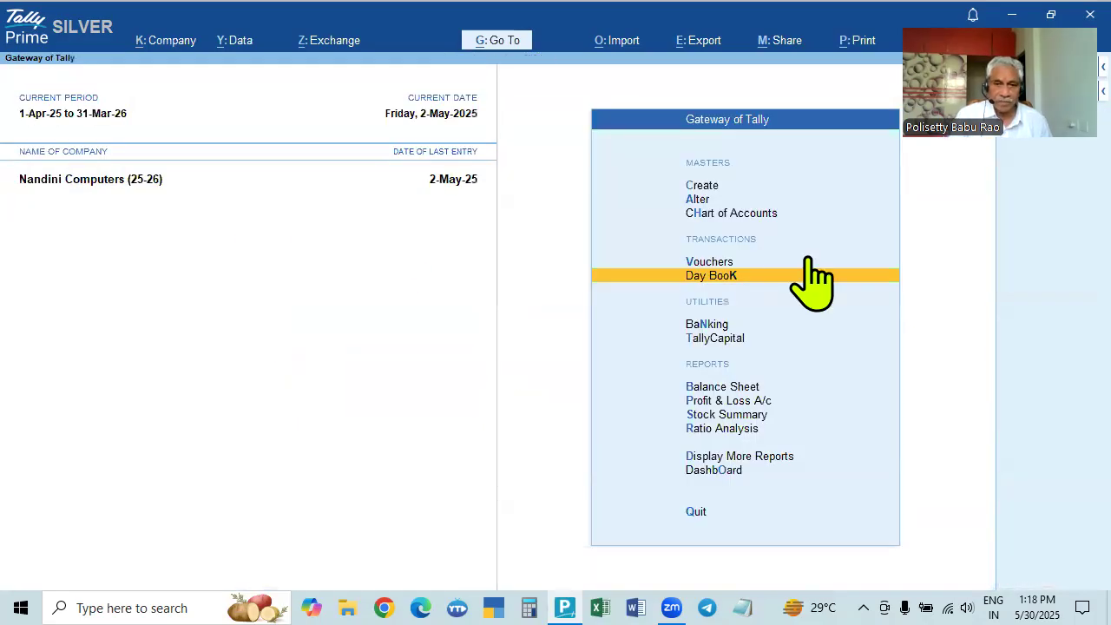
{"action": "key", "text": "Return"}
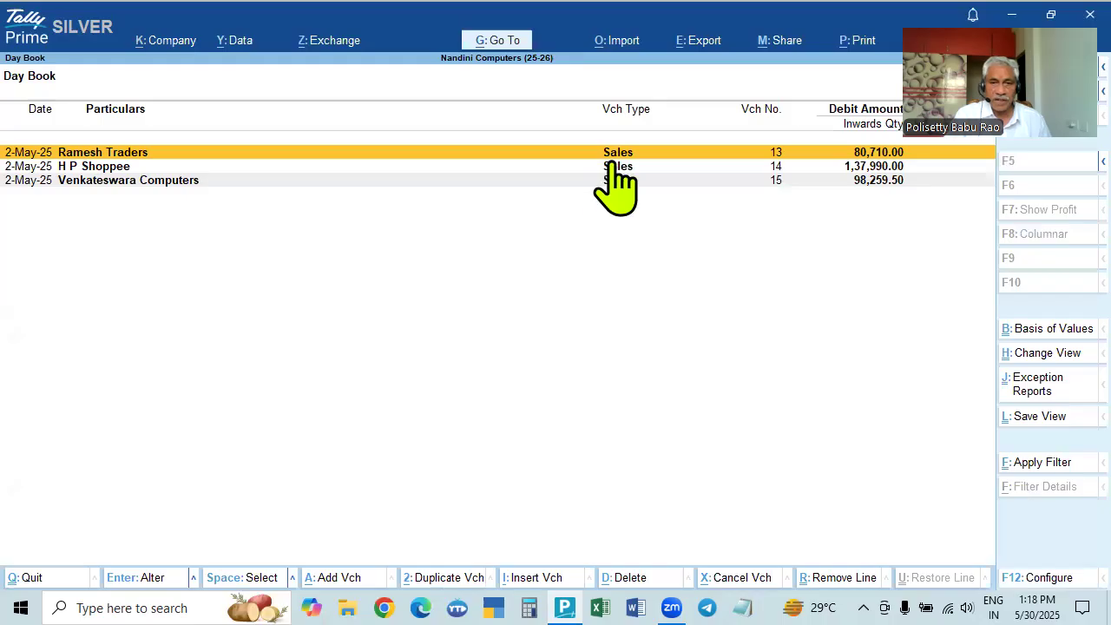
{"action": "left_click", "coordinate": [865, 156]}
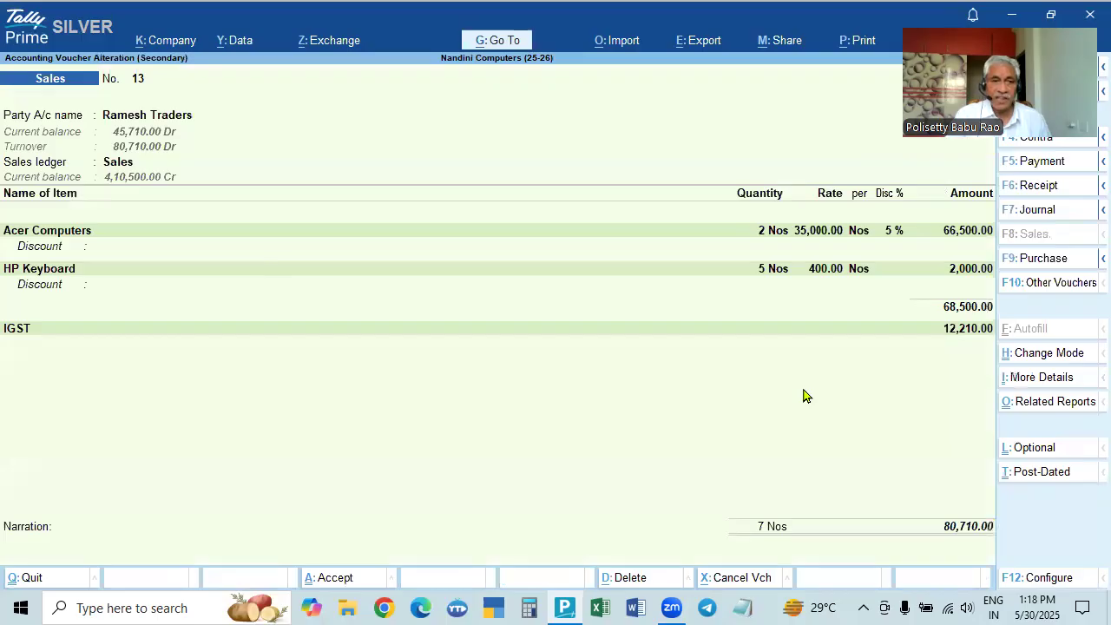
{"action": "key", "text": "Escape"}
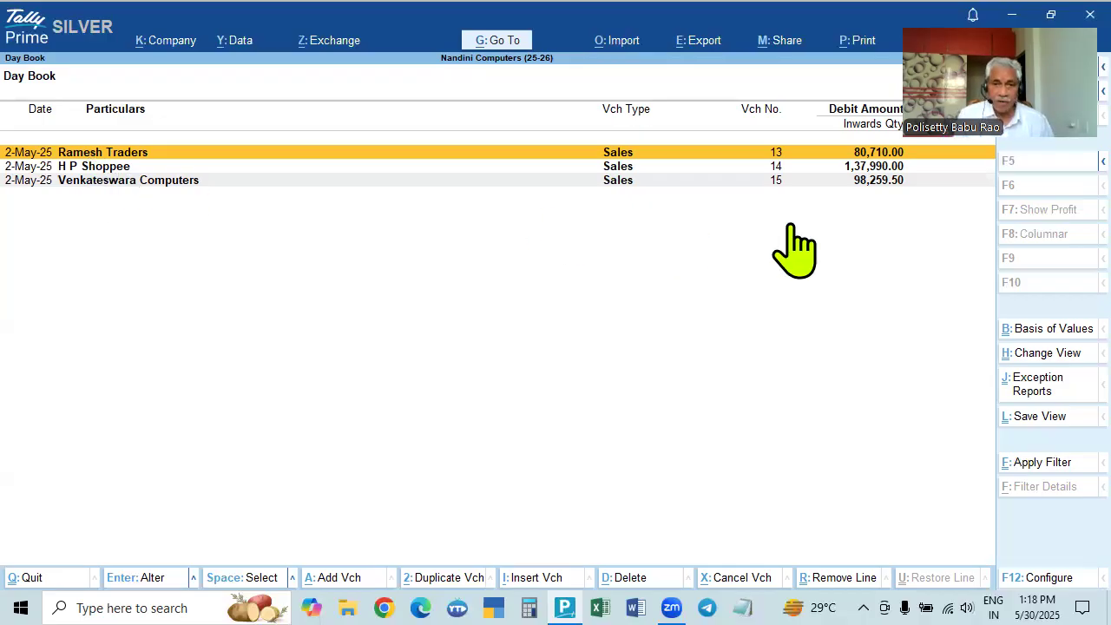
{"action": "key", "text": "Escape"}
Start a new purchase voucher and set the voucher date to 1.5.
{"action": "key", "text": "Up"}
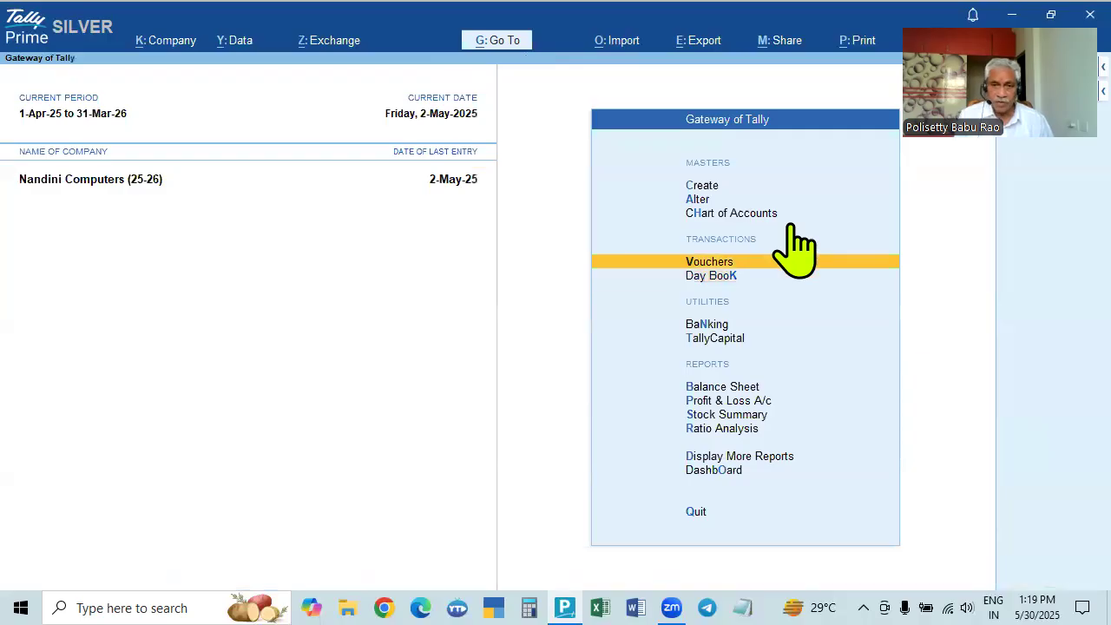
{"action": "key", "text": "Return"}
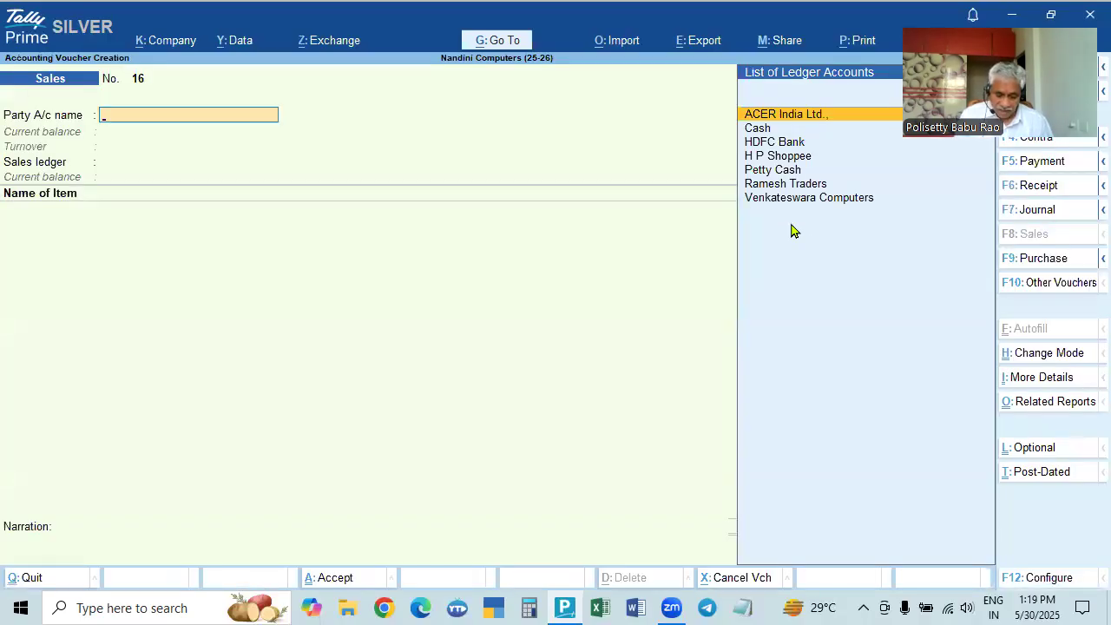
{"action": "key", "text": "F9"}
{"action": "key", "text": "F2"}
{"action": "type", "text": "1.5"}
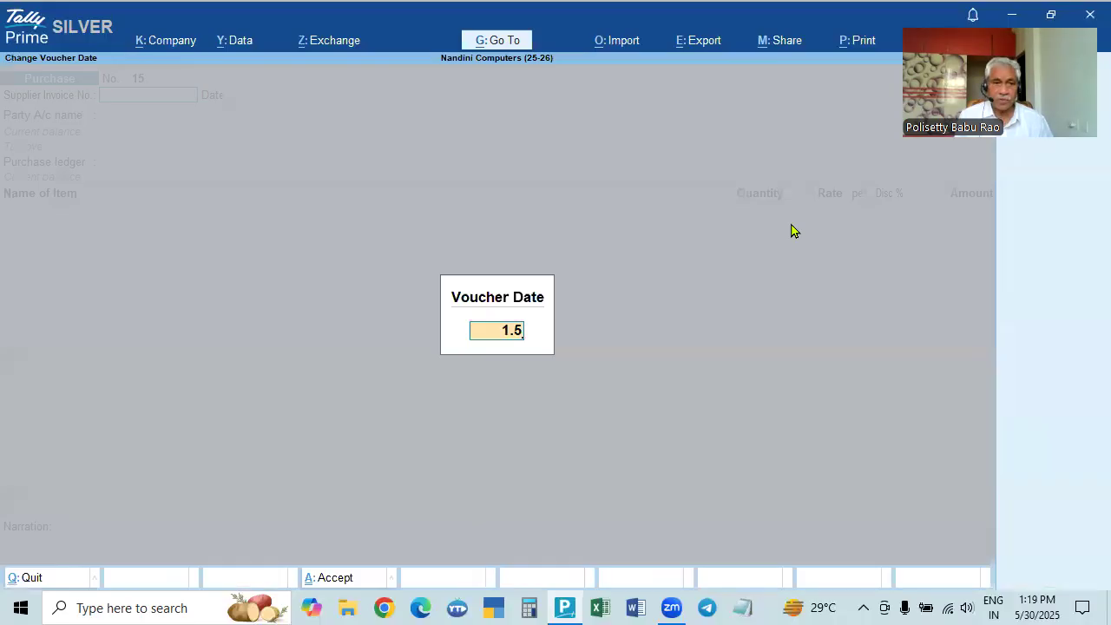
{"action": "key", "text": "Return"}
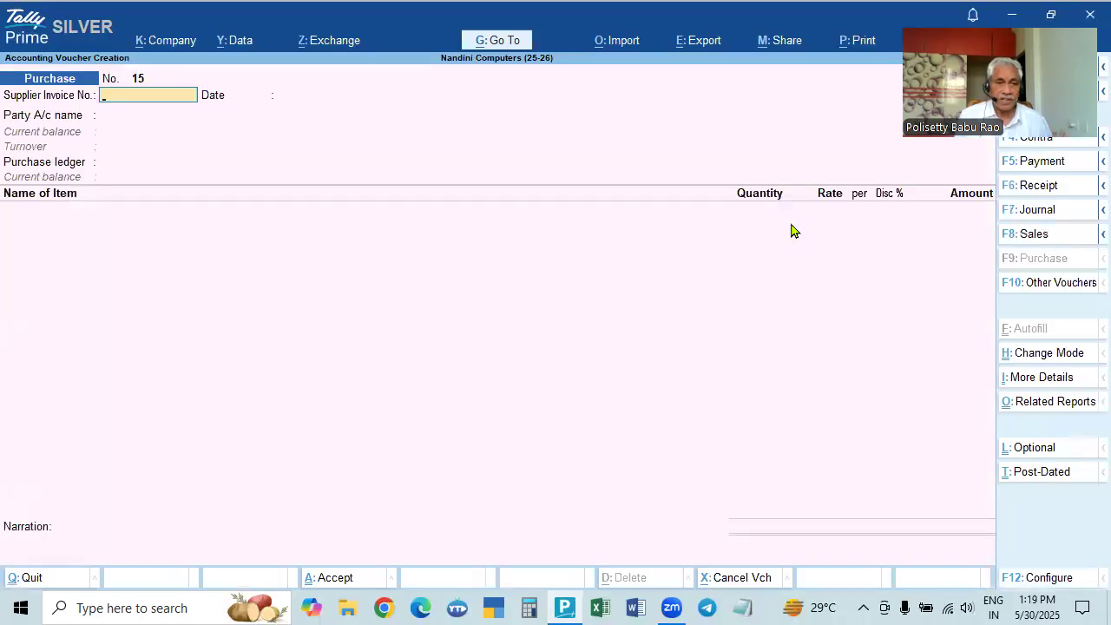
Enter supplier invoice number 258 with the invoice date 1-May-25.
{"action": "type", "text": "258"}
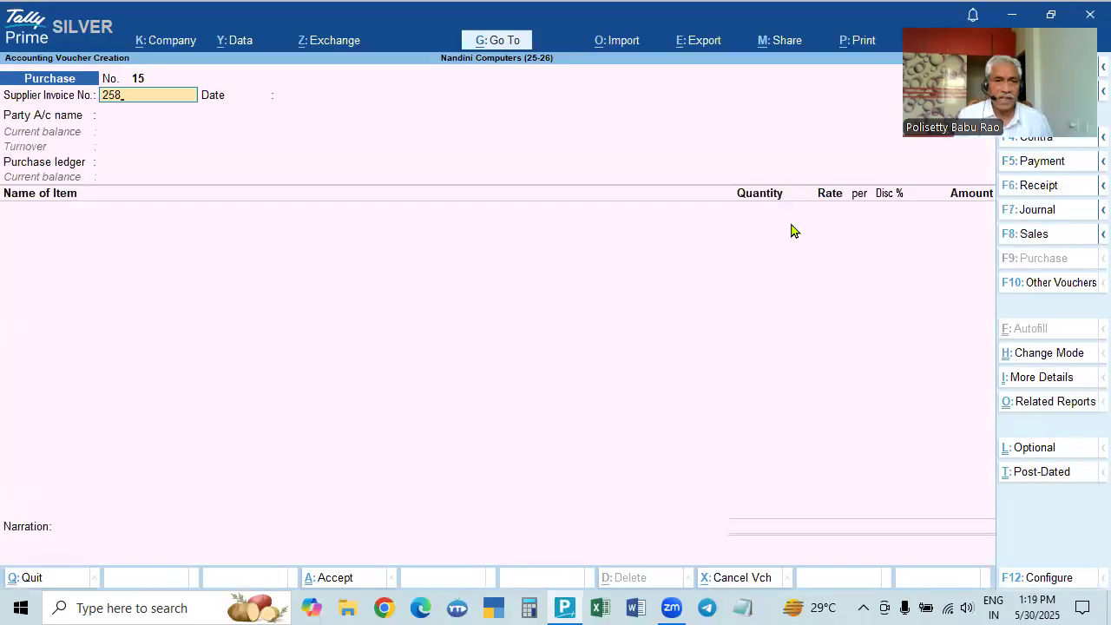
{"action": "key", "text": "Return"}
{"action": "key", "text": "Return"}
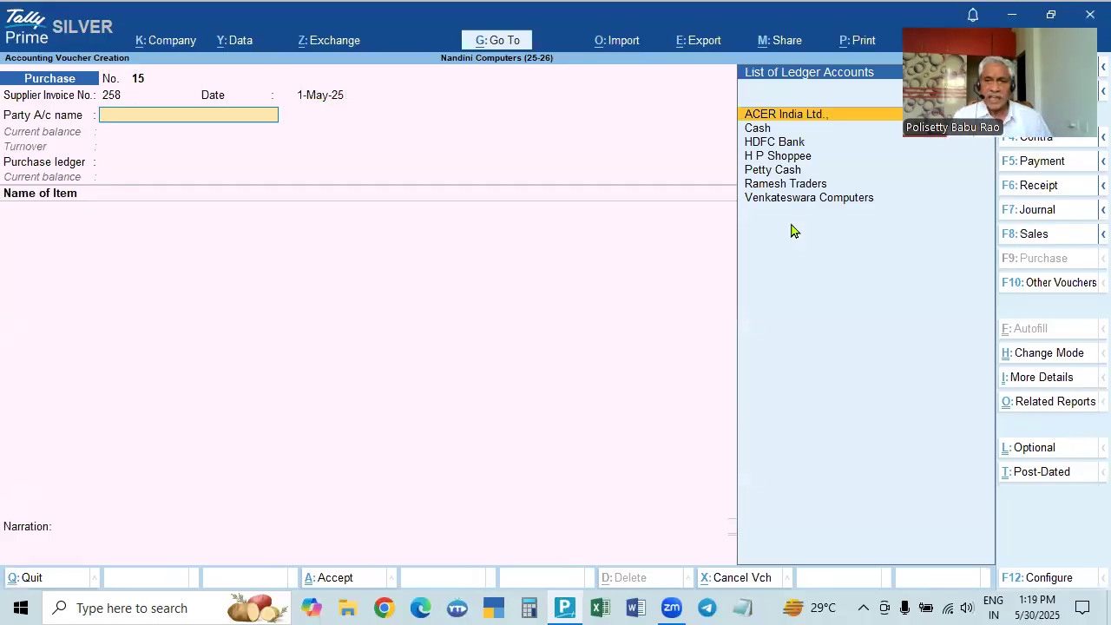
Choose ACER India Ltd., as the party and inspect the state and GST registration details in its ledger master.
{"action": "key", "text": "Return"}
{"action": "key", "text": "Escape"}
{"action": "key", "text": "ctrl+Return"}
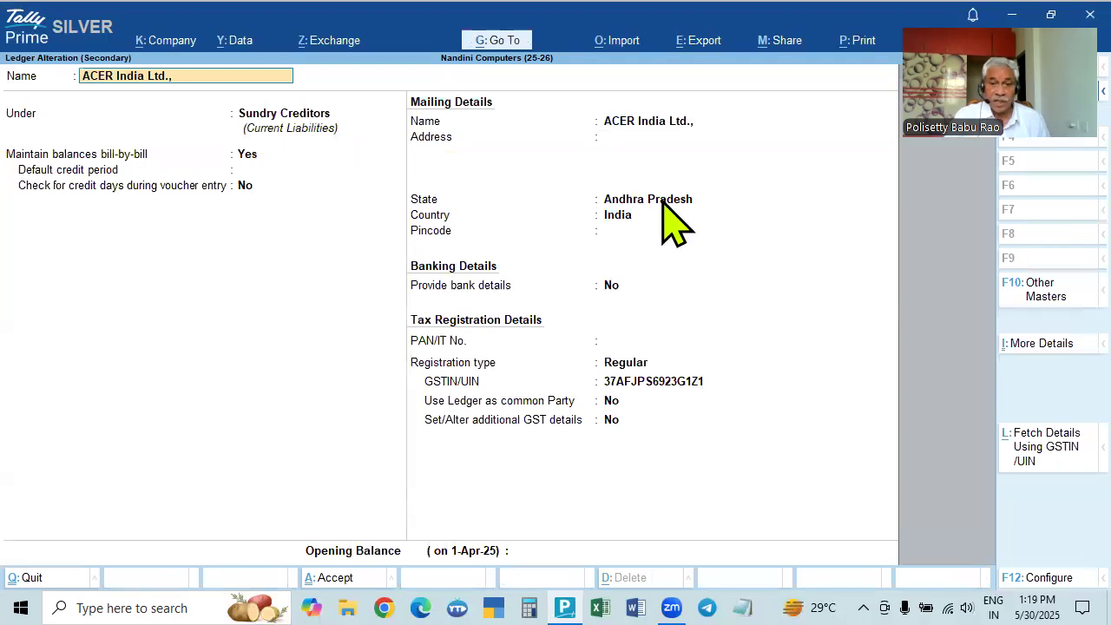
{"action": "key", "text": "Escape"}
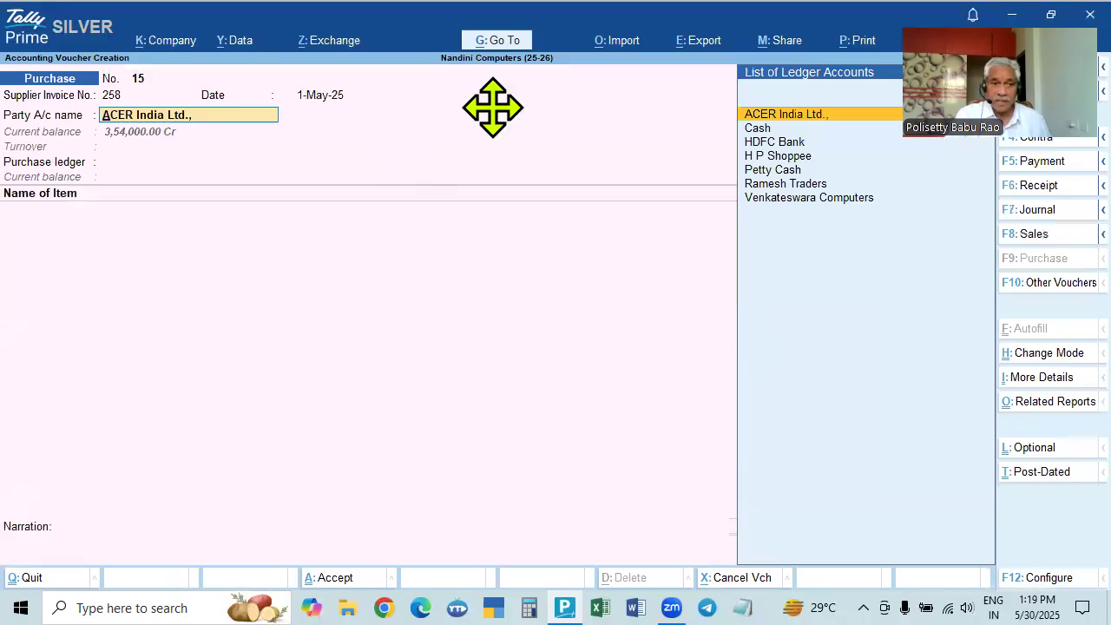
Inspect the company's GST registration details in the company features and return to the voucher without saving changes.
{"action": "key", "text": "F11"}
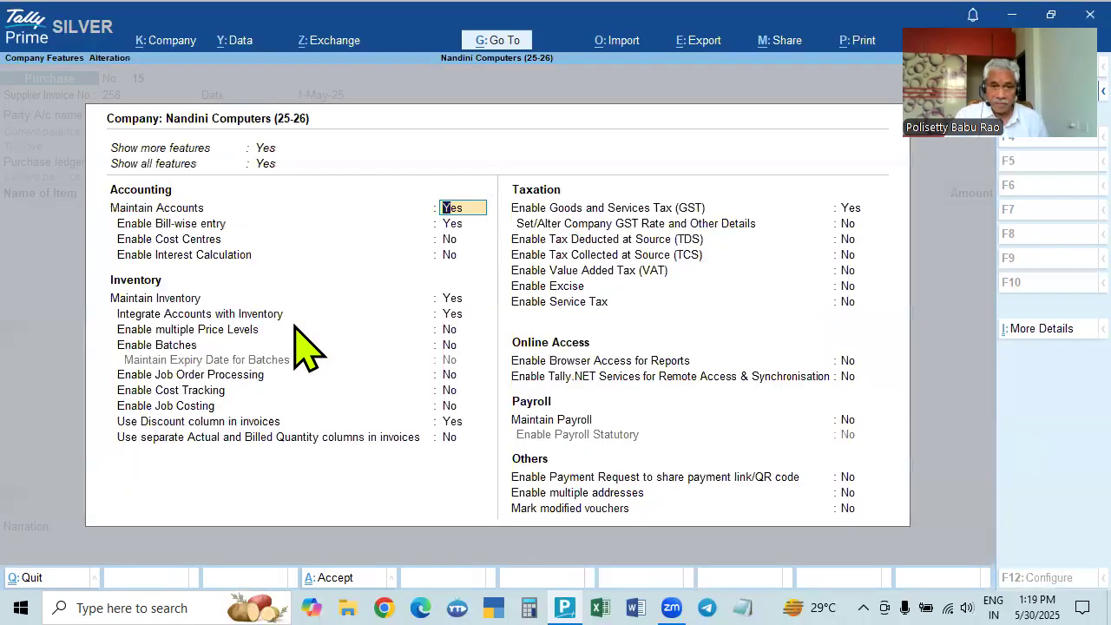
{"action": "left_click", "coordinate": [851, 208]}
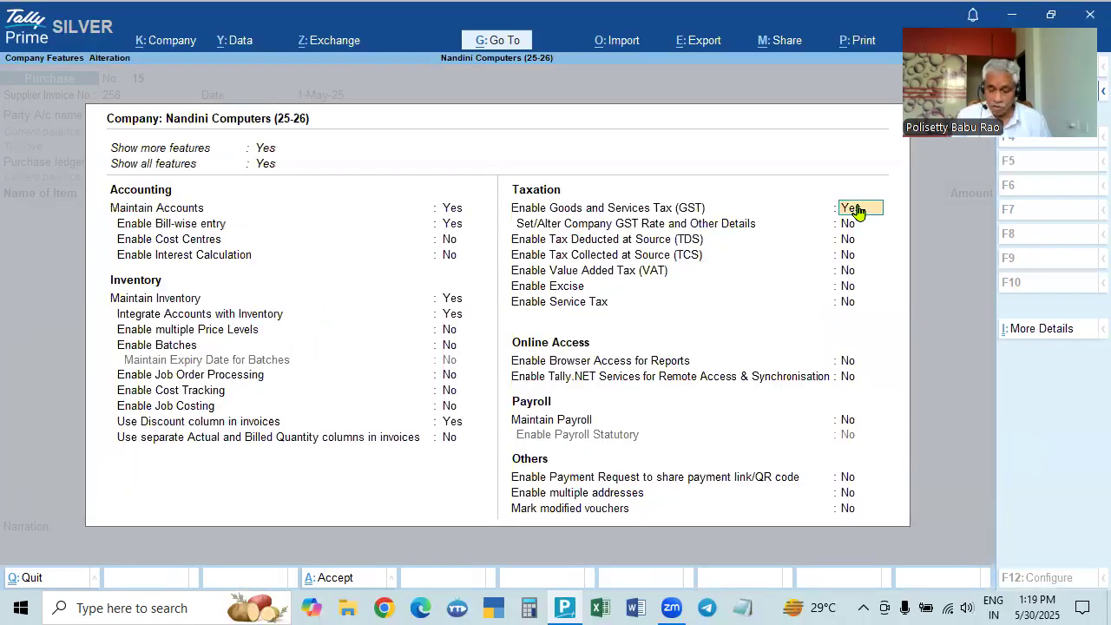
{"action": "left_click", "coordinate": [855, 210]}
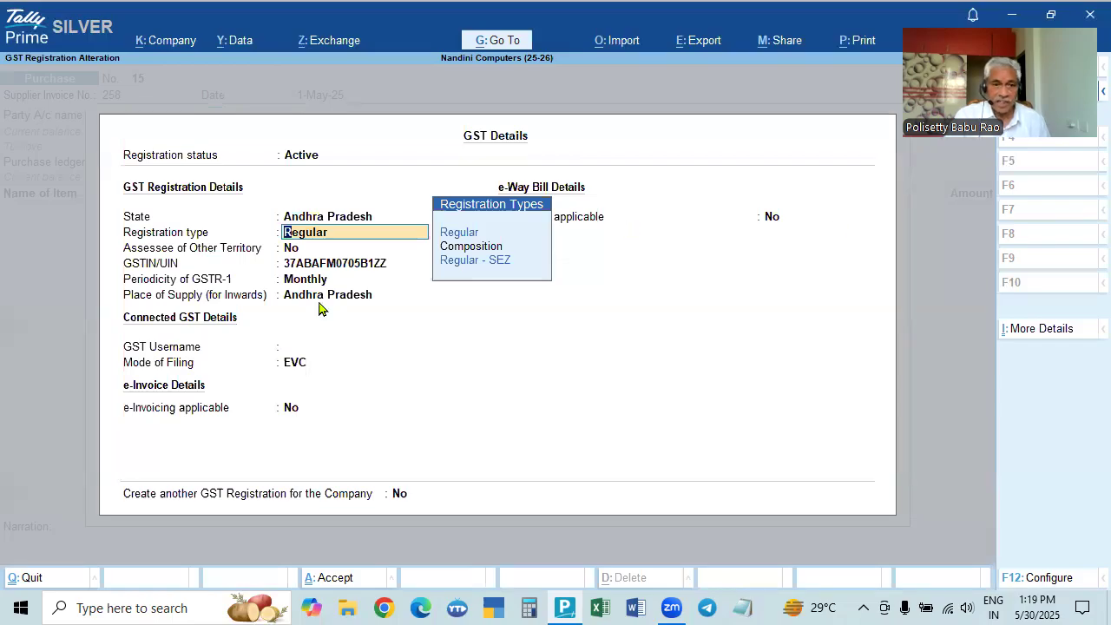
{"action": "key", "text": "Escape"}
{"action": "key", "text": "Escape"}
{"action": "key", "text": "Escape"}
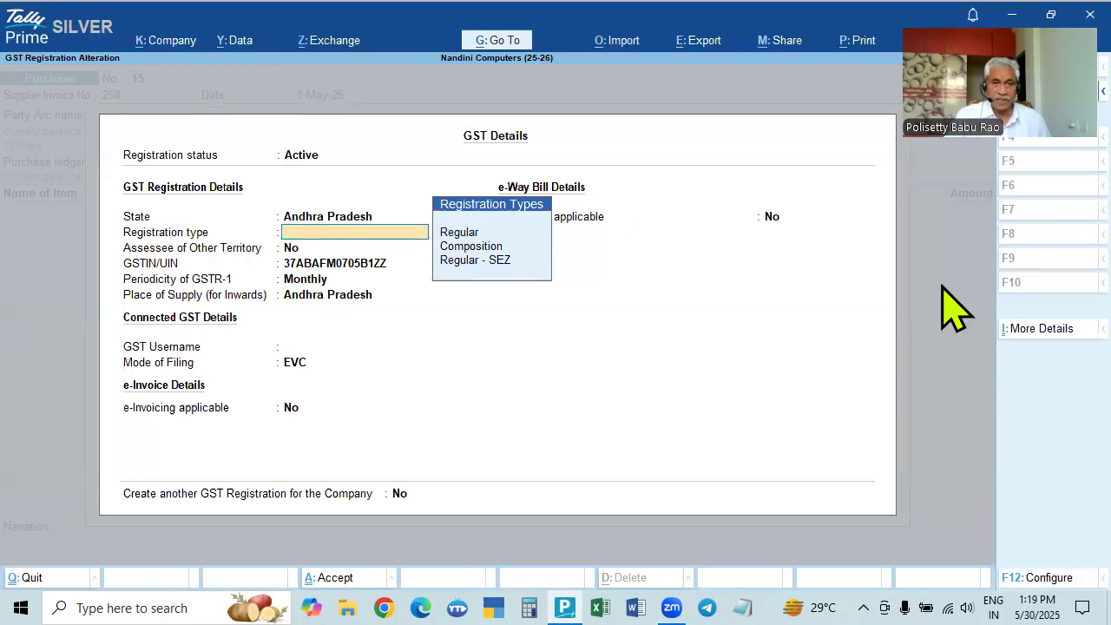
{"action": "key", "text": "Escape"}
{"action": "key", "text": "y"}
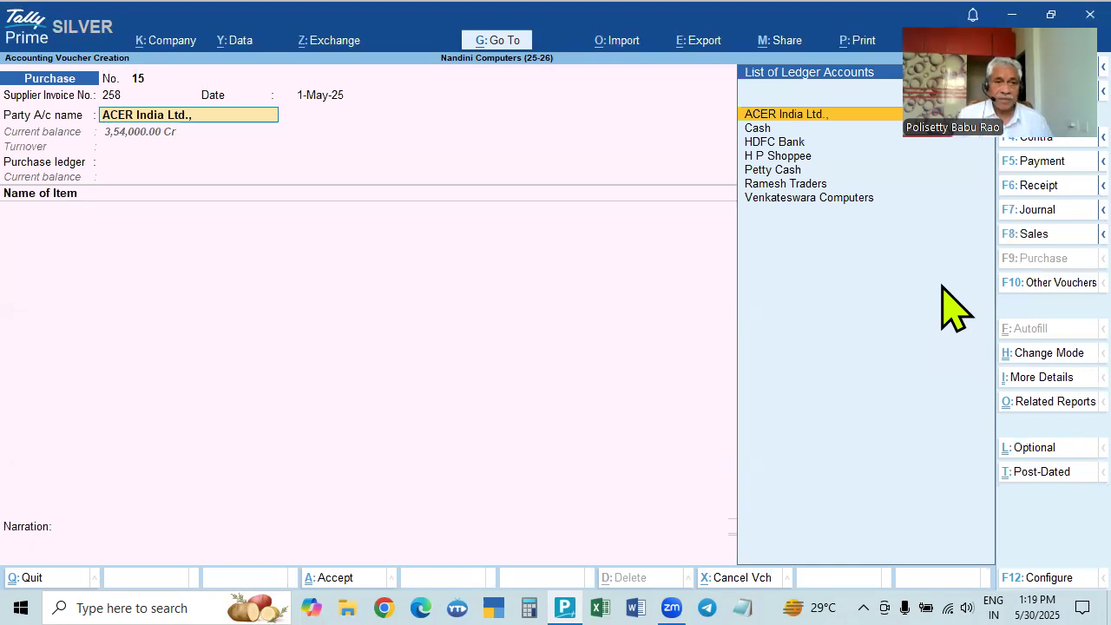
Accept ACER India Ltd., and its party details, and choose Purchase as the purchase ledger.
{"action": "key", "text": "Return"}
{"action": "key", "text": "ctrl+a"}
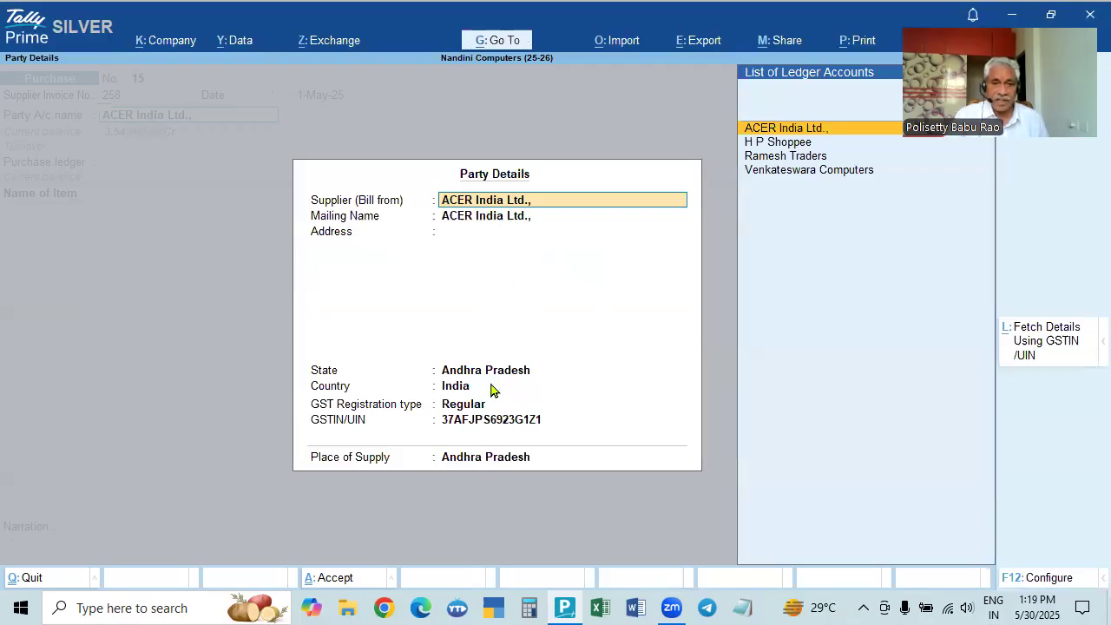
{"action": "key", "text": "ctrl+a"}
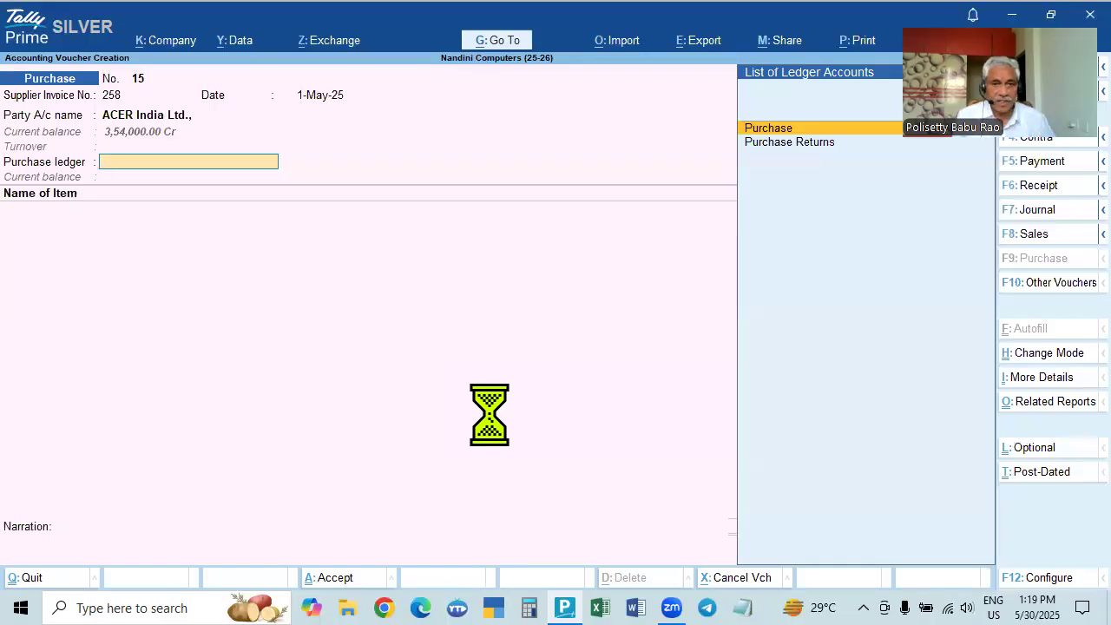
{"action": "key", "text": "Return"}
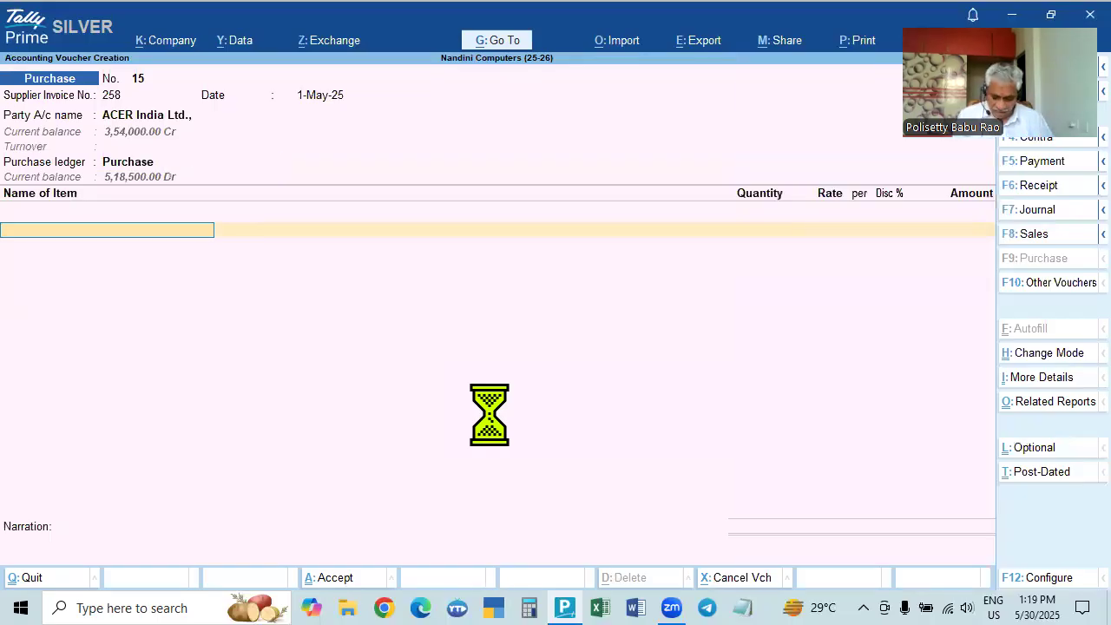
Select LG Refrigirator 100 Lts as the voucher's first stock item.
{"action": "key", "text": "Down"}
{"action": "key", "text": "Down"}
{"action": "key", "text": "Down"}
{"action": "key", "text": "Down"}
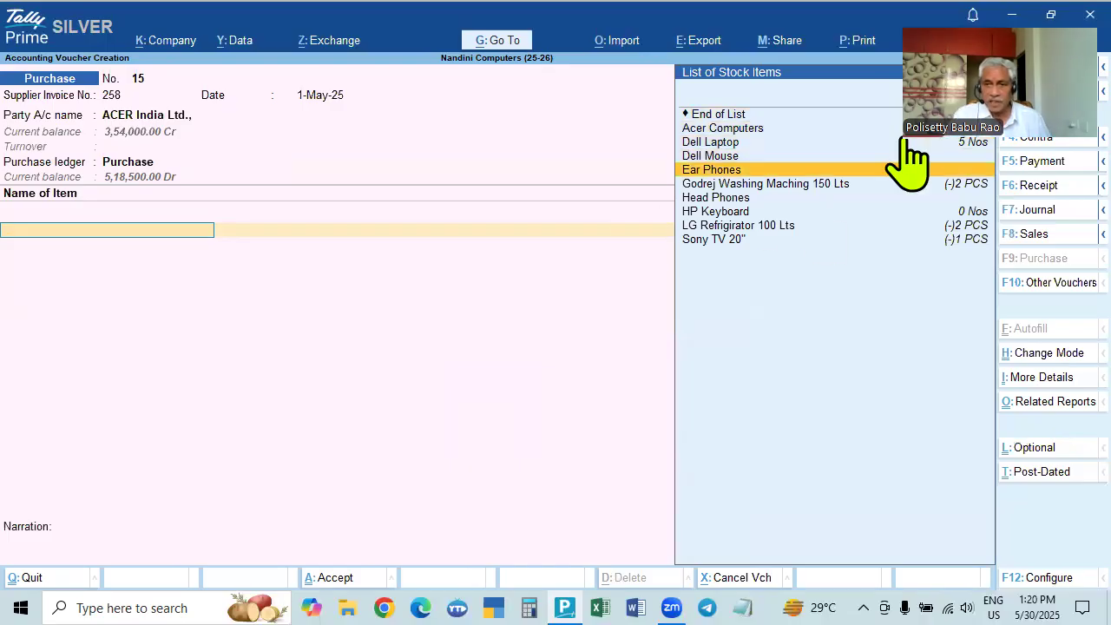
{"action": "left_click_drag", "start_coordinate": [907, 143], "coordinate": [756, 384]}
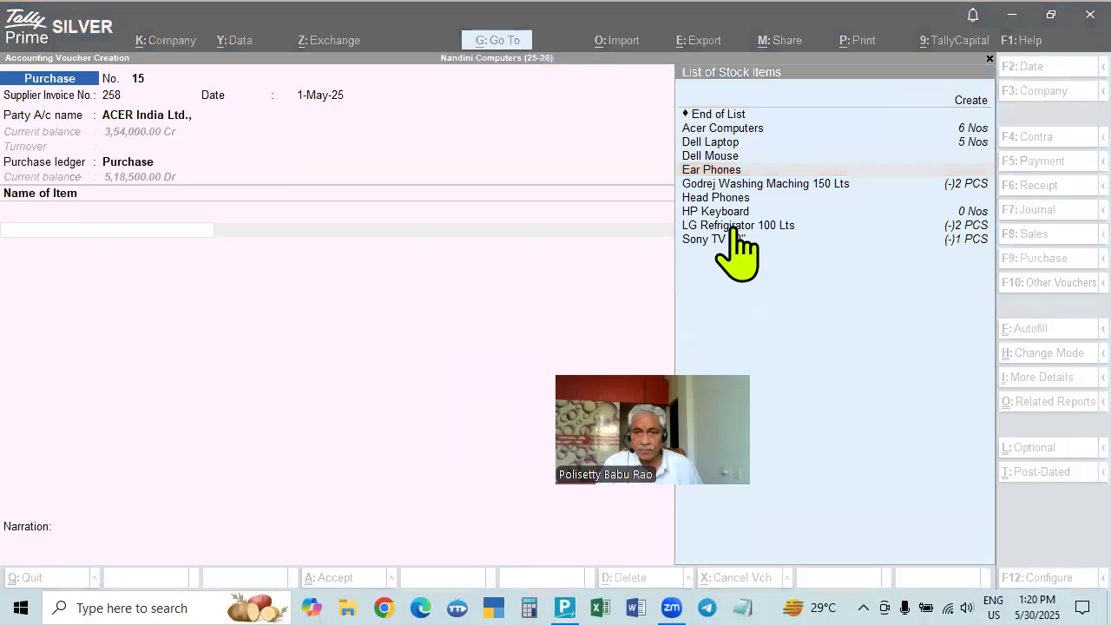
{"action": "left_click", "coordinate": [735, 144]}
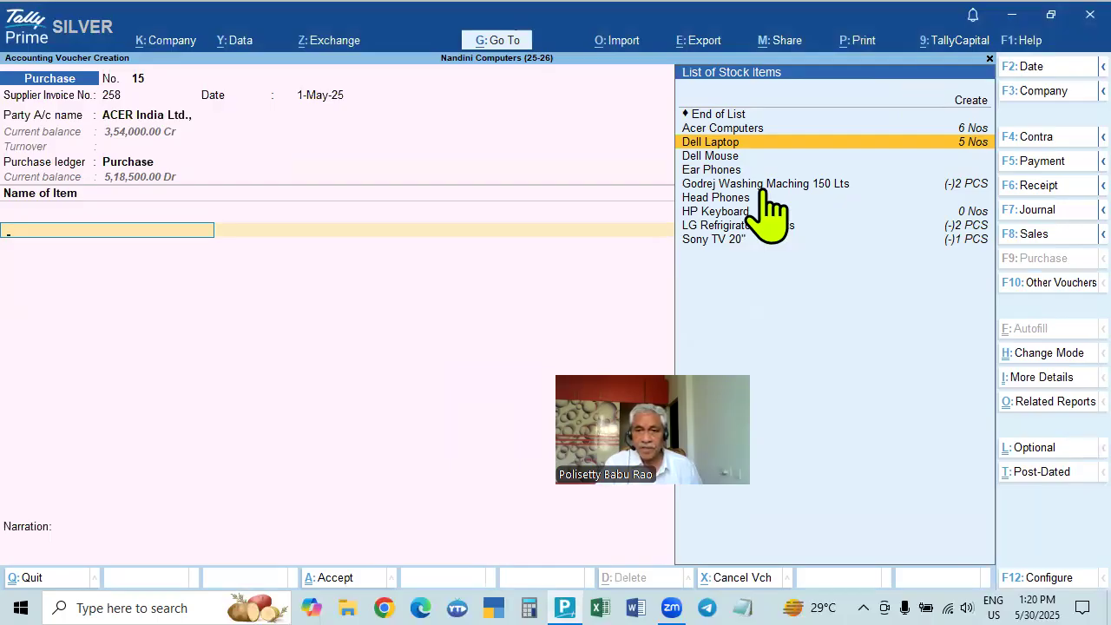
{"action": "left_click", "coordinate": [746, 227]}
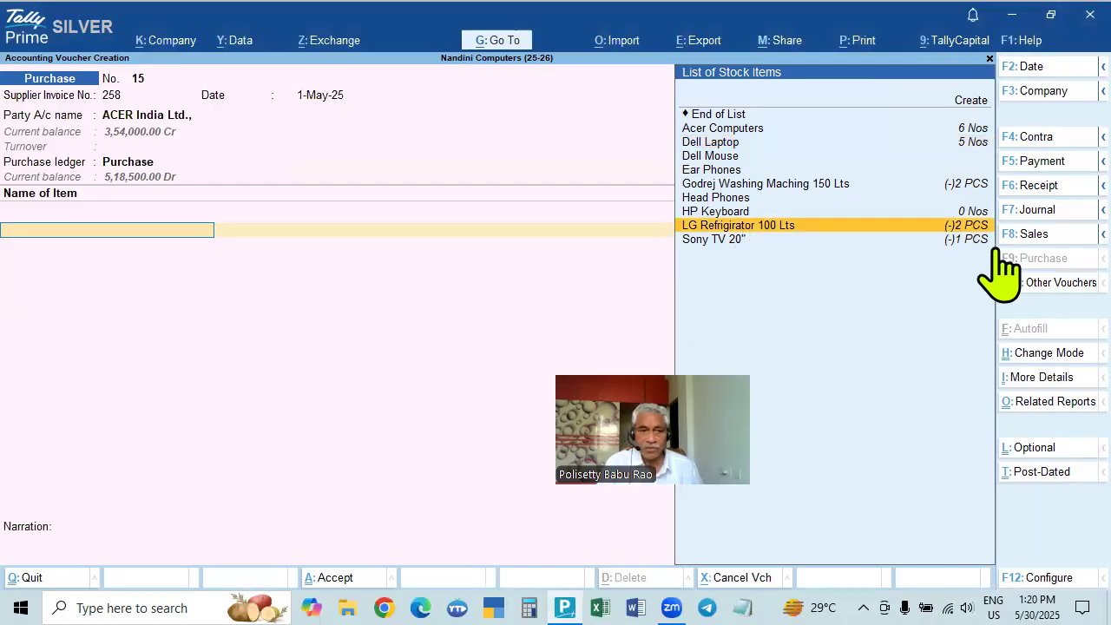
{"action": "key", "text": "Return"}
{"action": "key", "text": "BackSpace"}
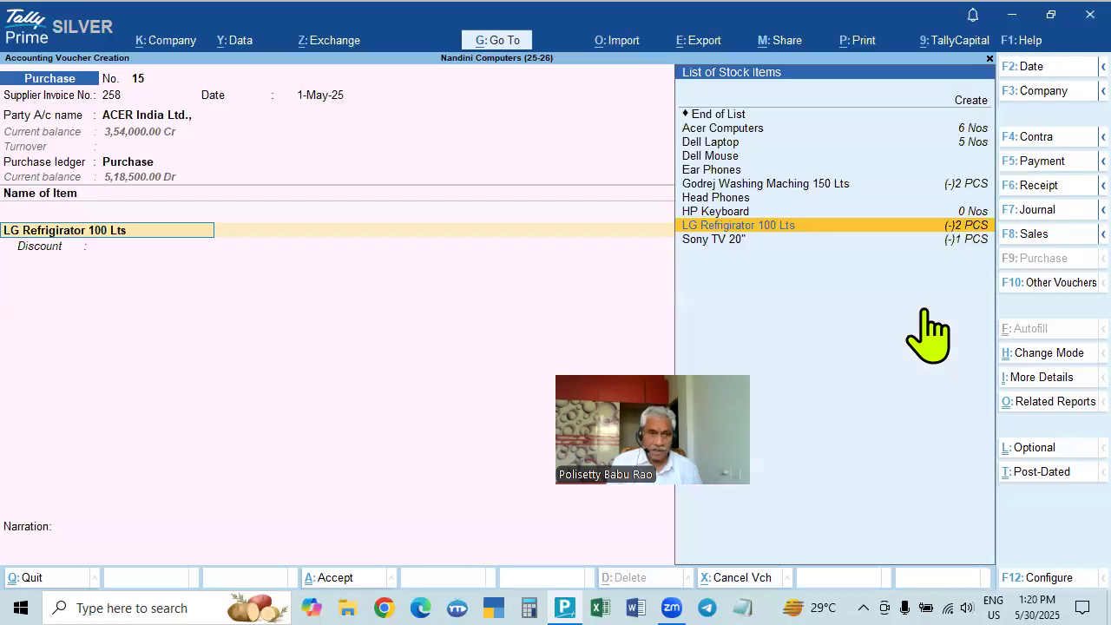
Check the GST rate in the LG Refrigirator's stock item master and set its purchase quantity to 2 PCS.
{"action": "key", "text": "ctrl+Return"}
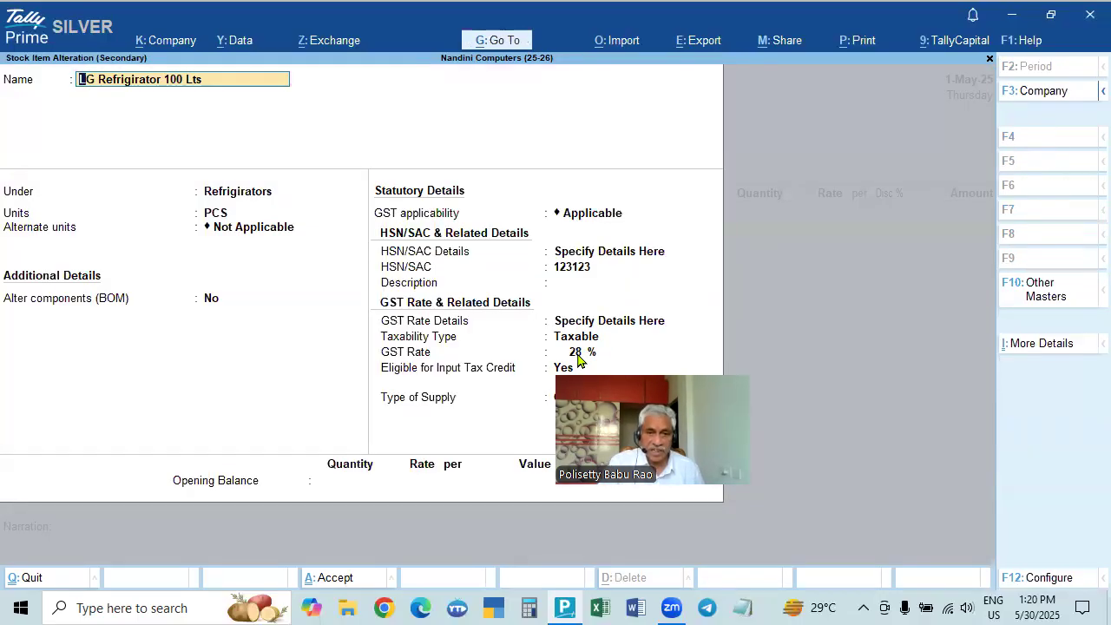
{"action": "key", "text": "ctrl"}
{"action": "key", "text": "ctrl+a"}
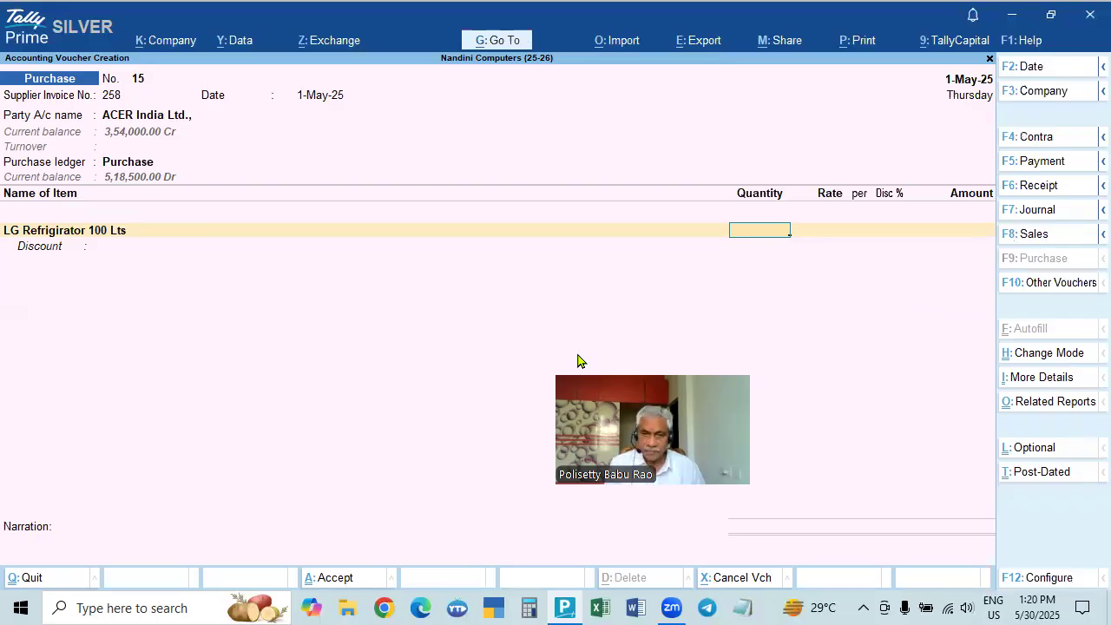
{"action": "type", "text": "2"}
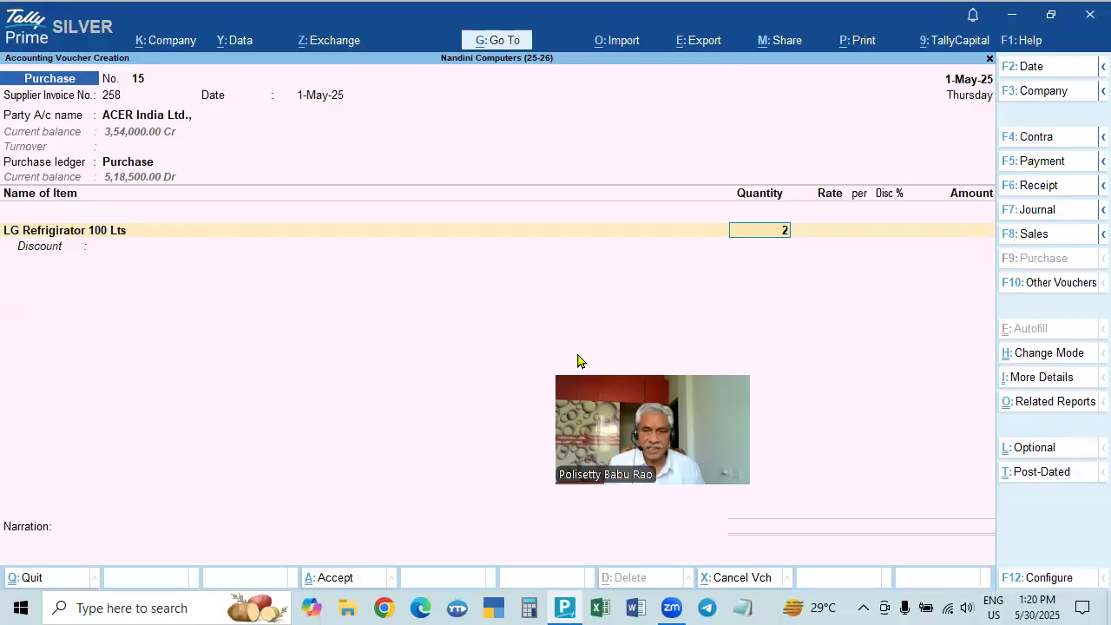
{"action": "key", "text": "Return"}
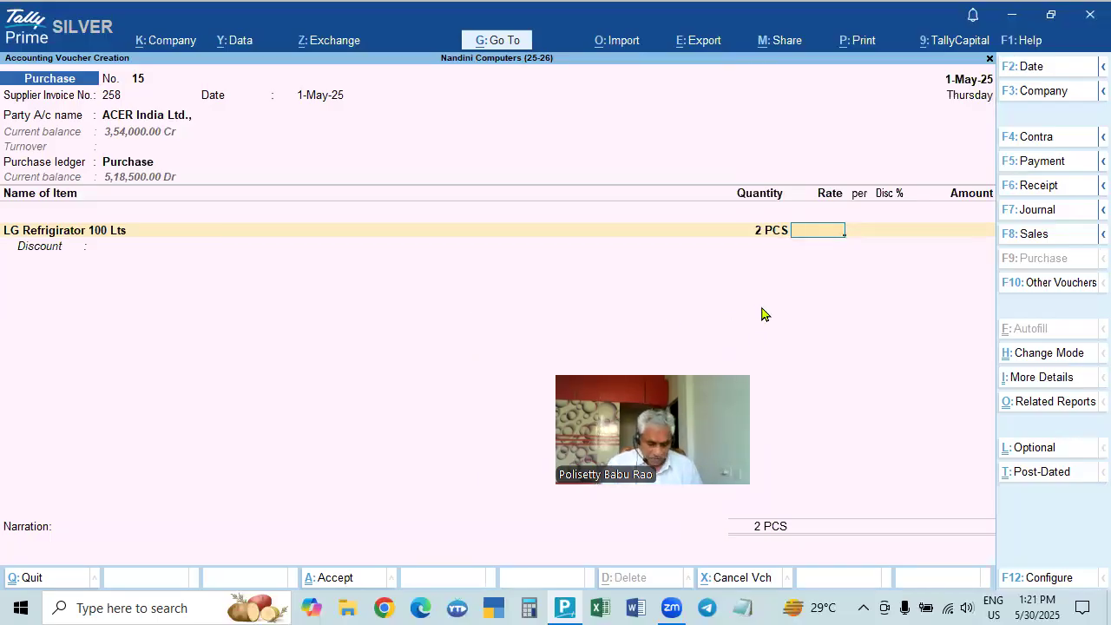
Turn off the discount column in invoices in the company features and save the change.
{"action": "key", "text": "F11"}
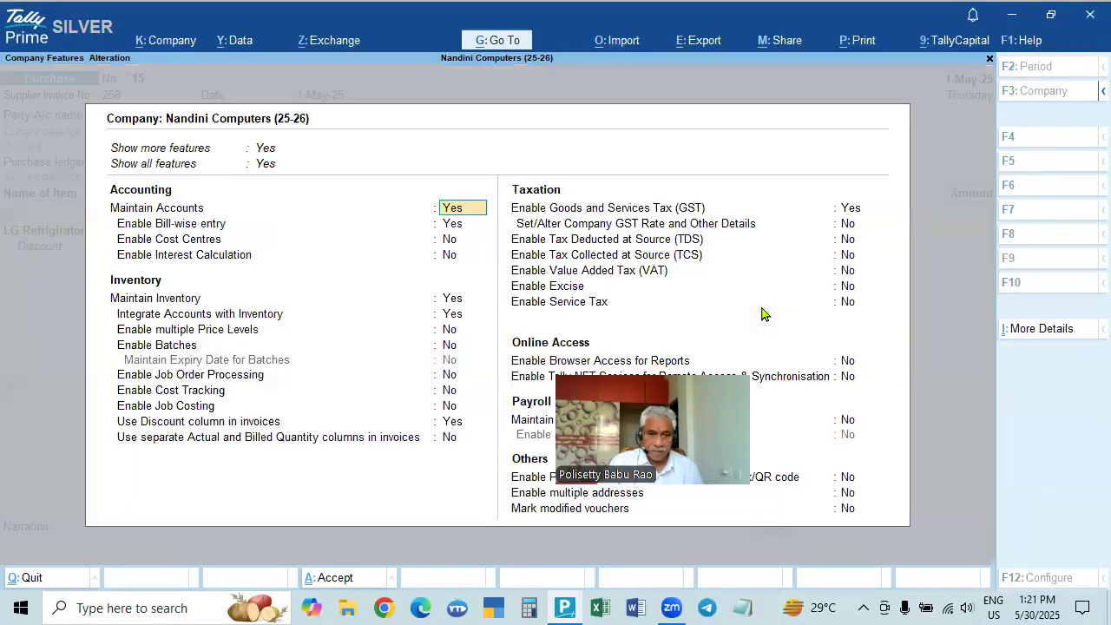
{"action": "left_click", "coordinate": [449, 423]}
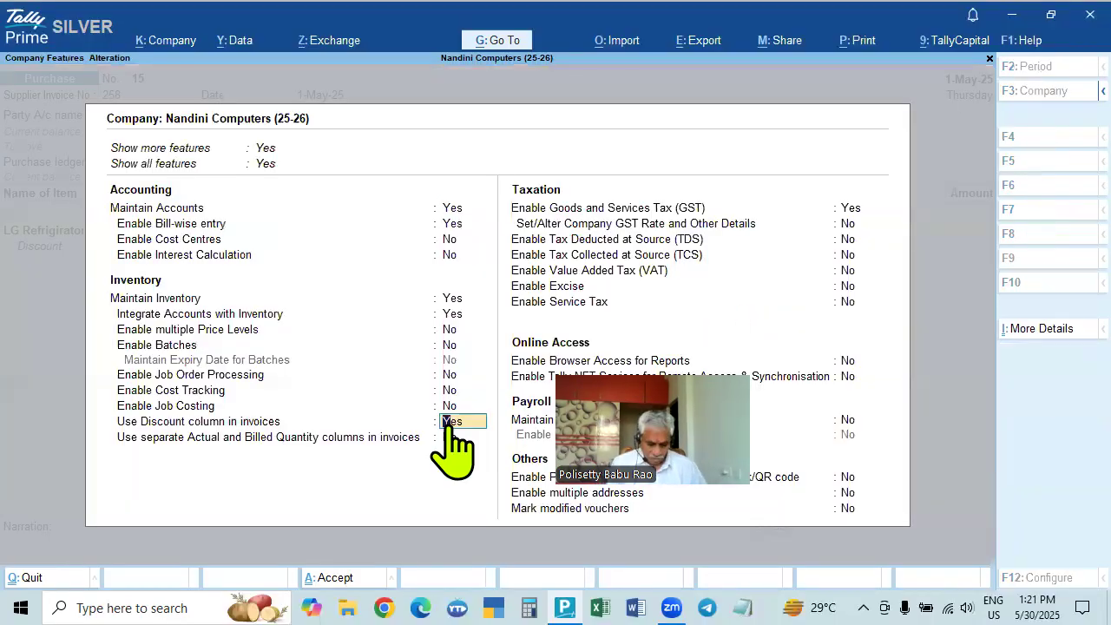
{"action": "type", "text": "n"}
{"action": "key", "text": "Return"}
{"action": "key", "text": "Return"}
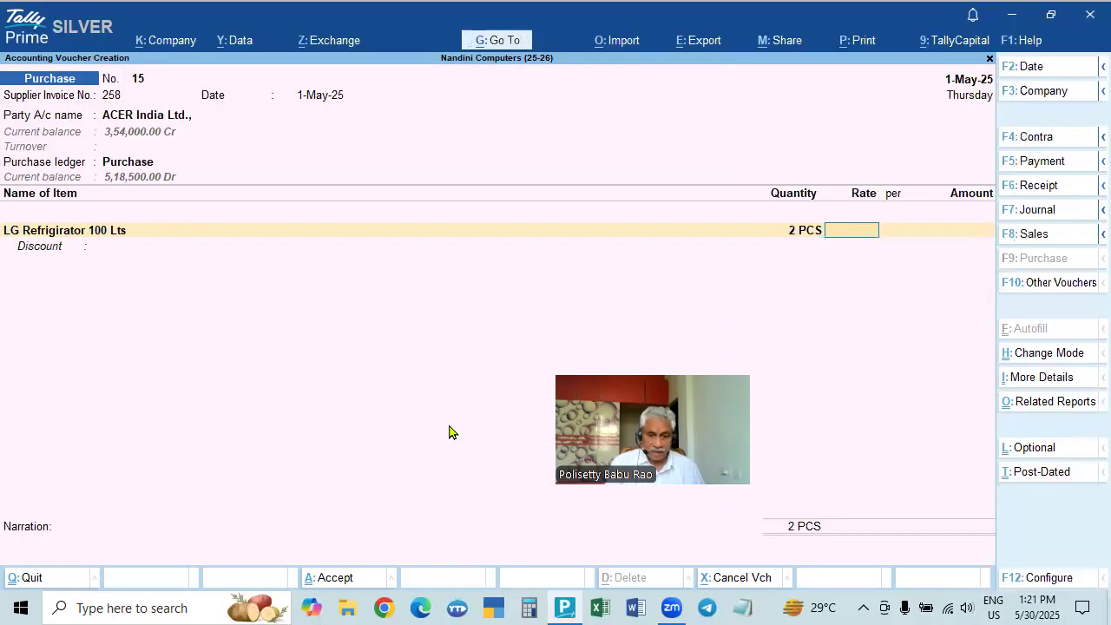
Set Provide Cash/Trade Discount to No in the voucher configuration and accept it.
{"action": "key", "text": "F12"}
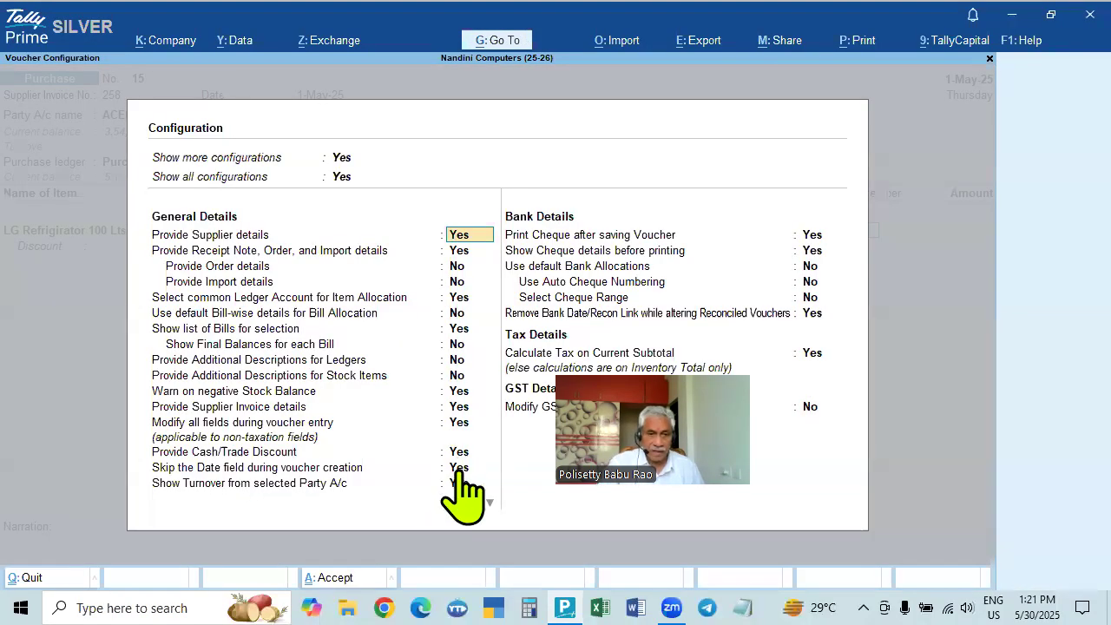
{"action": "left_click", "coordinate": [461, 453]}
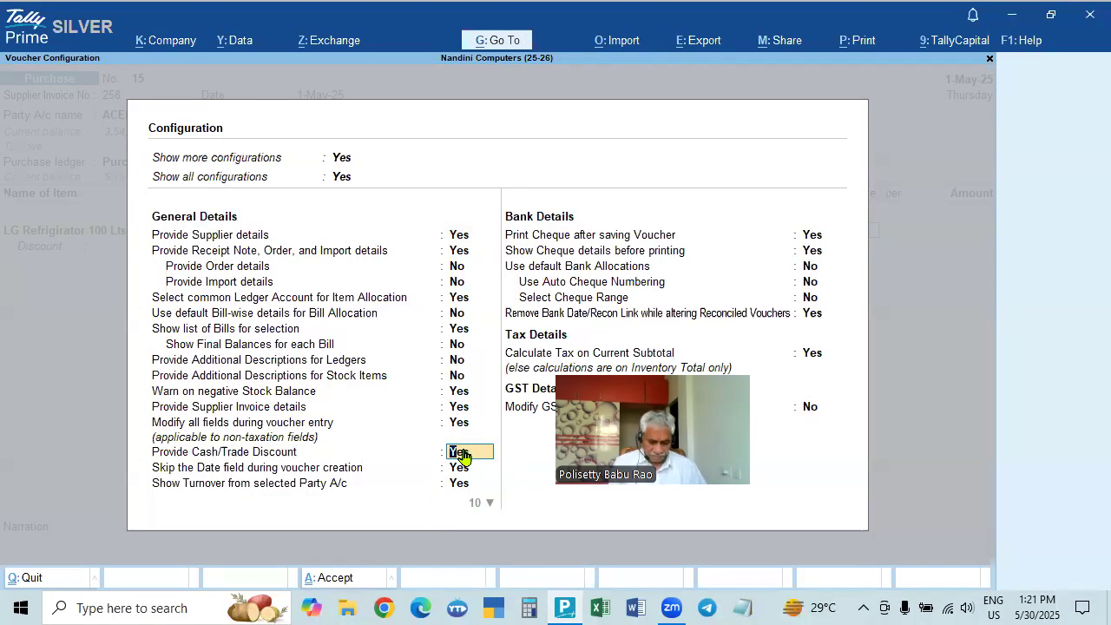
{"action": "type", "text": "n"}
{"action": "key", "text": "Return"}
{"action": "key", "text": "ctrl+a"}
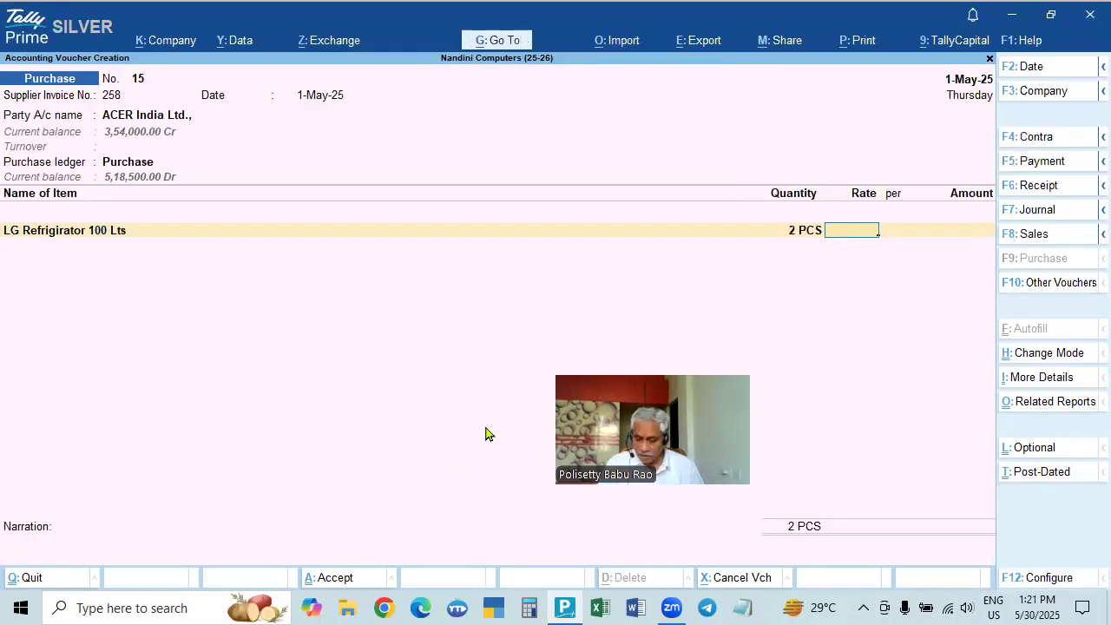
Set the purchase rate of LG Refrigirator 100 Lts to 40000.
{"action": "type", "text": "35000"}
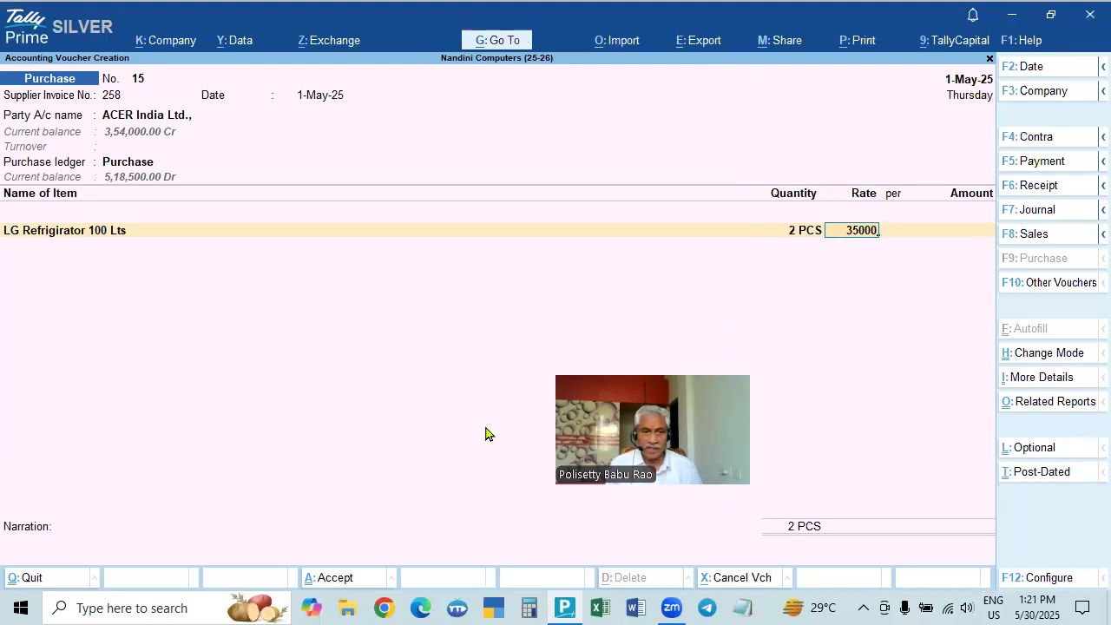
{"action": "key", "text": "BackSpace"}
{"action": "key", "text": "BackSpace"}
{"action": "key", "text": "BackSpace"}
{"action": "key", "text": "BackSpace"}
{"action": "key", "text": "BackSpace"}
{"action": "type", "text": "40000"}
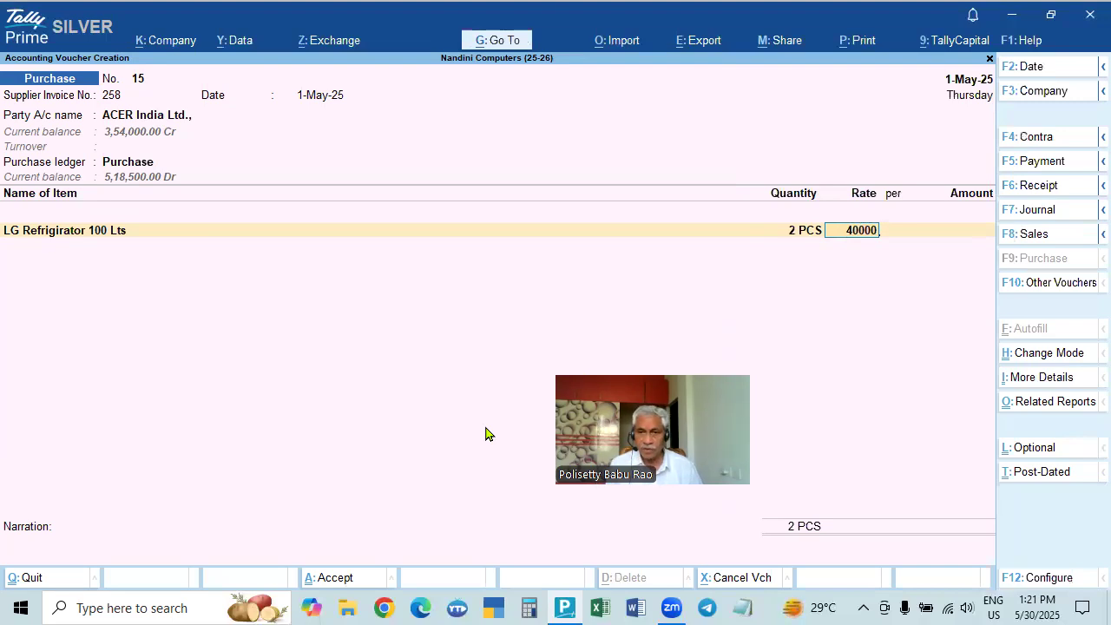
{"action": "key", "text": "Return"}
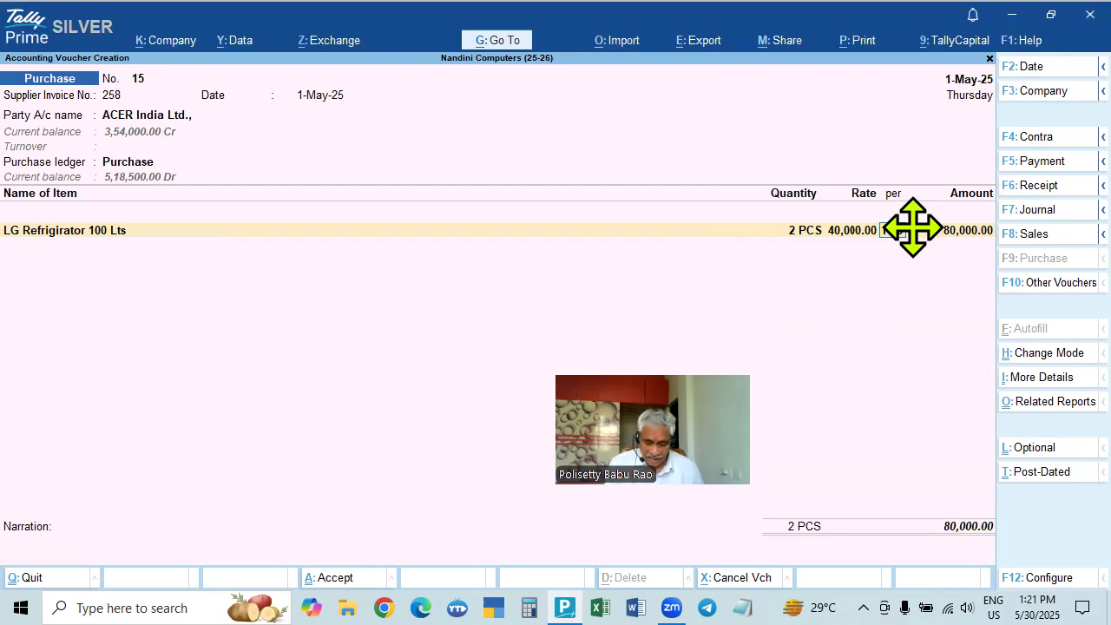
Set Use Discount column in invoices to Yes in the company features and save the change.
{"action": "key", "text": "F11"}
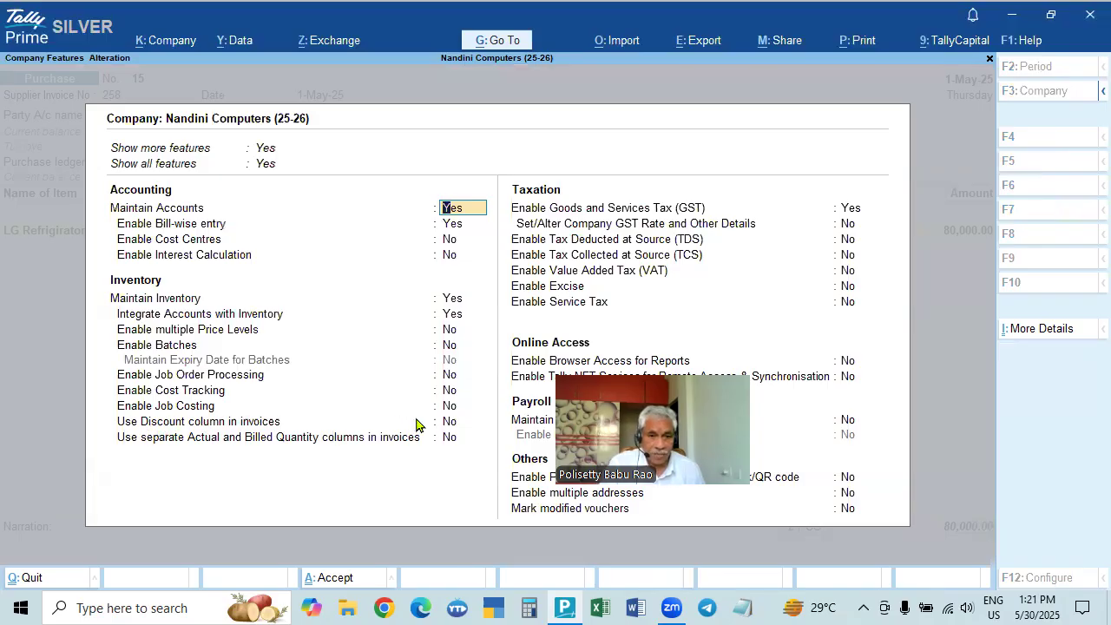
{"action": "left_click", "coordinate": [447, 423]}
{"action": "key", "text": "y"}
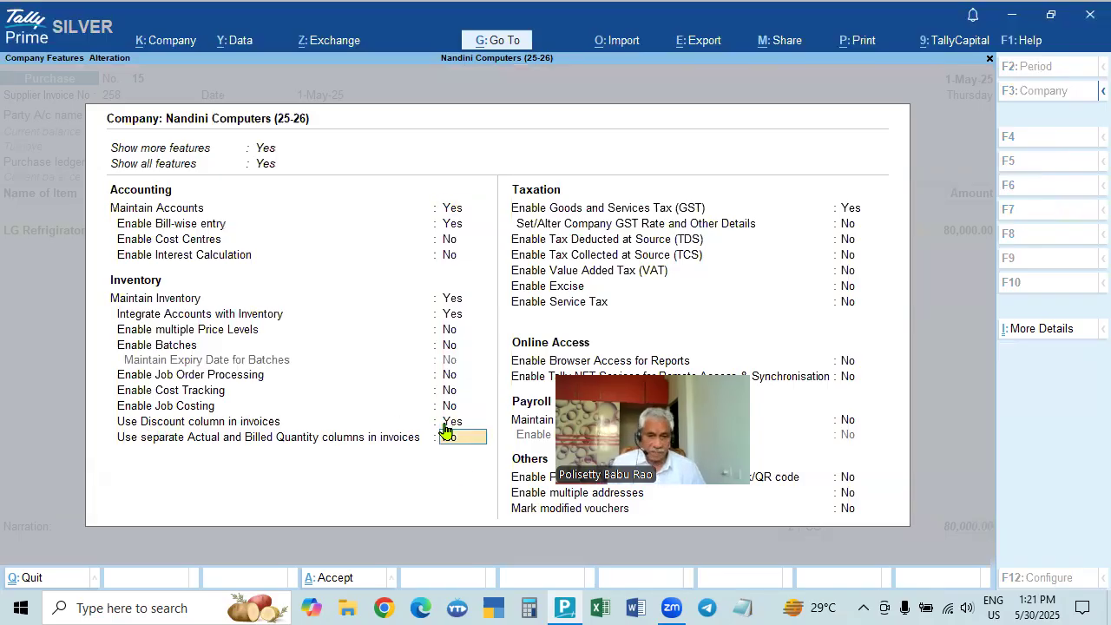
{"action": "key", "text": "ctrl+a"}
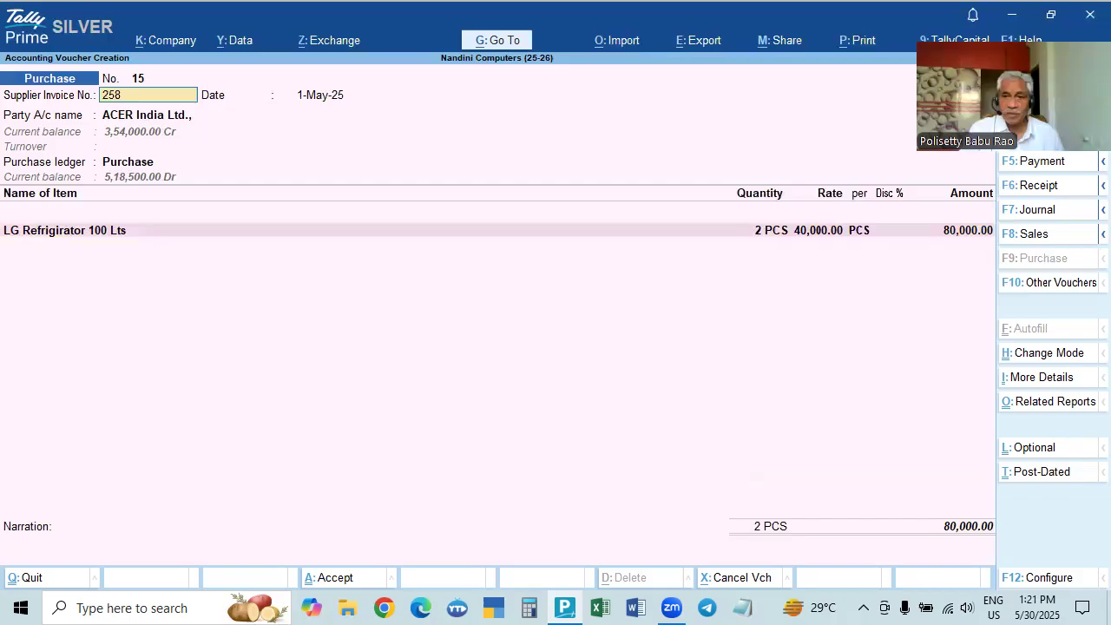
Enter a 5% discount on the LG Refrigirator 100 Lts line.
{"action": "left_click", "coordinate": [886, 231]}
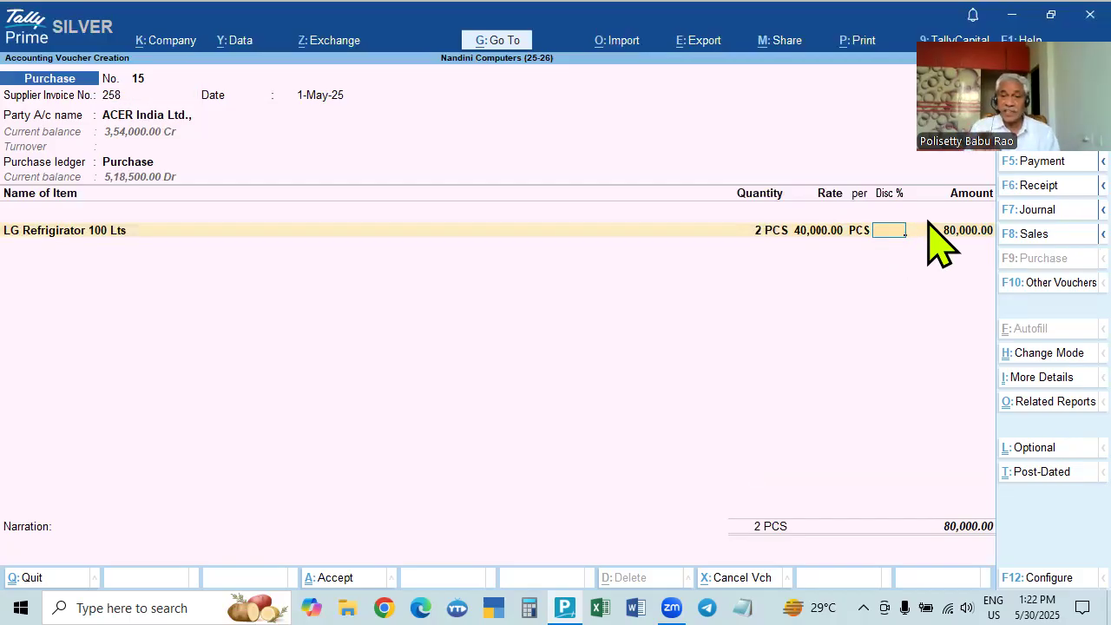
{"action": "type", "text": "5"}
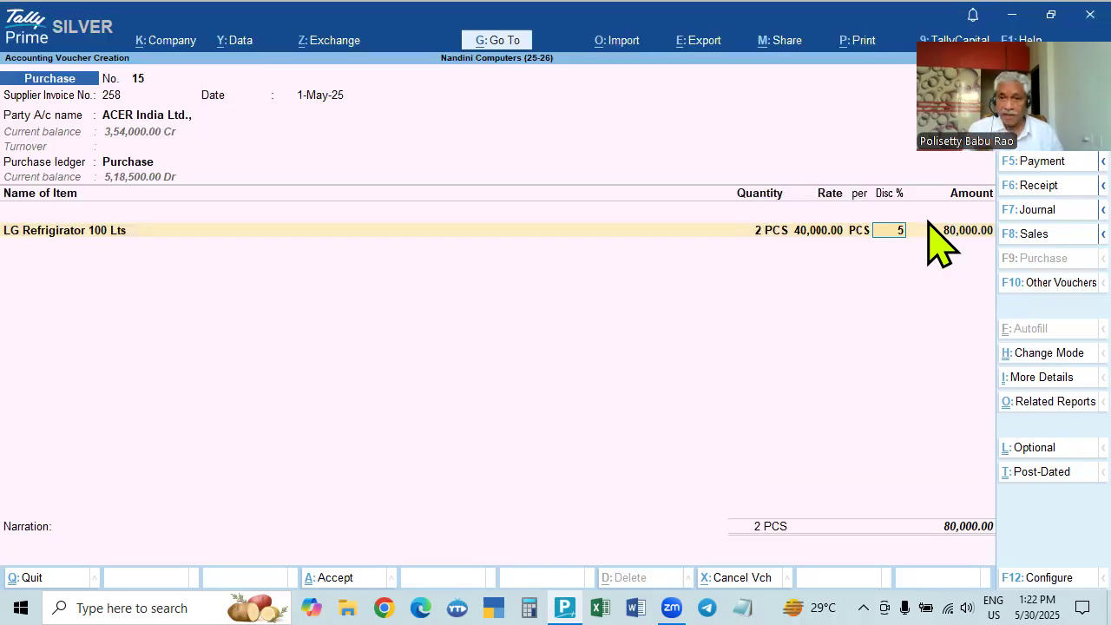
{"action": "key", "text": "Return"}
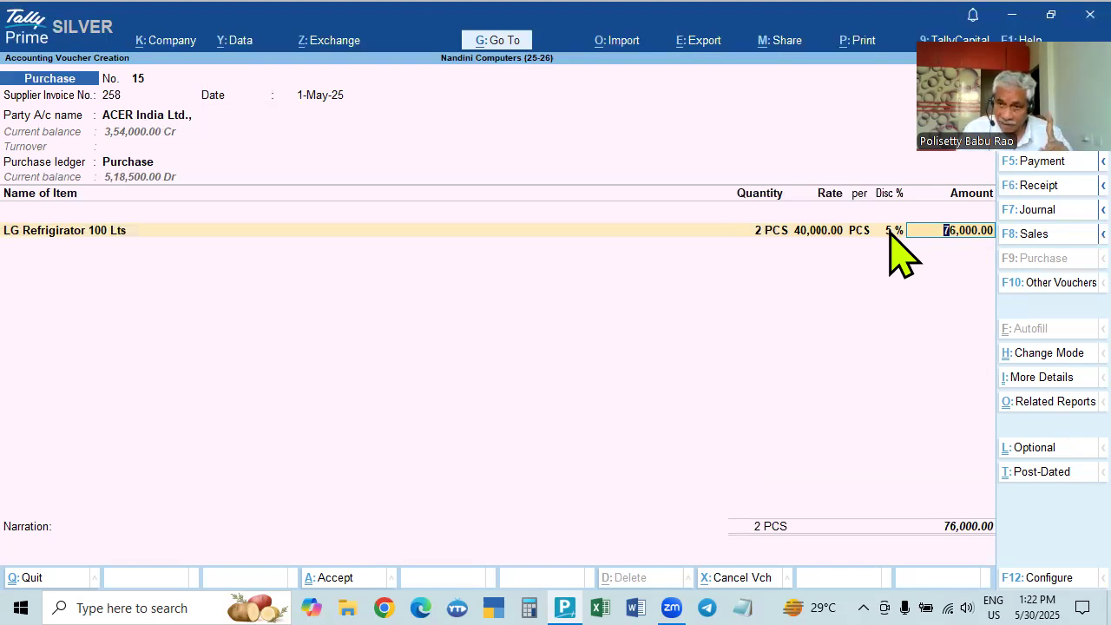
{"action": "left_click", "coordinate": [890, 230]}
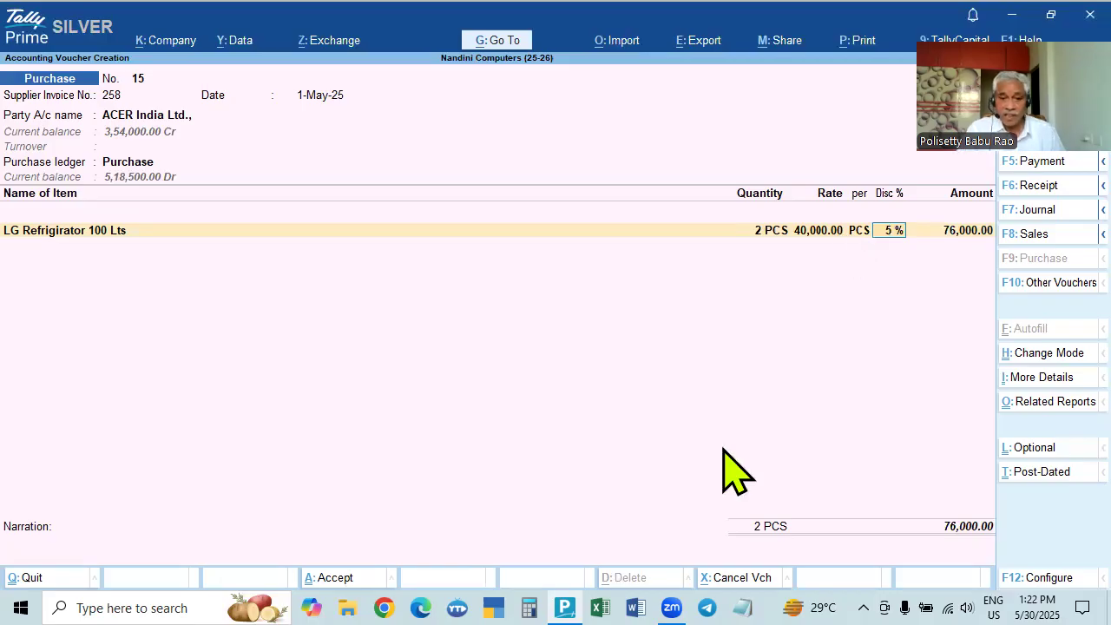
Switch to Calculator and multiply 2 by 40000 to check the item's gross amount.
{"action": "left_click", "coordinate": [529, 607]}
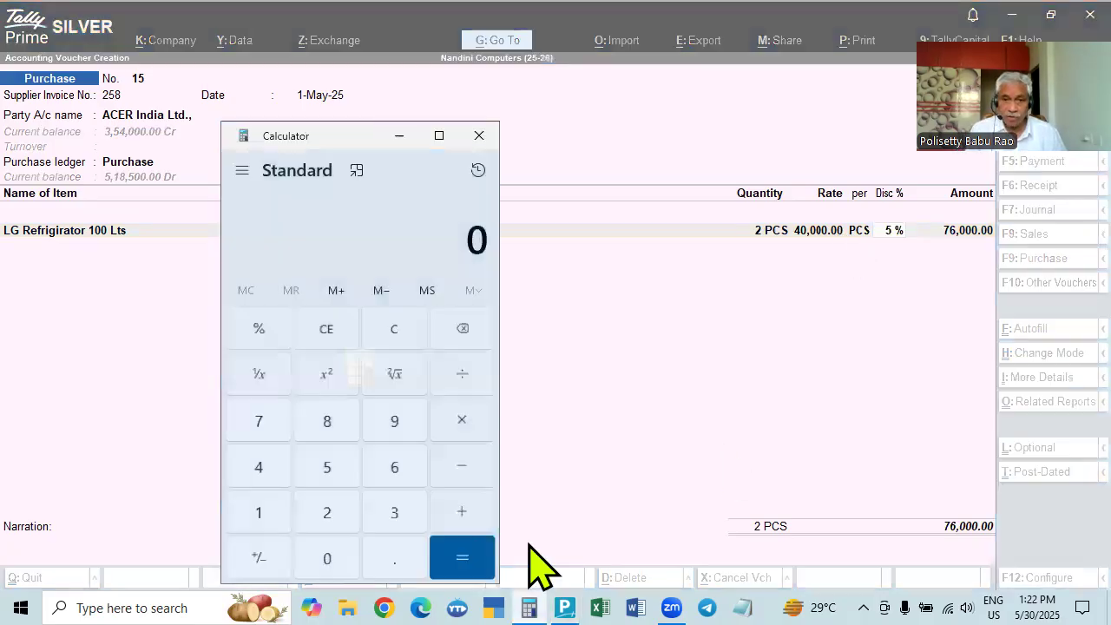
{"action": "type", "text": "2"}
{"action": "key", "text": "asterisk"}
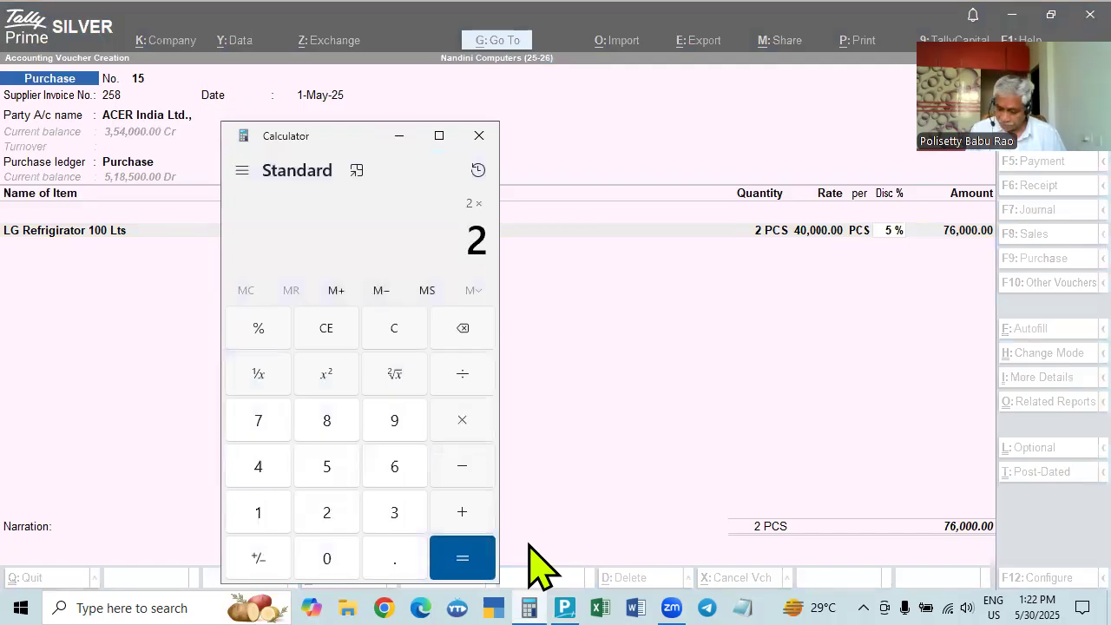
{"action": "type", "text": "5"}
{"action": "key", "text": "Escape"}
{"action": "type", "text": "2"}
{"action": "key", "text": "asterisk"}
{"action": "type", "text": "400000"}
{"action": "key", "text": "Return"}
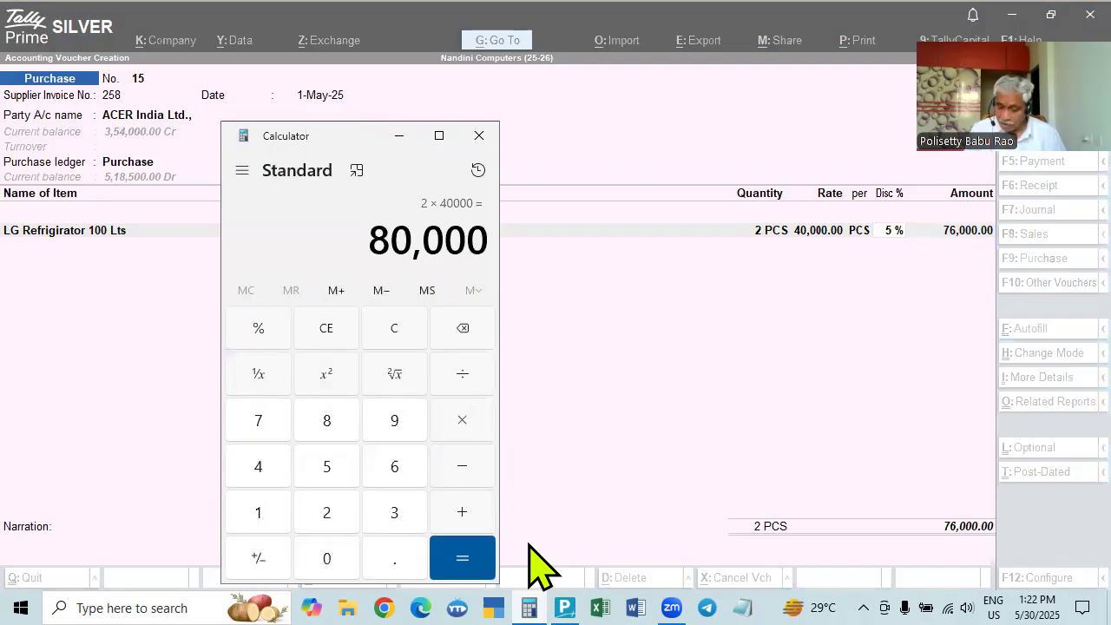
Subtract 5% from the calculated gross amount, close Calculator and return to the item's discount field.
{"action": "key", "text": "minus"}
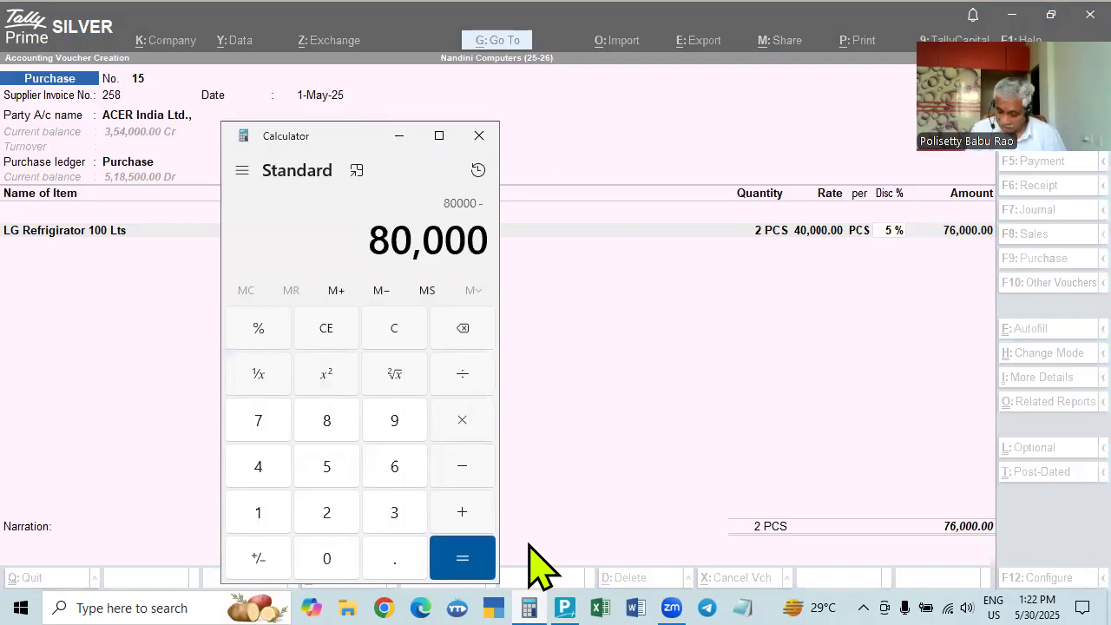
{"action": "key", "text": "5"}
{"action": "key", "text": "percent"}
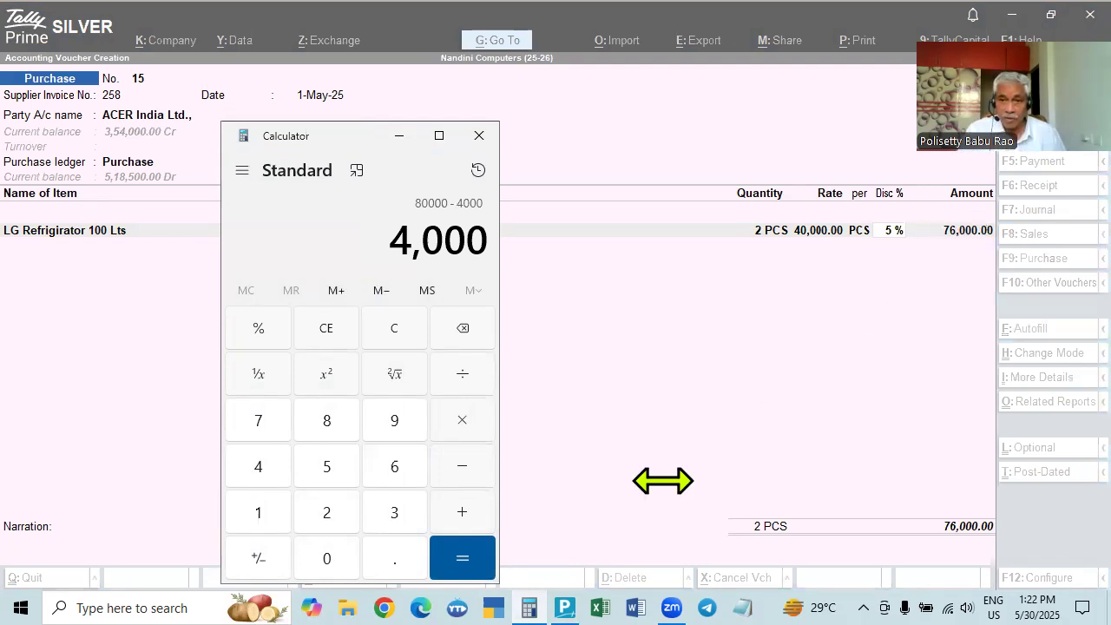
{"action": "key", "text": "Return"}
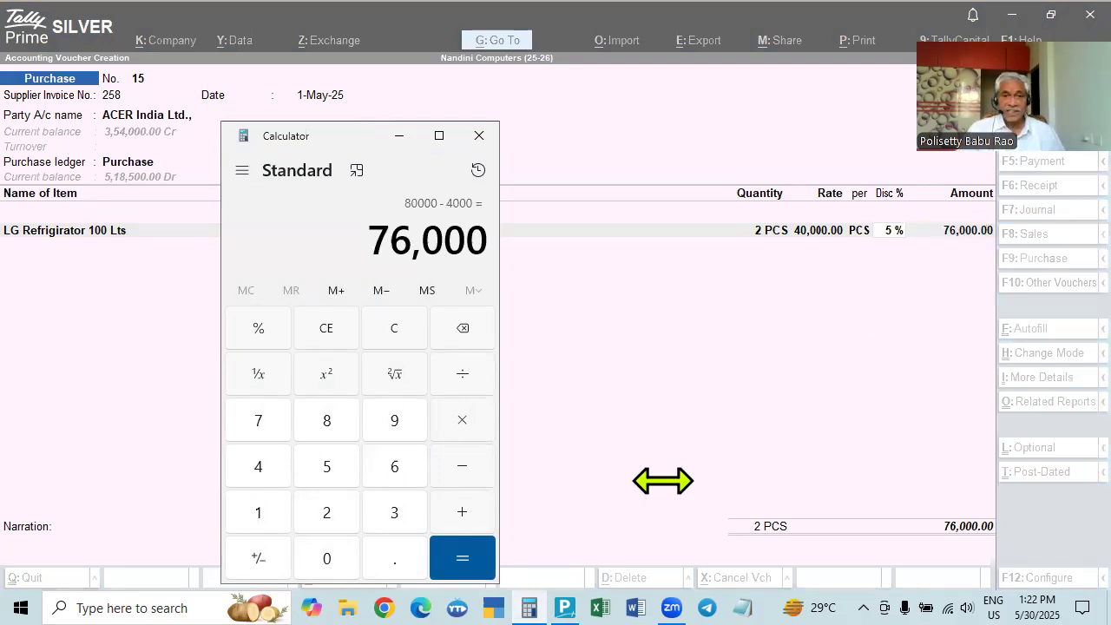
{"action": "left_click", "coordinate": [478, 135]}
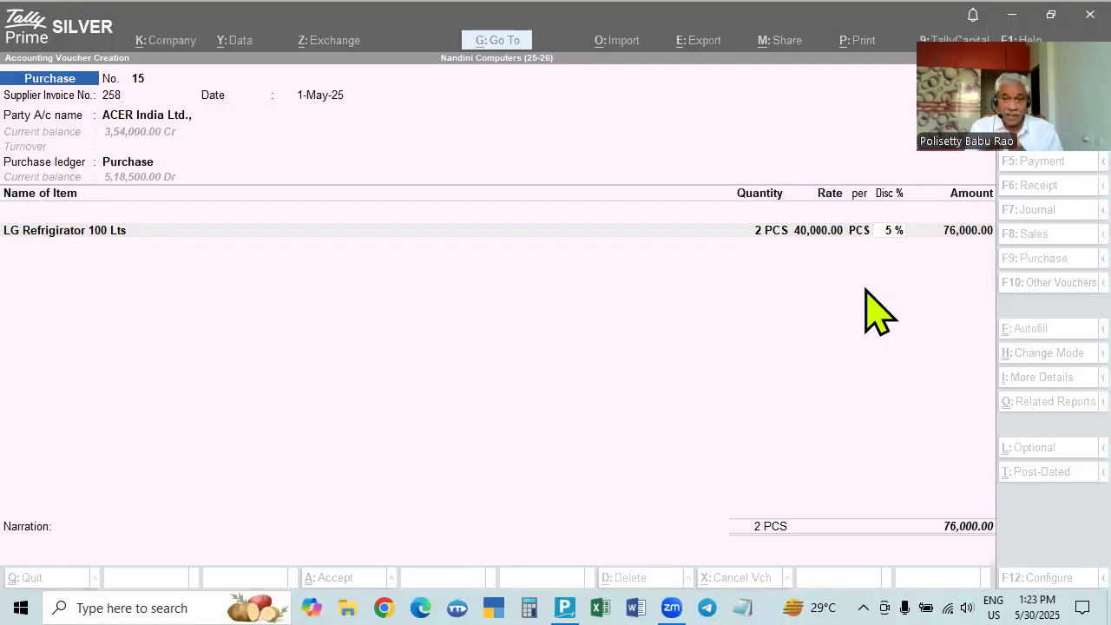
{"action": "left_click", "coordinate": [890, 235]}
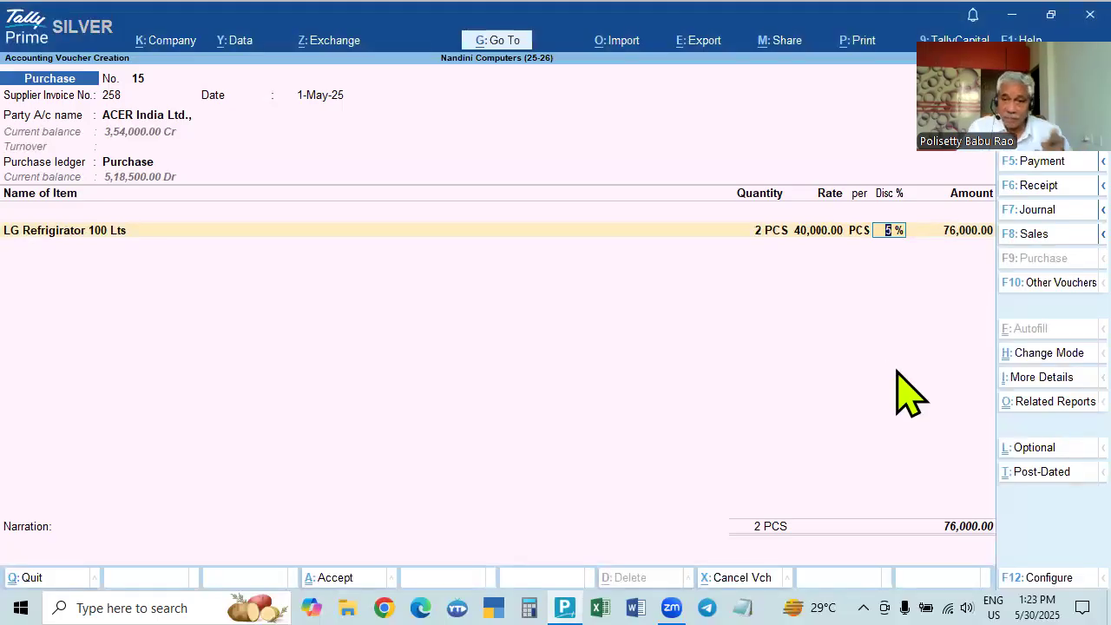
Switch to Calculator and subtract 76000 from 80000 to check the discount amount.
{"action": "left_click", "coordinate": [529, 608]}
{"action": "type", "text": "800000"}
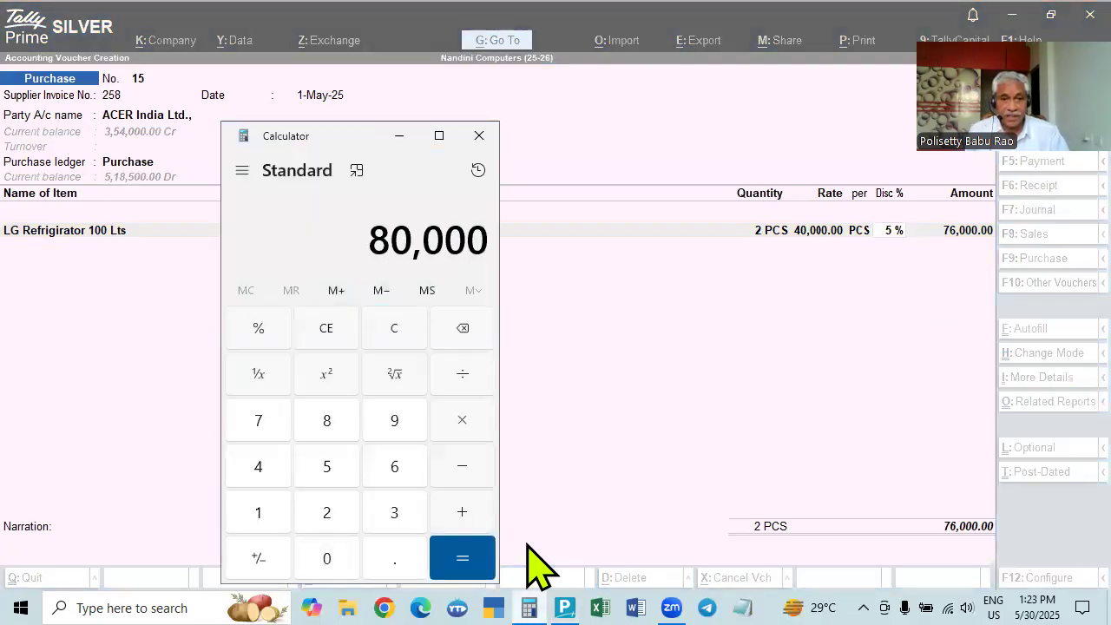
{"action": "key", "text": "minus"}
{"action": "type", "text": "76"}
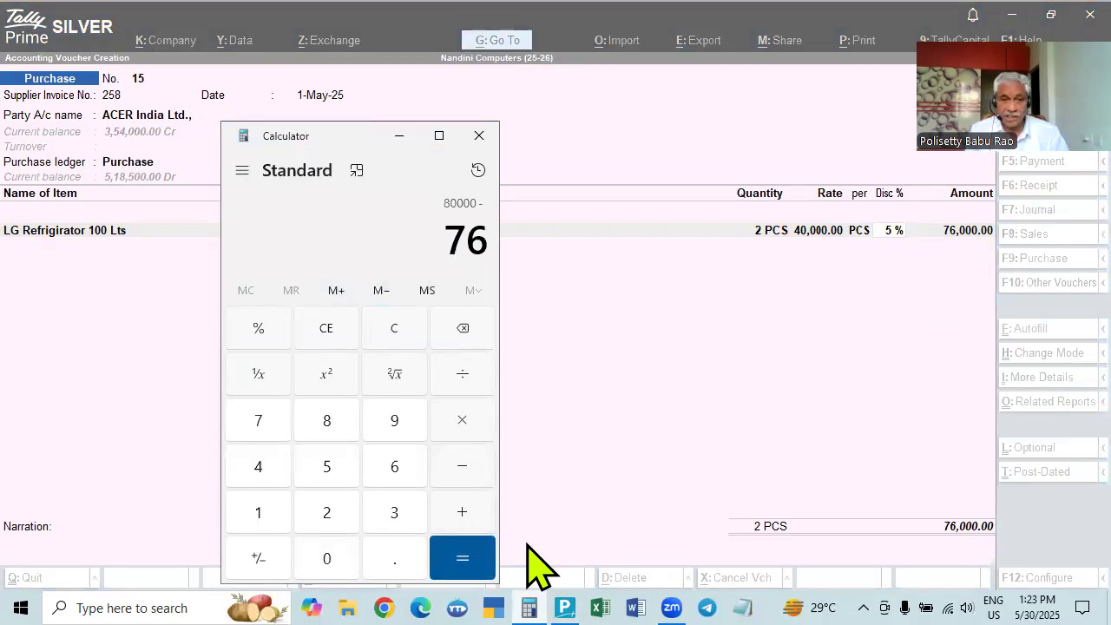
{"action": "type", "text": ",000"}
{"action": "key", "text": "Return"}
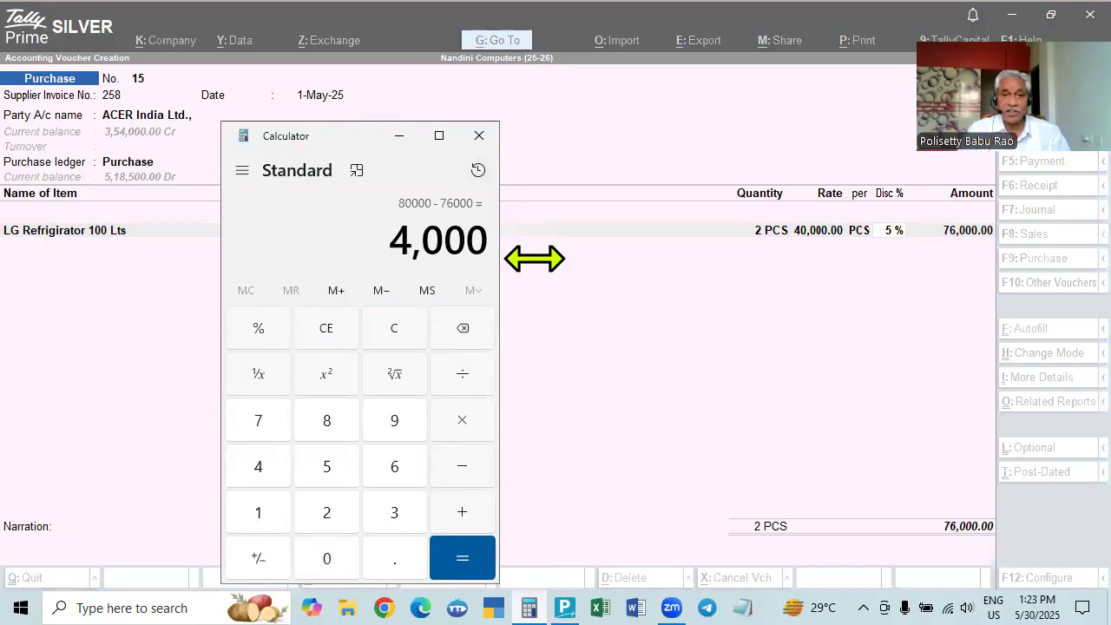
Calculate 5% of 80000, clear the result and close Calculator.
{"action": "key", "text": "Escape"}
{"action": "type", "text": "80,0"}
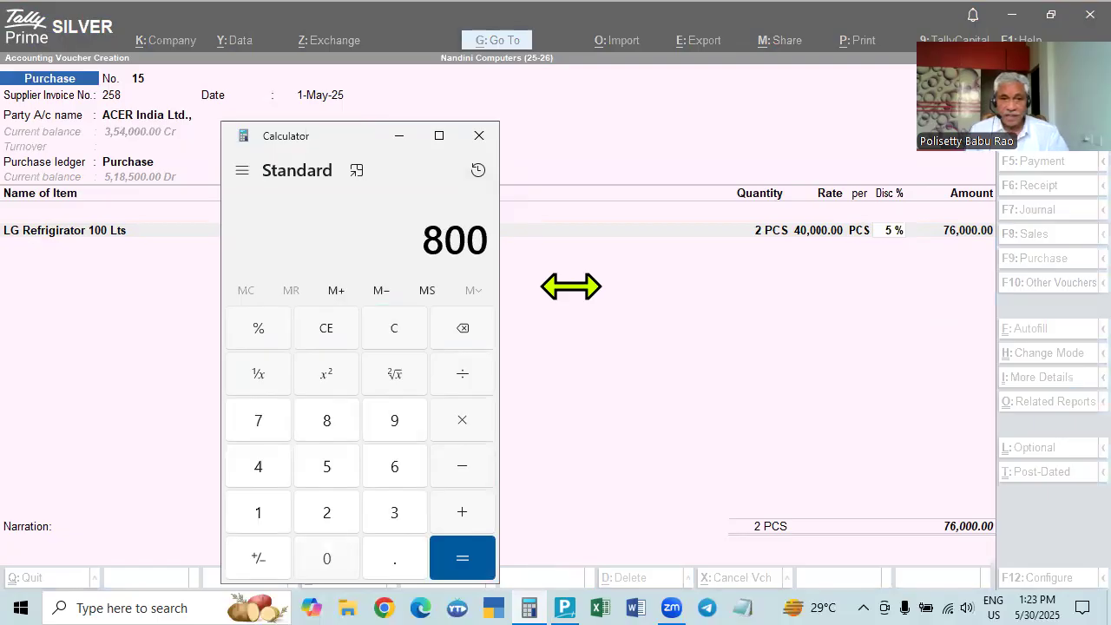
{"action": "type", "text": "00"}
{"action": "key", "text": "asterisk"}
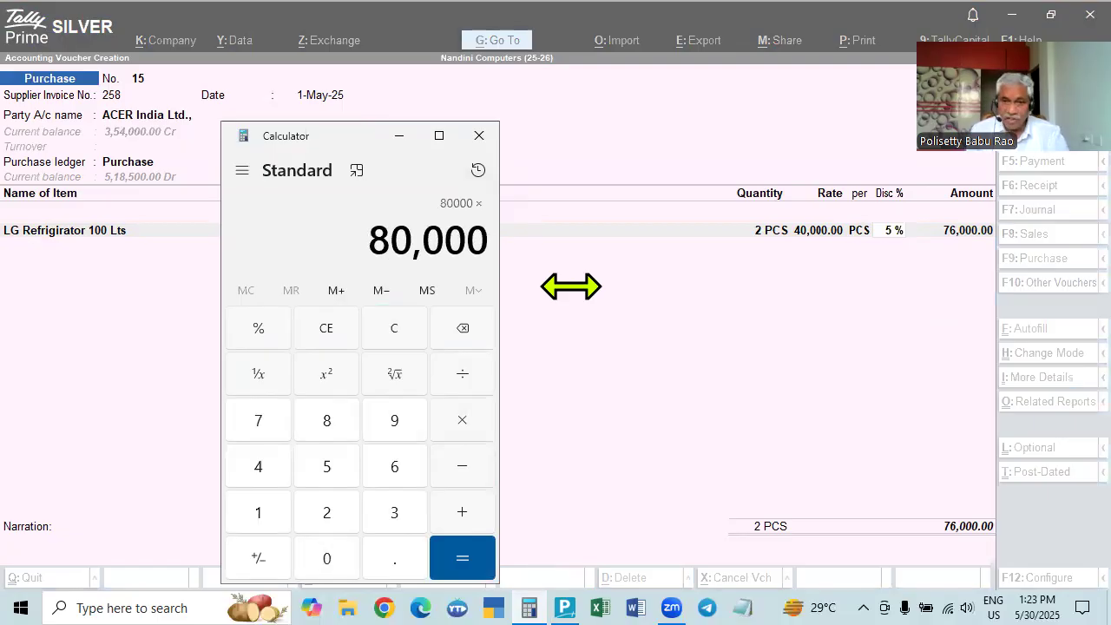
{"action": "type", "text": "5"}
{"action": "key", "text": "percent"}
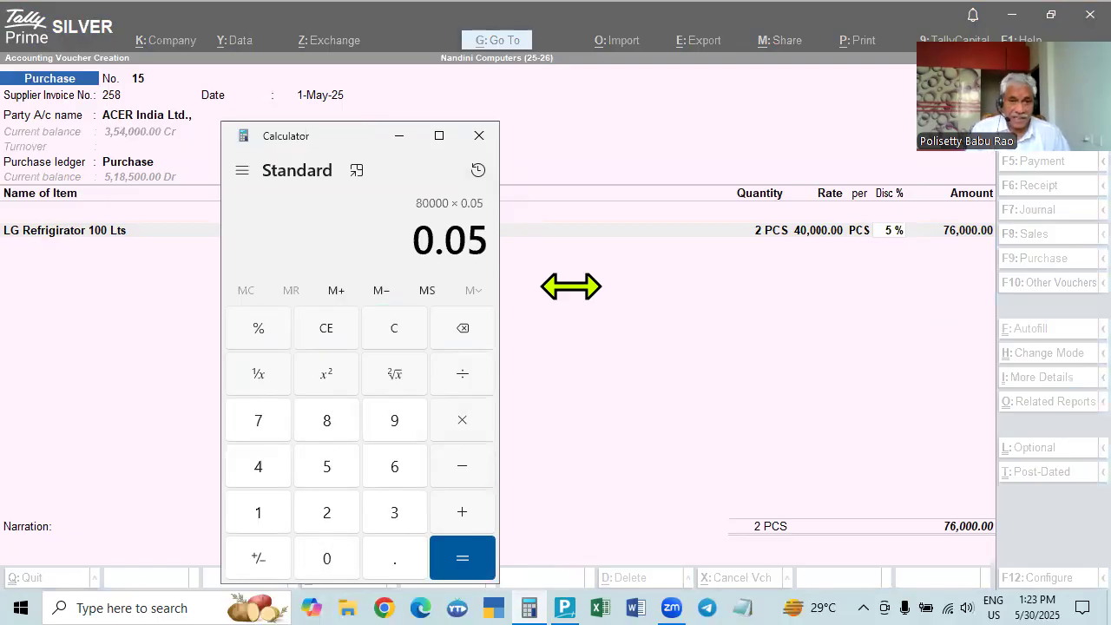
{"action": "key", "text": "Return"}
{"action": "key", "text": "Escape"}
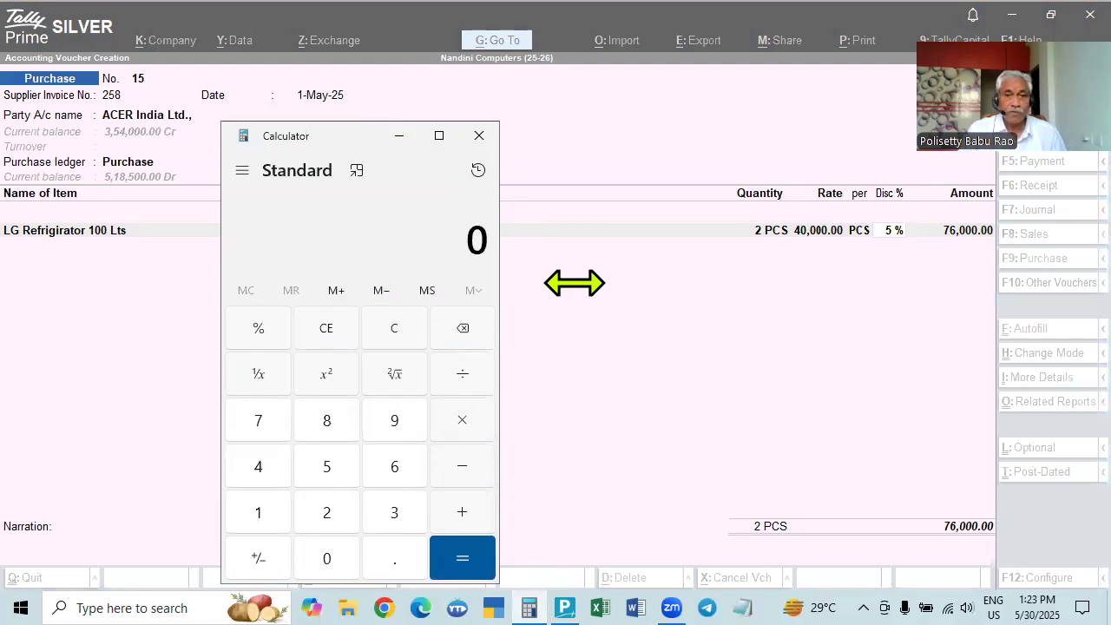
{"action": "left_click", "coordinate": [478, 136]}
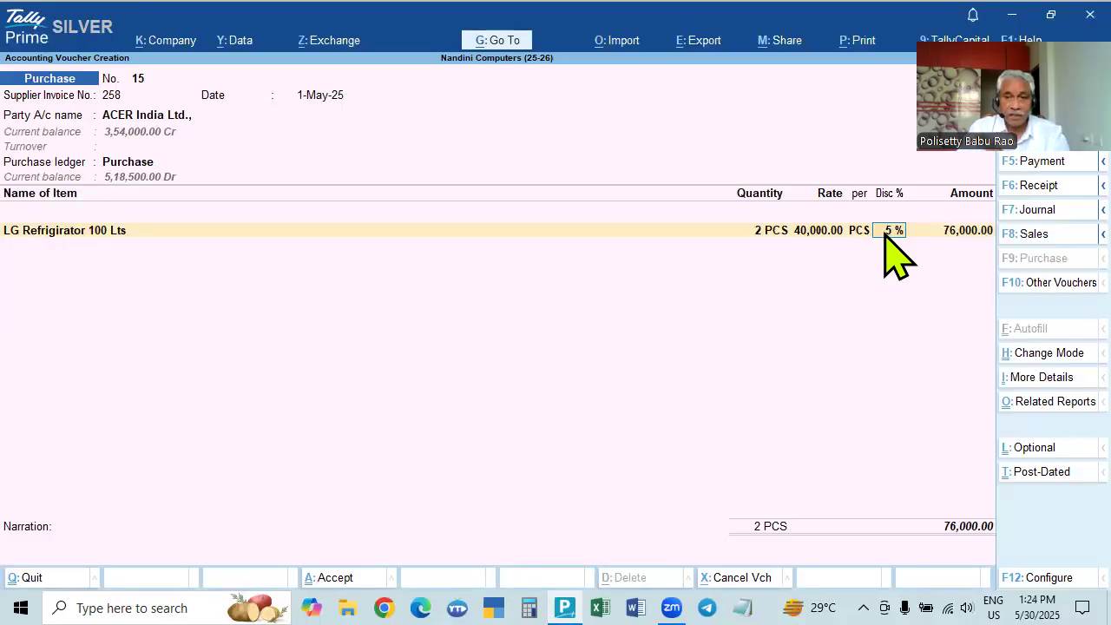
Accept the refrigerator line's discount and amount, and end the stock item list to reach the ledger row.
{"action": "key", "text": "Return"}
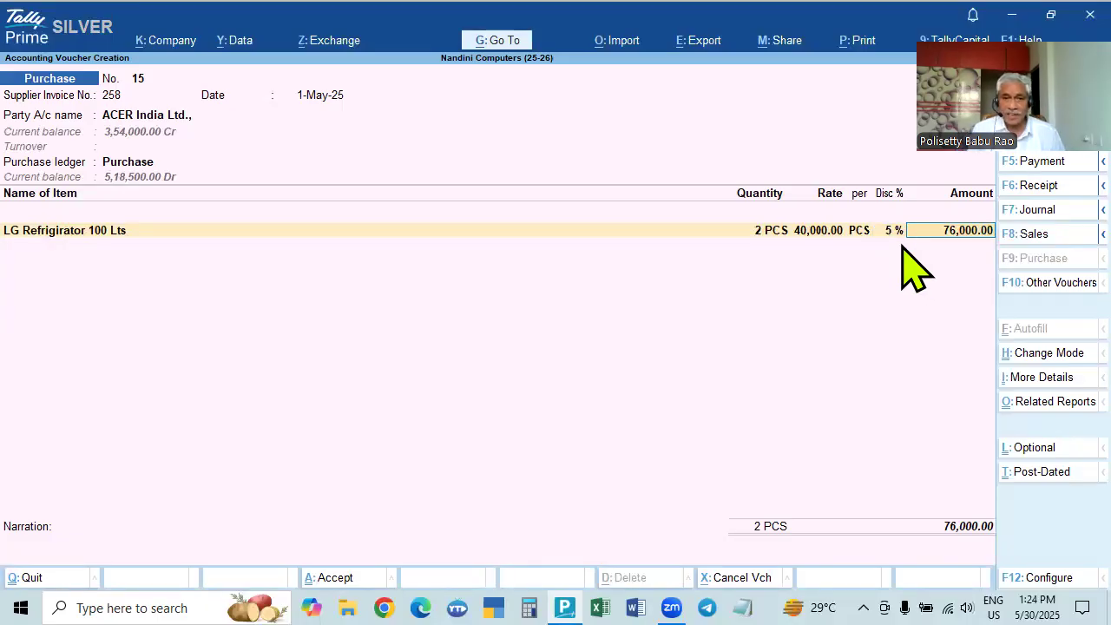
{"action": "key", "text": "Return"}
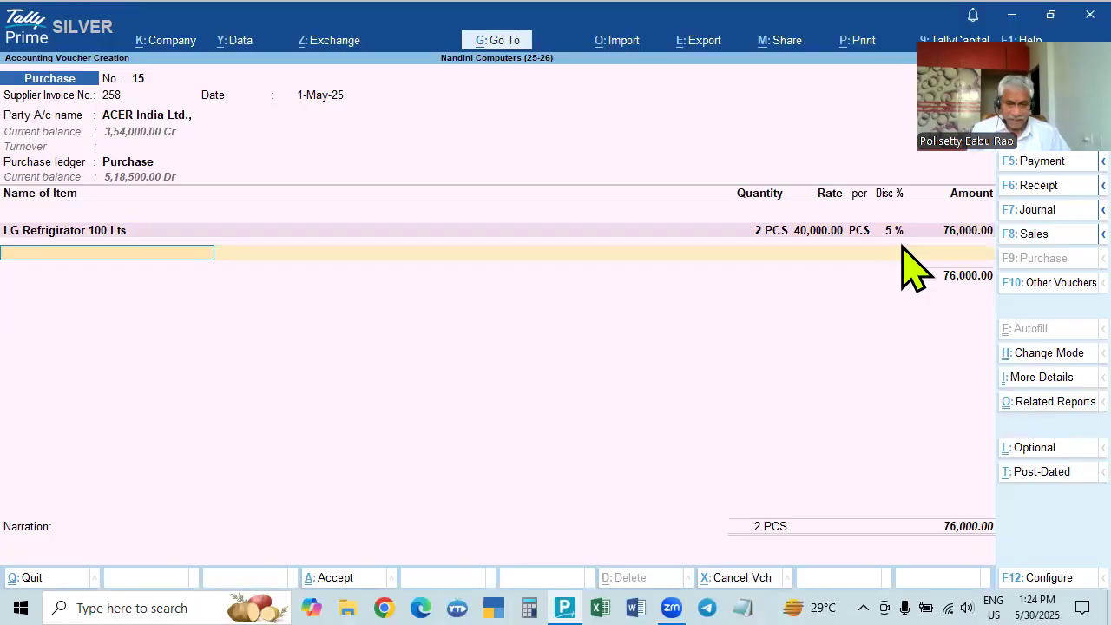
{"action": "key", "text": "Return"}
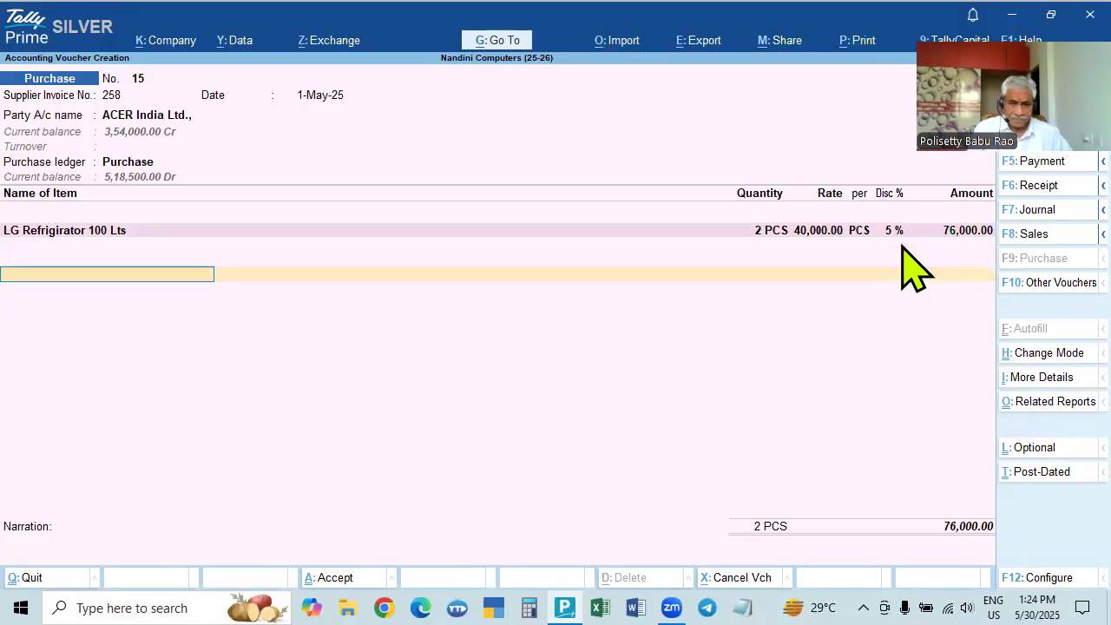
Return to the stock item rows and add HP Keyboard below the refrigerator line with a quantity of 5 Nos.
{"action": "key", "text": "BackSpace"}
{"action": "key", "text": "Return"}
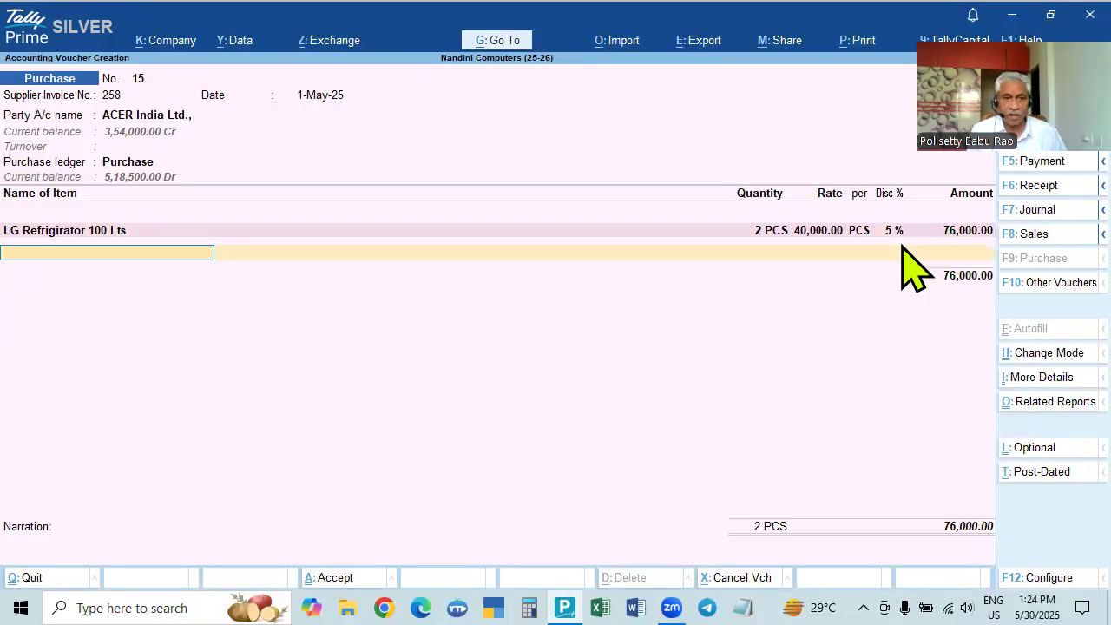
{"action": "key", "text": "Down"}
{"action": "key", "text": "Down"}
{"action": "key", "text": "Down"}
{"action": "key", "text": "Down"}
{"action": "key", "text": "Down"}
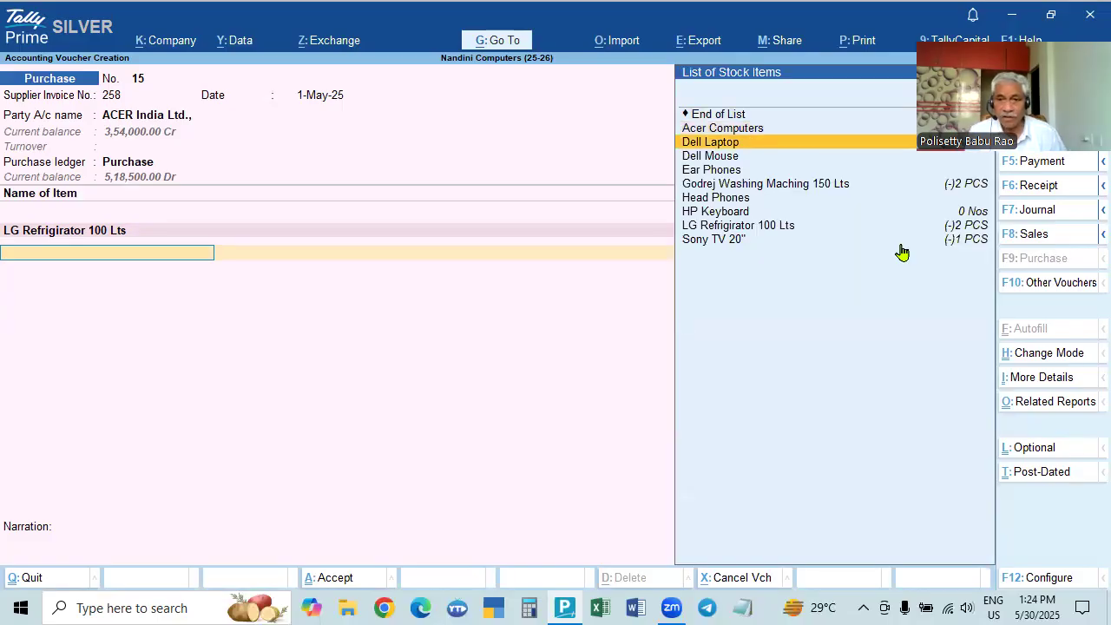
{"action": "key", "text": "Down"}
{"action": "key", "text": "Down"}
{"action": "key", "text": "Down"}
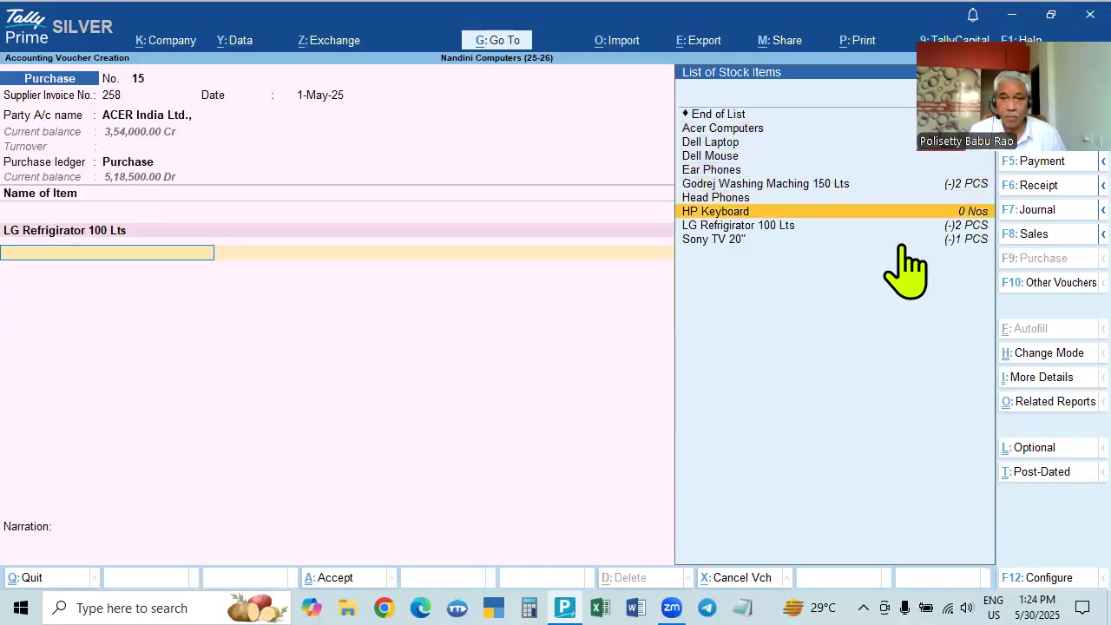
{"action": "key", "text": "Return"}
{"action": "type", "text": "5"}
{"action": "key", "text": "Return"}
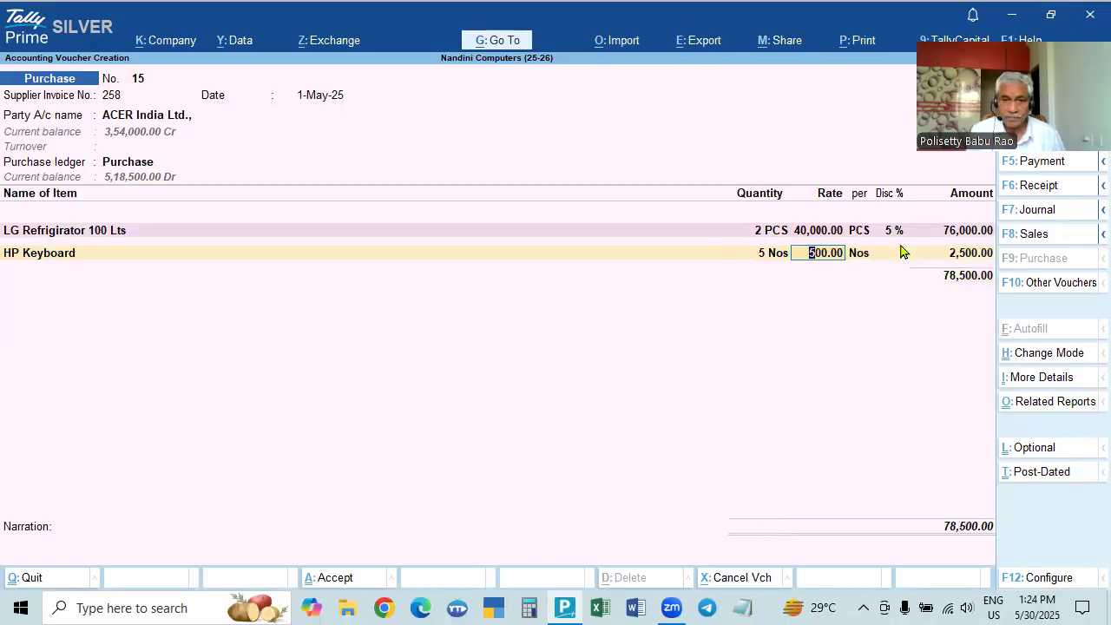
Set the HP Keyboard rate to 500 per Nos and continue to its discount field.
{"action": "type", "text": "50"}
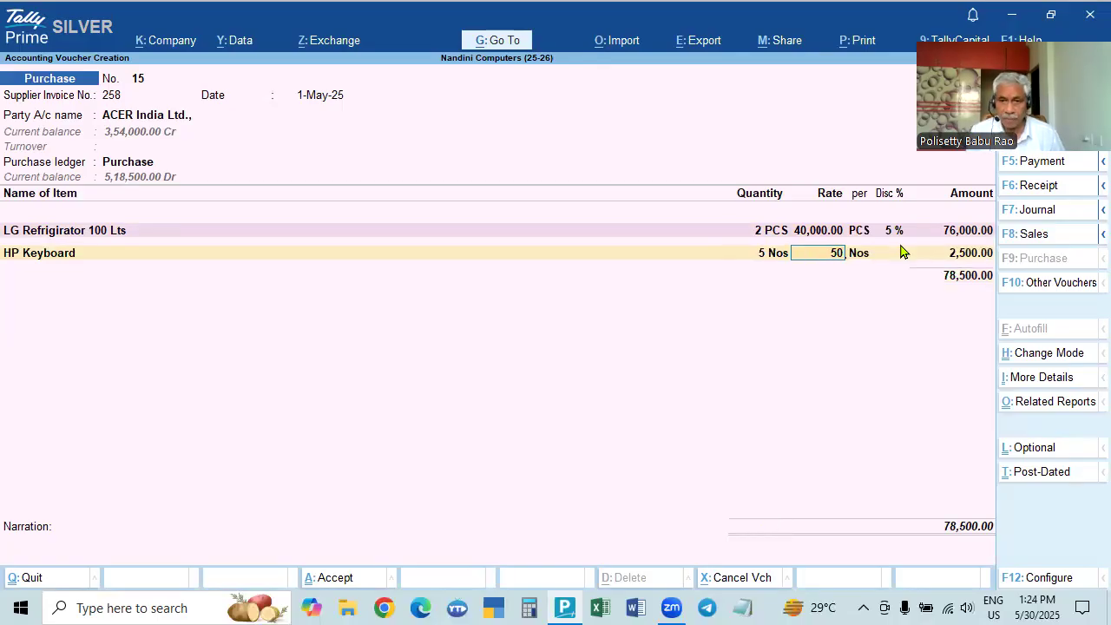
{"action": "type", "text": "00"}
{"action": "key", "text": "BackSpace"}
{"action": "key", "text": "BackSpace"}
{"action": "key", "text": "BackSpace"}
{"action": "key", "text": "BackSpace"}
{"action": "type", "text": "500"}
{"action": "key", "text": "Return"}
{"action": "key", "text": "Return"}
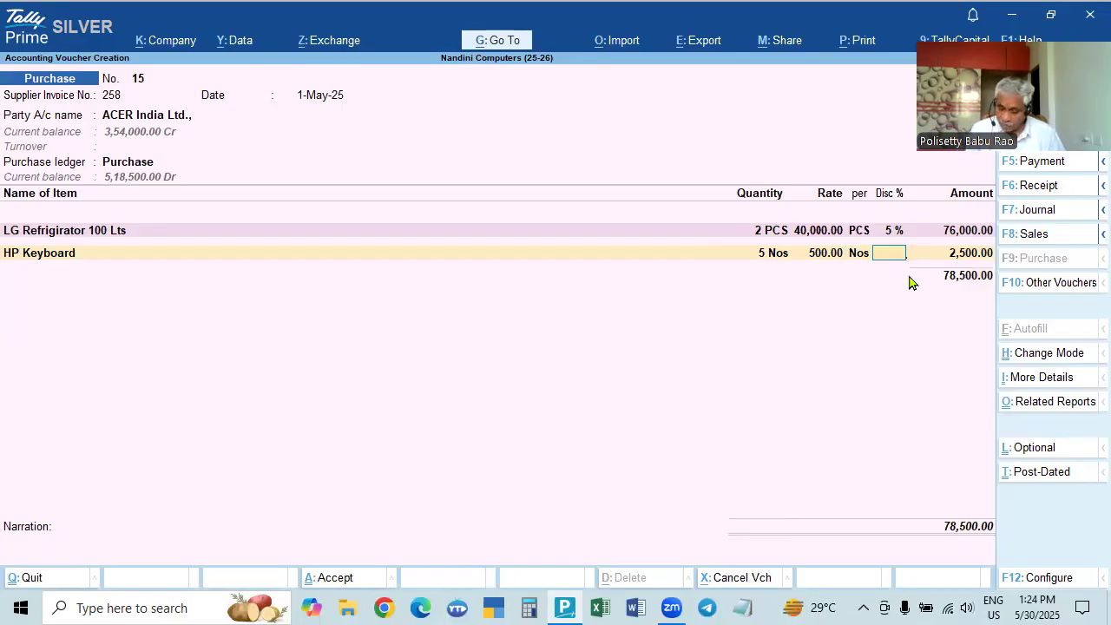
Set the HP Keyboard line's discount to 2%.
{"action": "key", "text": "Return"}
{"action": "key", "text": "BackSpace"}
{"action": "type", "text": "2"}
{"action": "key", "text": "Return"}
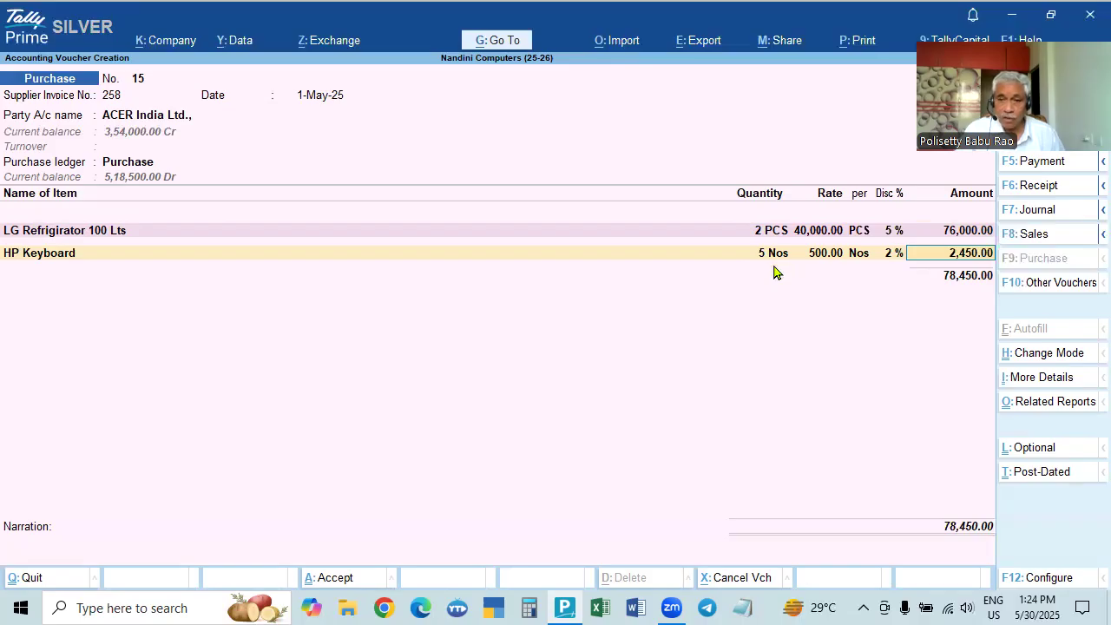
Switch to Calculator, subtract 2% from 2500 to check the keyboard amount, clear the result and close Calculator.
{"action": "left_click", "coordinate": [531, 608]}
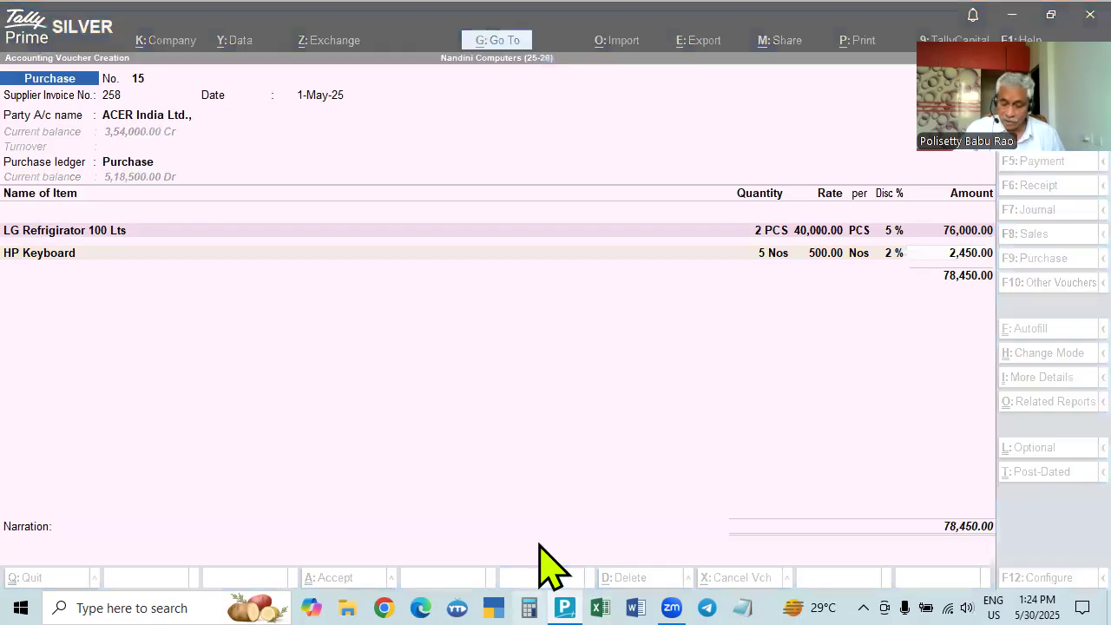
{"action": "type", "text": "2,500"}
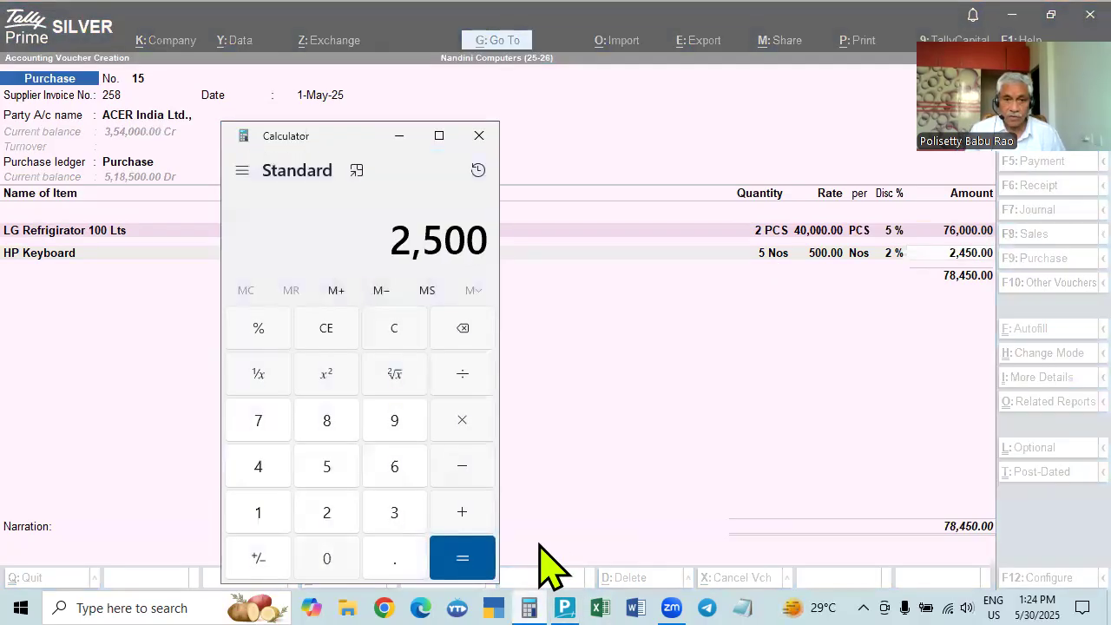
{"action": "key", "text": "minus"}
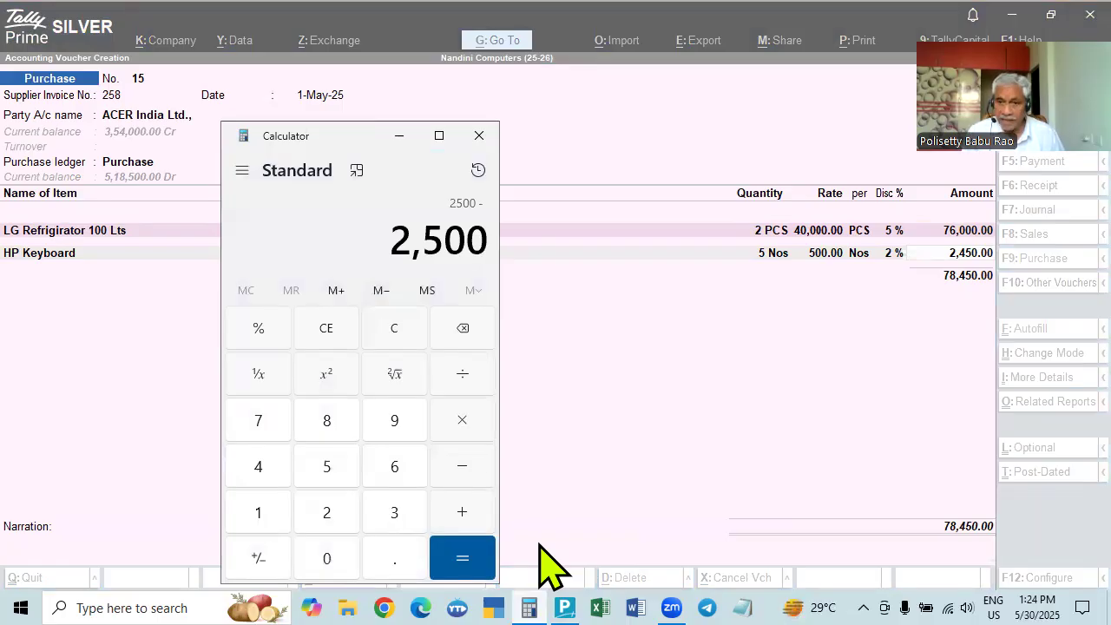
{"action": "type", "text": "2"}
{"action": "key", "text": "percent"}
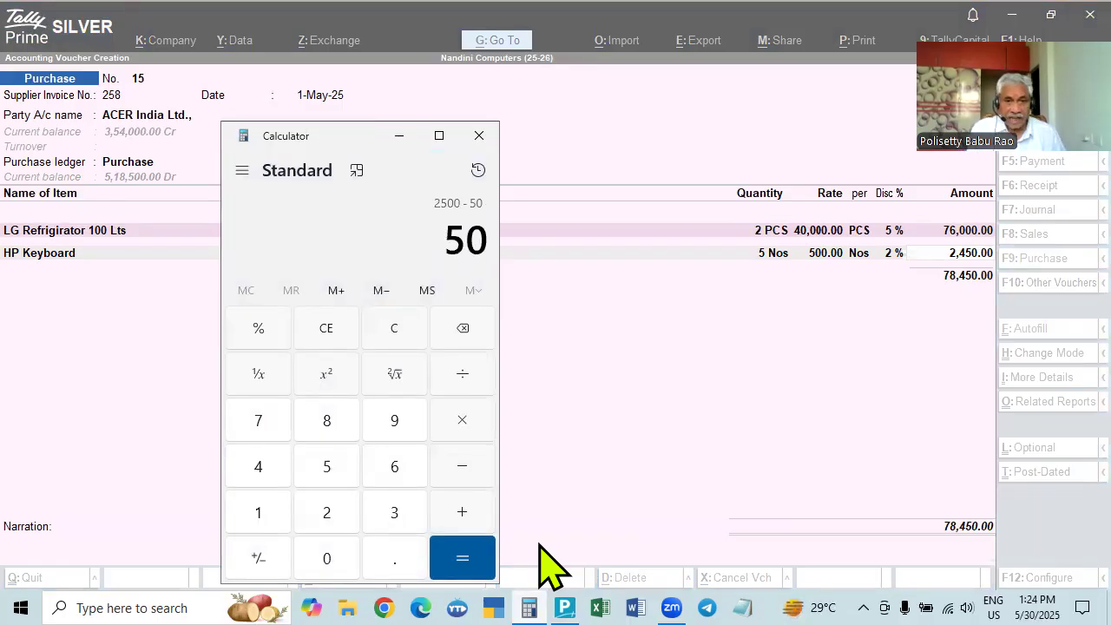
{"action": "key", "text": "Return"}
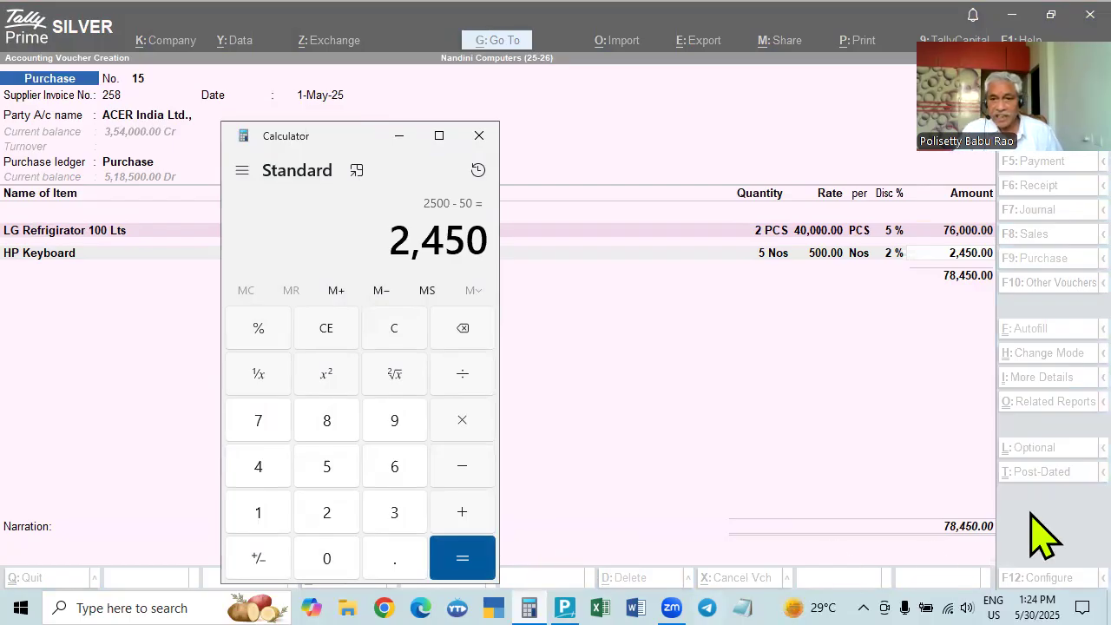
{"action": "key", "text": "Escape"}
{"action": "left_click", "coordinate": [479, 135]}
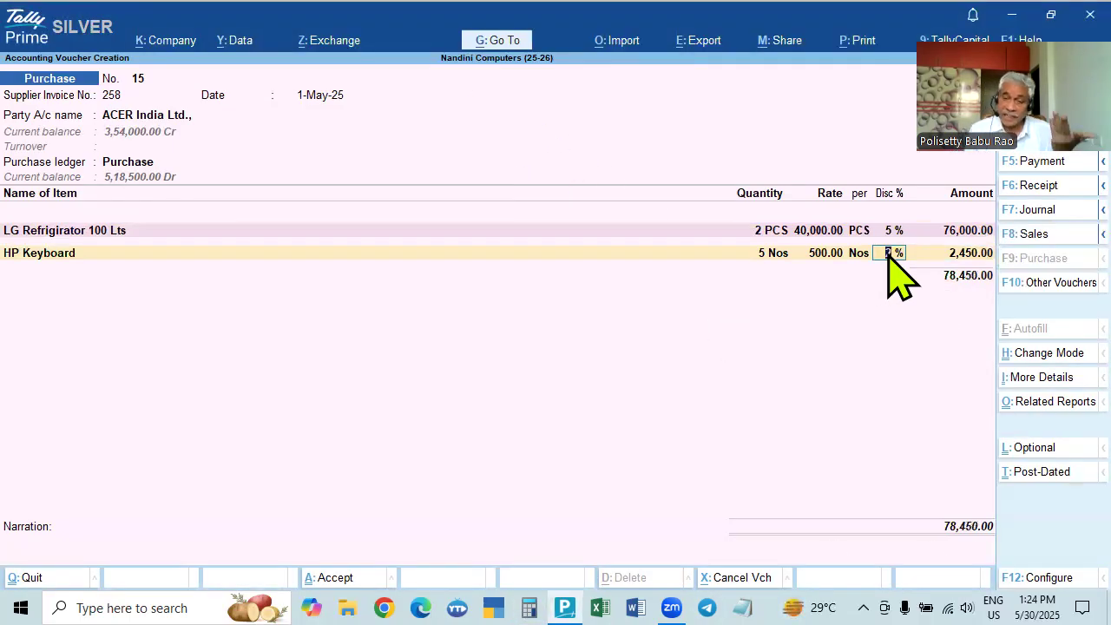
Remove the HP Keyboard line's discount, accept its amount and end the stock item list to reach the ledger row.
{"action": "key", "text": "BackSpace"}
{"action": "key", "text": "Return"}
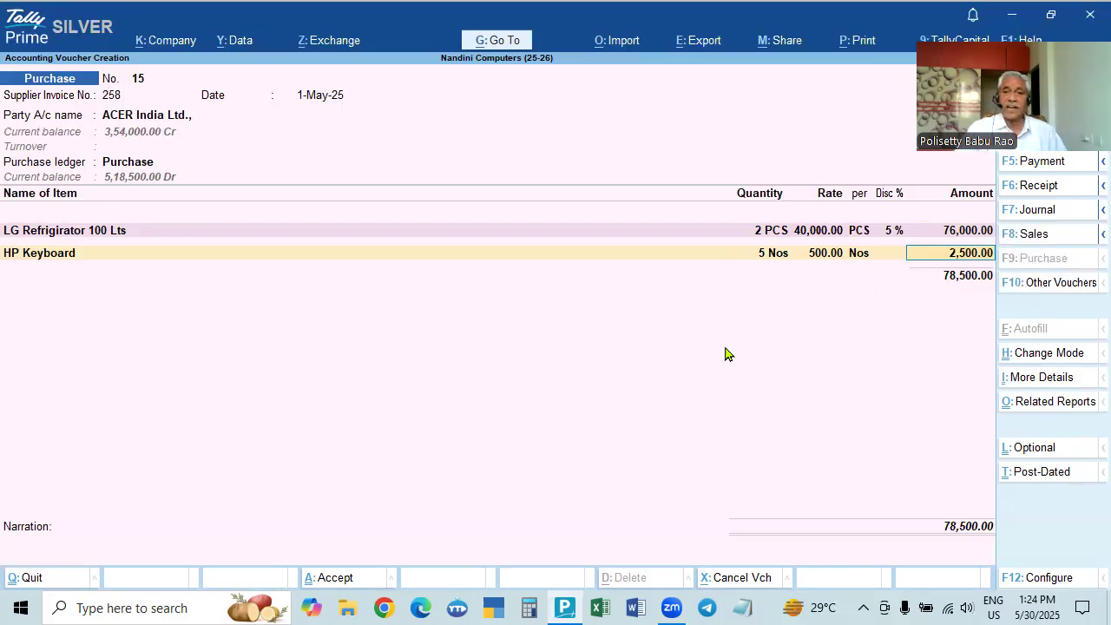
{"action": "key", "text": "Return"}
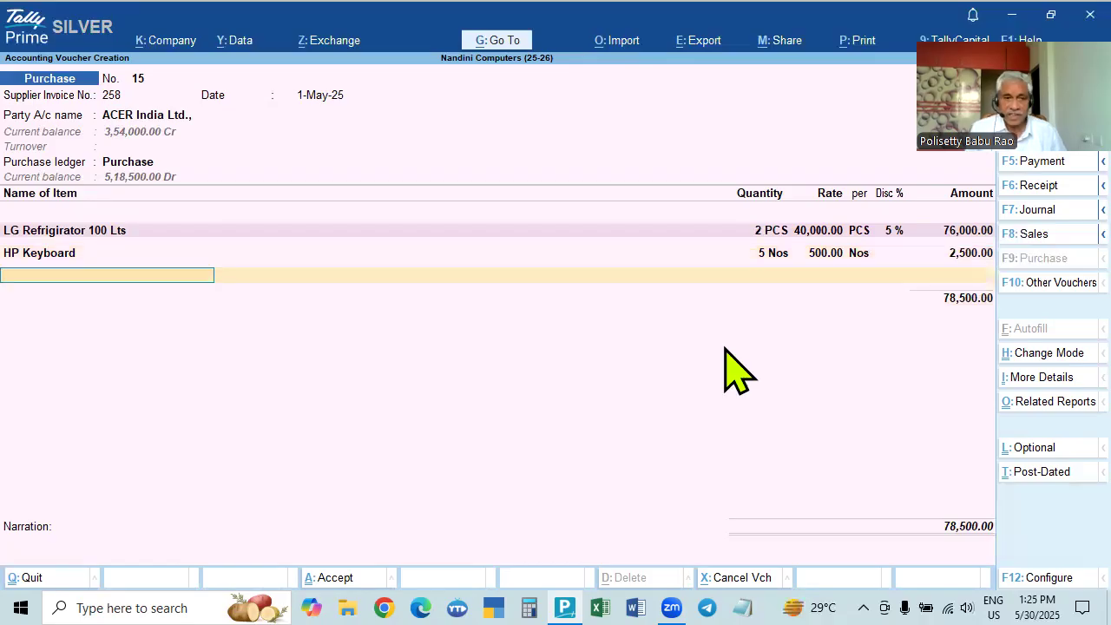
{"action": "key", "text": "Return"}
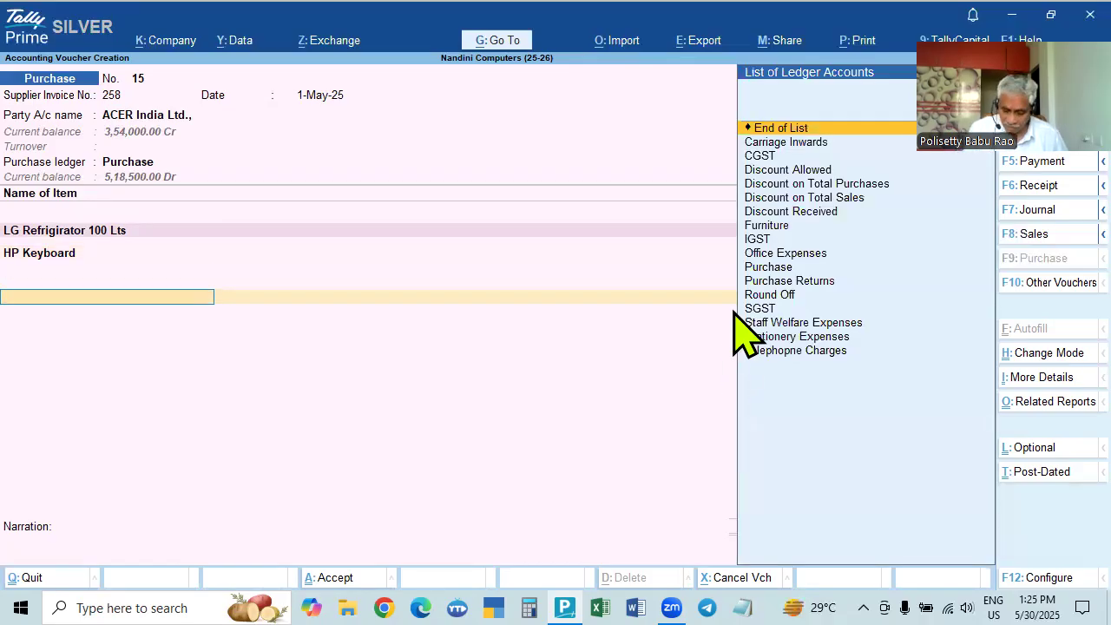
{"action": "key", "text": "BackSpace"}
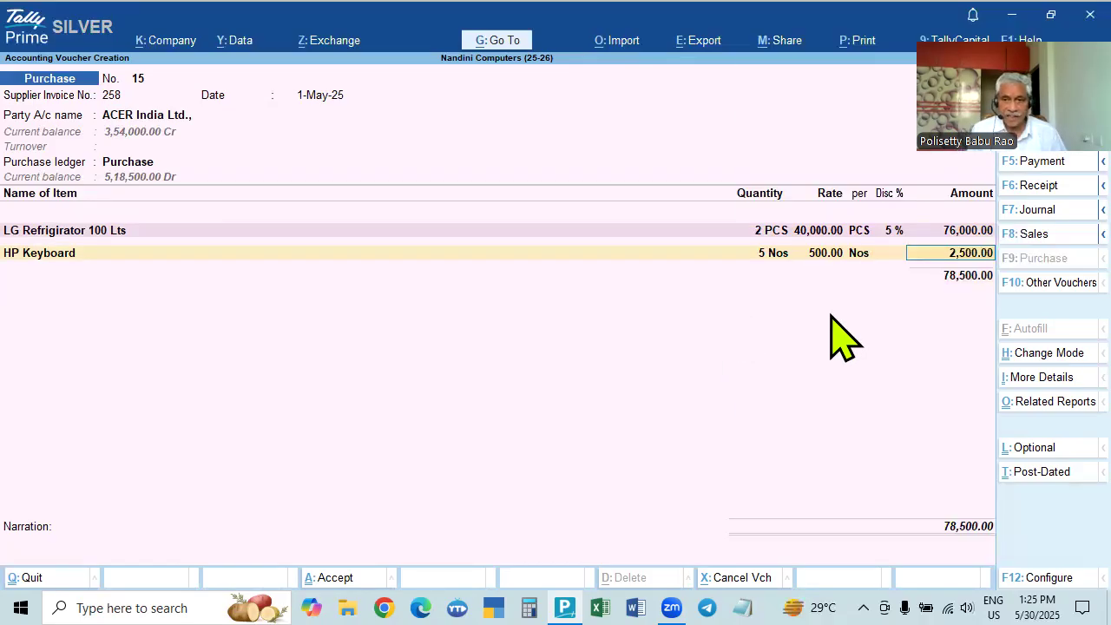
{"action": "key", "text": "Return"}
{"action": "key", "text": "Return"}
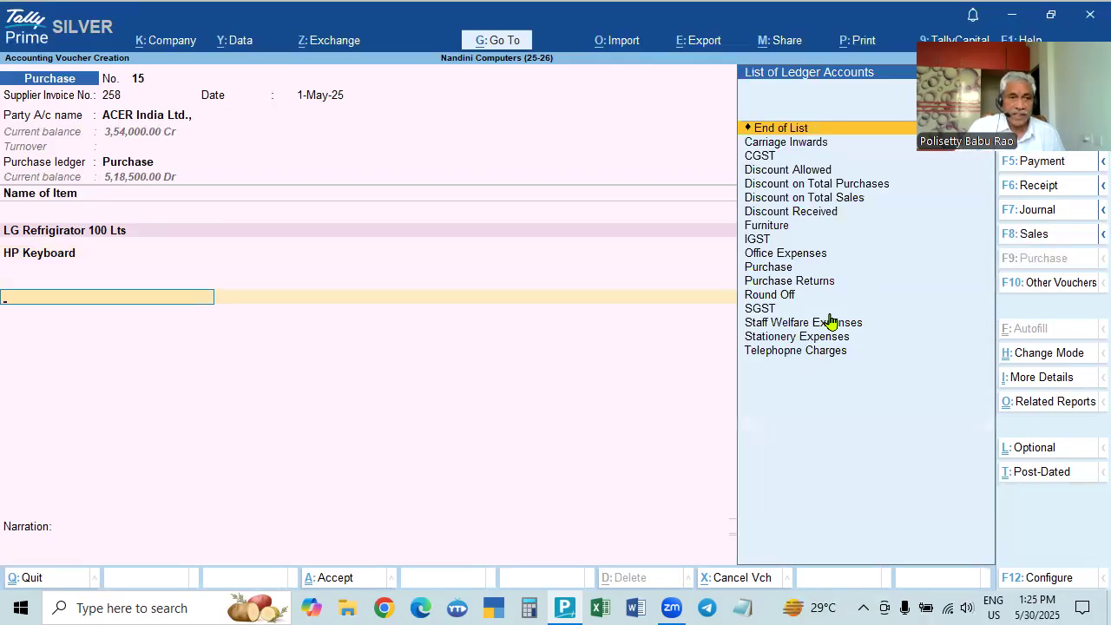
Open the ACER India Ltd., party ledger to check its state and GST registration details, and close it without changes.
{"action": "left_click", "coordinate": [143, 115]}
{"action": "key", "text": "ctrl+Return"}
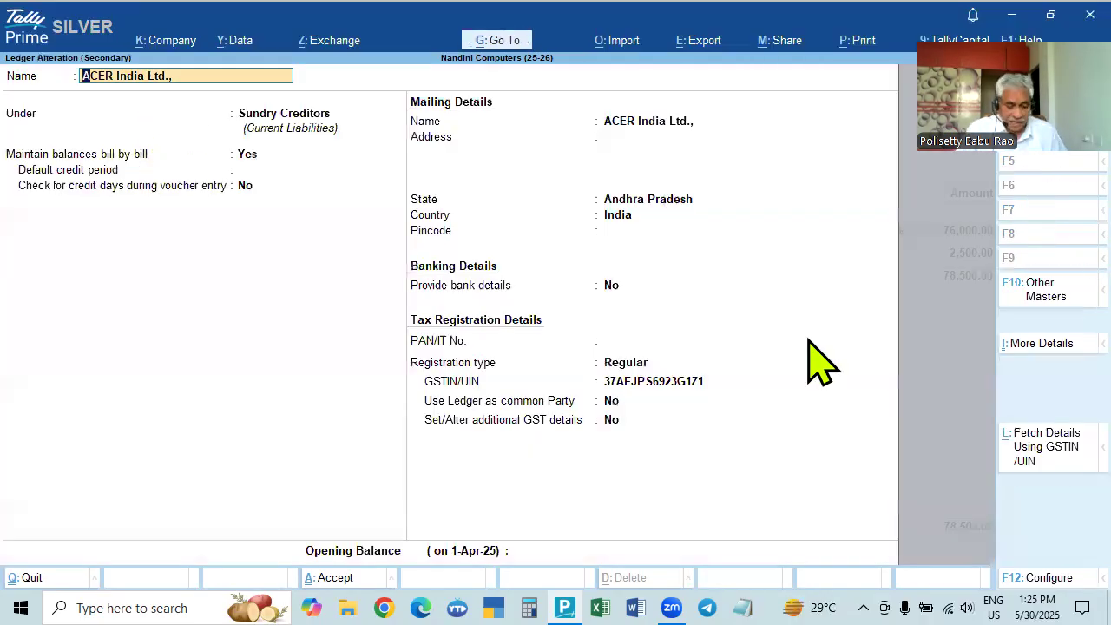
{"action": "key", "text": "Escape"}
{"action": "key", "text": "Escape"}
{"action": "key", "text": "y"}
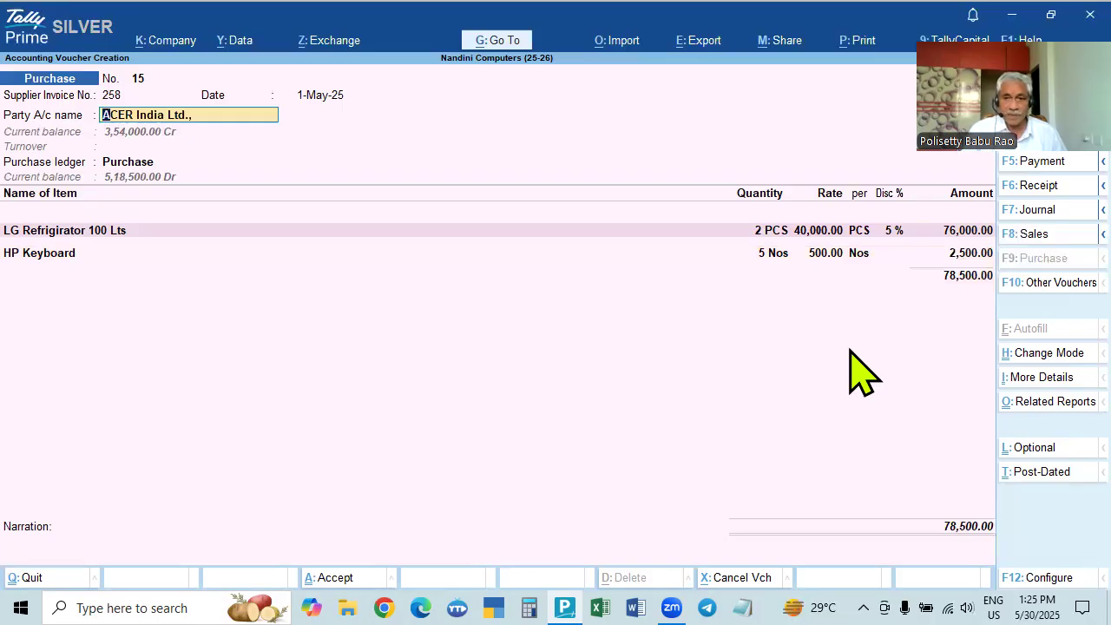
Add the CGST and SGST ledgers below the items with their calculated amounts and end the ledger list.
{"action": "left_click", "coordinate": [969, 254]}
{"action": "key", "text": "Return"}
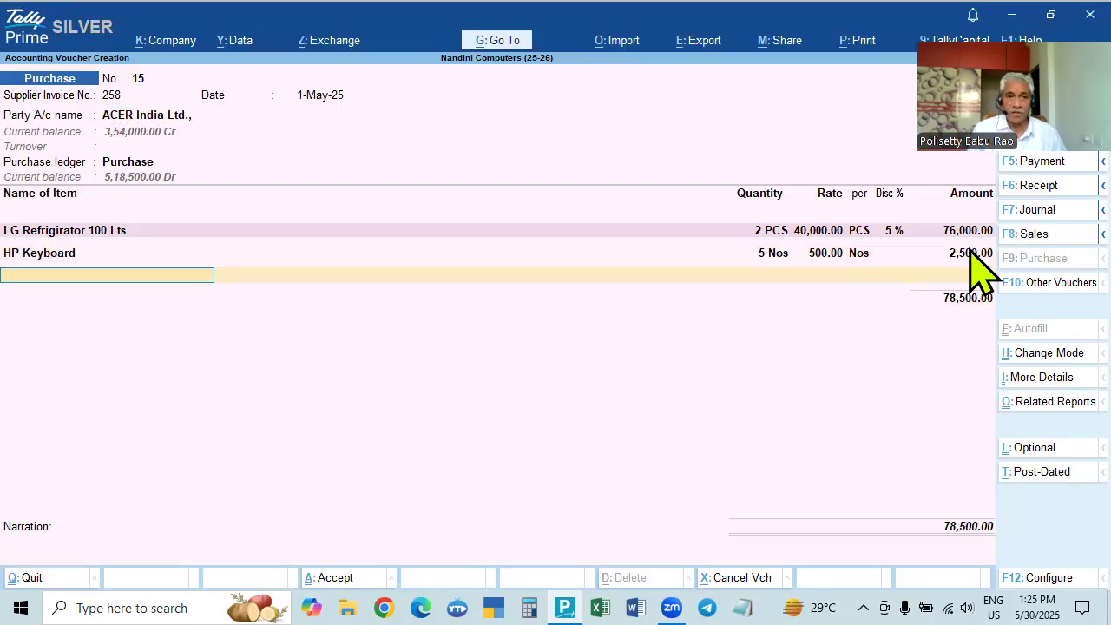
{"action": "key", "text": "Return"}
{"action": "type", "text": "cg"}
{"action": "key", "text": "Return"}
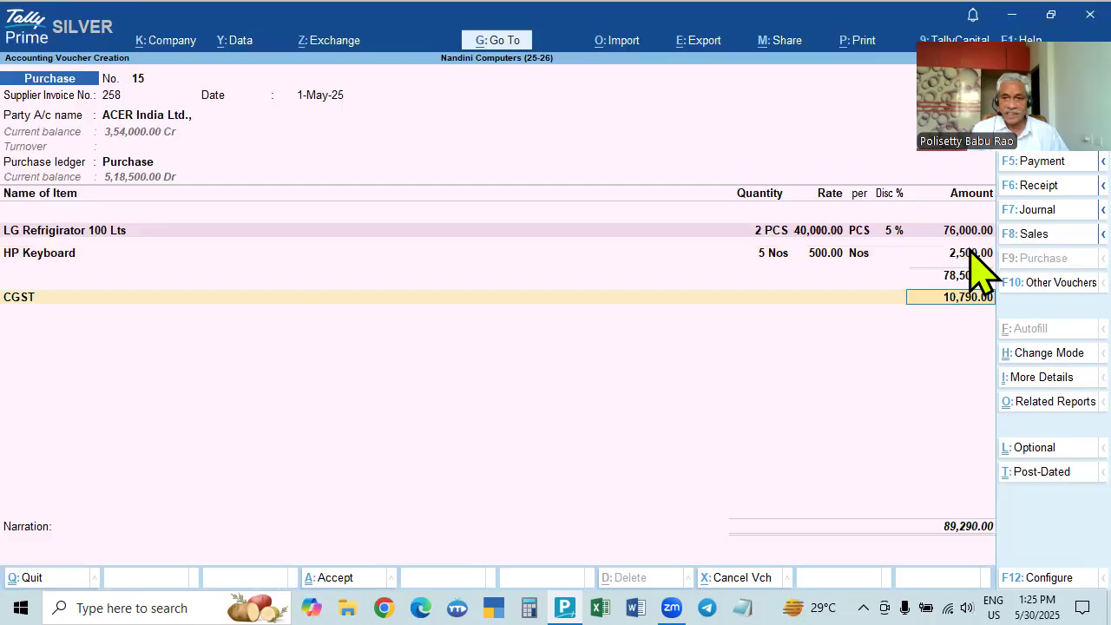
{"action": "key", "text": "Return"}
{"action": "type", "text": "s"}
{"action": "key", "text": "Return"}
{"action": "key", "text": "Return"}
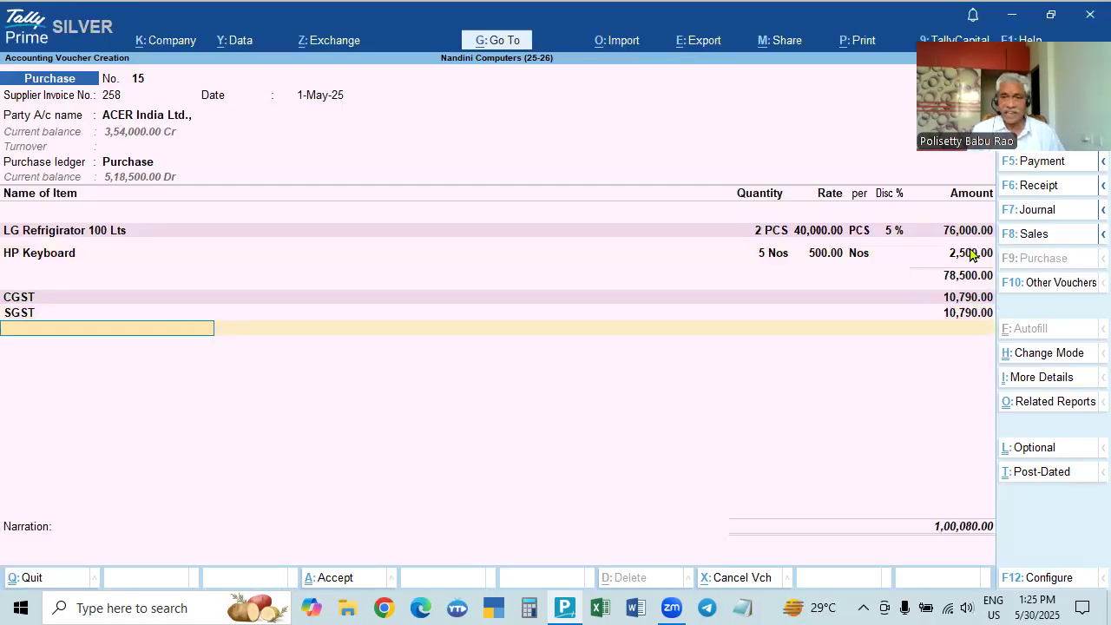
{"action": "key", "text": "Return"}
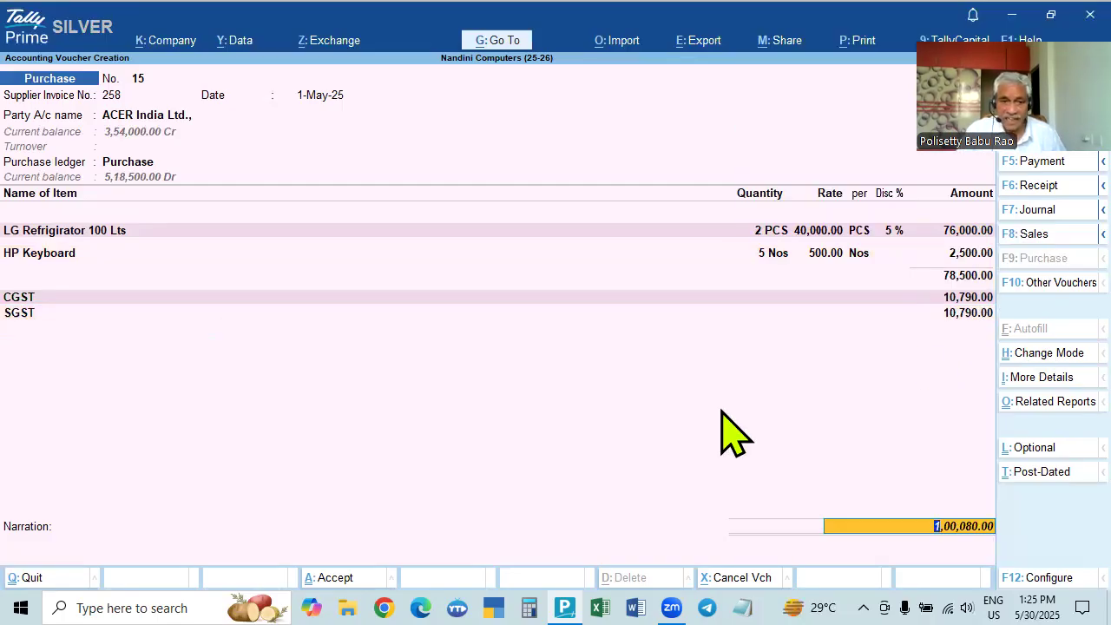
Switch to Calculator, compute 14% of 76000 to check the refrigerator's CGST, and return to the voucher.
{"action": "left_click", "coordinate": [528, 606]}
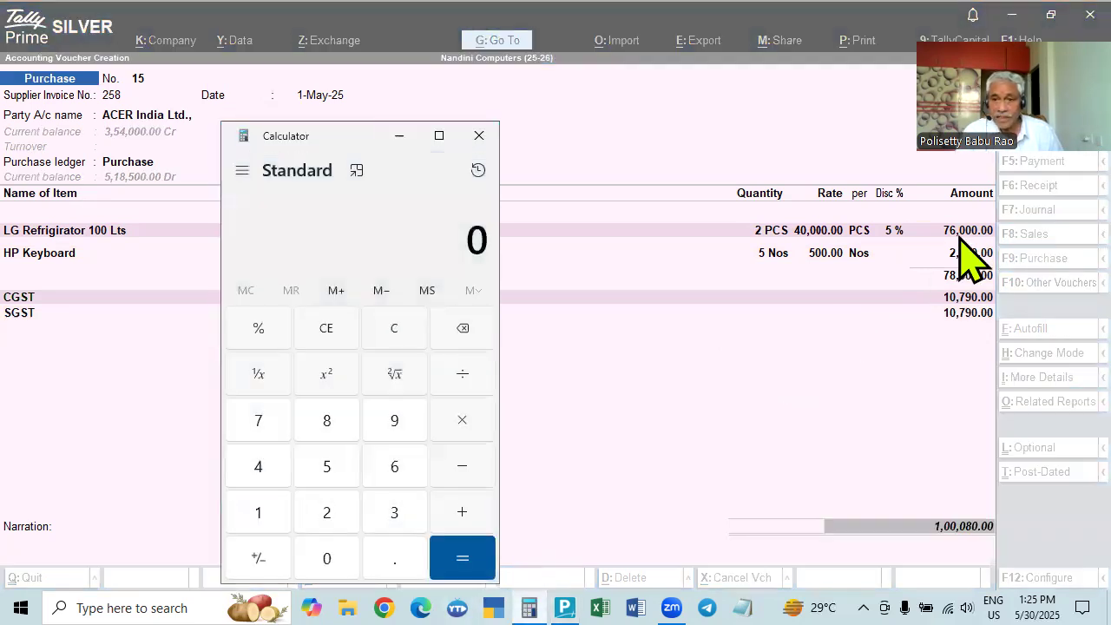
{"action": "type", "text": "760000"}
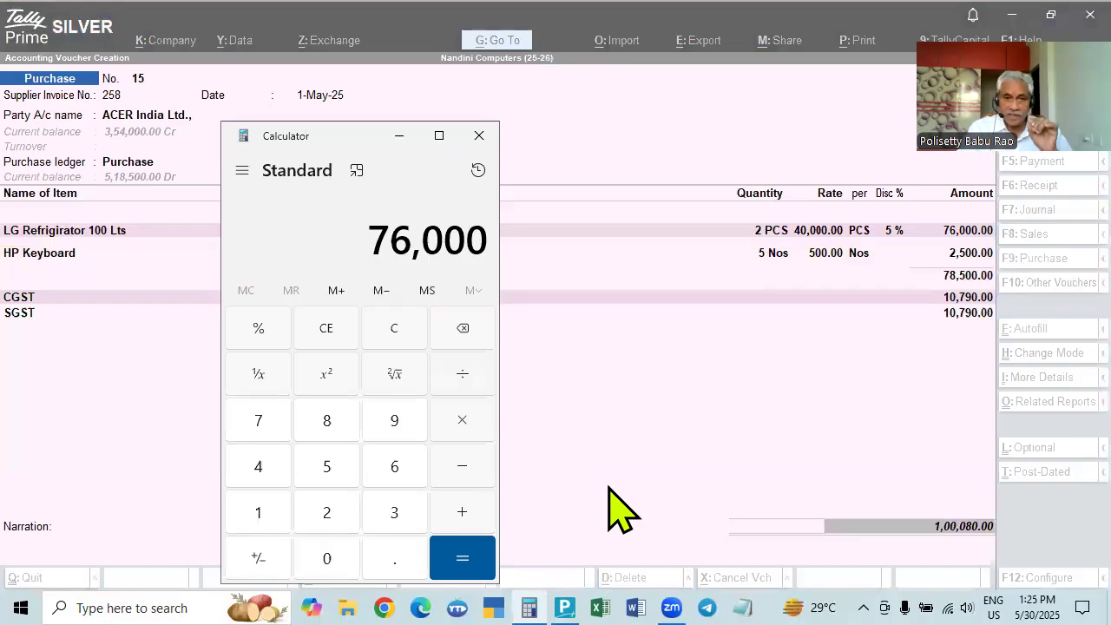
{"action": "type", "text": "*14%"}
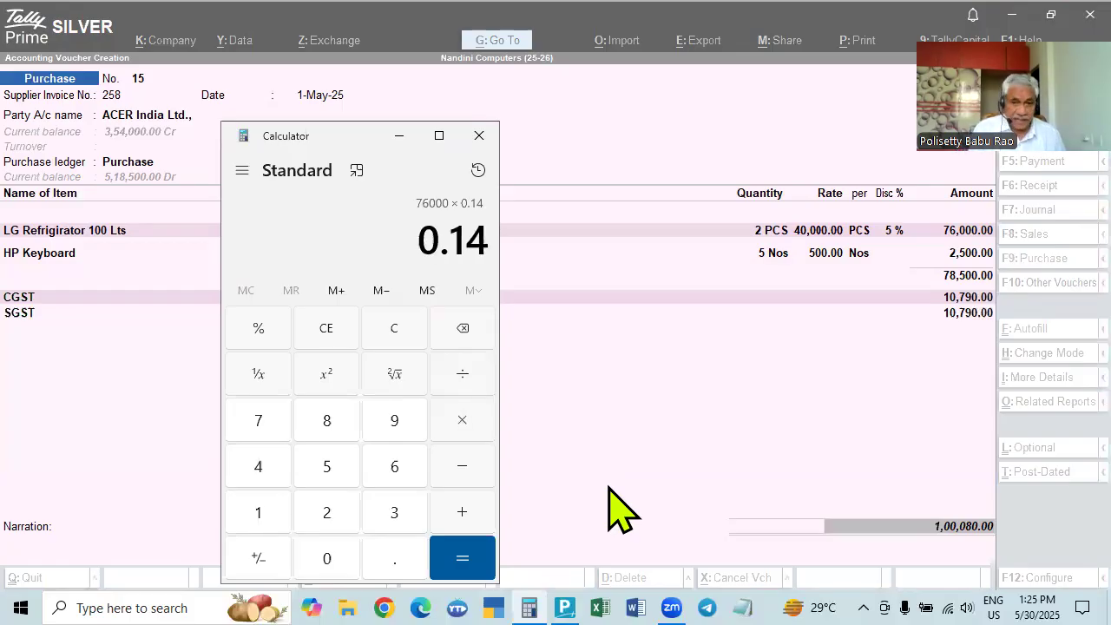
{"action": "key", "text": "Return"}
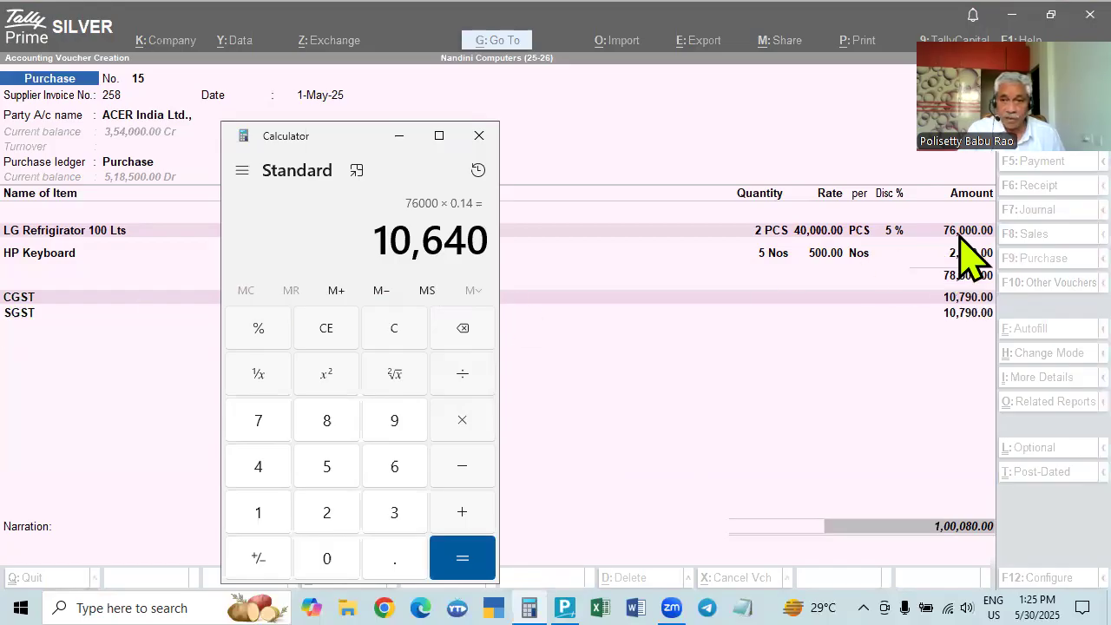
{"action": "left_click", "coordinate": [742, 471]}
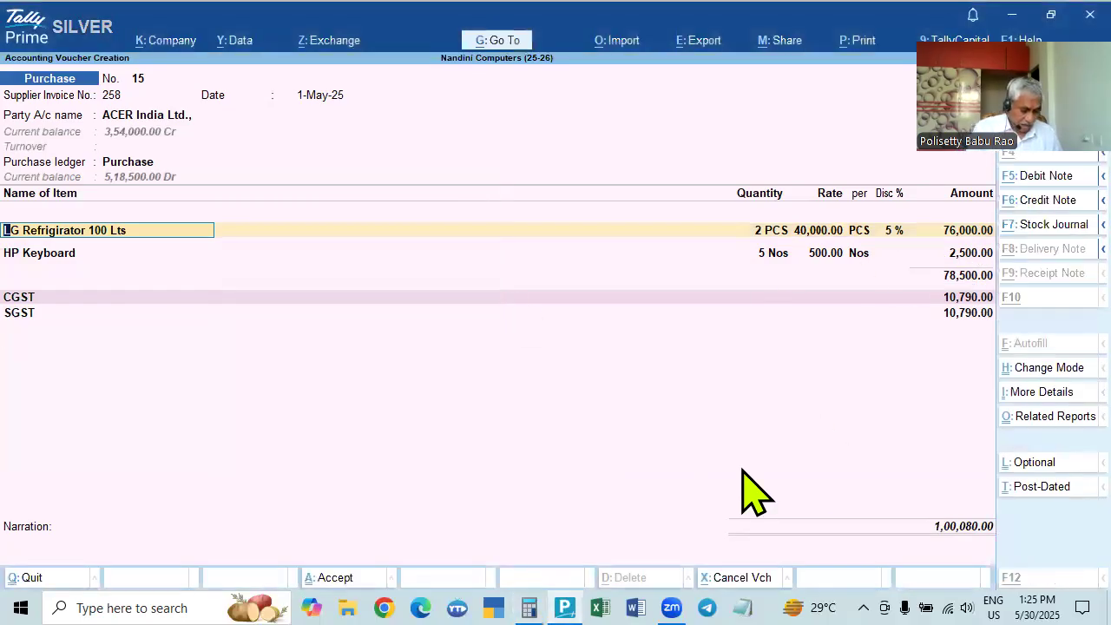
Examine the voucher's GST tax analysis for each item's tax rates and amounts, clear and close Calculator, and leave the analysis.
{"action": "key", "text": "alt+a"}
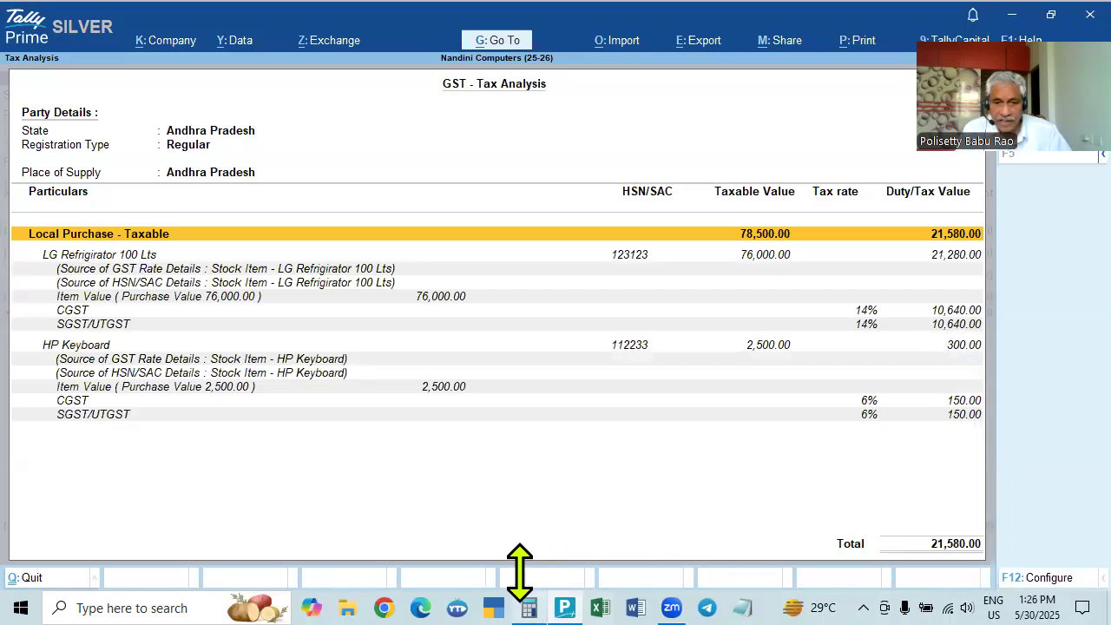
{"action": "left_click", "coordinate": [528, 607]}
{"action": "key", "text": "Escape"}
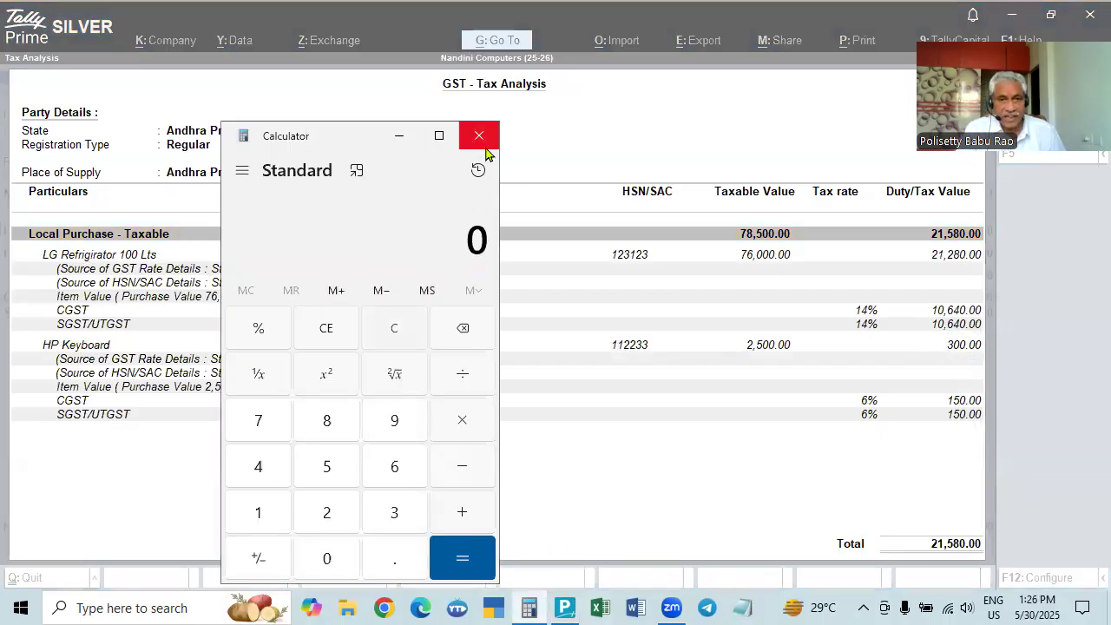
{"action": "left_click", "coordinate": [479, 136]}
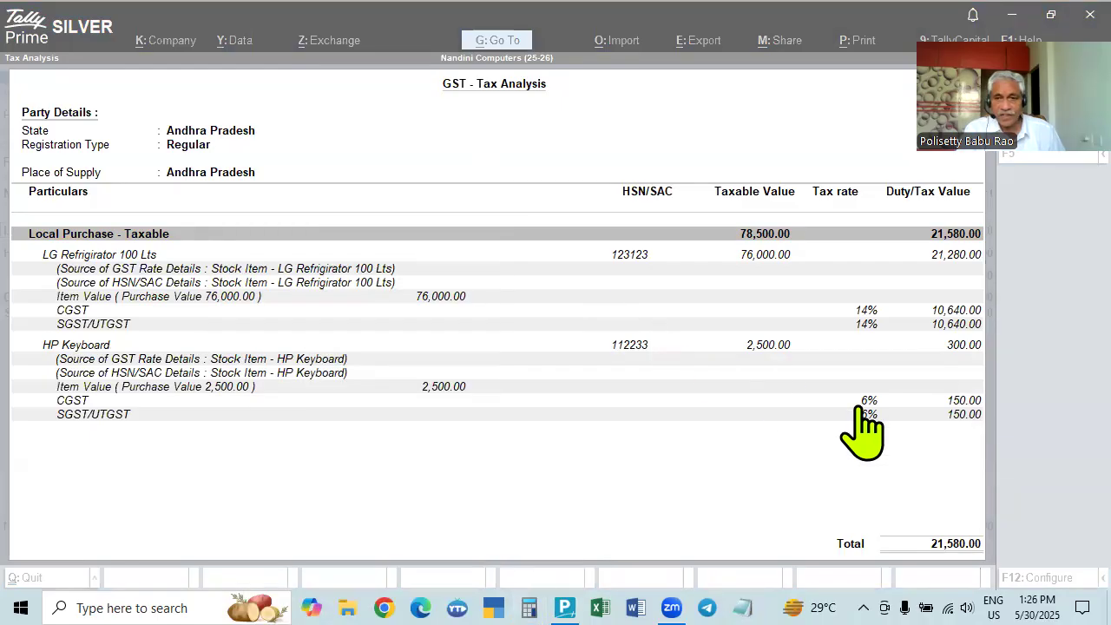
{"action": "left_click", "coordinate": [1050, 439]}
{"action": "key", "text": "Escape"}
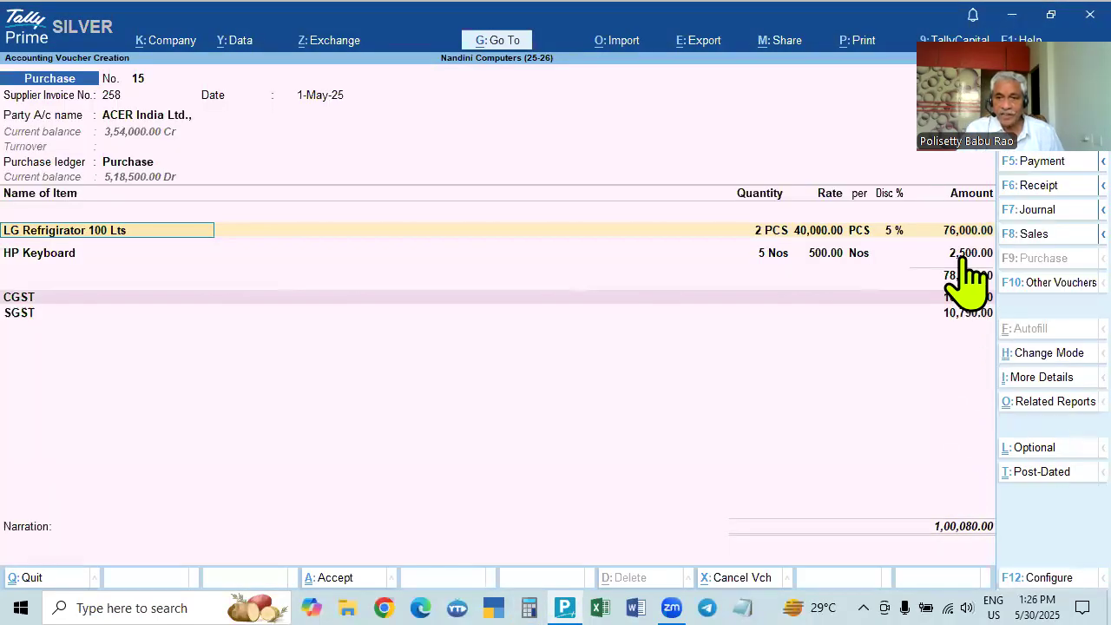
Switch to Calculator and enter 2500 as the amount to multiply for the keyboards' tax check.
{"action": "left_click", "coordinate": [530, 607]}
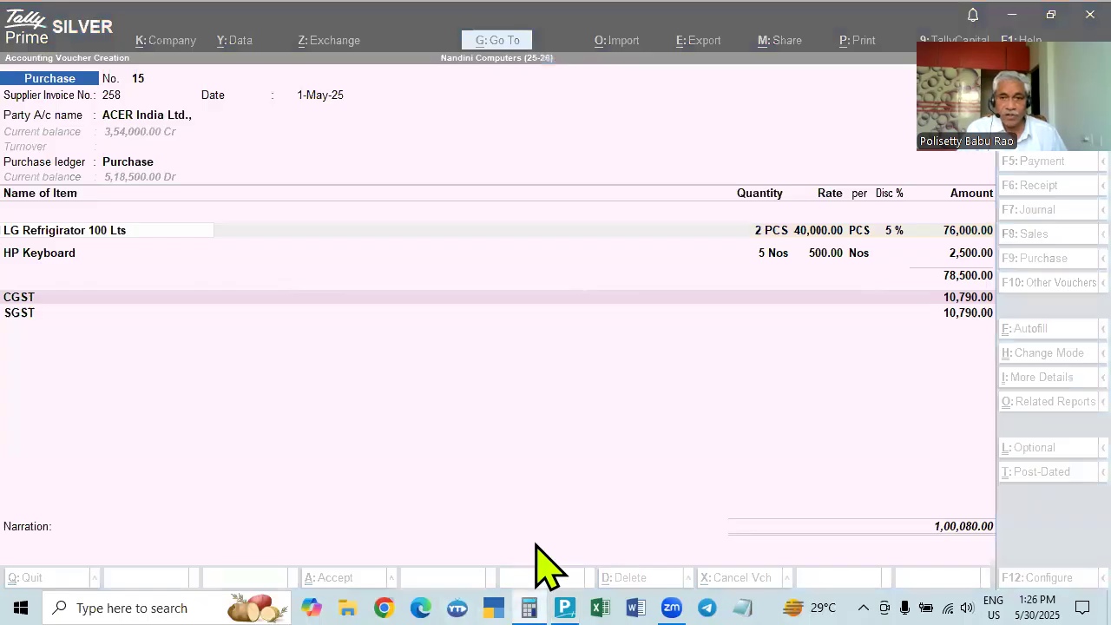
{"action": "type", "text": "2"}
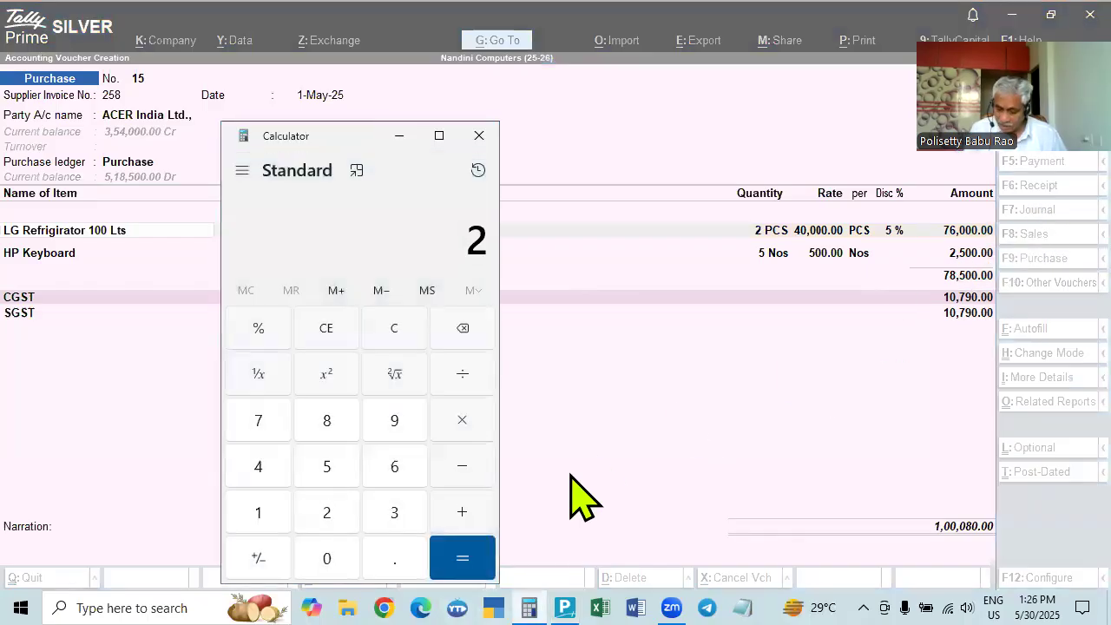
{"action": "type", "text": "500"}
{"action": "type", "text": "*"}
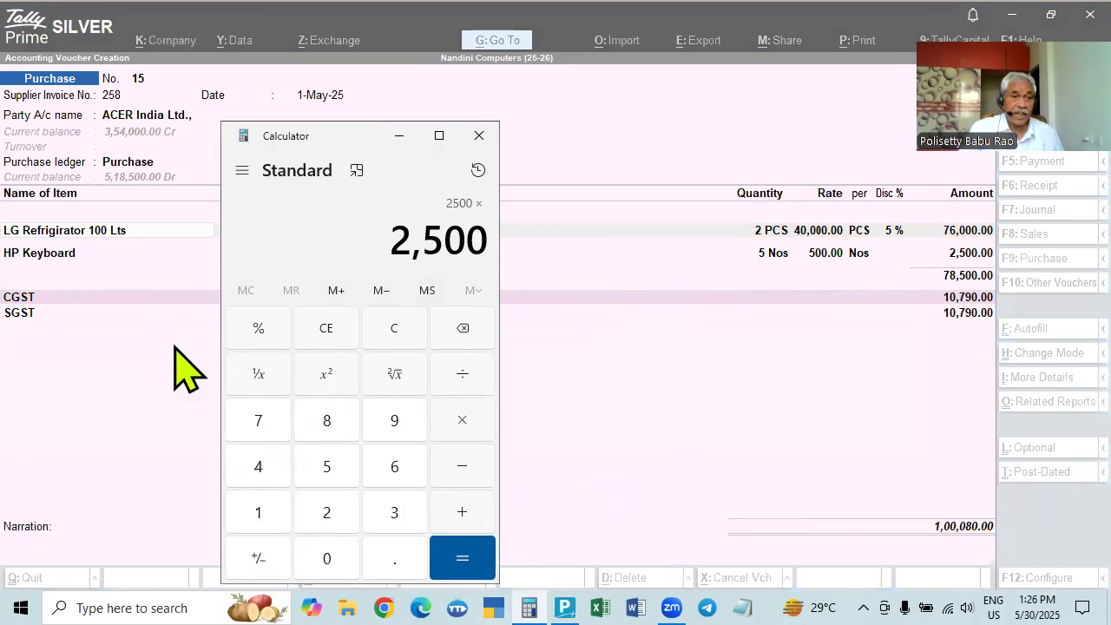
Open the HP Keyboard stock item from the voucher to check its GST rate, and close it without changes.
{"action": "left_click", "coordinate": [48, 256]}
{"action": "key", "text": "ctrl+Return"}
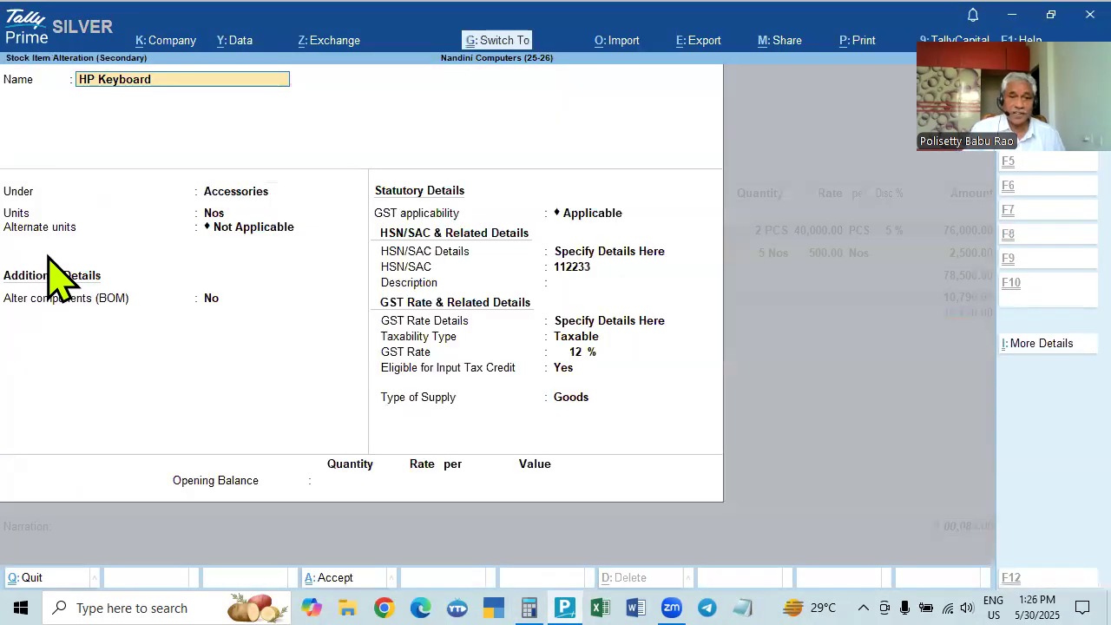
{"action": "key", "text": "Escape"}
{"action": "key", "text": "Escape"}
{"action": "key", "text": "y"}
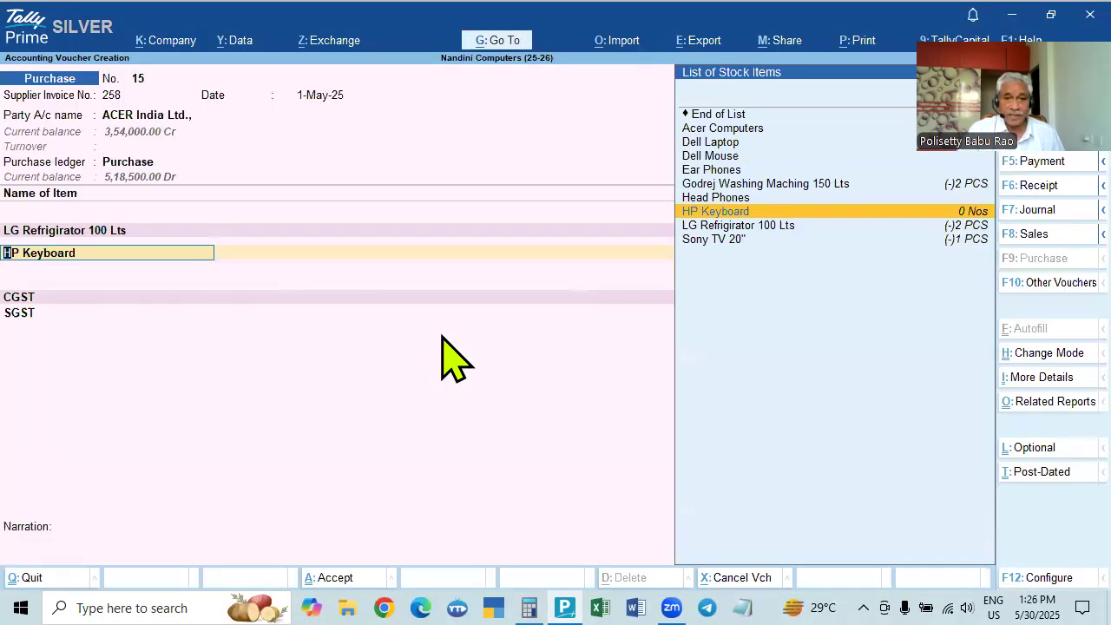
Multiply the pending 2500 by 6% in Calculator to check the keyboards' CGST, and return to the voucher.
{"action": "left_click", "coordinate": [528, 607]}
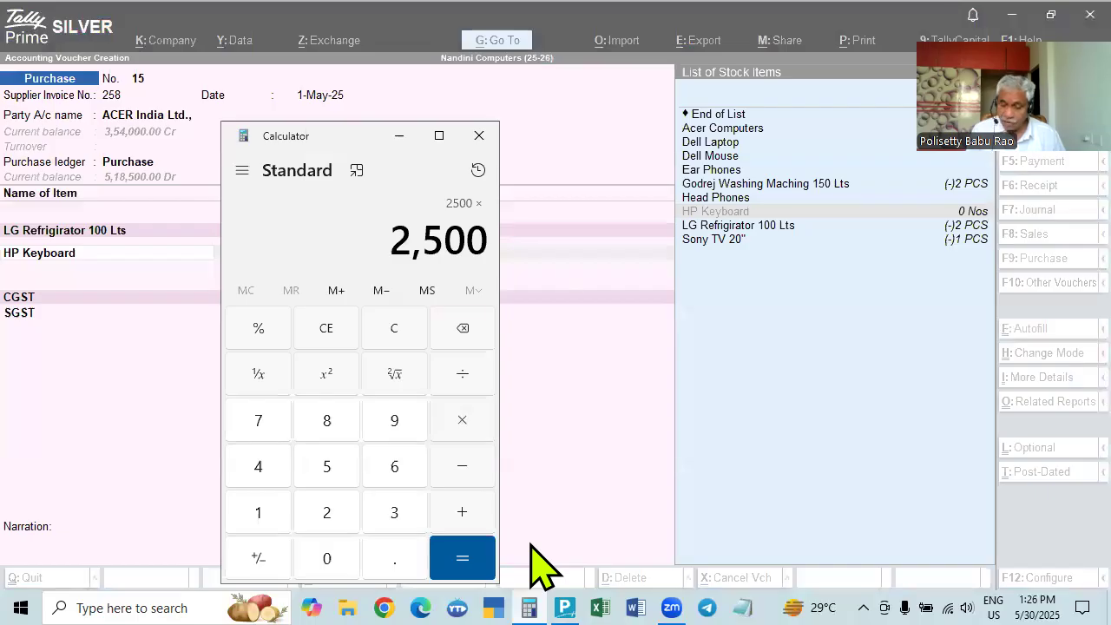
{"action": "type", "text": "6%"}
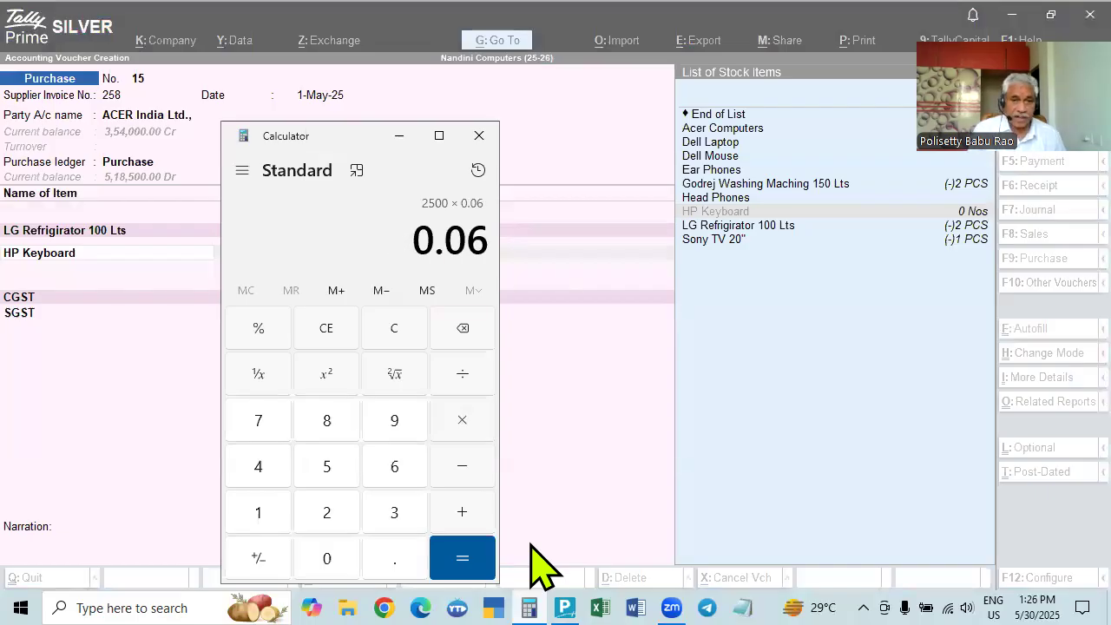
{"action": "key", "text": "Return"}
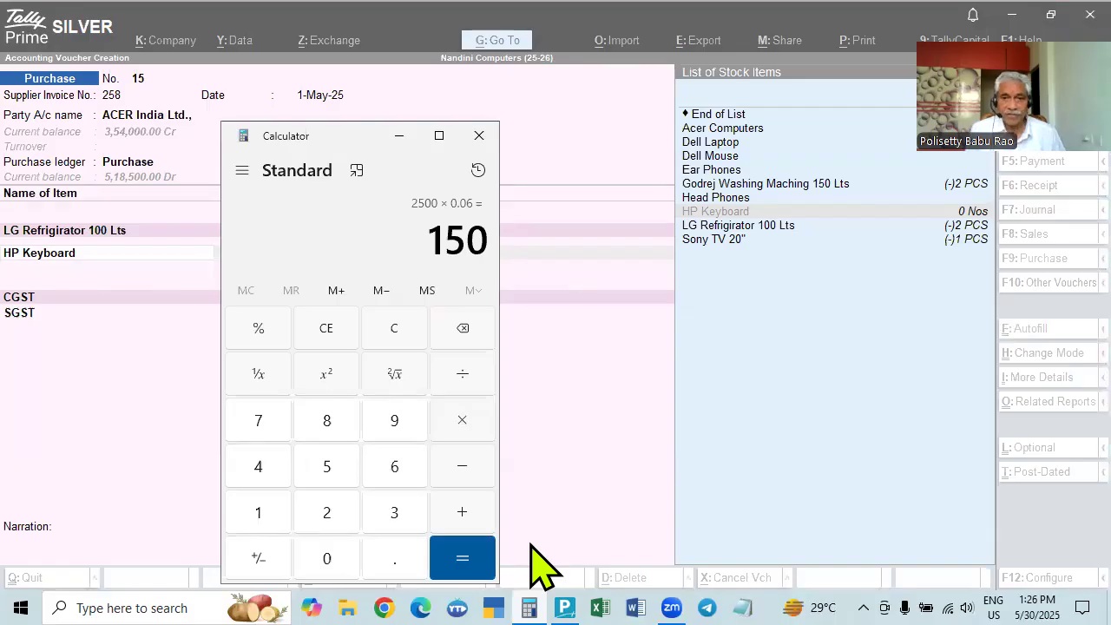
{"action": "key", "text": "Escape"}
{"action": "left_click", "coordinate": [144, 491]}
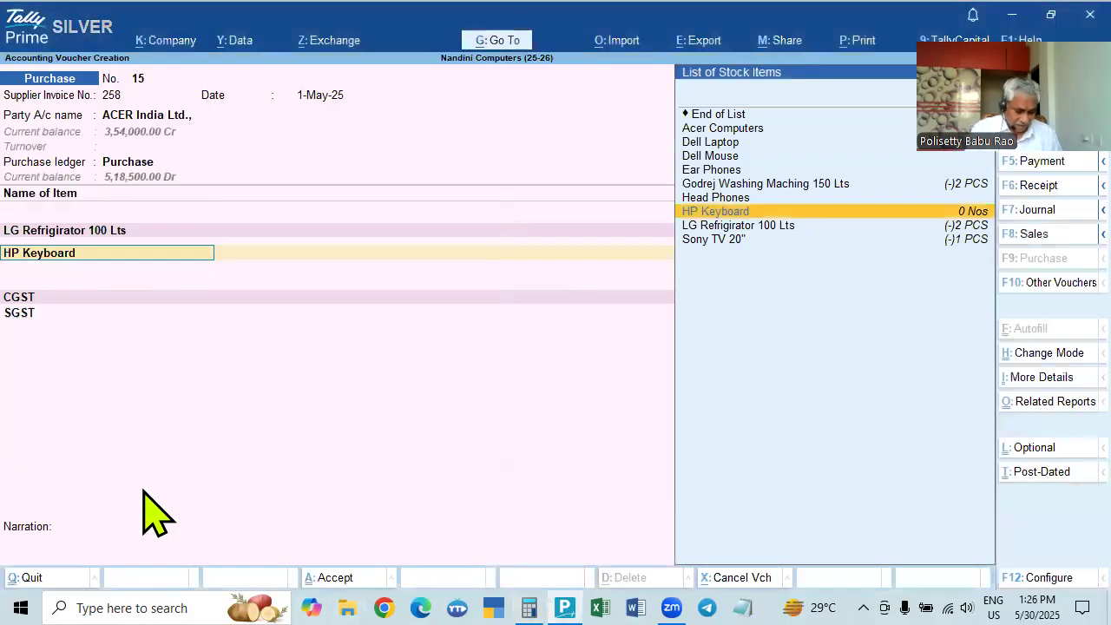
Open the voucher's GST tax analysis and add 10640 and 150 in Calculator to check the combined CGST.
{"action": "key", "text": "ctrl+o"}
{"action": "key", "text": "F5"}
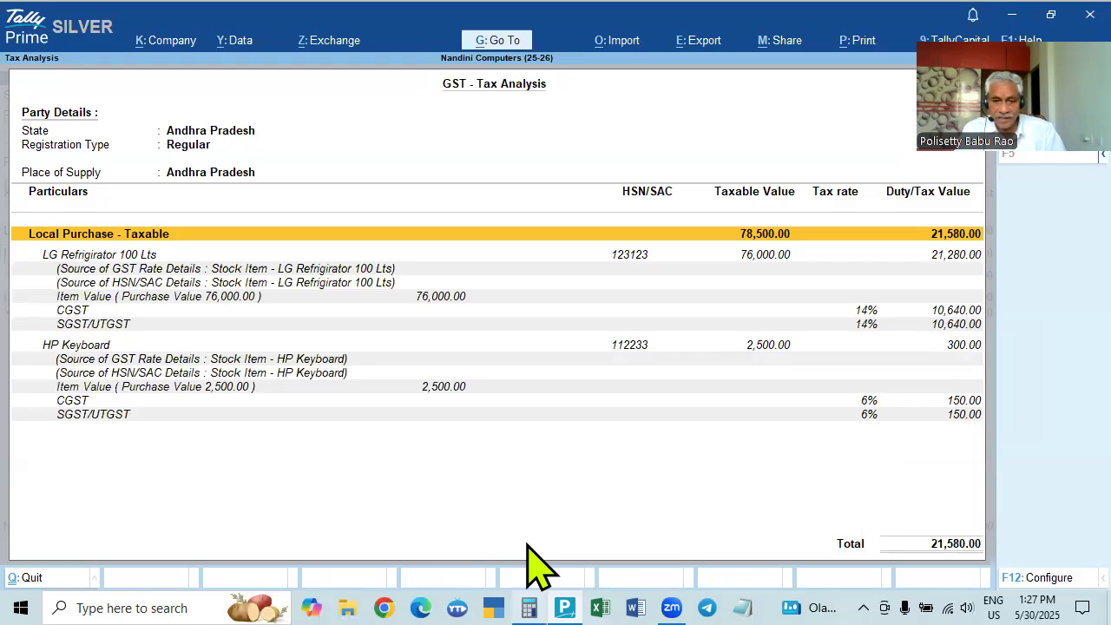
{"action": "left_click", "coordinate": [528, 607]}
{"action": "type", "text": "10640 + "}
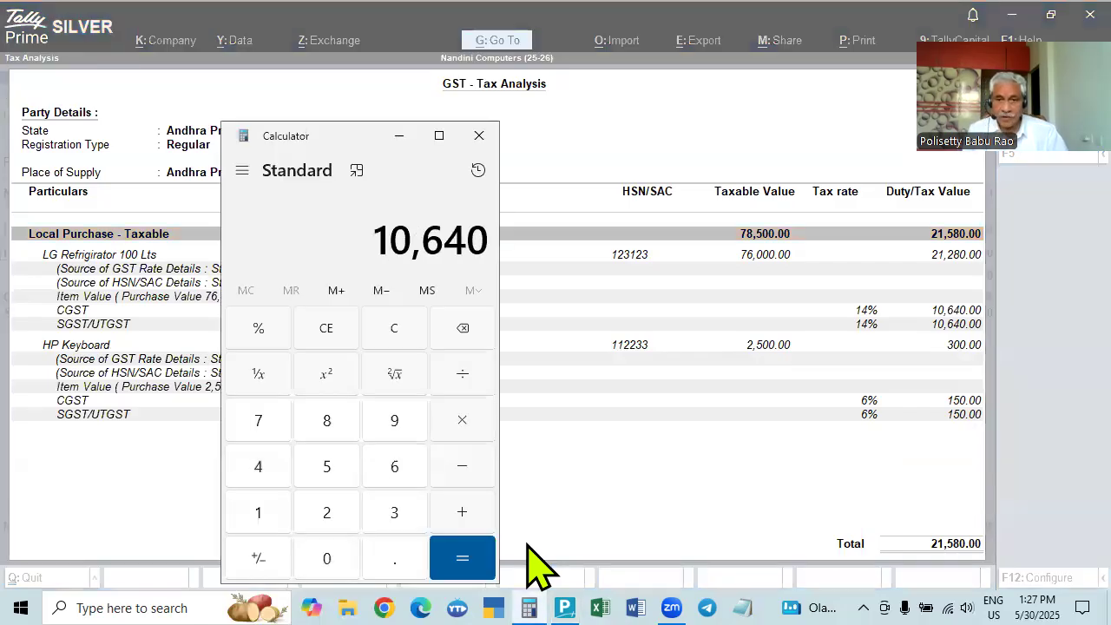
{"action": "type", "text": "150"}
{"action": "key", "text": "Return"}
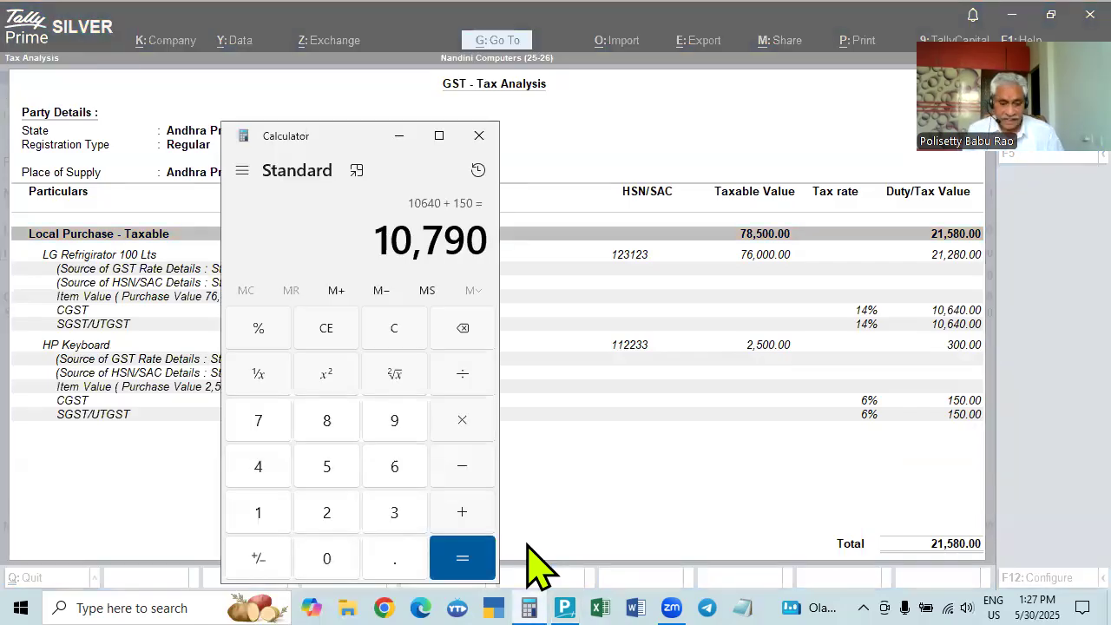
{"action": "left_click", "coordinate": [526, 544]}
Leave the tax analysis and quit the purchase voucher without saving it.
{"action": "key", "text": "Escape"}
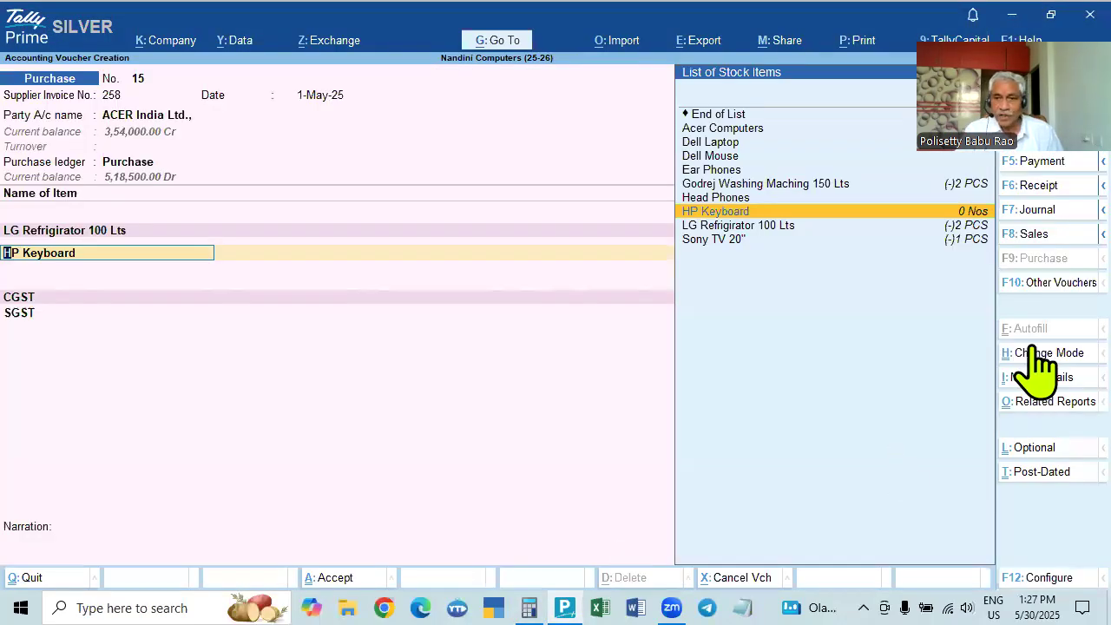
{"action": "key", "text": "Escape"}
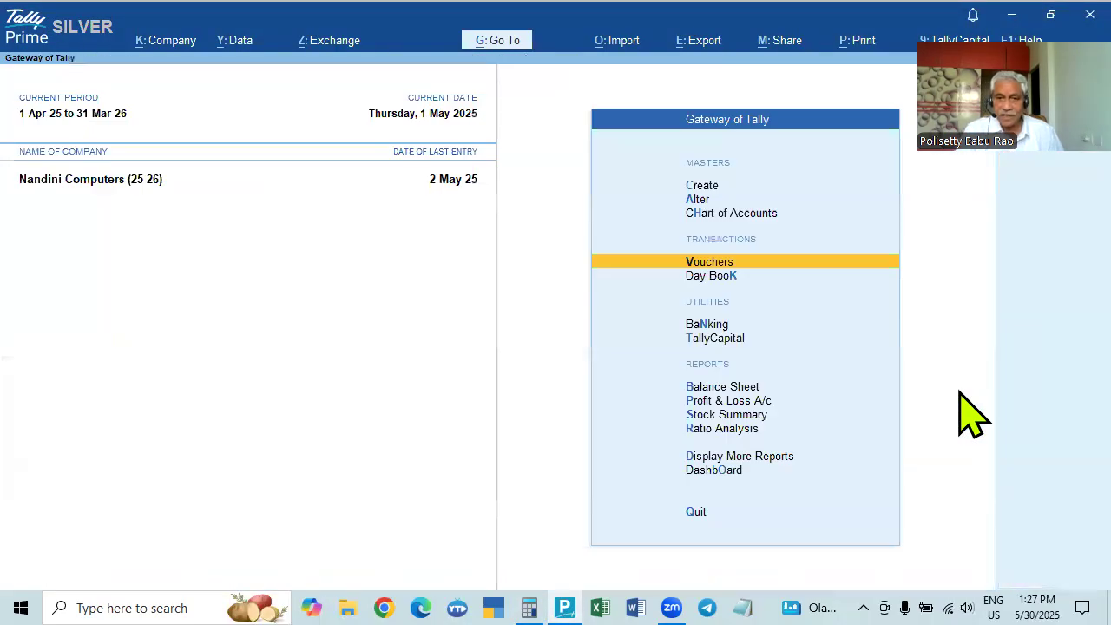
{"action": "key", "text": "Return"}
{"action": "type", "text": "258"}
{"action": "key", "text": "Return"}
{"action": "key", "text": "Return"}
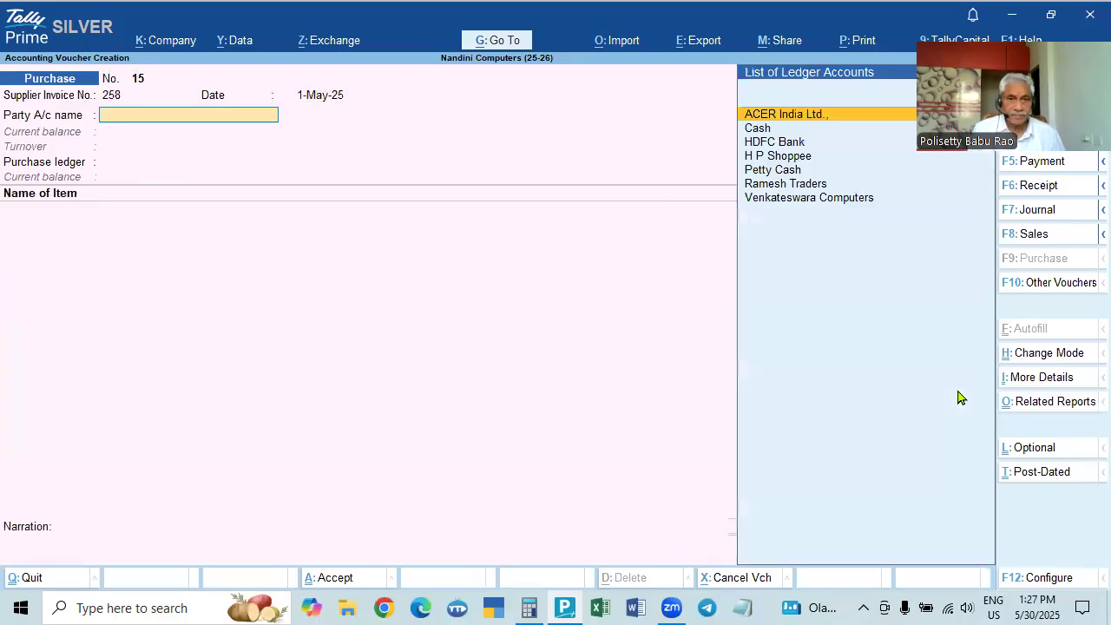
{"action": "key", "text": "Return"}
{"action": "key", "text": "ctrl+a"}
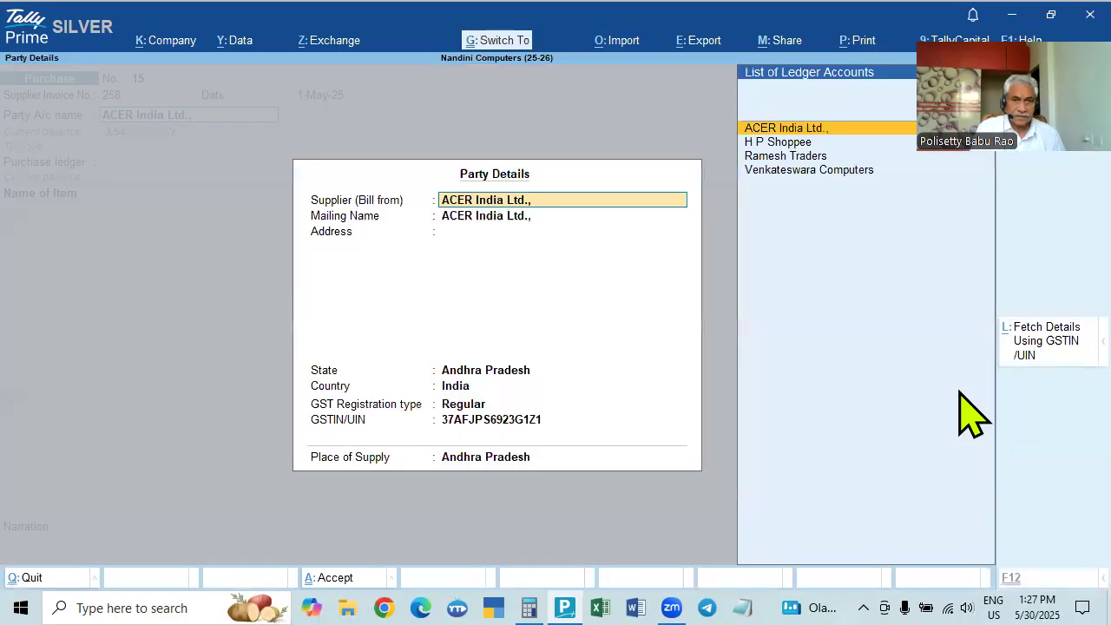
{"action": "key", "text": "ctrl+a"}
{"action": "key", "text": "Escape"}
{"action": "key", "text": "Escape"}
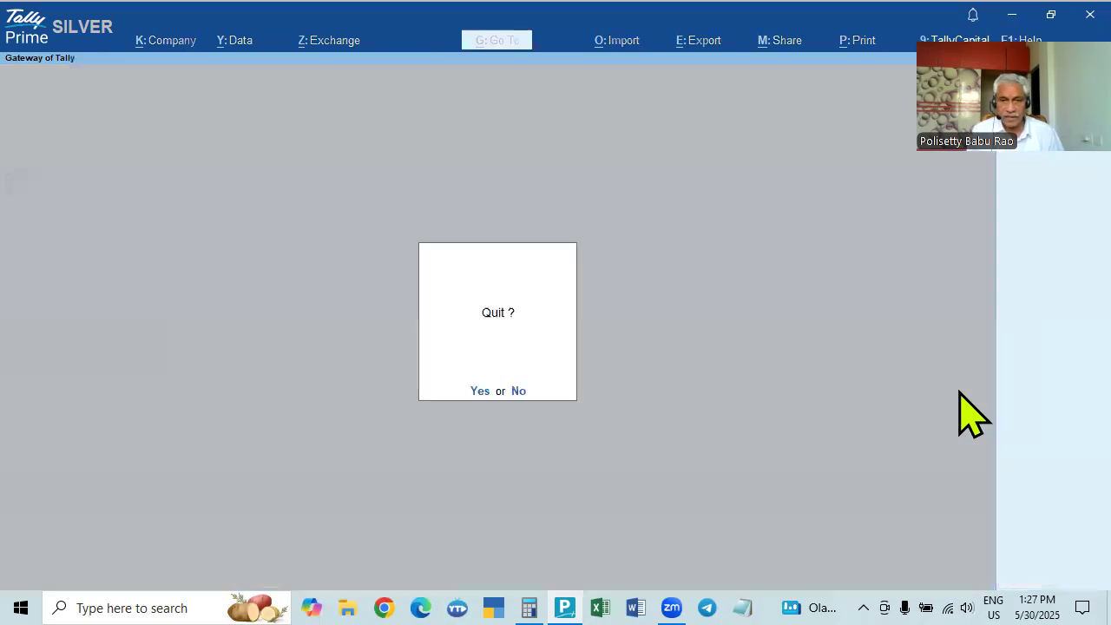
{"action": "key", "text": "Escape"}
Open the Day Book, look through its voucher entries, and return to the Gateway of Tally.
{"action": "key", "text": "Down"}
{"action": "key", "text": "Down"}
{"action": "key", "text": "Down"}
{"action": "key", "text": "Return"}
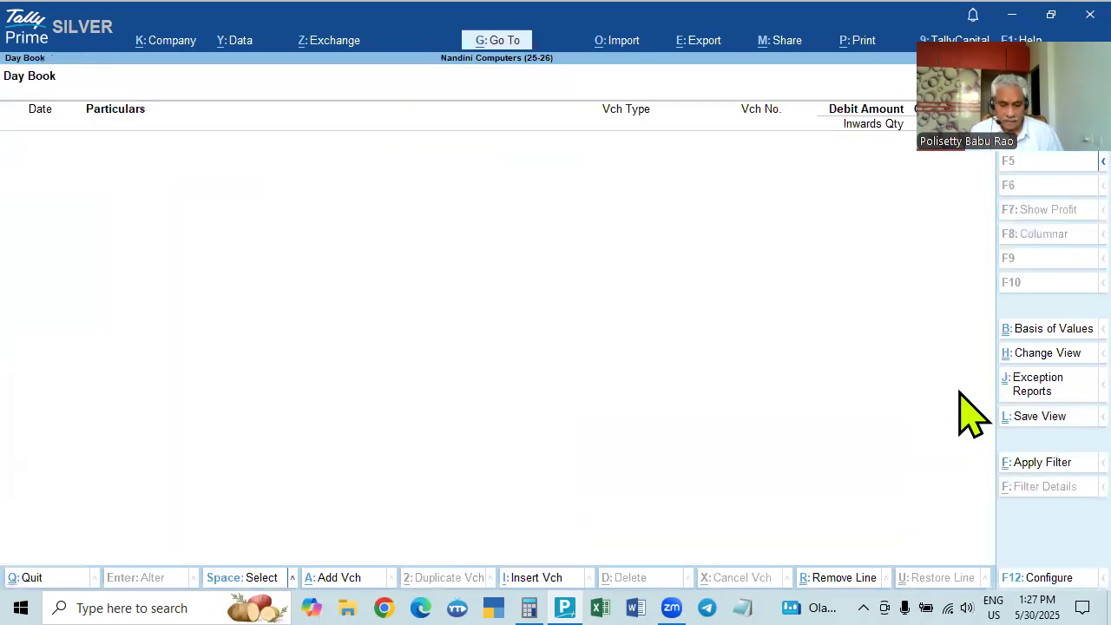
{"action": "key", "text": "F2"}
{"action": "key", "text": "space"}
{"action": "key", "text": "Return"}
{"action": "key", "text": "Down"}
{"action": "key", "text": "Down"}
{"action": "key", "text": "Down"}
{"action": "key", "text": "Down"}
{"action": "key", "text": "Down"}
{"action": "key", "text": "Down"}
{"action": "key", "text": "Down"}
{"action": "key", "text": "Down"}
{"action": "key", "text": "Down"}
{"action": "key", "text": "Down"}
{"action": "key", "text": "Down"}
{"action": "key", "text": "Down"}
{"action": "key", "text": "Down"}
{"action": "key", "text": "Down"}
{"action": "key", "text": "Down"}
{"action": "key", "text": "Down"}
{"action": "key", "text": "Escape"}
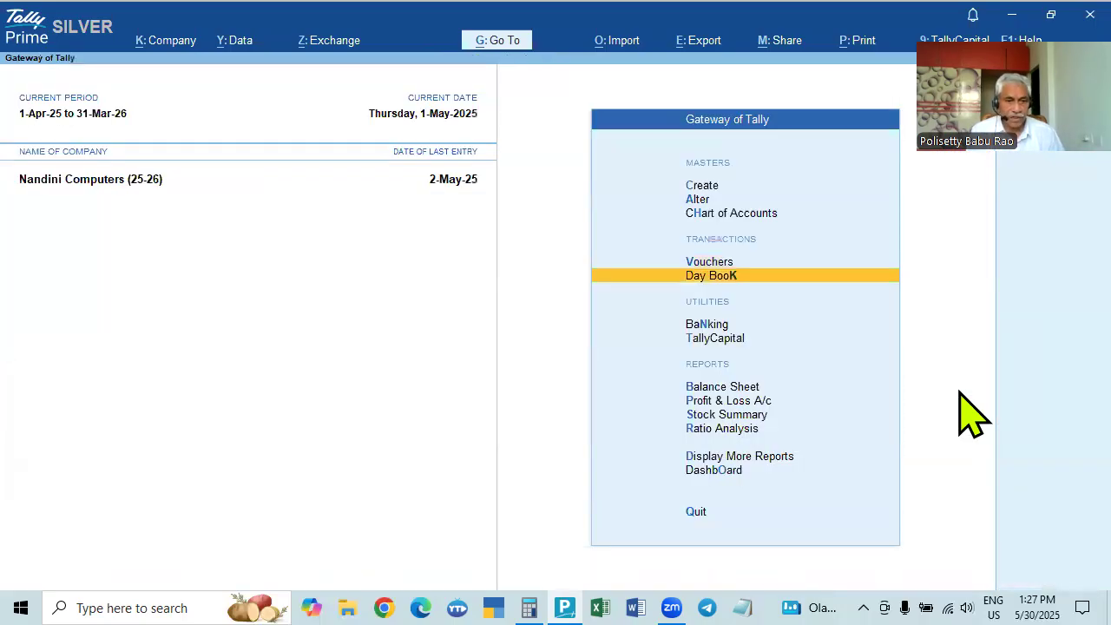
Start a new purchase voucher and set its date to 1-May-25.
{"action": "key", "text": "Up"}
{"action": "key", "text": "Return"}
{"action": "key", "text": "F2"}
{"action": "type", "text": "1.4"}
{"action": "key", "text": "BackSpace"}
{"action": "key", "text": "BackSpace"}
{"action": "type", "text": ".5"}
{"action": "key", "text": "Return"}
{"action": "key", "text": "Return"}
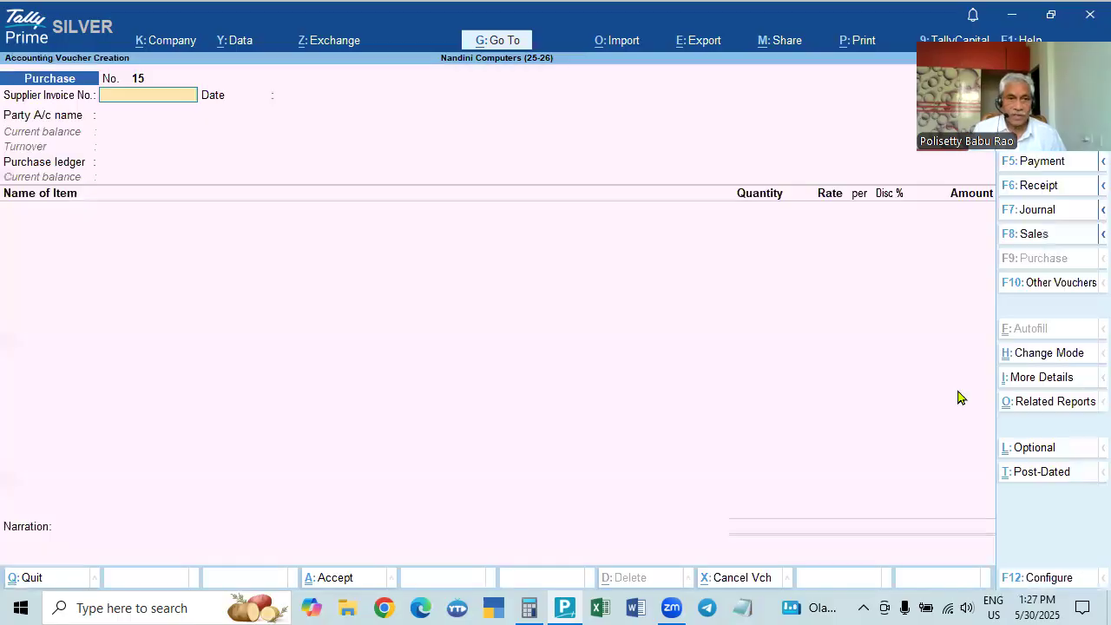
Enter supplier invoice 258 dated 1-May-25, choose ACER India Ltd., as party with default receipt and party details, and select the Purchase ledger.
{"action": "type", "text": "258"}
{"action": "key", "text": "Return"}
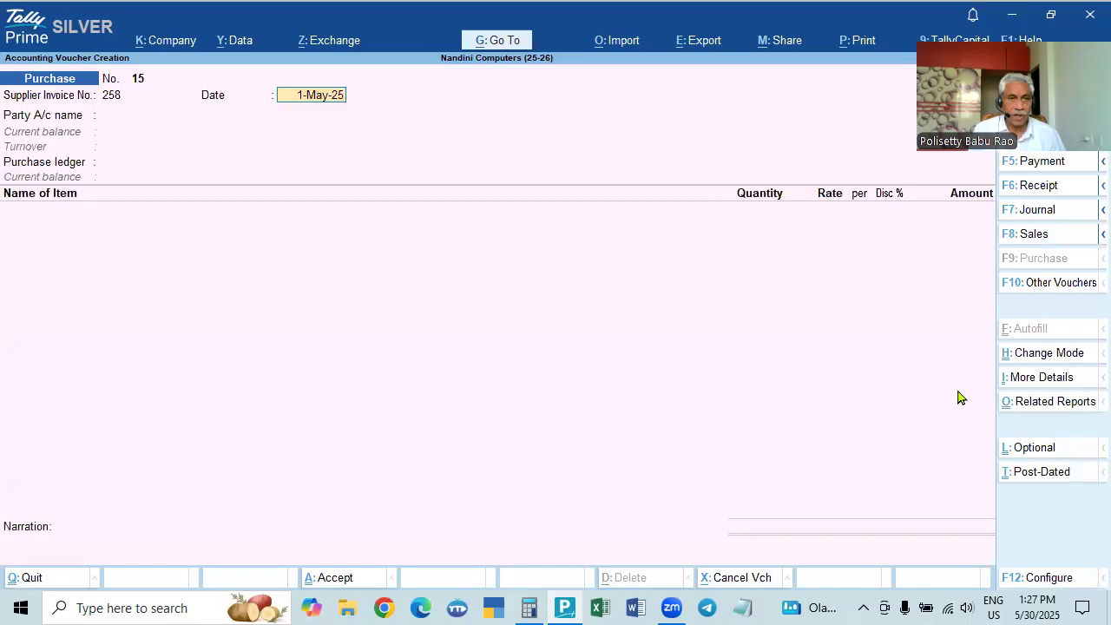
{"action": "key", "text": "Return"}
{"action": "key", "text": "Return"}
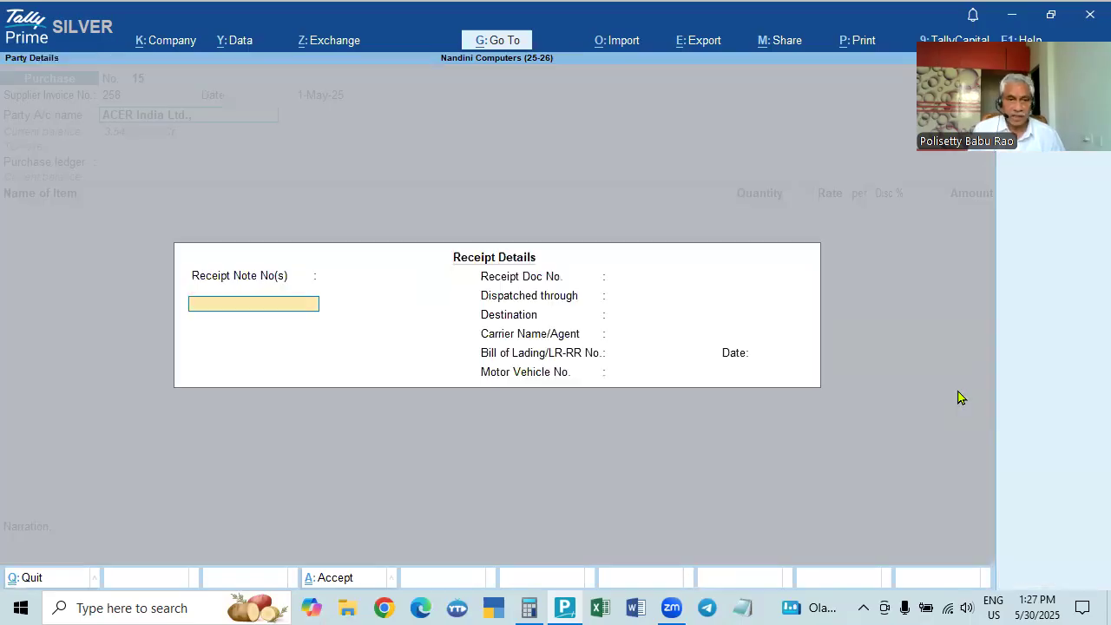
{"action": "key", "text": "ctrl+a"}
{"action": "key", "text": "Return"}
{"action": "key", "text": "ctrl+a"}
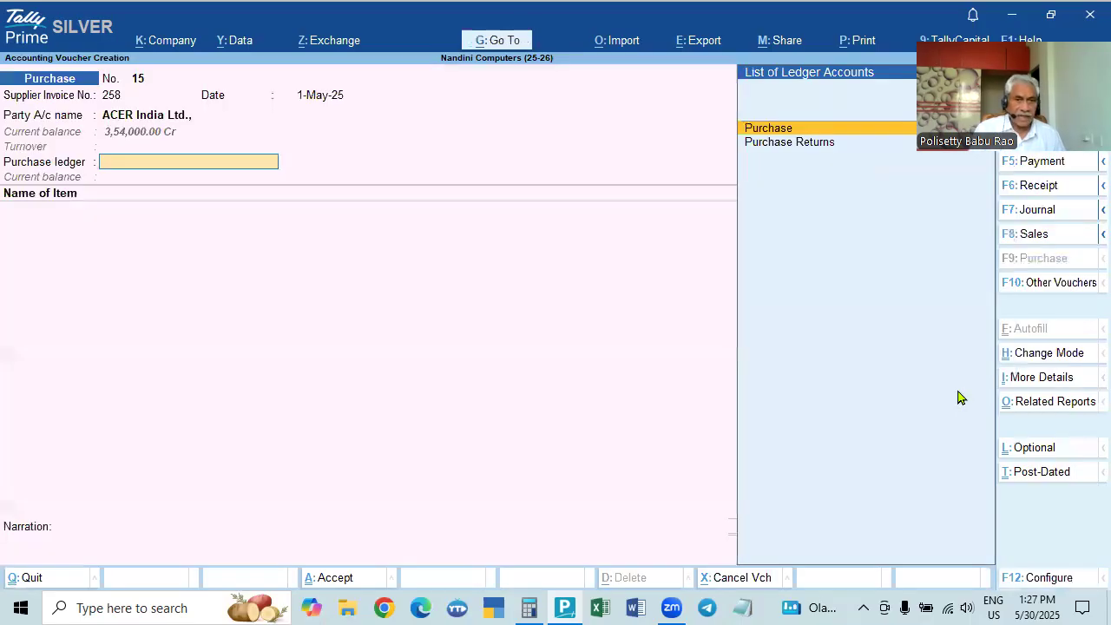
{"action": "key", "text": "Return"}
Add 2 PCS of LG Refrigirator 100 Lts at a rate of 40000 with a 5% discount.
{"action": "key", "text": "Down"}
{"action": "key", "text": "Down"}
{"action": "key", "text": "Down"}
{"action": "key", "text": "Down"}
{"action": "key", "text": "Down"}
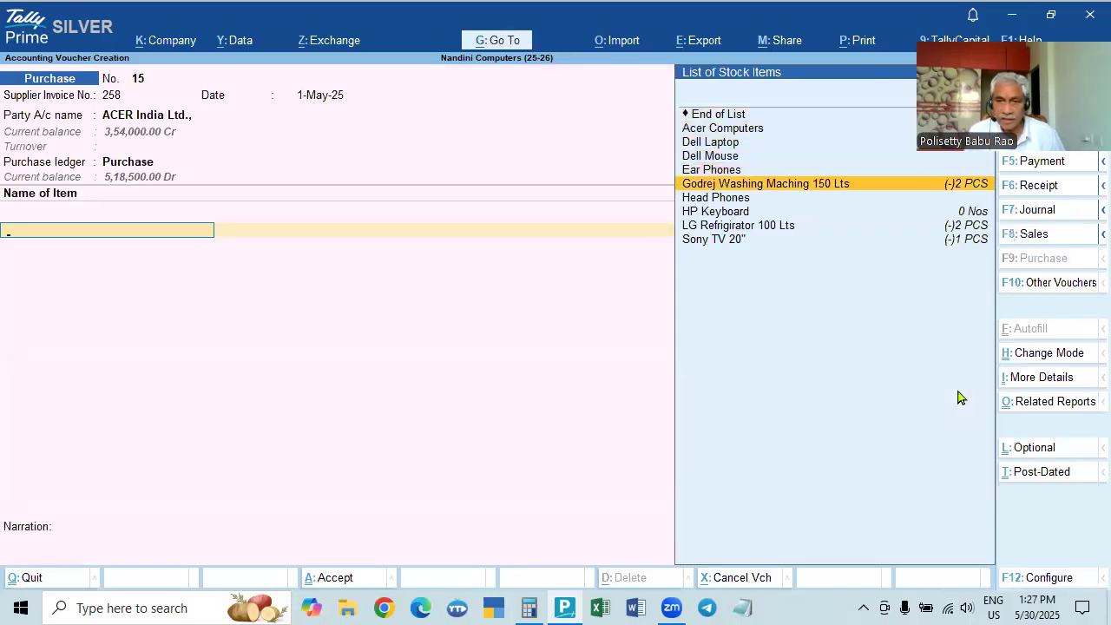
{"action": "key", "text": "Down"}
{"action": "key", "text": "Down"}
{"action": "key", "text": "Down"}
{"action": "key", "text": "Return"}
{"action": "type", "text": "2"}
{"action": "key", "text": "Return"}
{"action": "type", "text": "40000"}
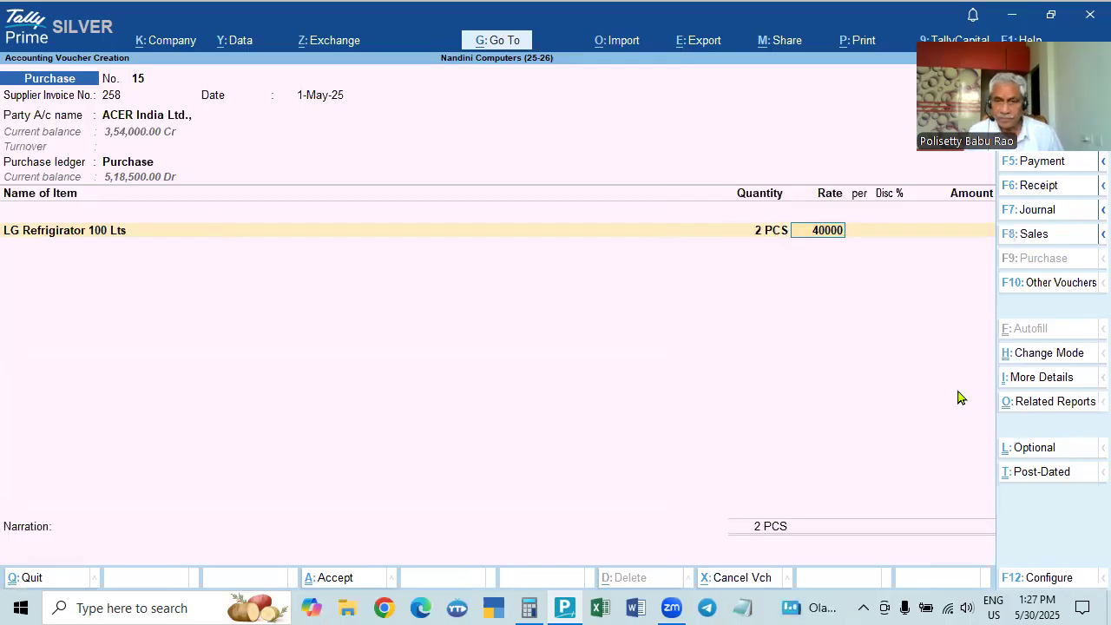
{"action": "key", "text": "Return"}
{"action": "key", "text": "Return"}
{"action": "type", "text": "5"}
{"action": "key", "text": "Return"}
{"action": "key", "text": "Return"}
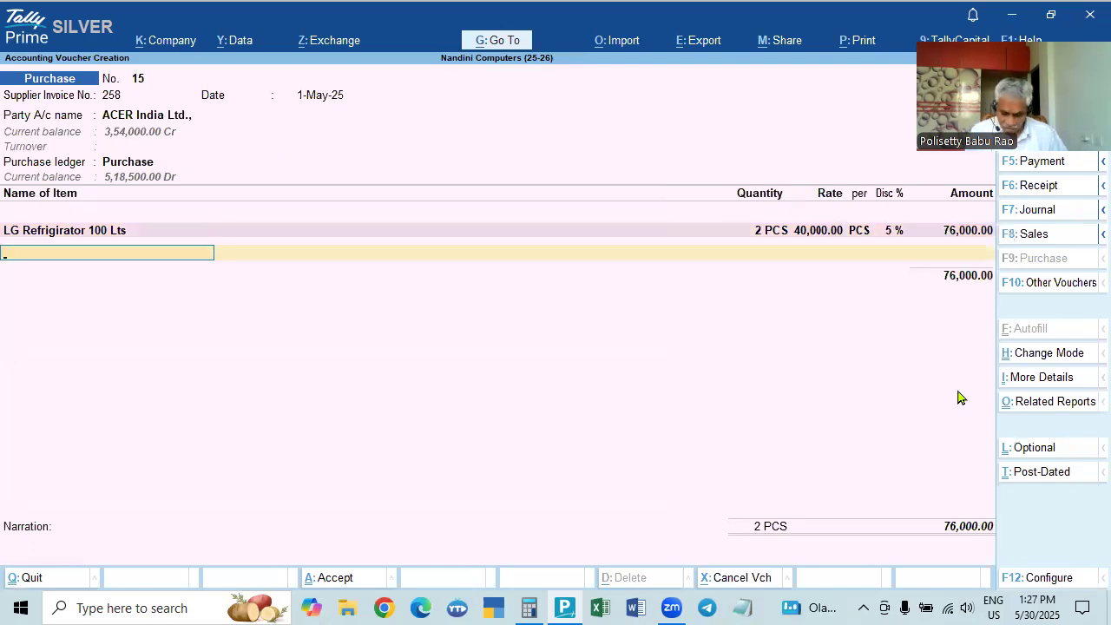
Add 5 Nos of Head Phones at a rate of 500 without discount, and end the item list.
{"action": "key", "text": "Down"}
{"action": "key", "text": "Down"}
{"action": "key", "text": "Down"}
{"action": "key", "text": "Down"}
{"action": "key", "text": "Down"}
{"action": "key", "text": "Down"}
{"action": "key", "text": "Return"}
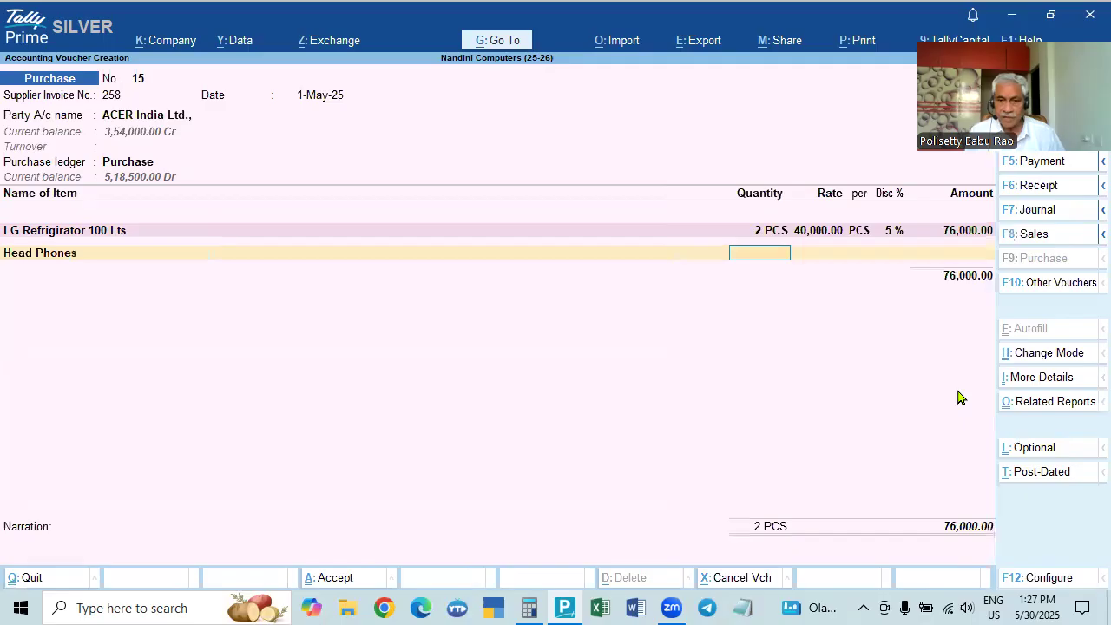
{"action": "type", "text": "5"}
{"action": "key", "text": "Return"}
{"action": "type", "text": "500"}
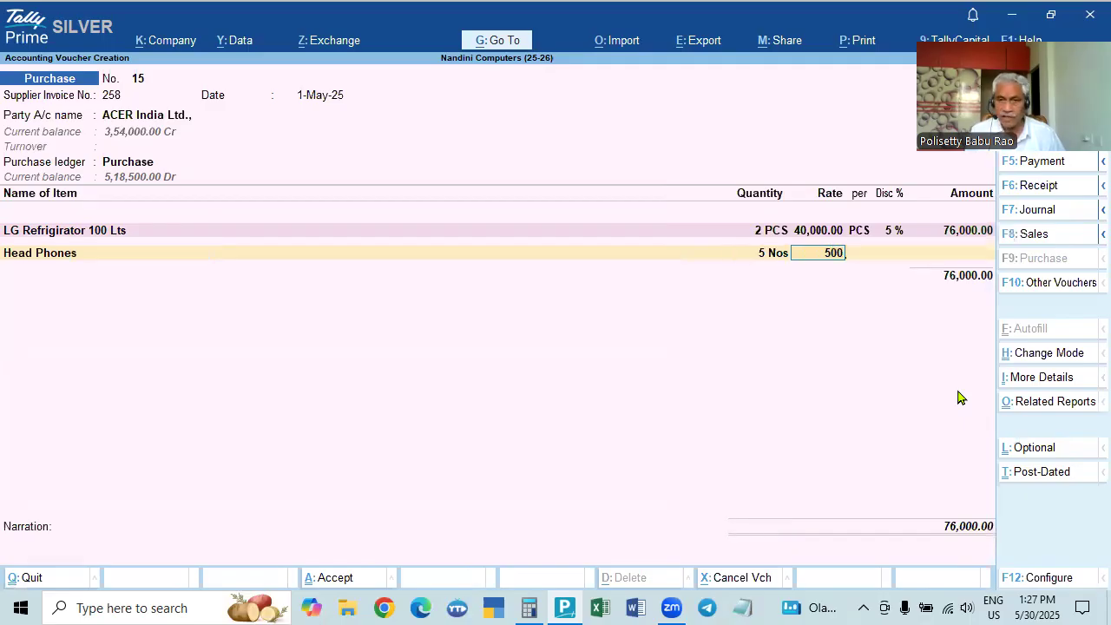
{"action": "key", "text": "Return"}
{"action": "key", "text": "Return"}
{"action": "key", "text": "Return"}
{"action": "key", "text": "Return"}
Add the CGST and SGST ledgers with their calculated amounts below the refrigerator and headphone items.
{"action": "type", "text": "CGST"}
{"action": "key", "text": "Return"}
{"action": "key", "text": "Return"}
{"action": "type", "text": "SGST"}
{"action": "key", "text": "Return"}
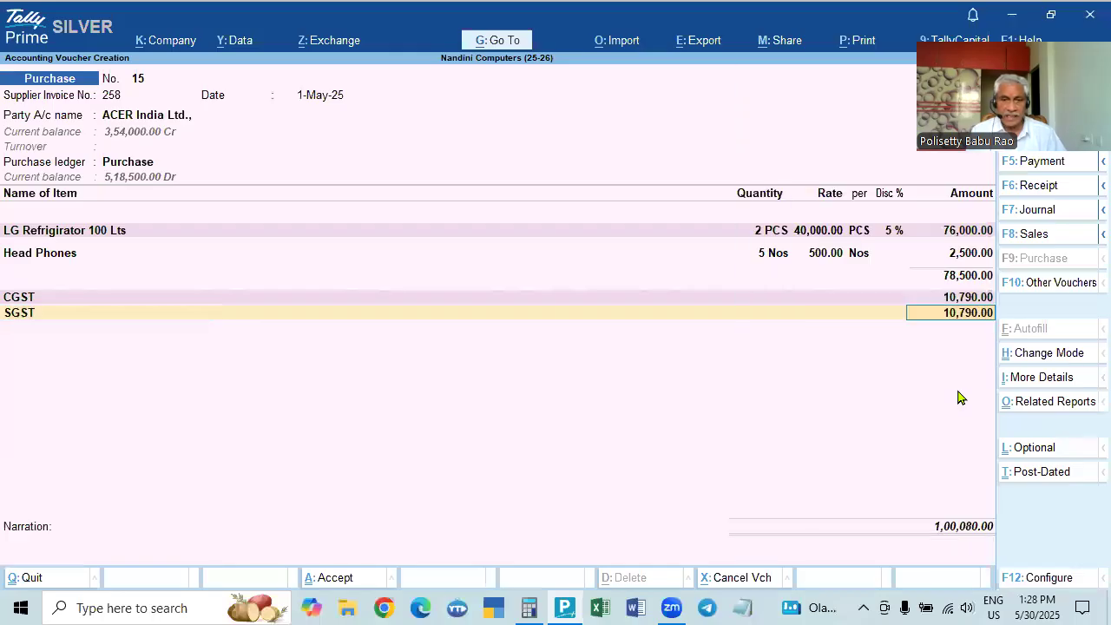
{"action": "key", "text": "Return"}
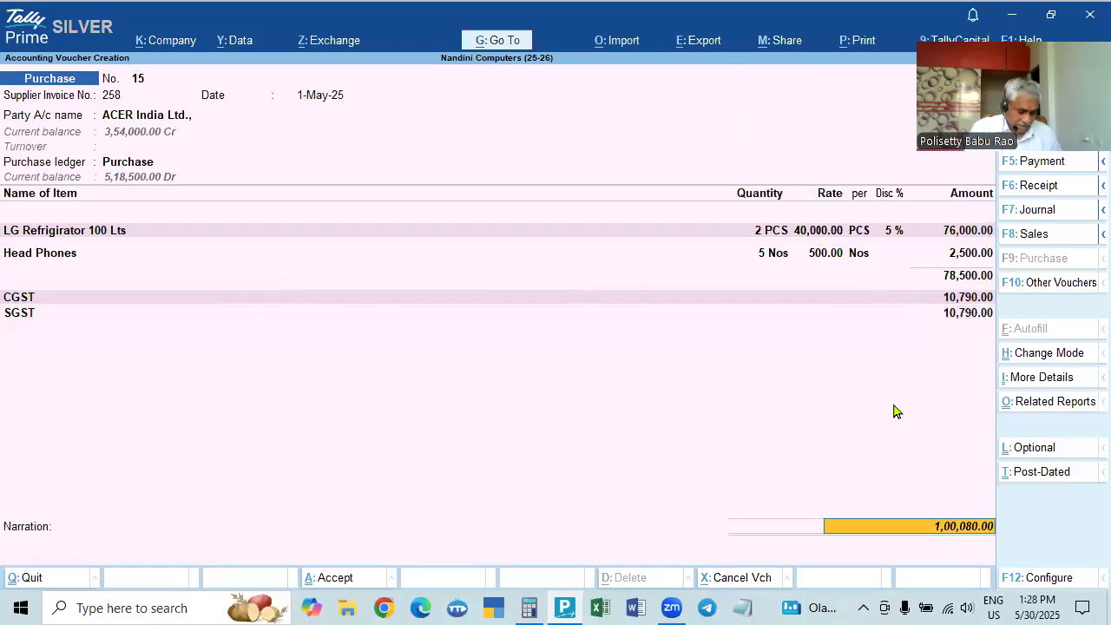
Check the refrigerator and headphone tax rates and amounts in the GST tax analysis, and close it.
{"action": "key", "text": "Return"}
{"action": "key", "text": "alt+F5"}
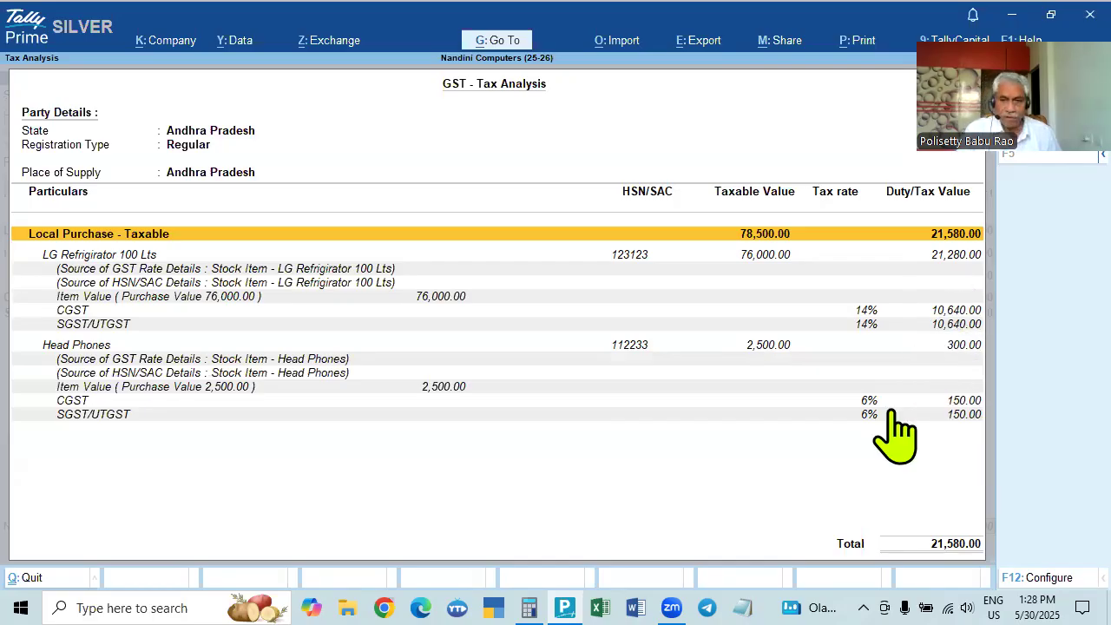
{"action": "key", "text": "Escape"}
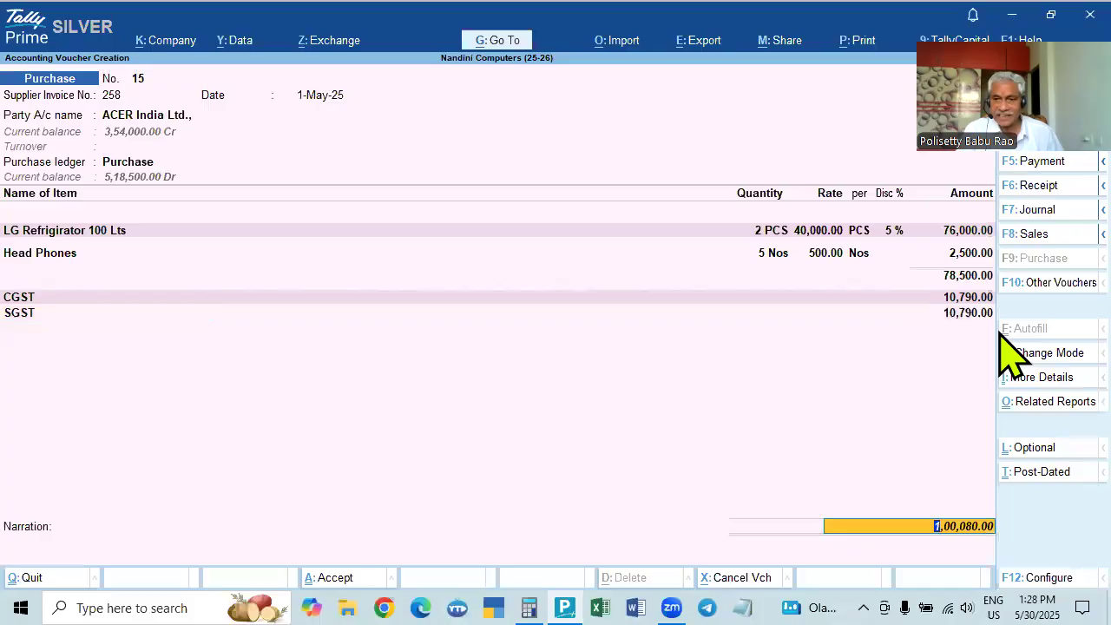
Record the bill-wise details as New Ref 258 for 1,00,080.00 Cr, and leave the narration blank.
{"action": "key", "text": "Return"}
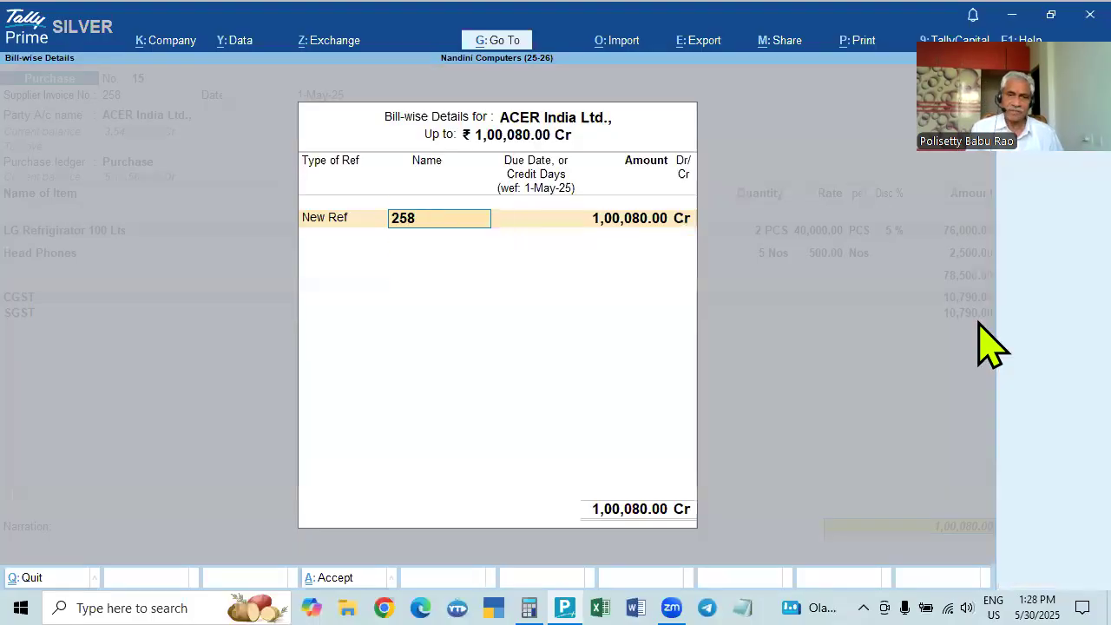
{"action": "key", "text": "Return"}
{"action": "key", "text": "Return"}
{"action": "key", "text": "Return"}
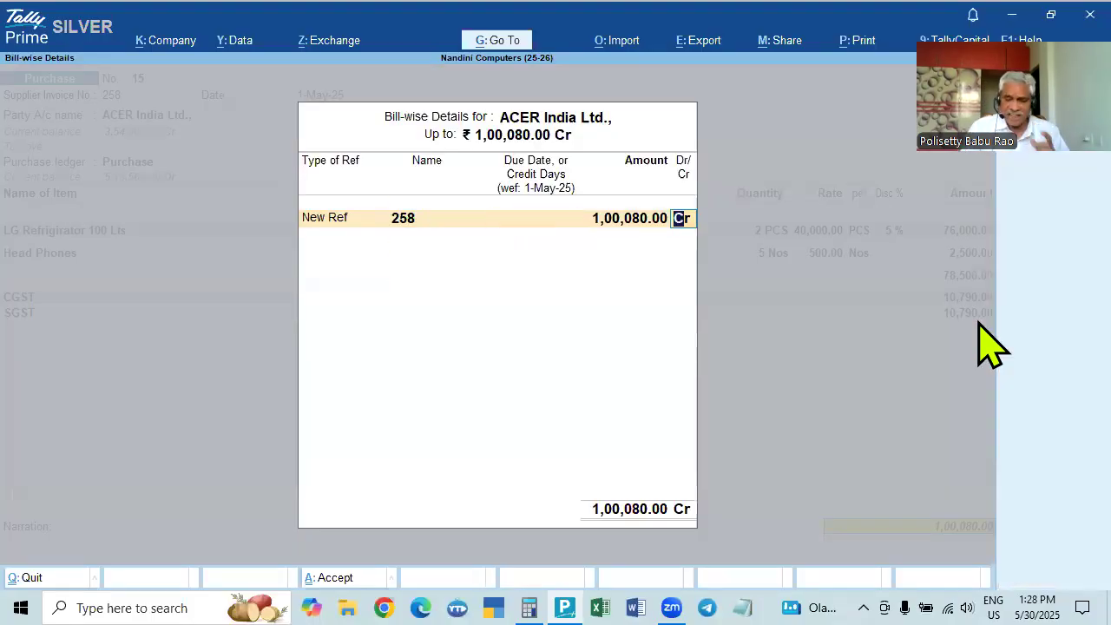
{"action": "key", "text": "Return"}
{"action": "key", "text": "Return"}
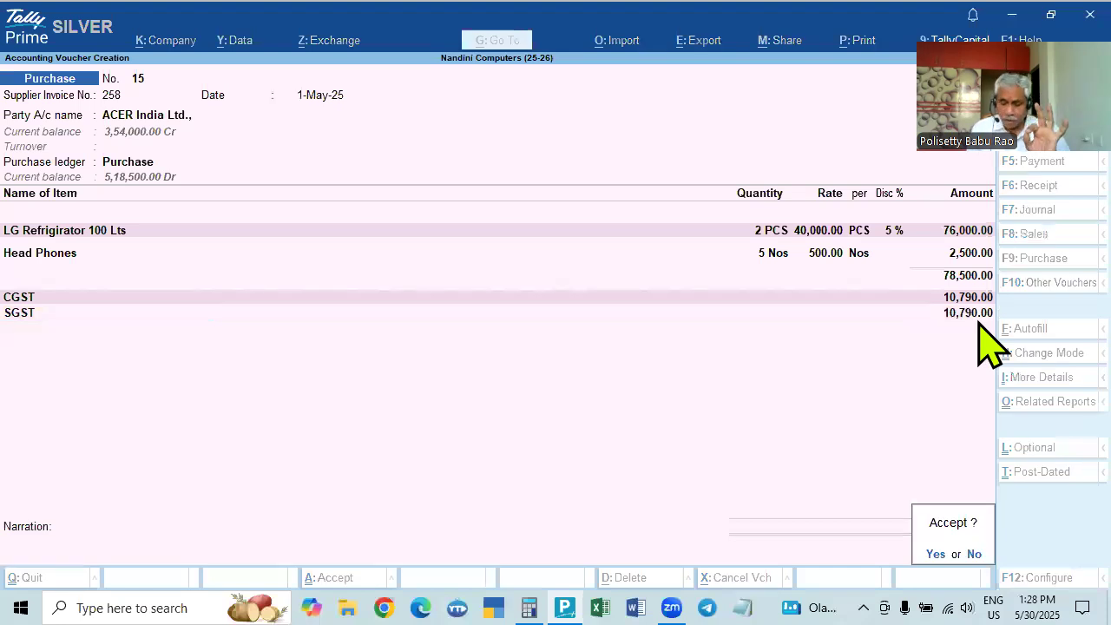
Leave the narration blank and save the purchase voucher for supplier invoice 258.
{"action": "key", "text": "Escape"}
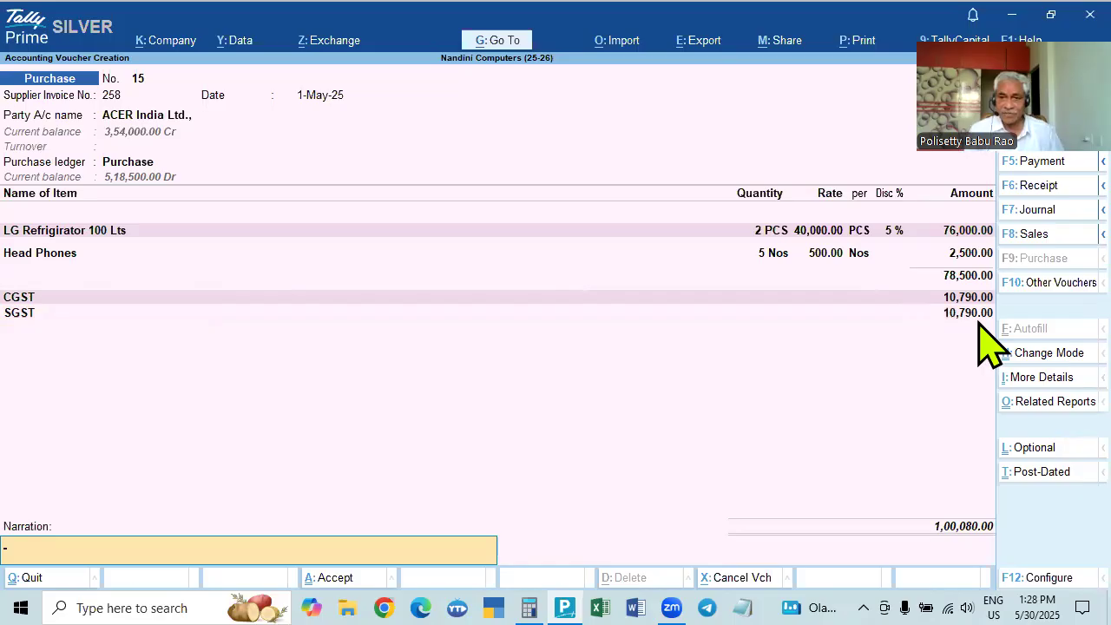
{"action": "key", "text": "Return"}
{"action": "key", "text": "Return"}
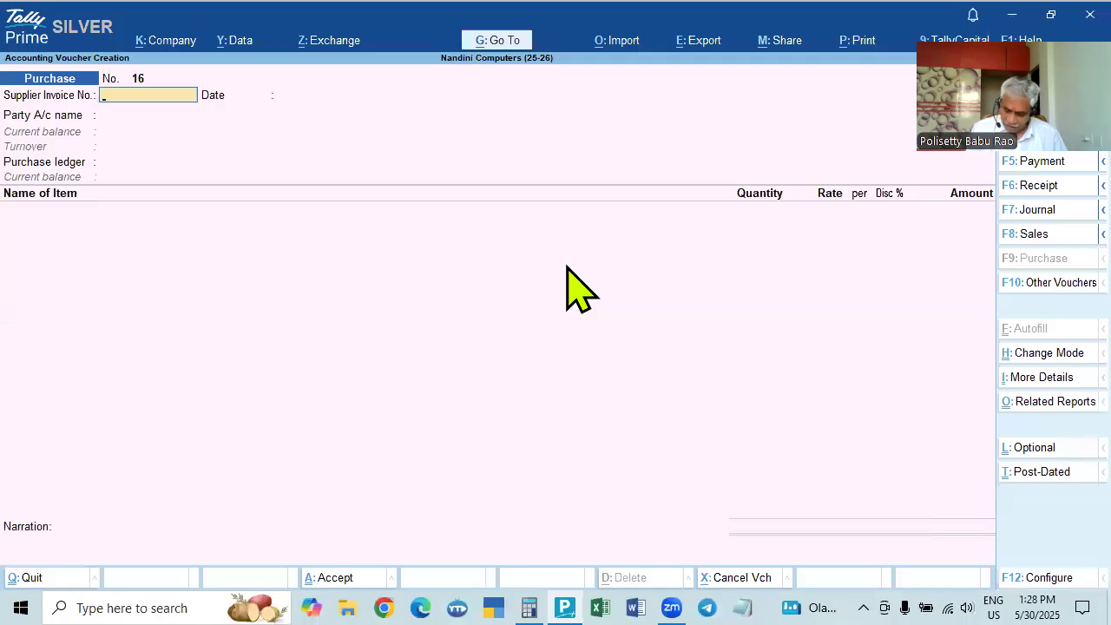
Start a purchase voucher with supplier invoice 685 dated 1-May-25, party ACER India Ltd., default party details and the Purchase ledger.
{"action": "type", "text": "685"}
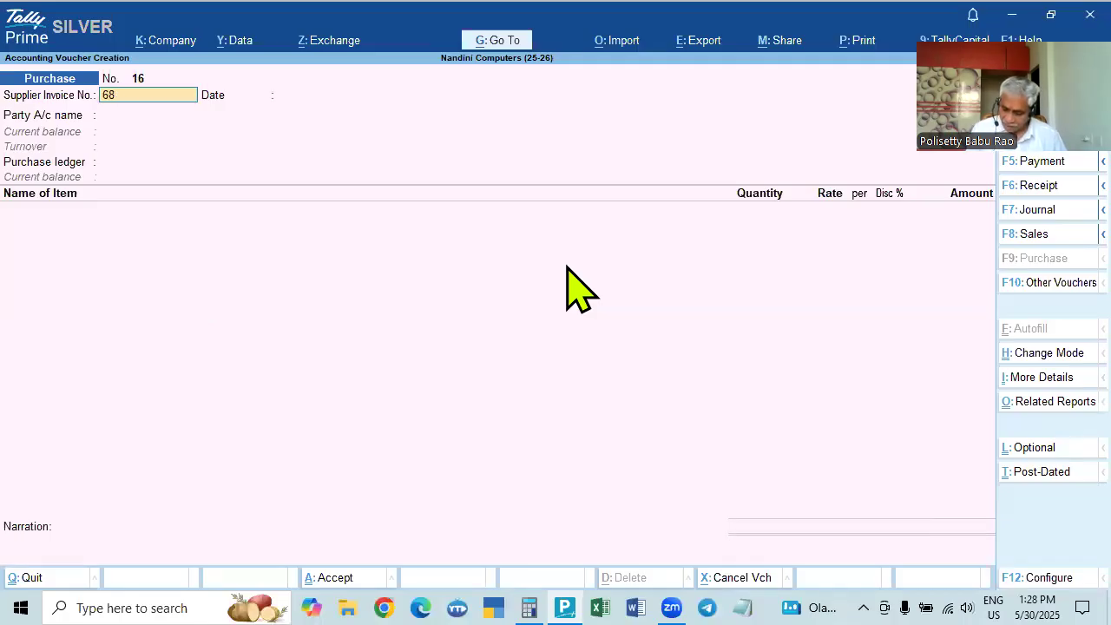
{"action": "key", "text": "Return"}
{"action": "key", "text": "Return"}
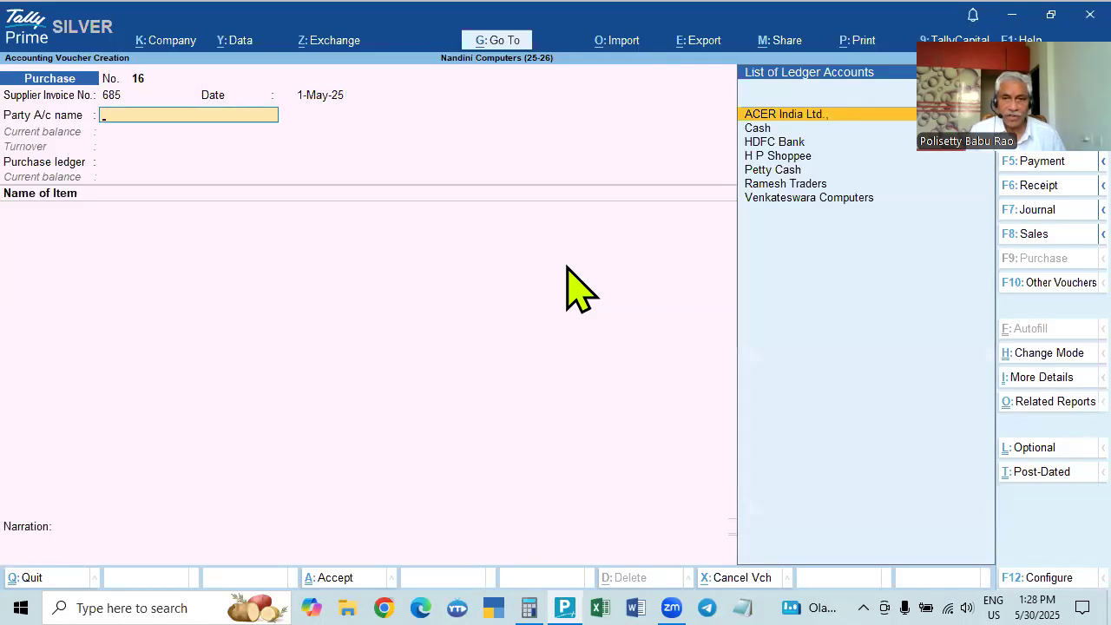
{"action": "key", "text": "Return"}
{"action": "key", "text": "ctrl+a"}
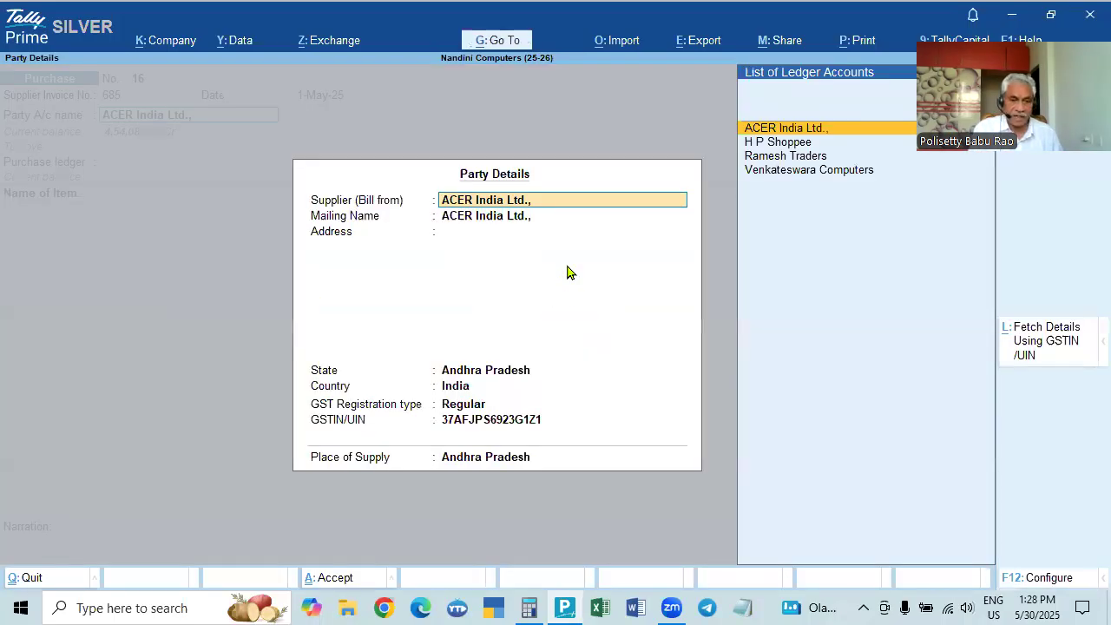
{"action": "key", "text": "ctrl+a"}
{"action": "key", "text": "Return"}
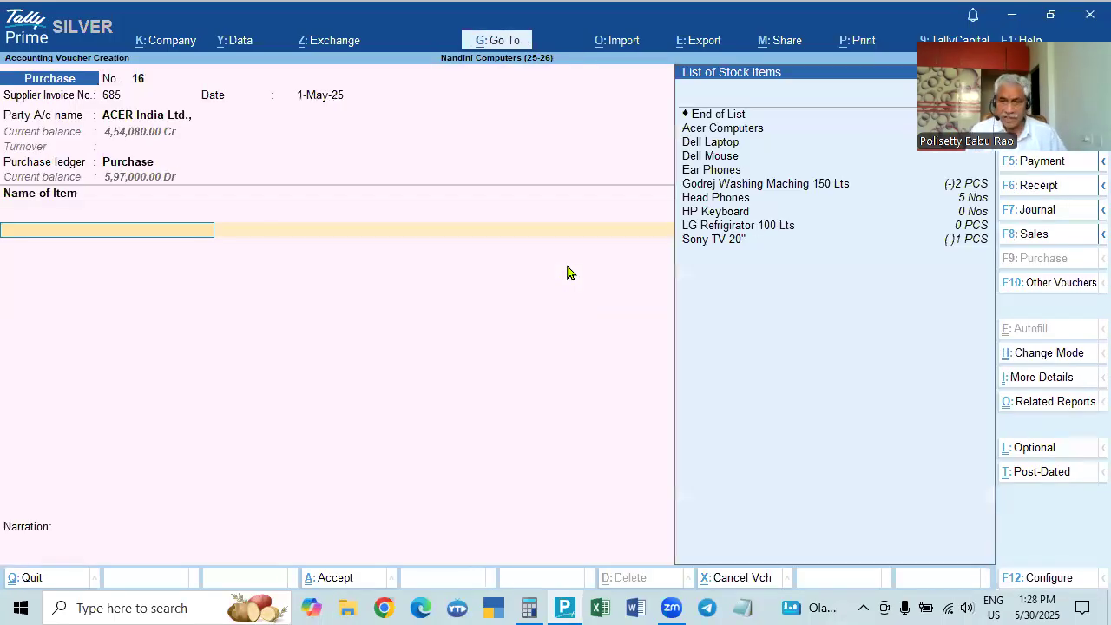
Add 2 PCS of Godrej Washing Maching 150 Lts at a rate of 40,000 with no discount percentage.
{"action": "key", "text": "Down"}
{"action": "key", "text": "Down"}
{"action": "key", "text": "Down"}
{"action": "key", "text": "Down"}
{"action": "key", "text": "Down"}
{"action": "key", "text": "Down"}
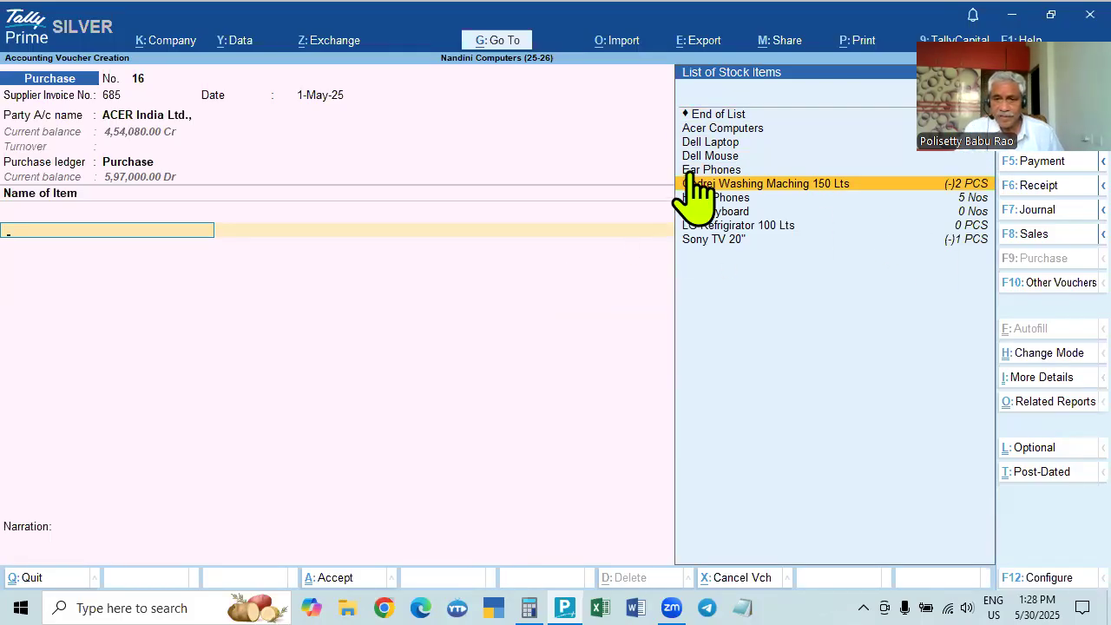
{"action": "key", "text": "Return"}
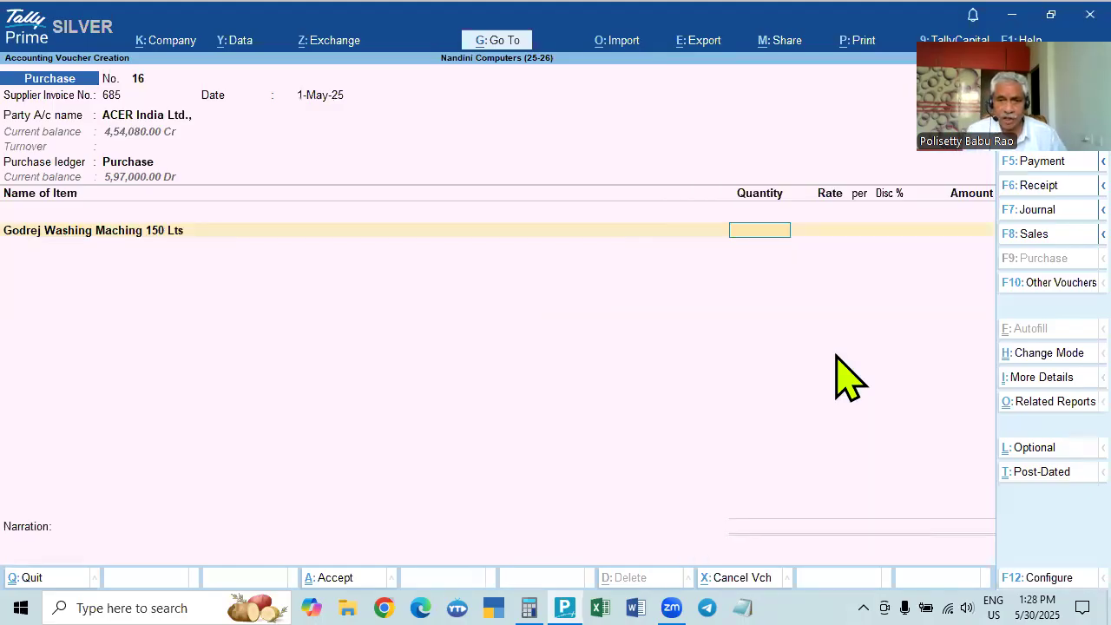
{"action": "type", "text": "2"}
{"action": "key", "text": "Return"}
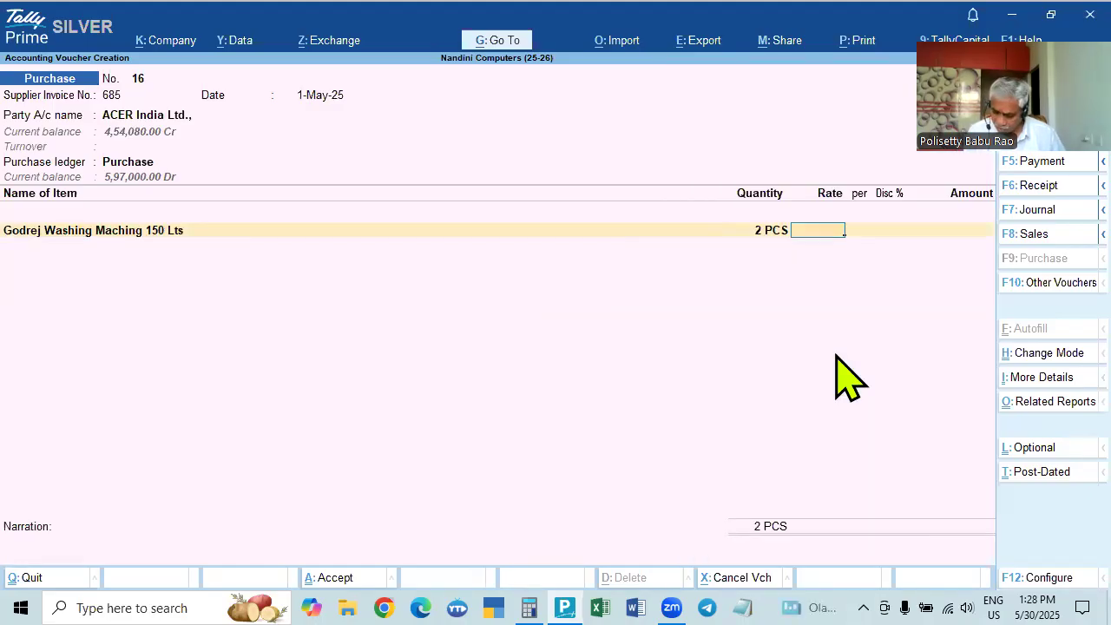
{"action": "type", "text": "40000"}
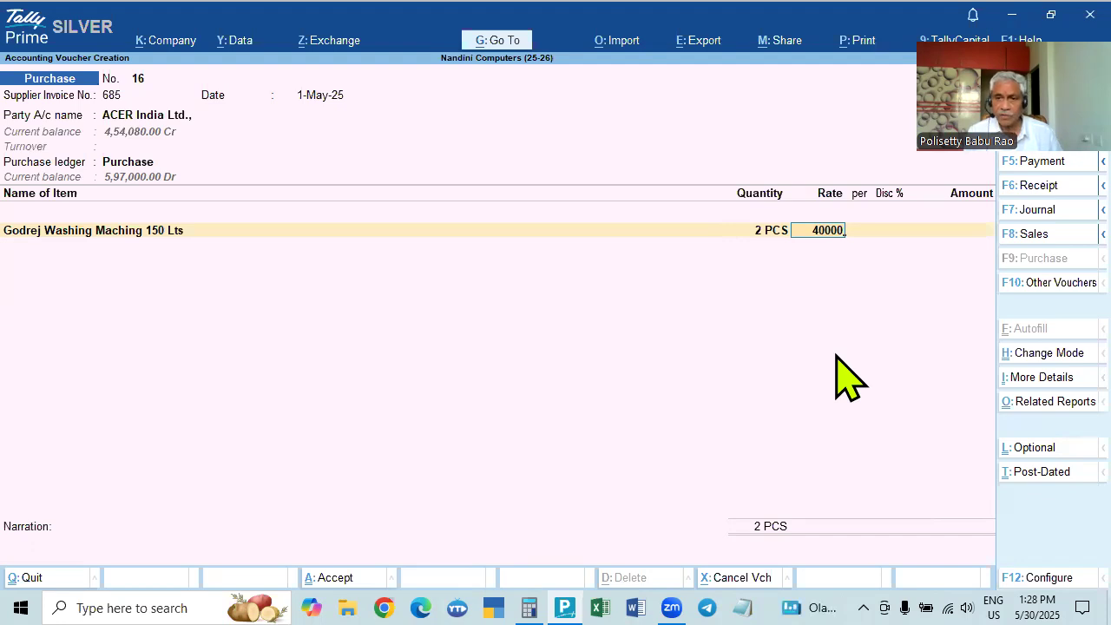
{"action": "key", "text": "Return"}
{"action": "key", "text": "Return"}
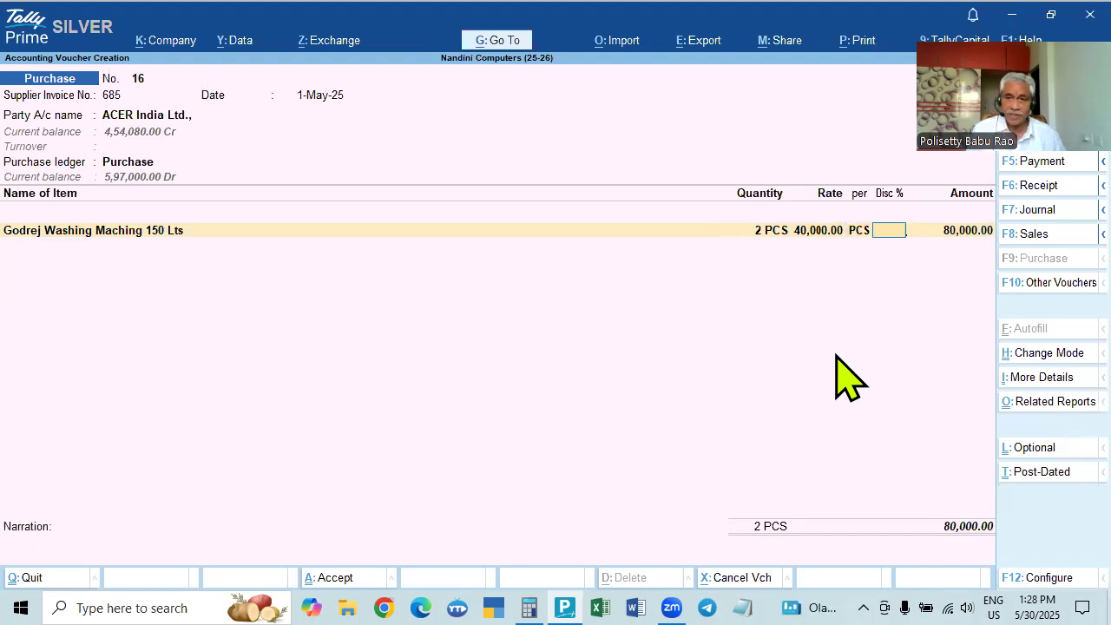
{"action": "key", "text": "Return"}
{"action": "key", "text": "Return"}
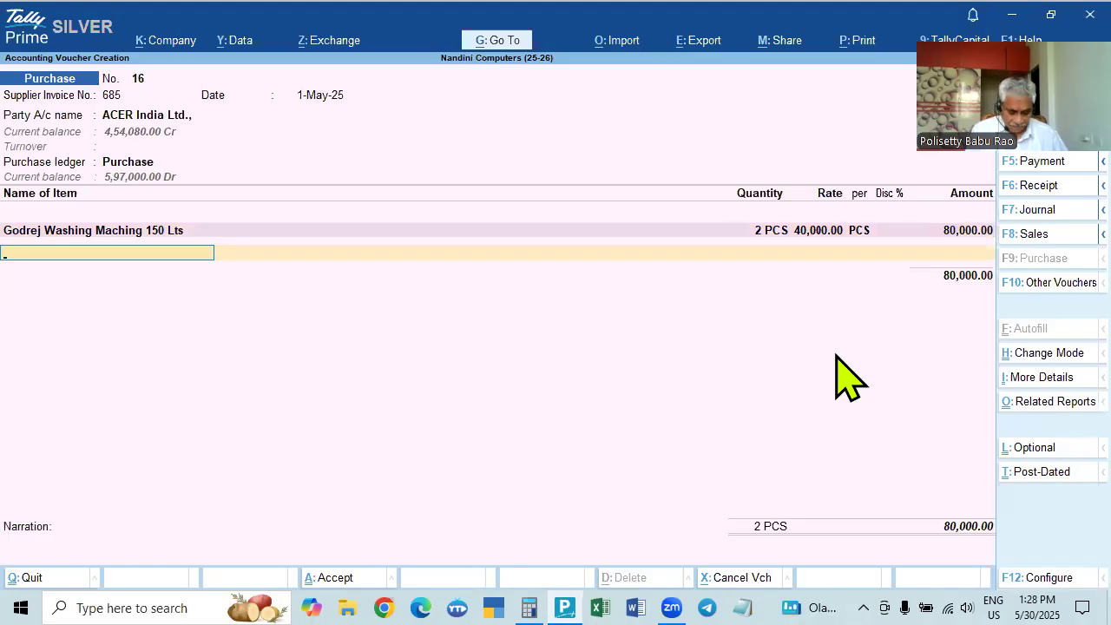
Look through the stock item list for a second item to purchase.
{"action": "key", "text": "Down"}
{"action": "key", "text": "Down"}
{"action": "key", "text": "Down"}
{"action": "key", "text": "Down"}
{"action": "key", "text": "Down"}
{"action": "key", "text": "Down"}
{"action": "key", "text": "Down"}
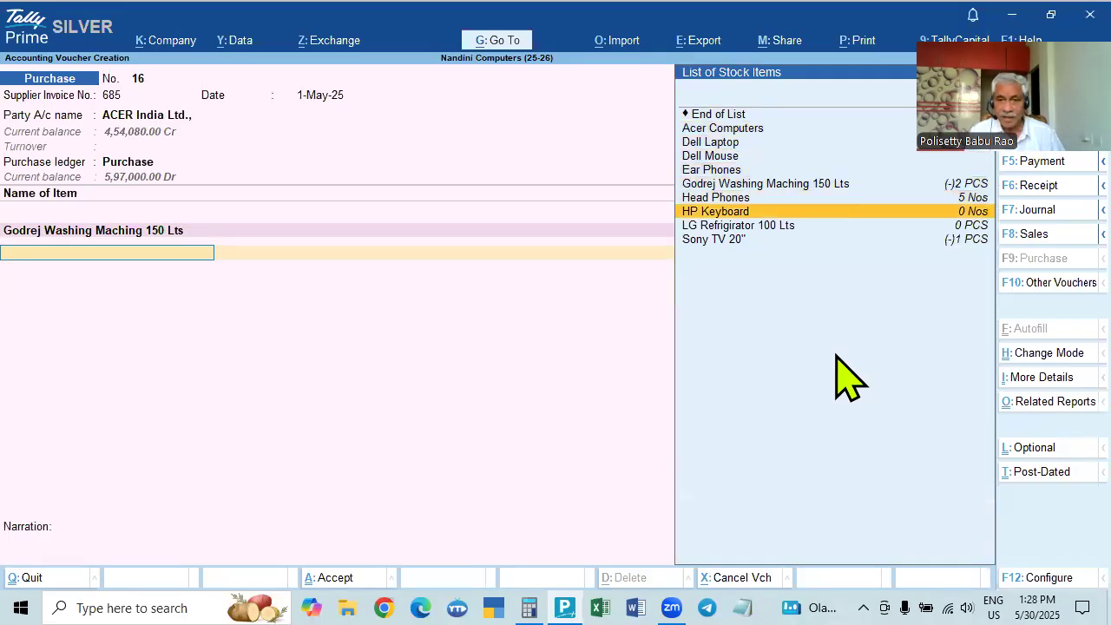
{"action": "key", "text": "Down"}
{"action": "key", "text": "Down"}
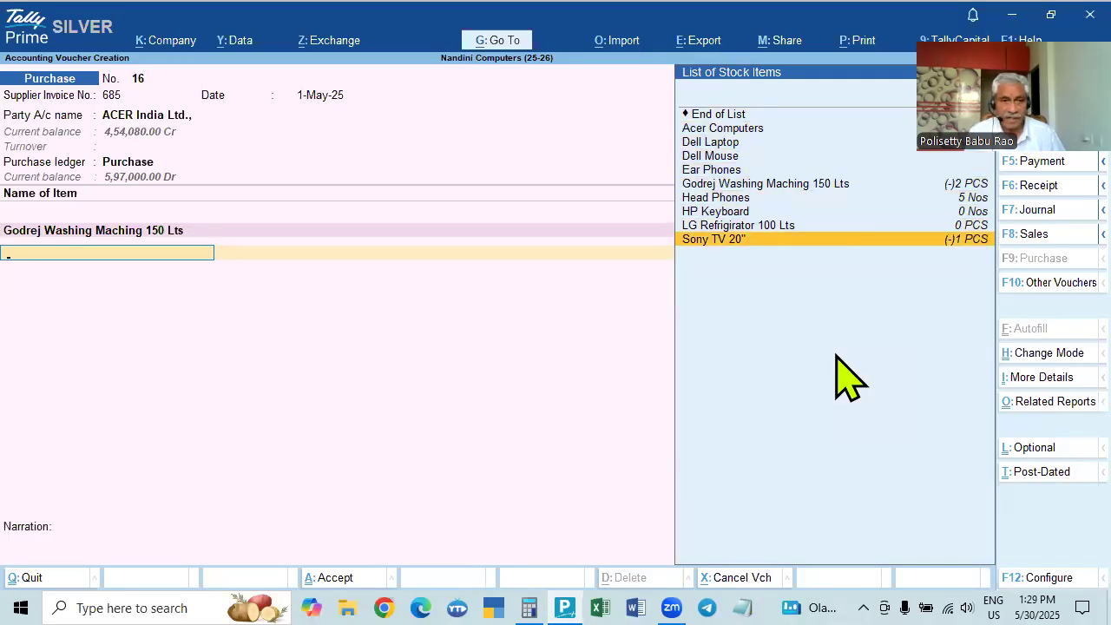
{"action": "key", "text": "Up"}
{"action": "key", "text": "Up"}
{"action": "key", "text": "Up"}
{"action": "key", "text": "Up"}
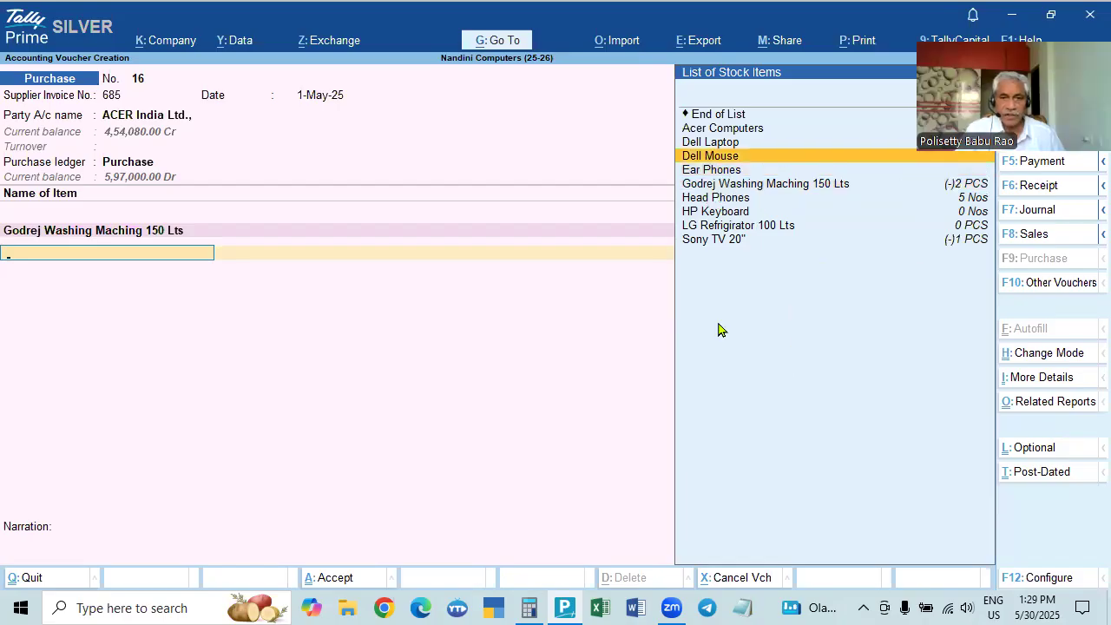
Review the quantity, rate and discount entries of the washing machine line without changing them.
{"action": "left_click", "coordinate": [525, 237]}
{"action": "key", "text": "Return"}
{"action": "key", "text": "Return"}
{"action": "key", "text": "Return"}
{"action": "key", "text": "Return"}
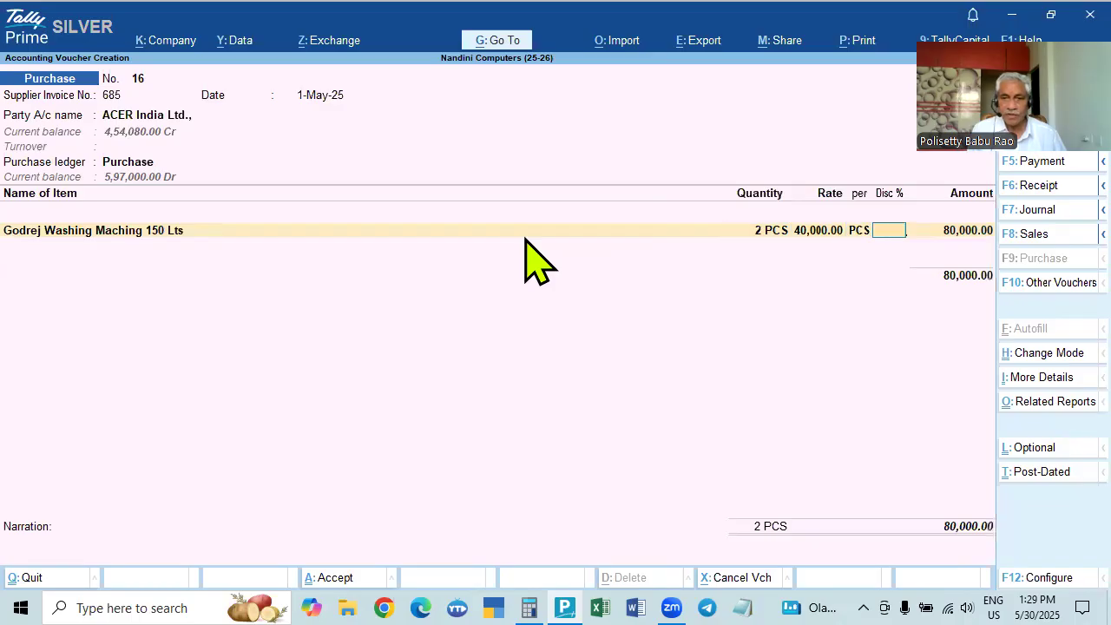
{"action": "key", "text": "Return"}
{"action": "key", "text": "Return"}
{"action": "key", "text": "BackSpace"}
{"action": "key", "text": "BackSpace"}
{"action": "key", "text": "Return"}
{"action": "key", "text": "Return"}
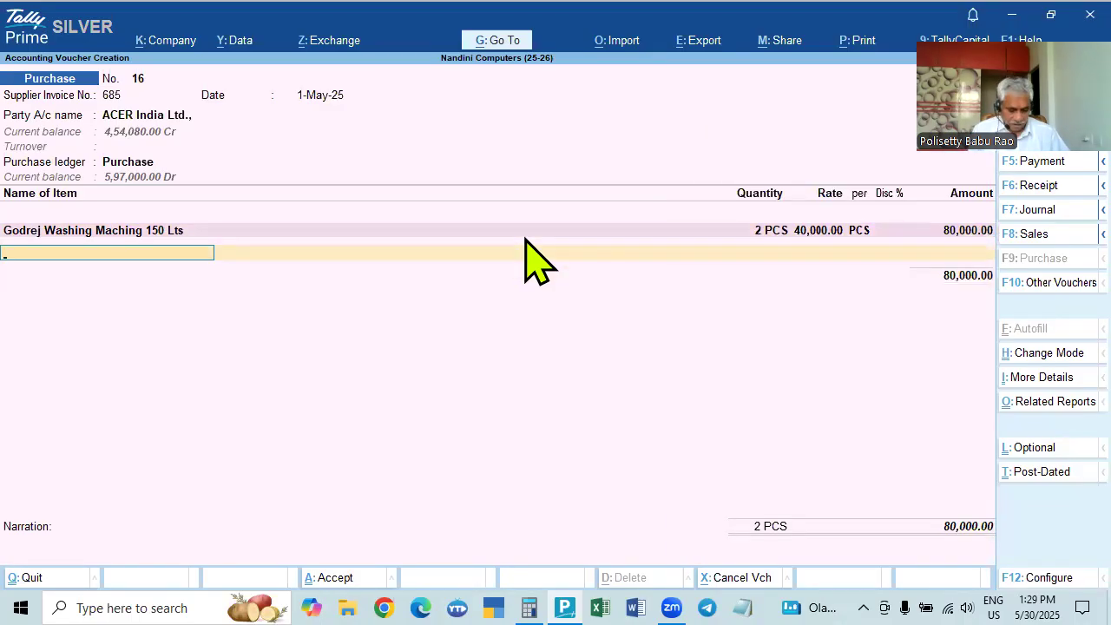
Add 10 Nos of Dell Mouse at a rate of 600 as the second item.
{"action": "type", "text": "De"}
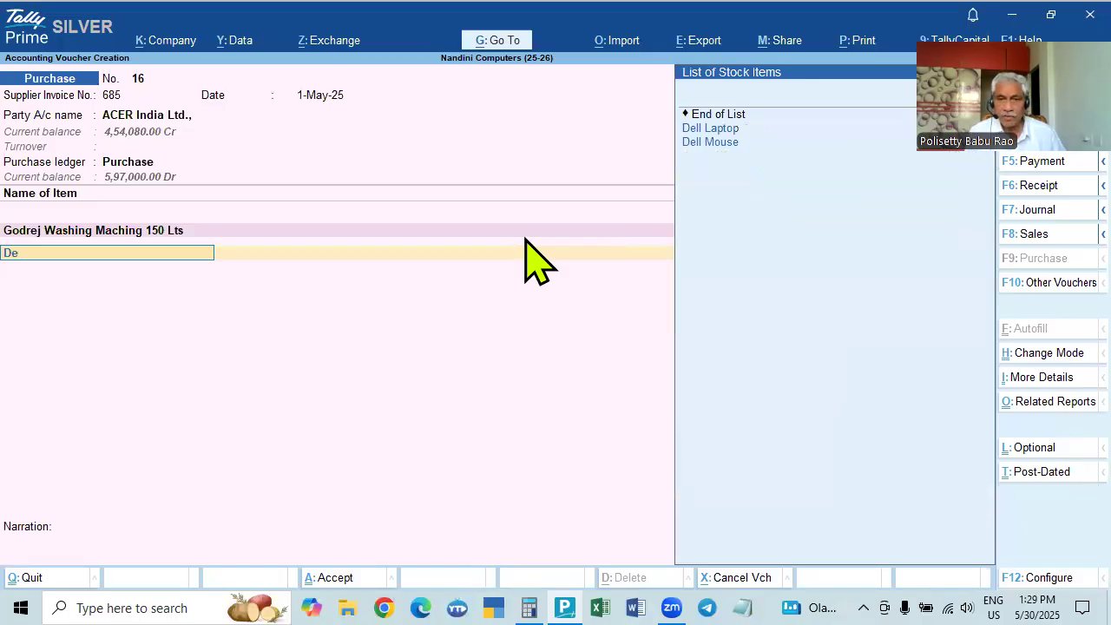
{"action": "key", "text": "Down"}
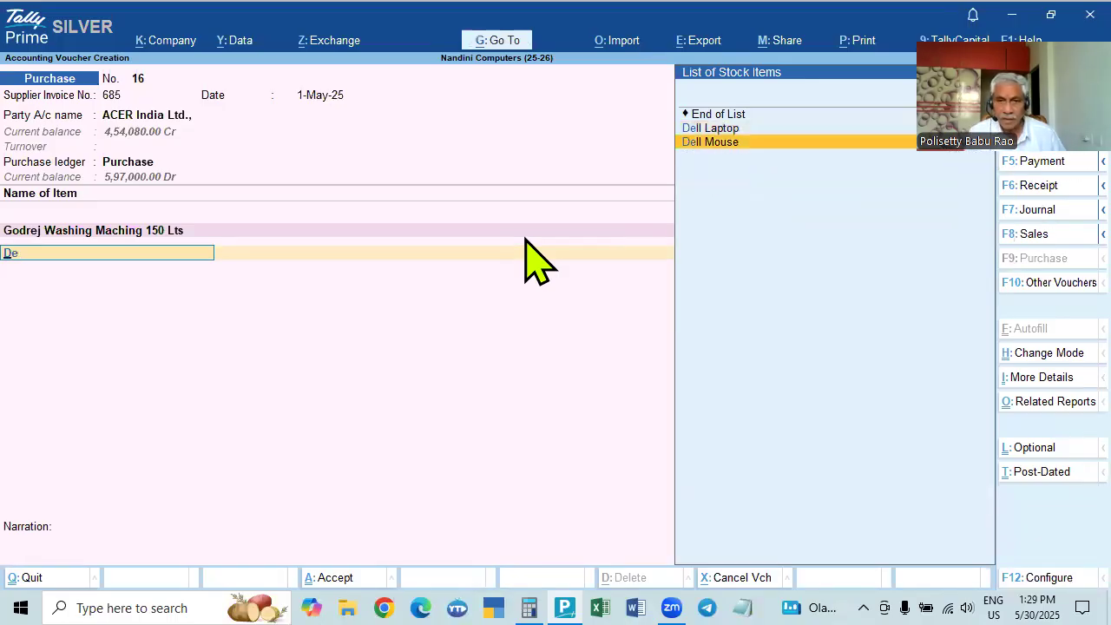
{"action": "key", "text": "Return"}
{"action": "type", "text": "10 Nos"}
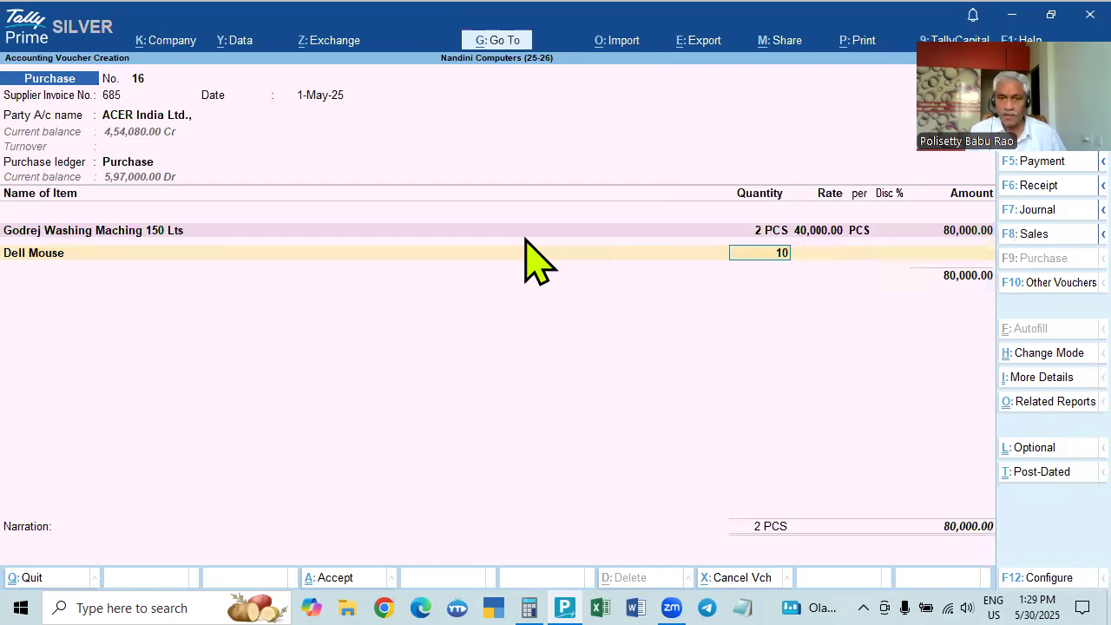
{"action": "key", "text": "Return"}
{"action": "type", "text": "600"}
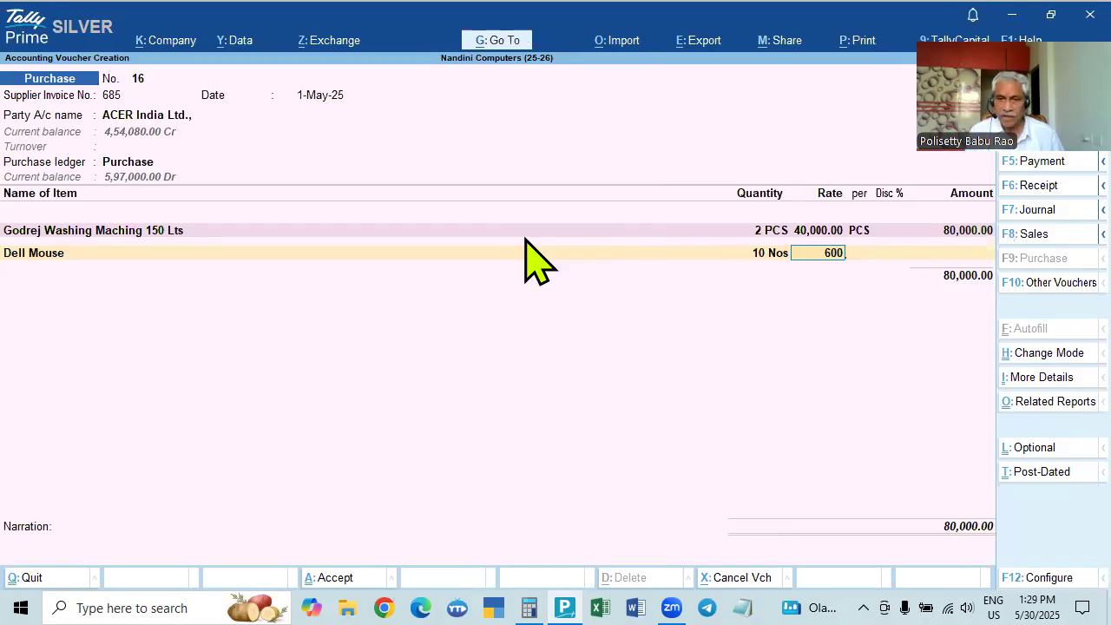
{"action": "key", "text": "Return"}
Set the Dell Mouse rate to 700 and leave its discount percentage empty.
{"action": "key", "text": "BackSpace"}
{"action": "key", "text": "BackSpace"}
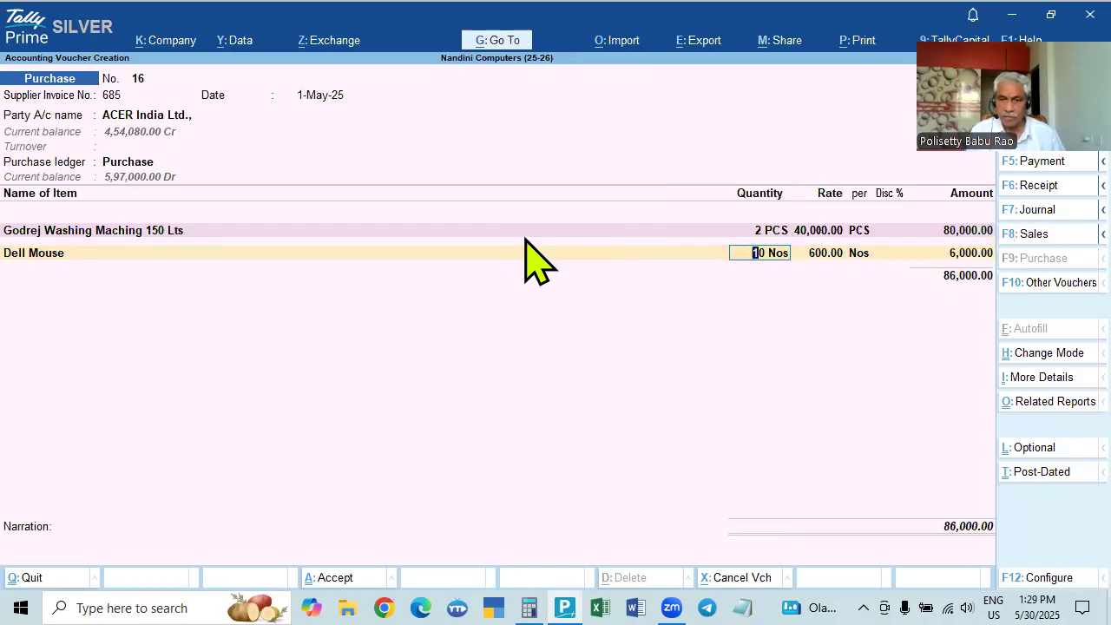
{"action": "key", "text": "Return"}
{"action": "type", "text": "700"}
{"action": "key", "text": "Return"}
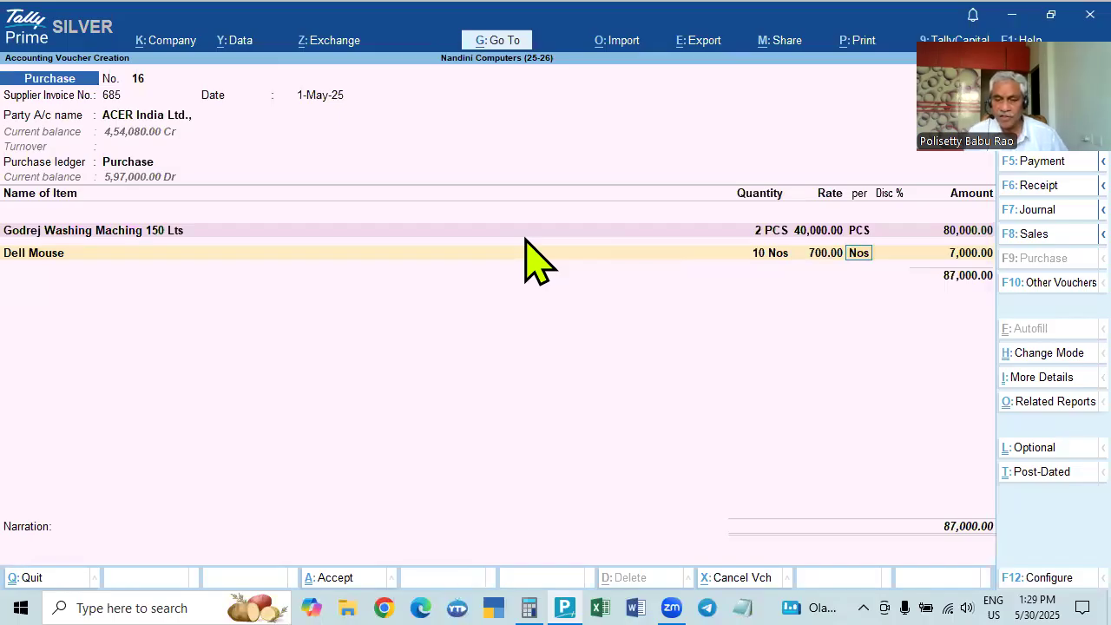
{"action": "key", "text": "Return"}
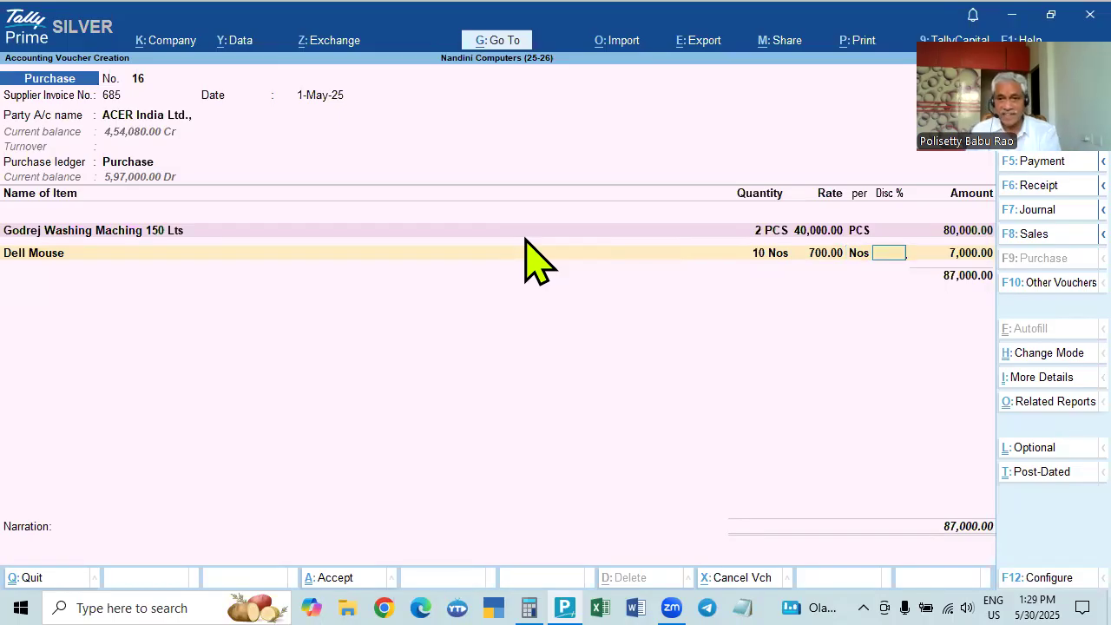
{"action": "key", "text": "Return"}
{"action": "key", "text": "Return"}
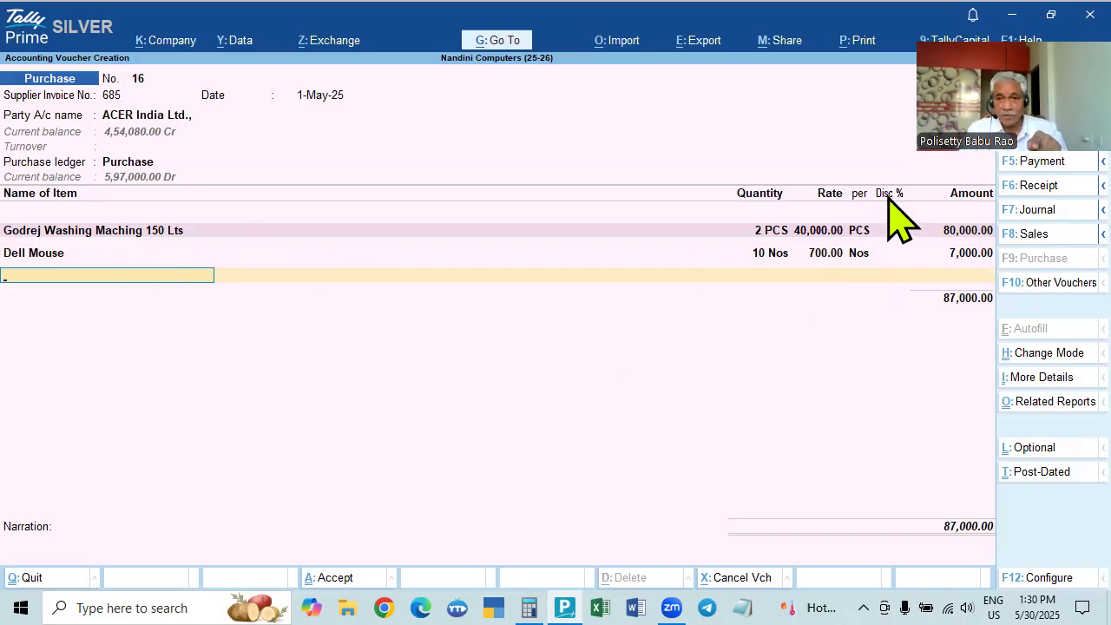
Check the discount column setting for invoices in the company features, and close them without changes.
{"action": "key", "text": "F11"}
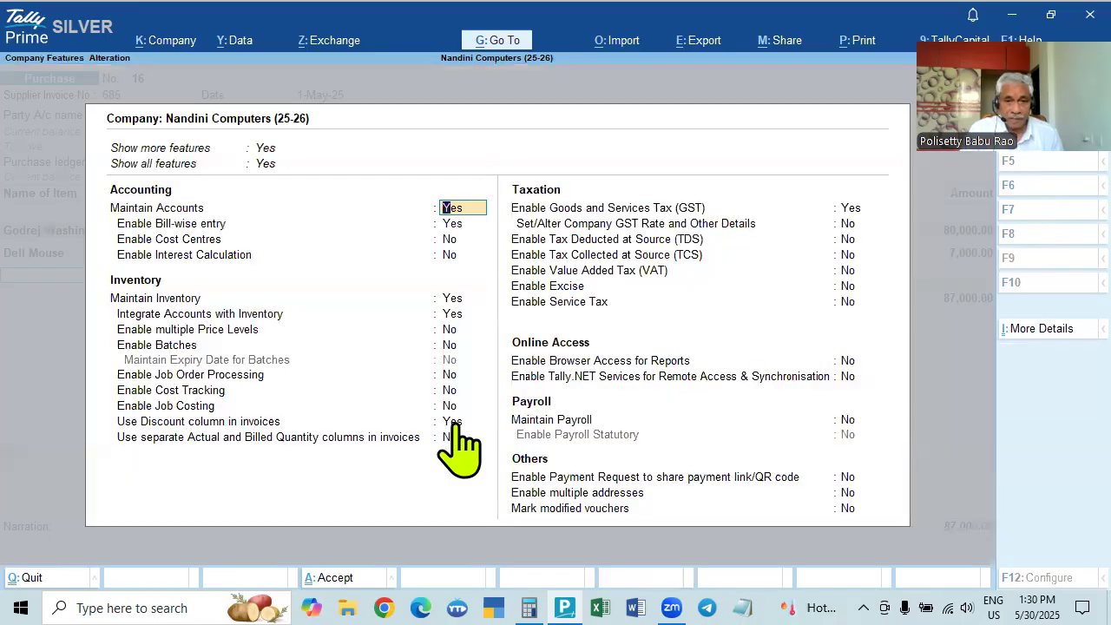
{"action": "key", "text": "Escape"}
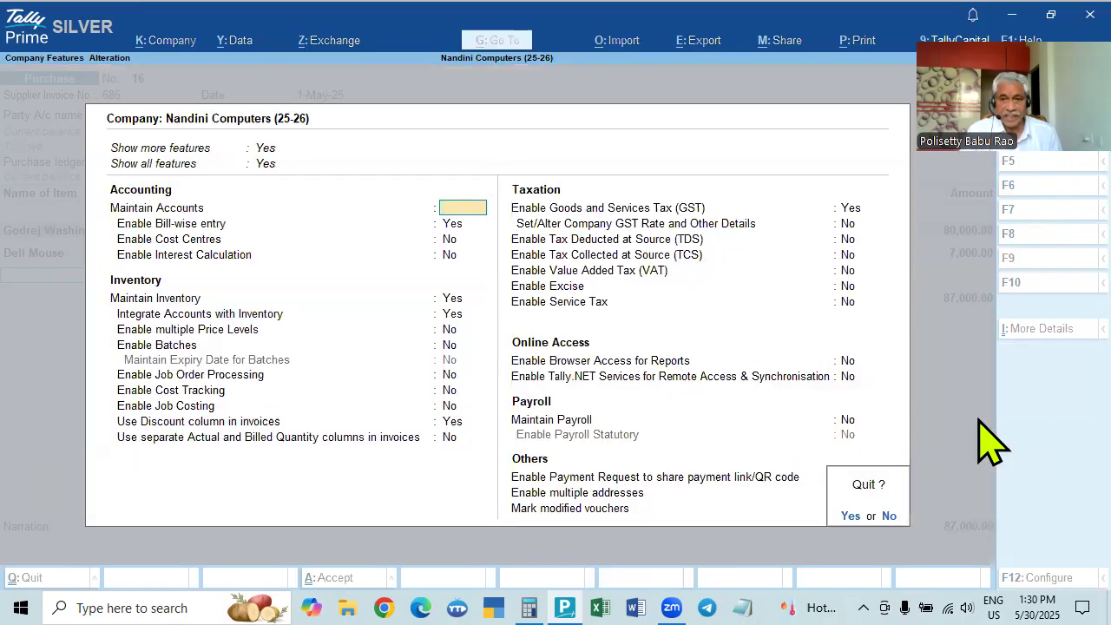
{"action": "key", "text": "Return"}
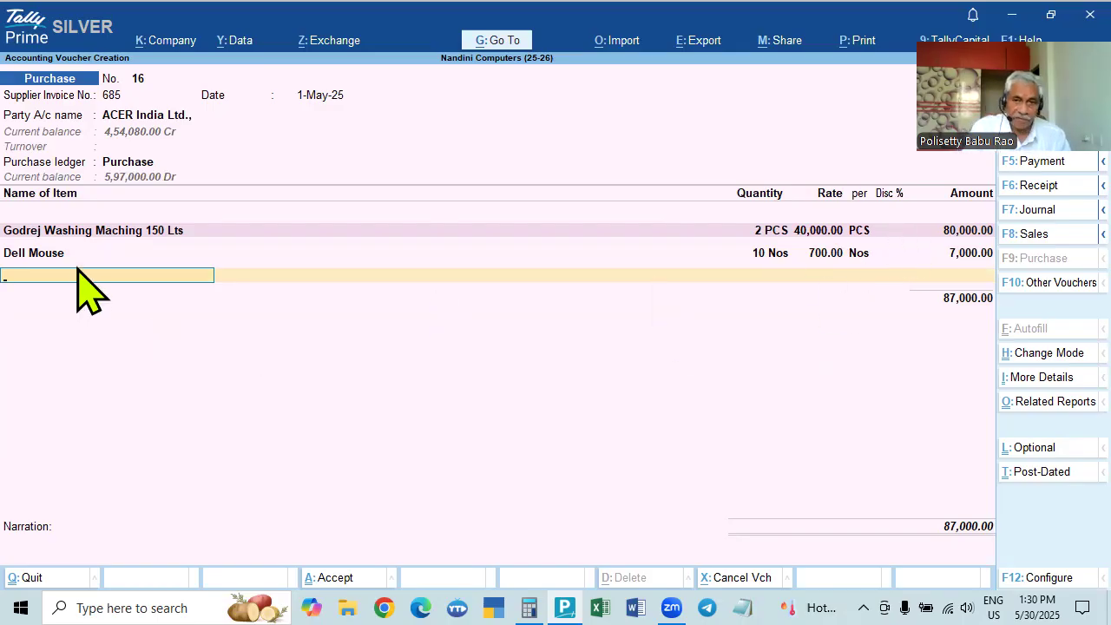
Examine the discount percentage fields of the washing machine and mouse lines, leaving both empty.
{"action": "left_click", "coordinate": [864, 238]}
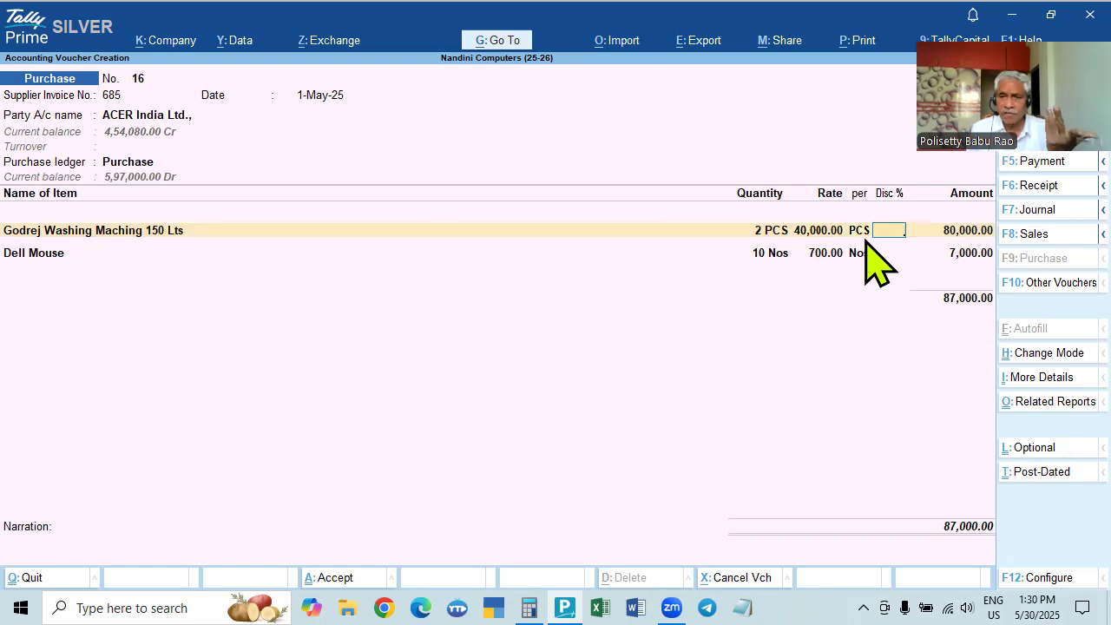
{"action": "left_click", "coordinate": [862, 248]}
{"action": "key", "text": "Return"}
{"action": "key", "text": "Return"}
{"action": "key", "text": "Return"}
{"action": "key", "text": "Return"}
{"action": "key", "text": "Return"}
{"action": "key", "text": "Return"}
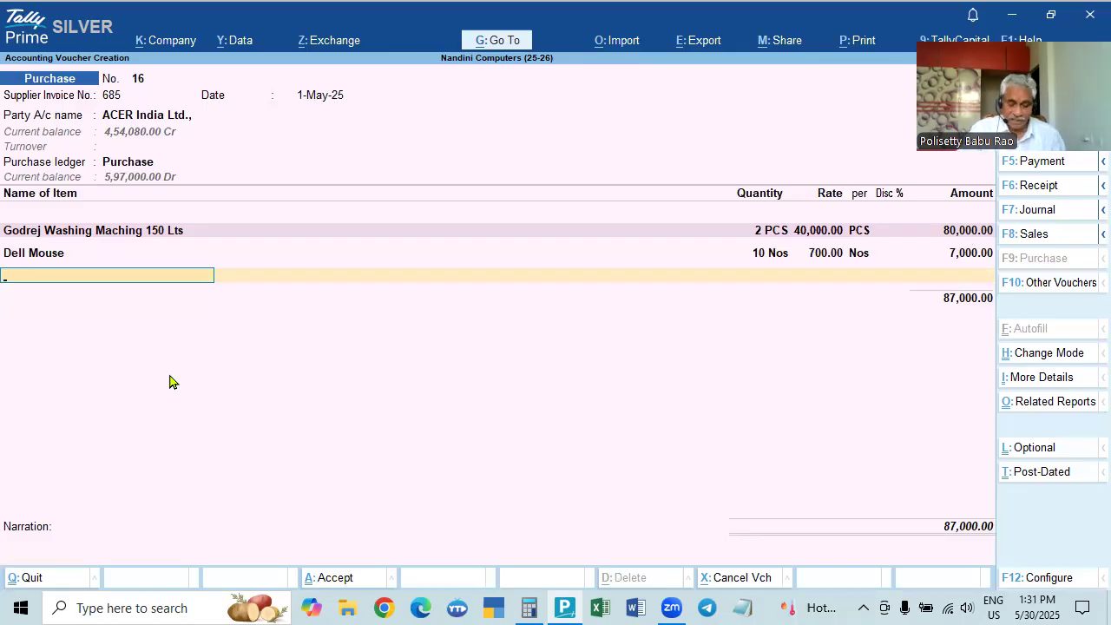
Enable Provide Cash/Trade Discount in the voucher configuration and save it.
{"action": "key", "text": "F12"}
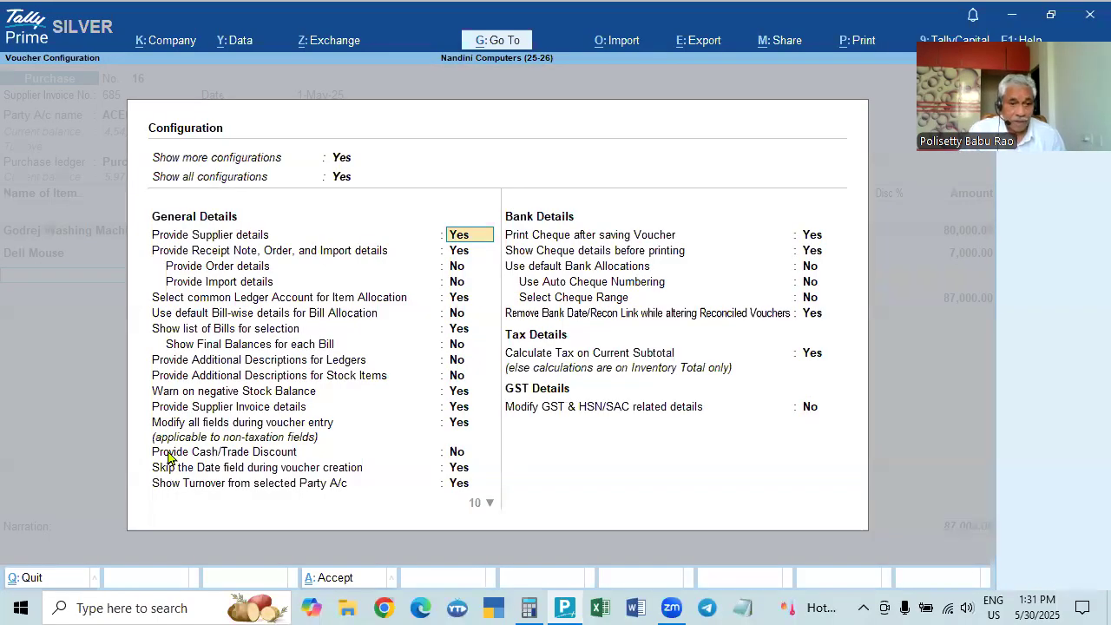
{"action": "left_click", "coordinate": [455, 453]}
{"action": "key", "text": "y"}
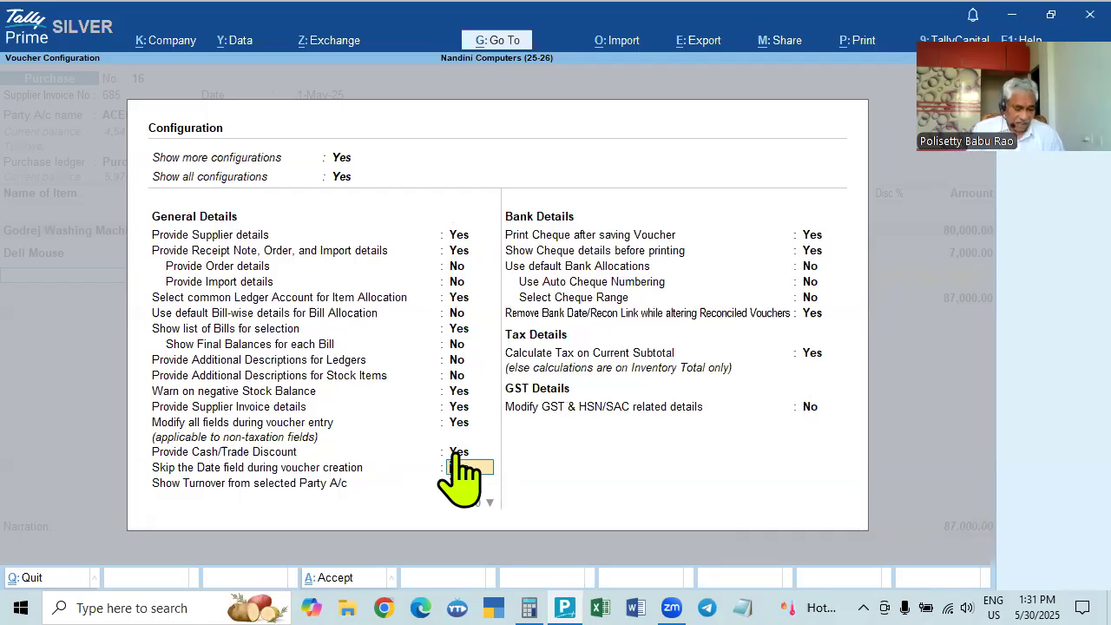
{"action": "key", "text": "ctrl+a"}
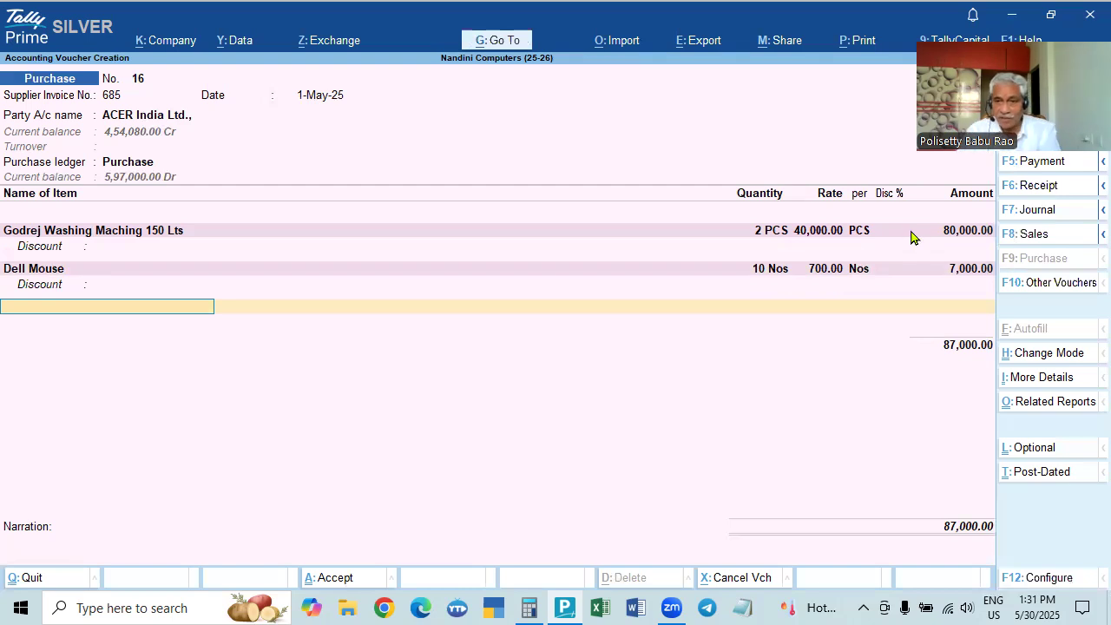
Enter a 5% cash/trade discount under the Godrej Washing Maching 150 Lts line.
{"action": "left_click", "coordinate": [38, 246]}
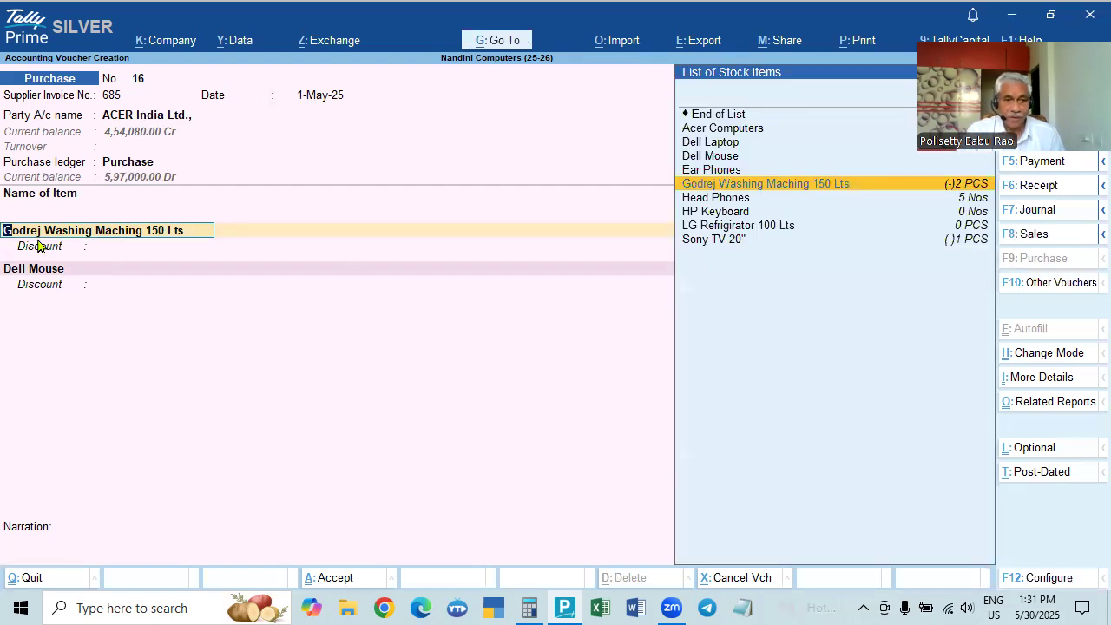
{"action": "key", "text": "Return"}
{"action": "key", "text": "Return"}
{"action": "key", "text": "Return"}
{"action": "key", "text": "Return"}
{"action": "key", "text": "Return"}
{"action": "key", "text": "Return"}
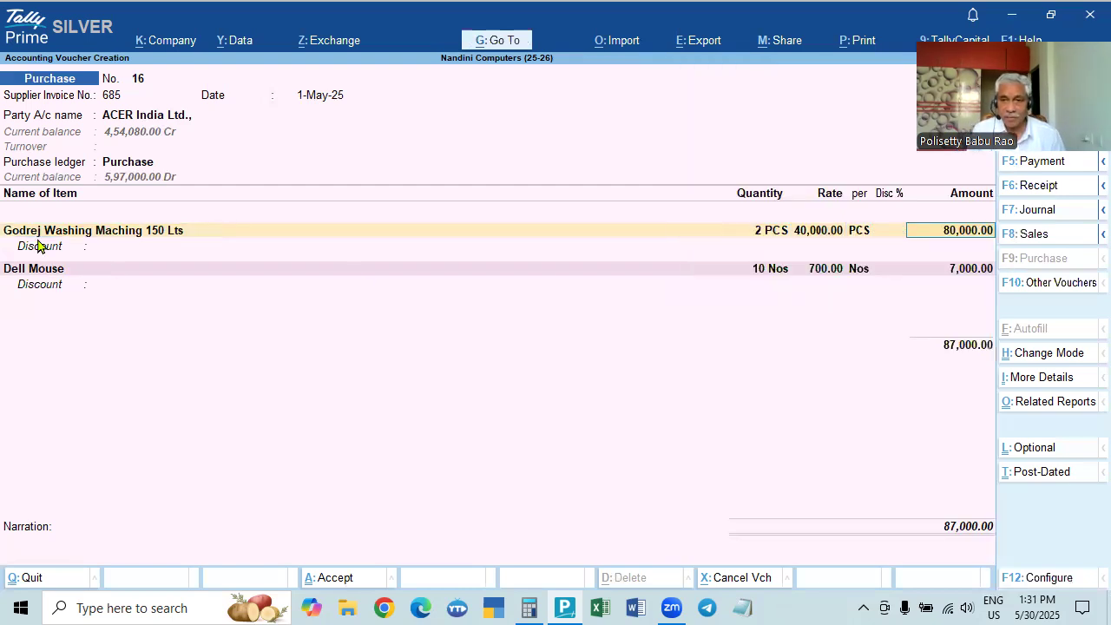
{"action": "type", "text": "5 %"}
{"action": "key", "text": "Return"}
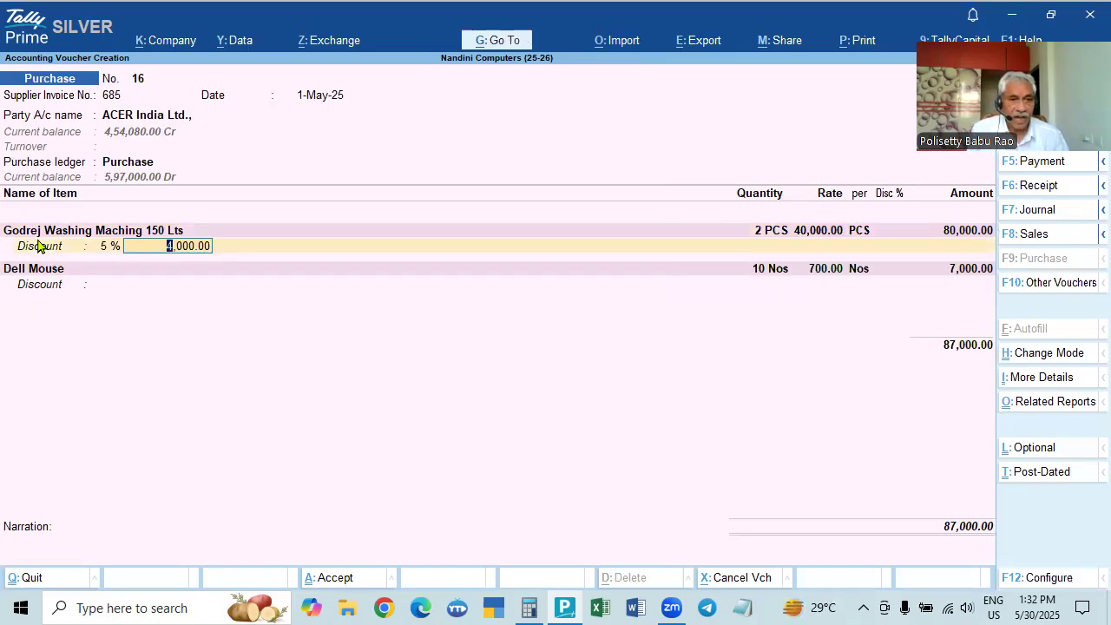
Try replacing the washing machine's discount percentage with a fixed discount amount of 5000, and clear the amount.
{"action": "key", "text": "BackSpace"}
{"action": "key", "text": "space"}
{"action": "key", "text": "Return"}
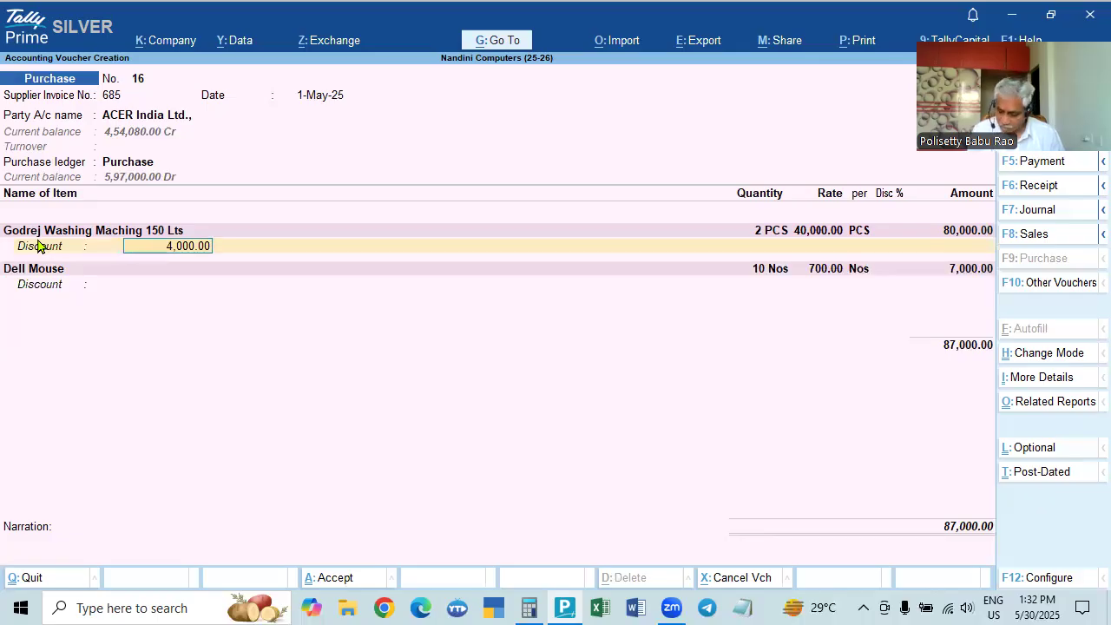
{"action": "type", "text": "3500"}
{"action": "key", "text": "BackSpace"}
{"action": "key", "text": "BackSpace"}
{"action": "key", "text": "BackSpace"}
{"action": "key", "text": "BackSpace"}
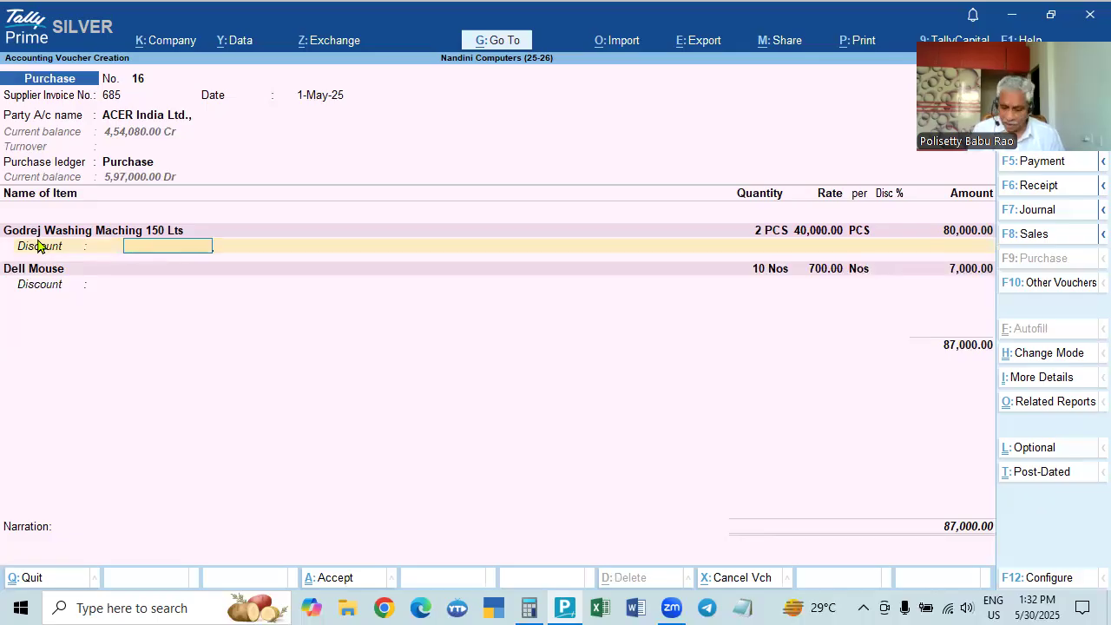
{"action": "type", "text": "40,00"}
{"action": "key", "text": "BackSpace"}
{"action": "key", "text": "BackSpace"}
{"action": "key", "text": "BackSpace"}
{"action": "key", "text": "BackSpace"}
{"action": "type", "text": "5000"}
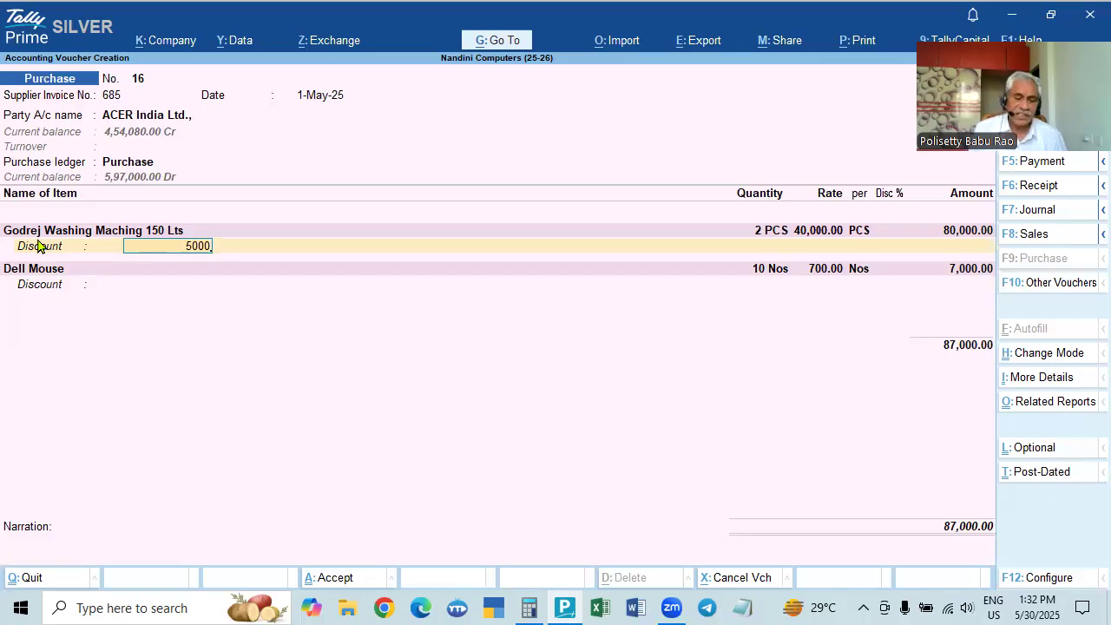
{"action": "key", "text": "BackSpace"}
{"action": "key", "text": "BackSpace"}
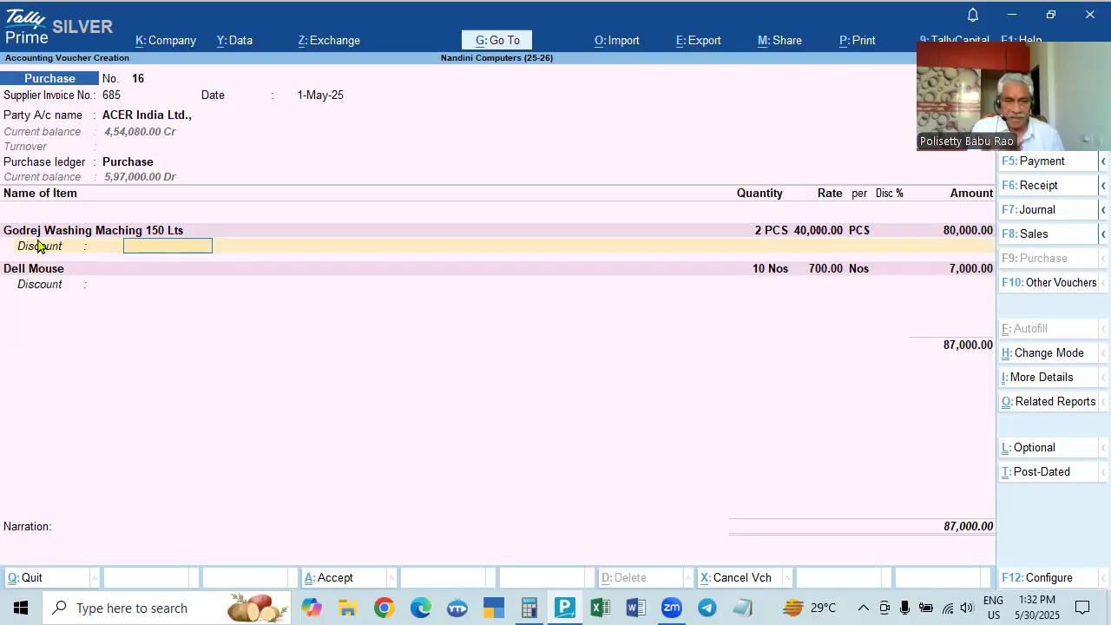
Set the washing machine's cash/trade discount back to 5% and move on to the Dell Mouse line.
{"action": "key", "text": "BackSpace"}
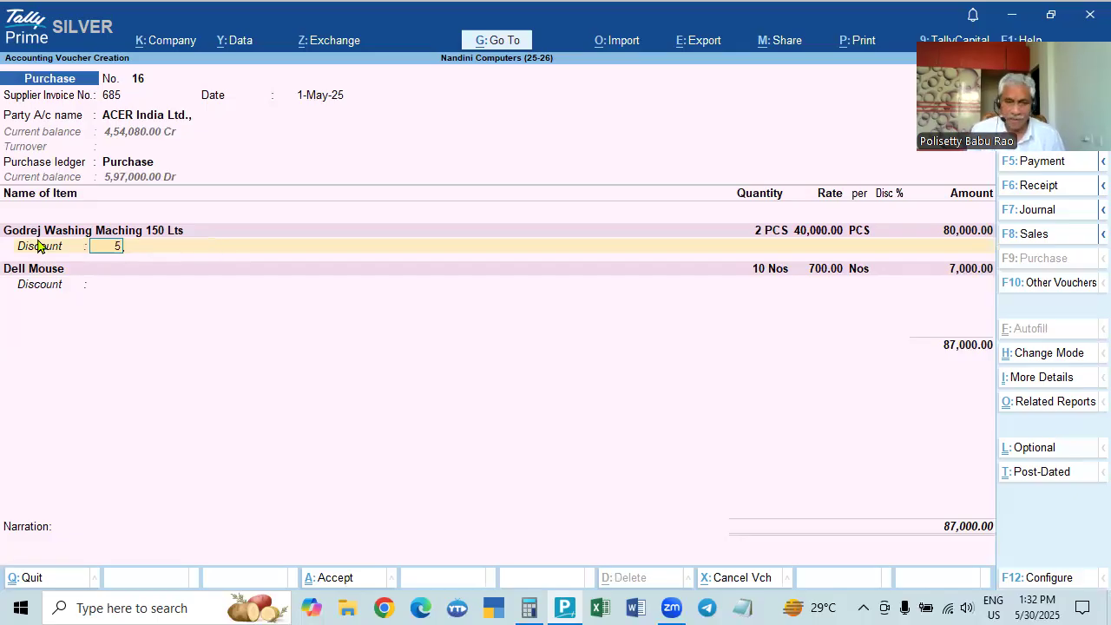
{"action": "key", "text": "Return"}
{"action": "key", "text": "Return"}
{"action": "key", "text": "Return"}
{"action": "key", "text": "Return"}
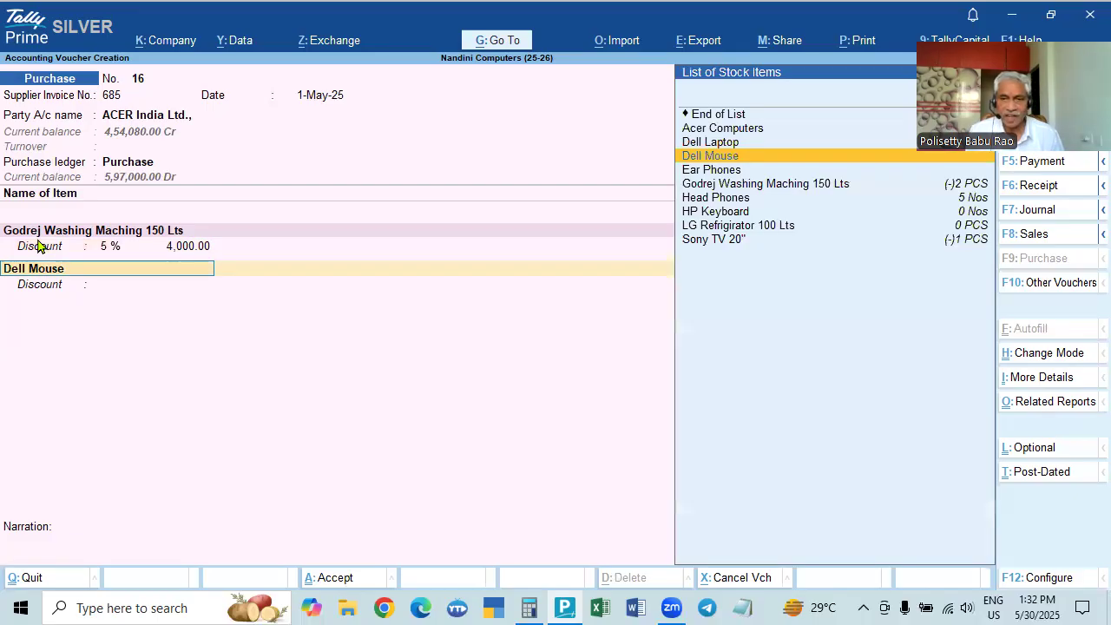
Enter a 2% cash/trade discount under the Dell Mouse line, leaving its quantity and rate as they are.
{"action": "key", "text": "Return"}
{"action": "key", "text": "Return"}
{"action": "key", "text": "Return"}
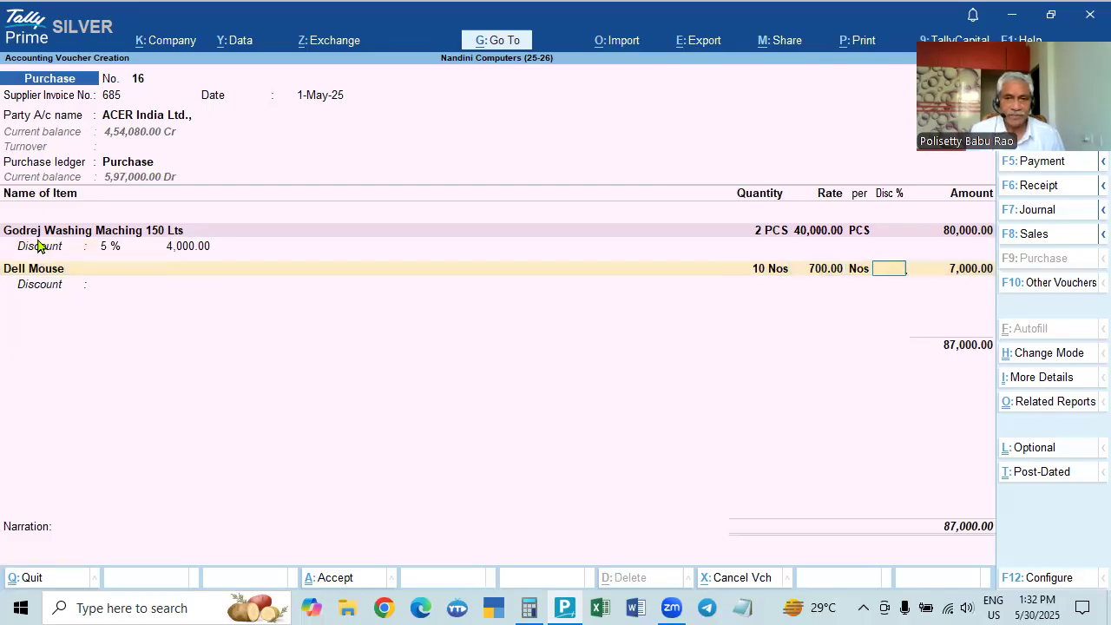
{"action": "key", "text": "Return"}
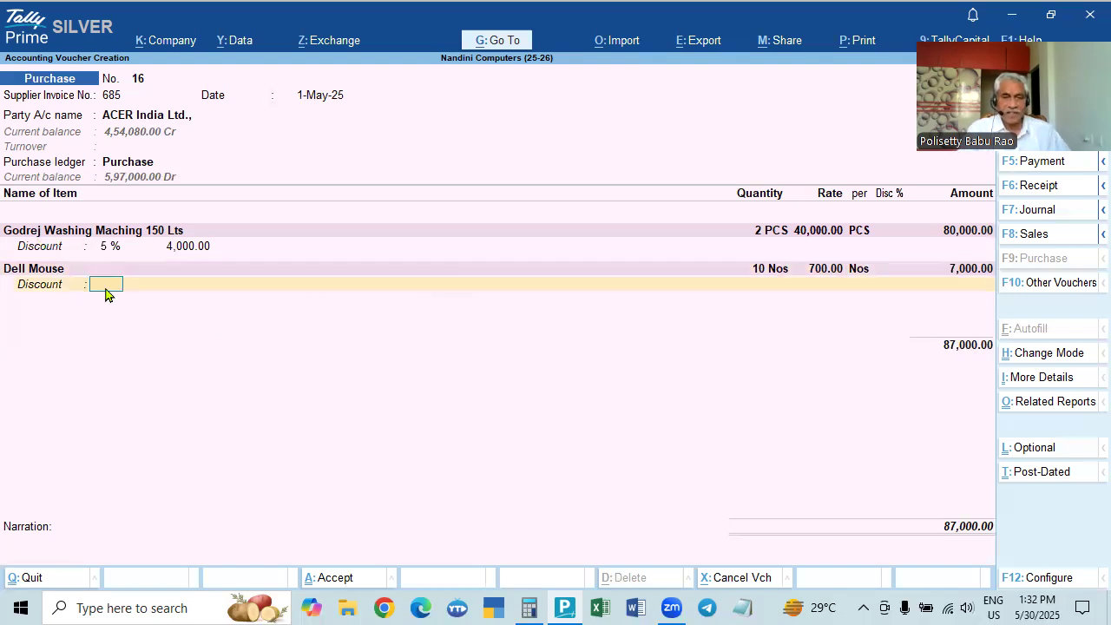
{"action": "key", "text": "Return"}
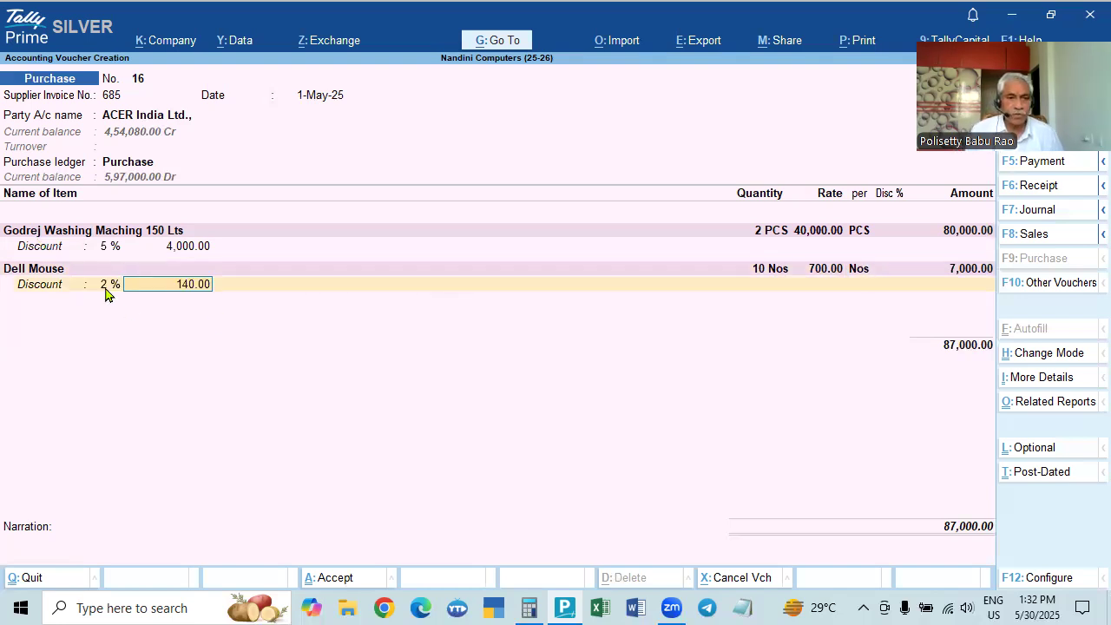
Clear the Dell Mouse's discount percentage and enter a fixed discount amount of 200 instead.
{"action": "key", "text": "BackSpace"}
{"action": "key", "text": "BackSpace"}
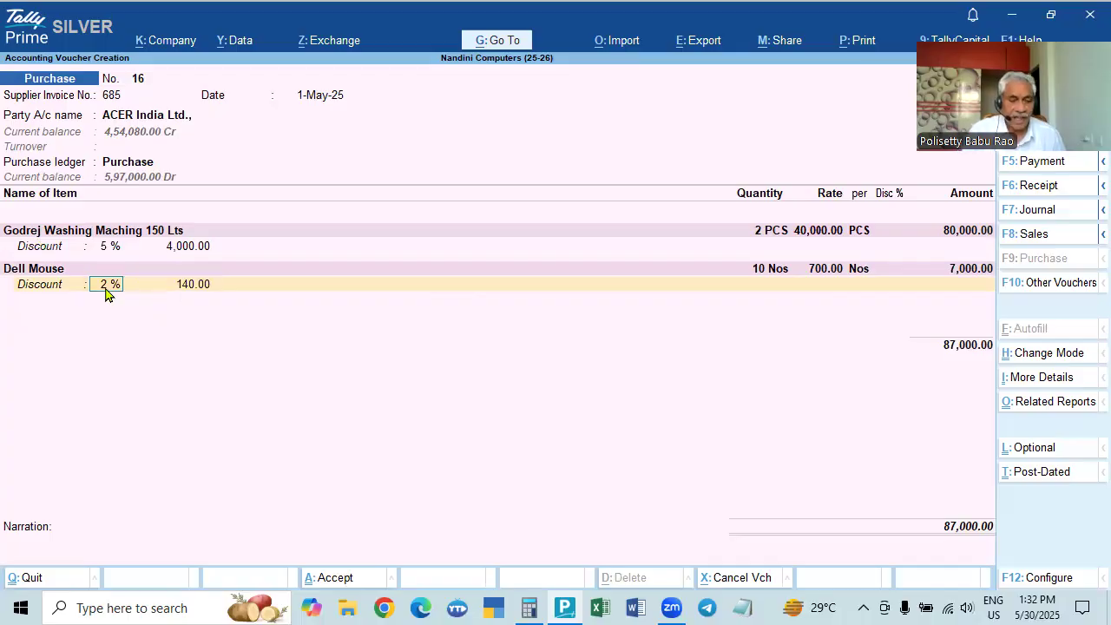
{"action": "key", "text": "Return"}
{"action": "type", "text": "150"}
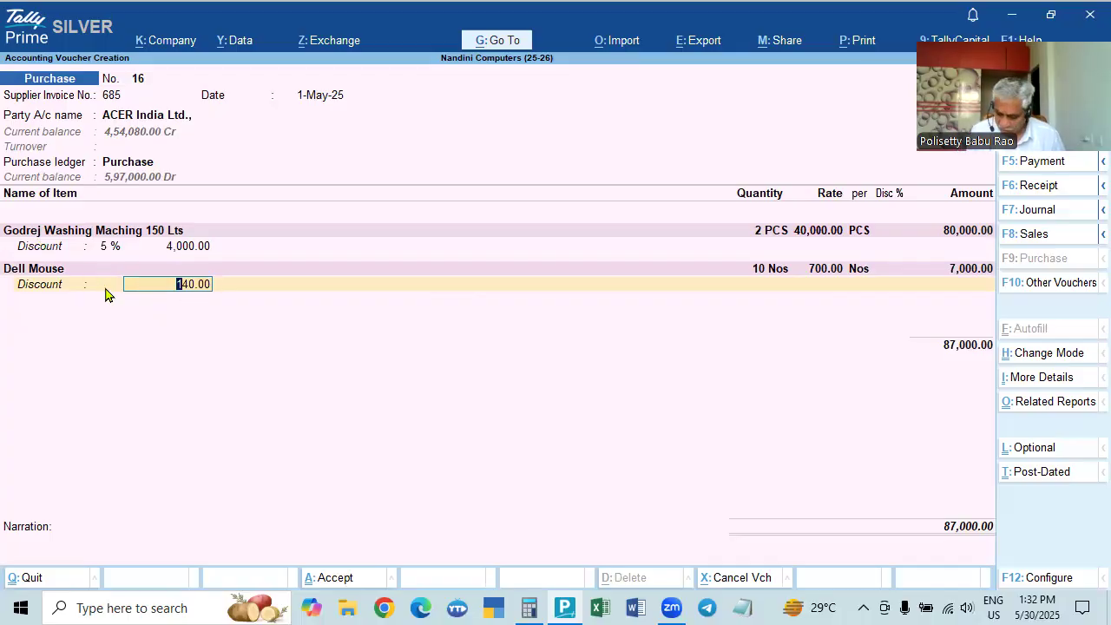
{"action": "key", "text": "BackSpace"}
{"action": "key", "text": "BackSpace"}
{"action": "key", "text": "BackSpace"}
{"action": "type", "text": "200"}
{"action": "key", "text": "Return"}
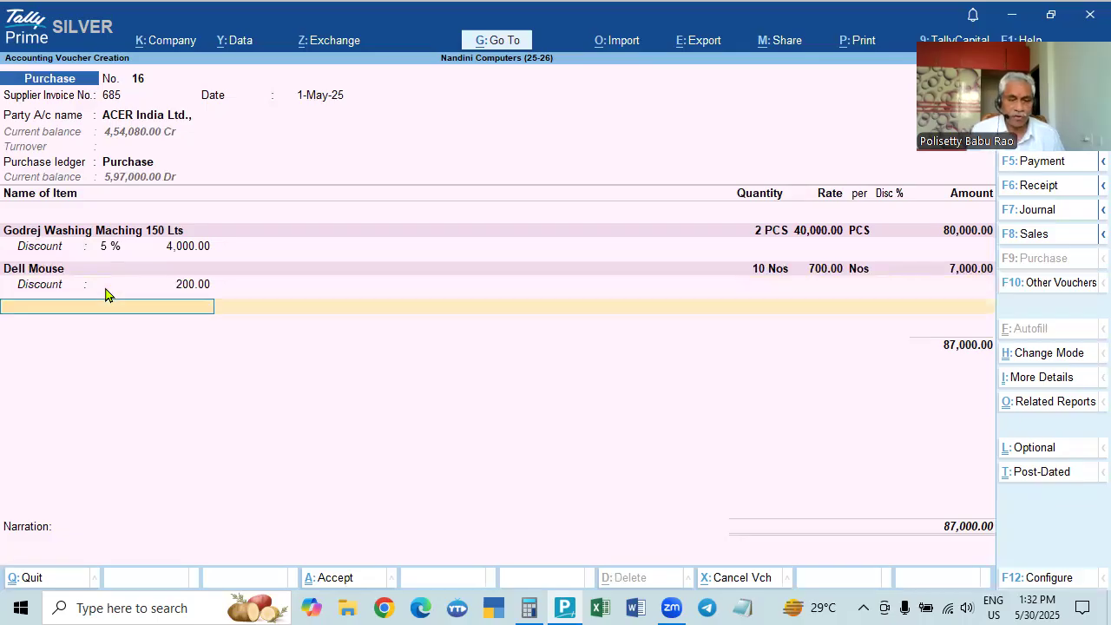
Clear the Dell Mouse's discount amount, re-enter it as 200, and end the stock item list.
{"action": "left_click", "coordinate": [193, 284]}
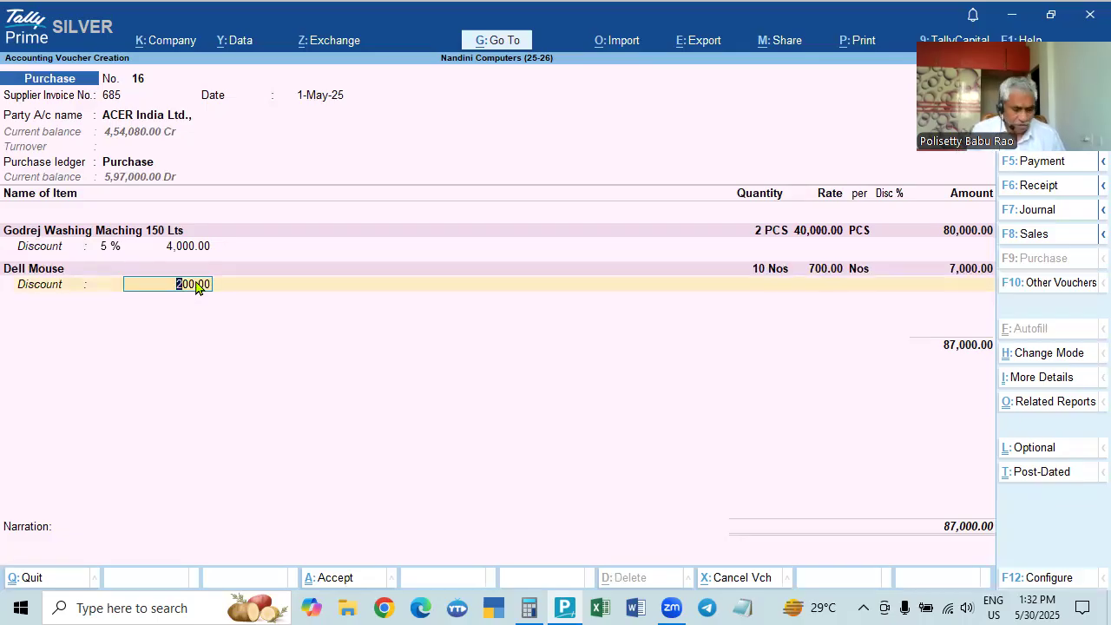
{"action": "key", "text": "BackSpace"}
{"action": "key", "text": "Return"}
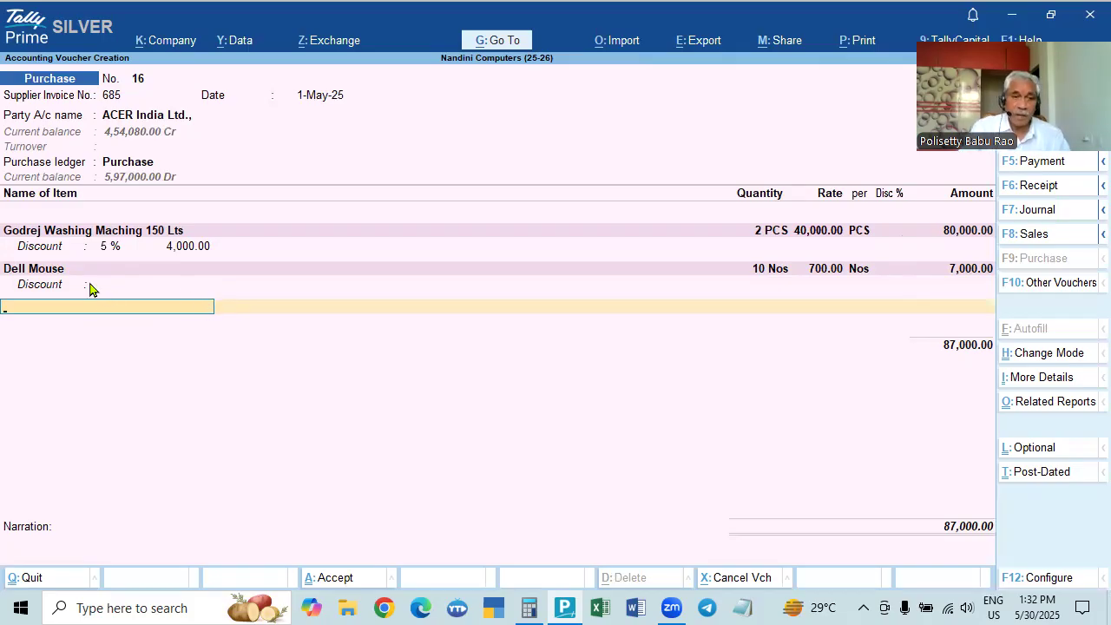
{"action": "left_click", "coordinate": [191, 288]}
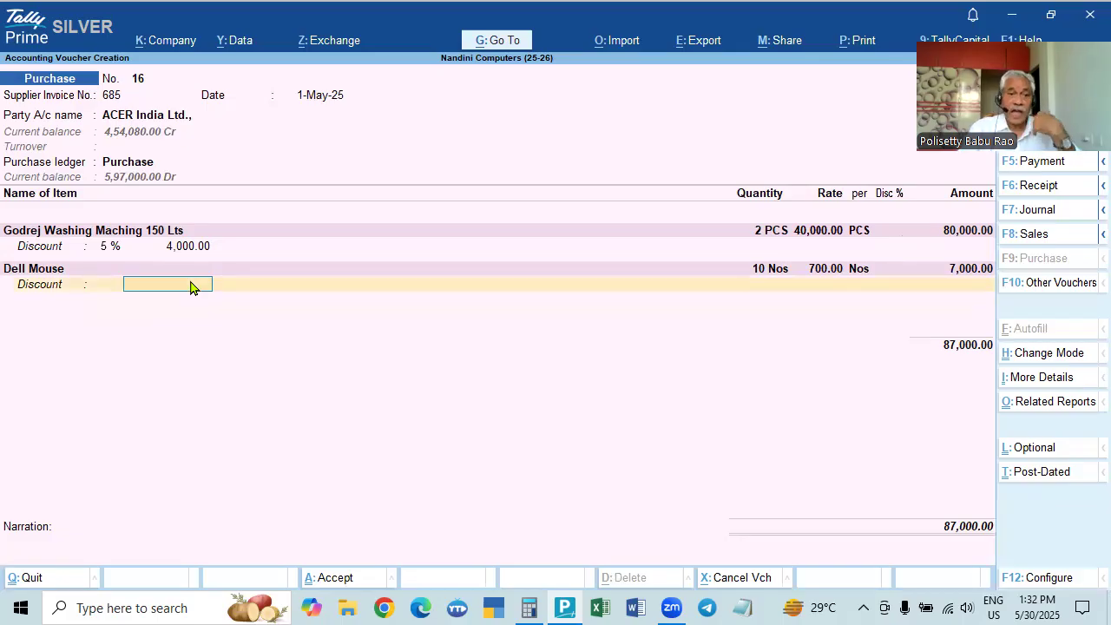
{"action": "type", "text": "200"}
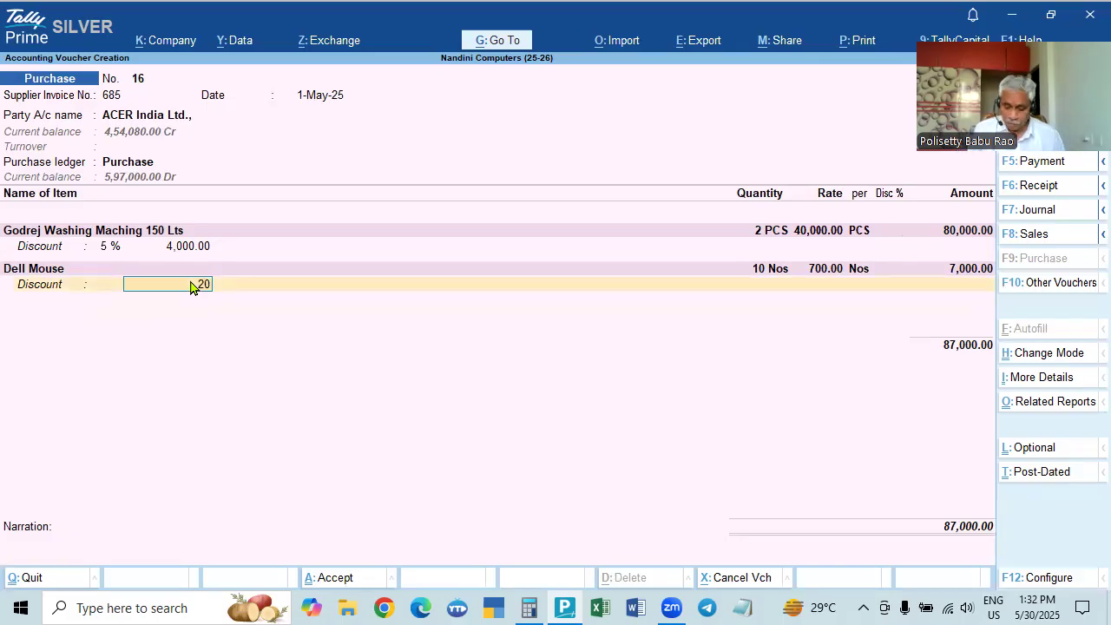
{"action": "key", "text": "Return"}
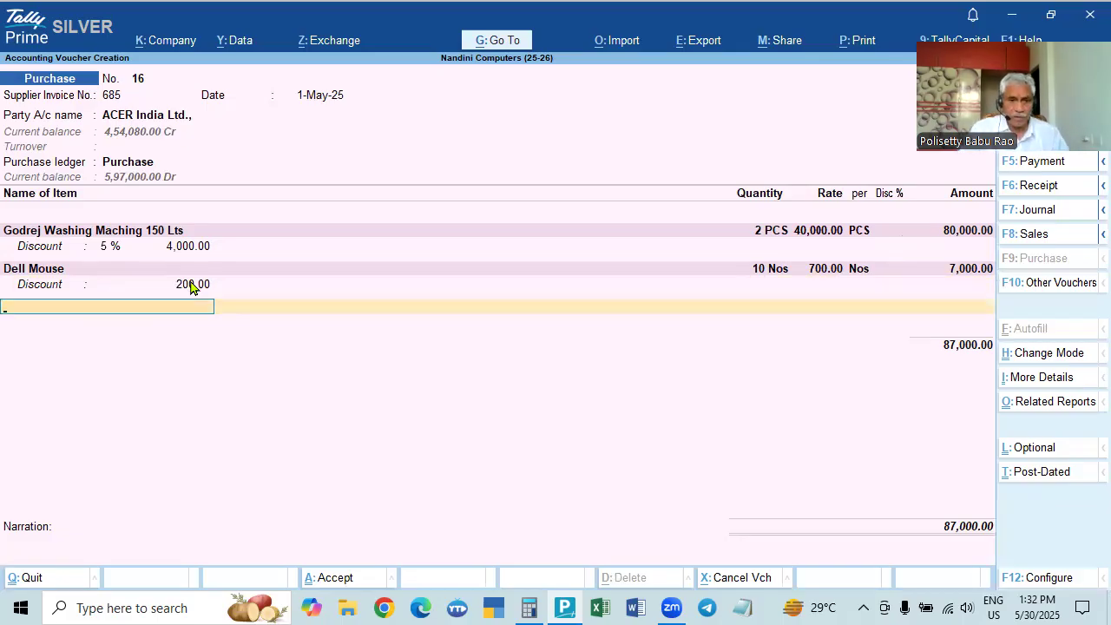
{"action": "left_click", "coordinate": [191, 287]}
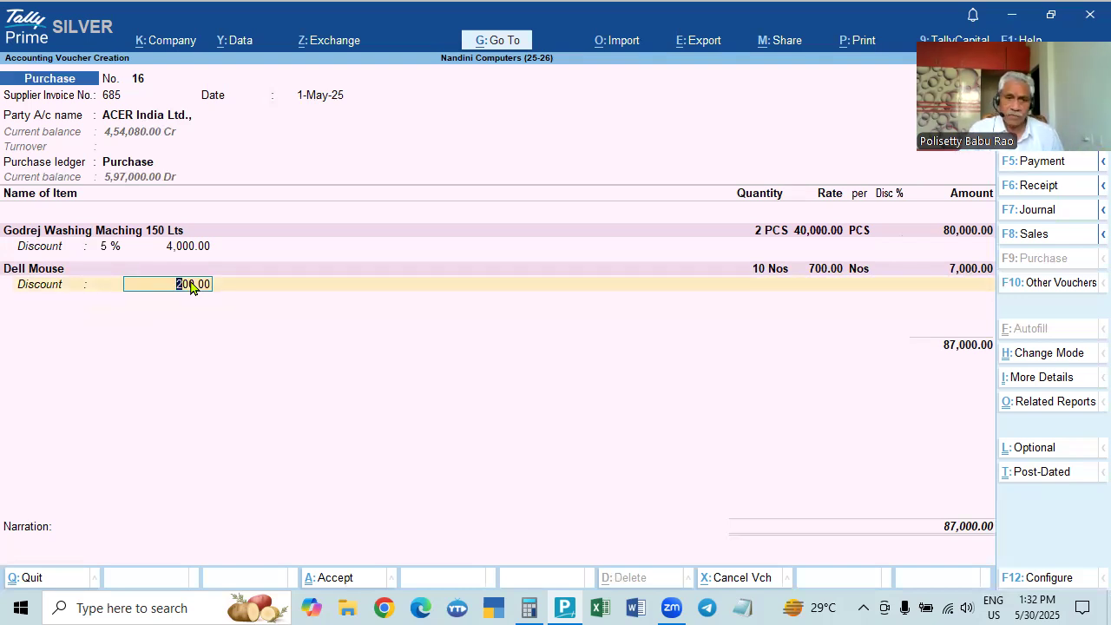
{"action": "key", "text": "Return"}
{"action": "key", "text": "Return"}
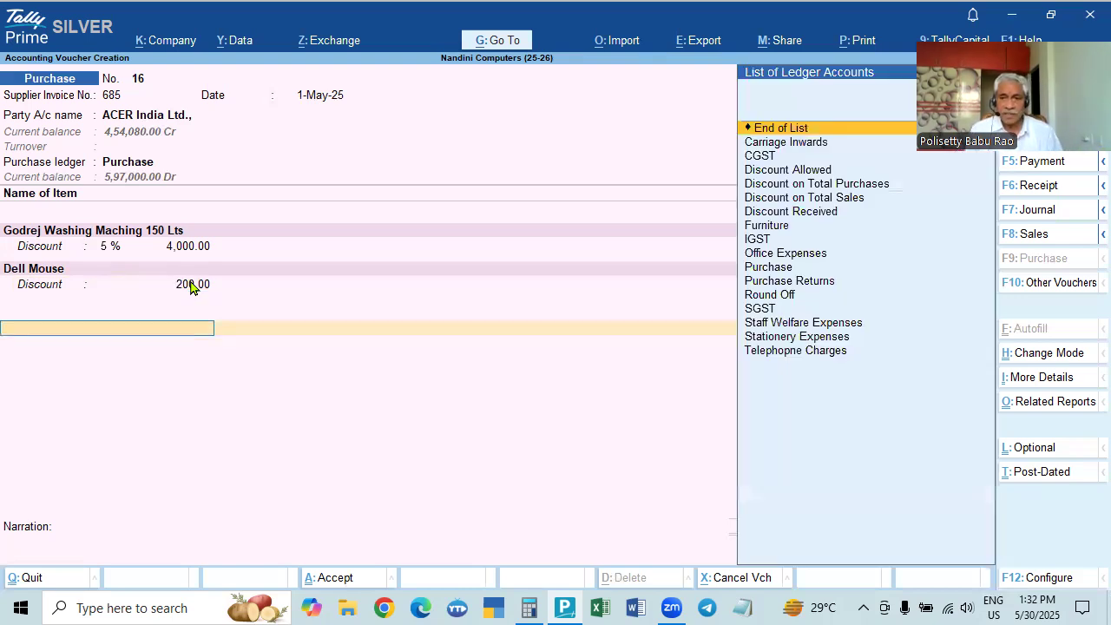
Review the Dell Mouse's discount amount and add the Discount Received ledger below the stock items.
{"action": "left_click", "coordinate": [191, 287]}
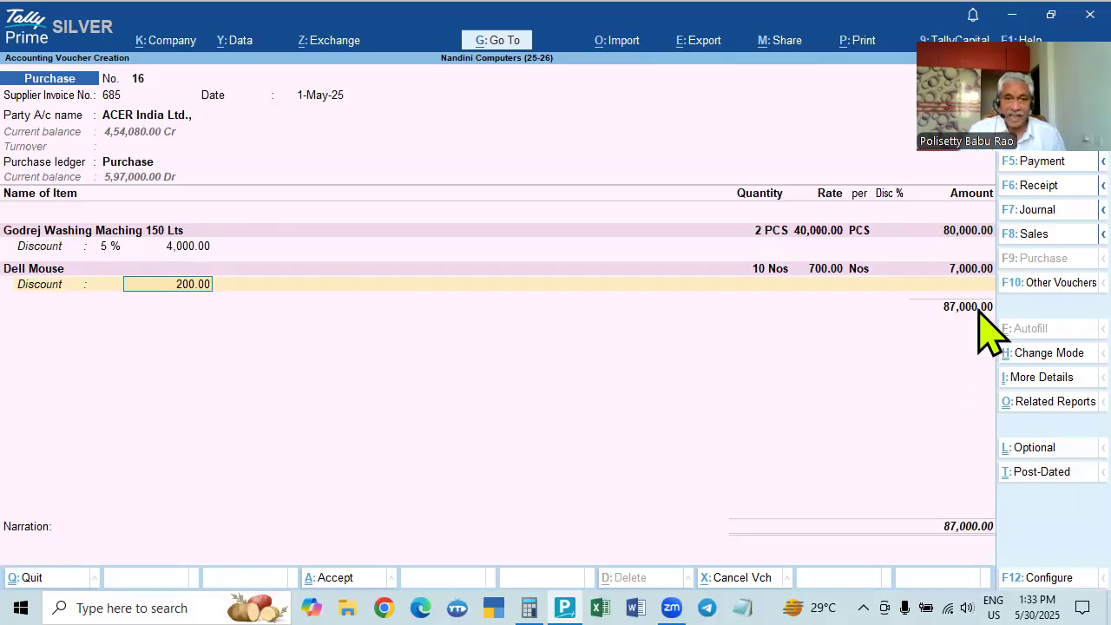
{"action": "key", "text": "Return"}
{"action": "key", "text": "Return"}
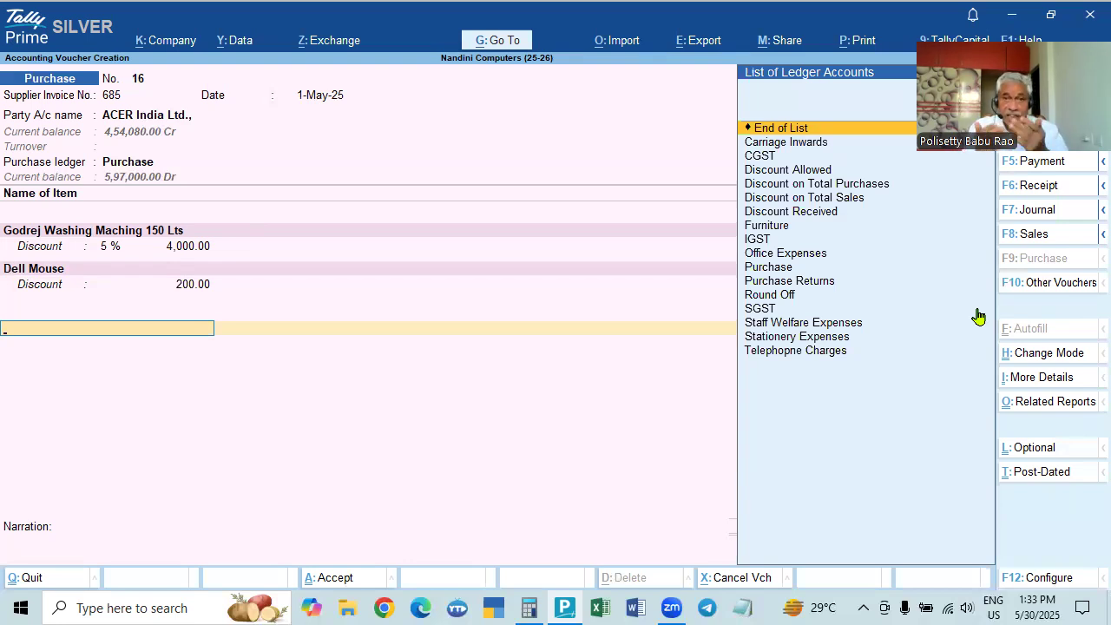
{"action": "left_click", "coordinate": [806, 214]}
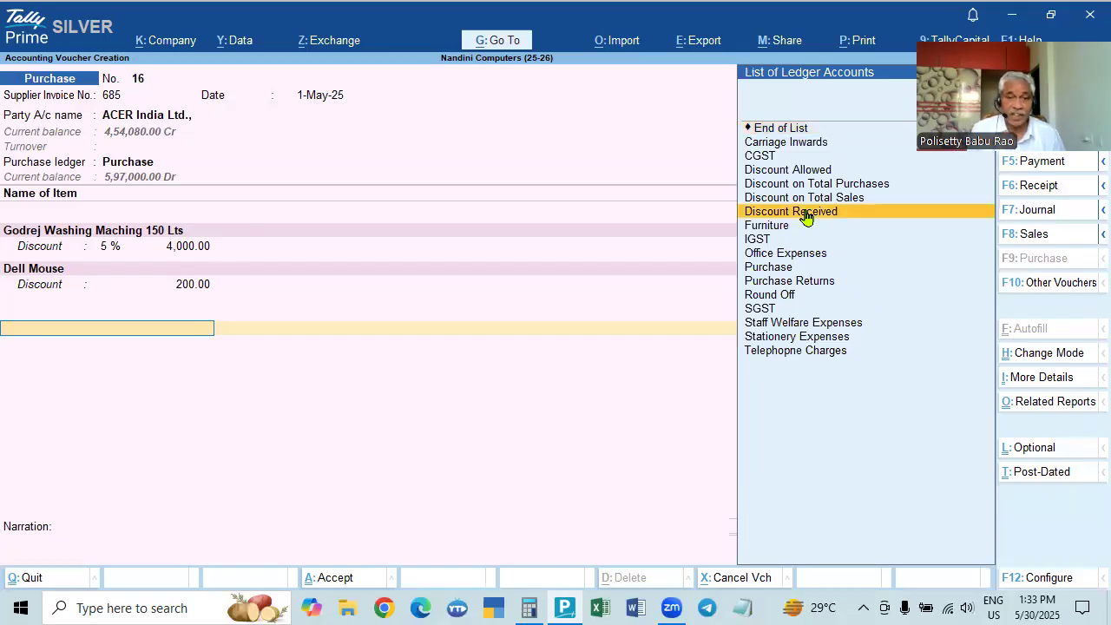
{"action": "left_click", "coordinate": [807, 215]}
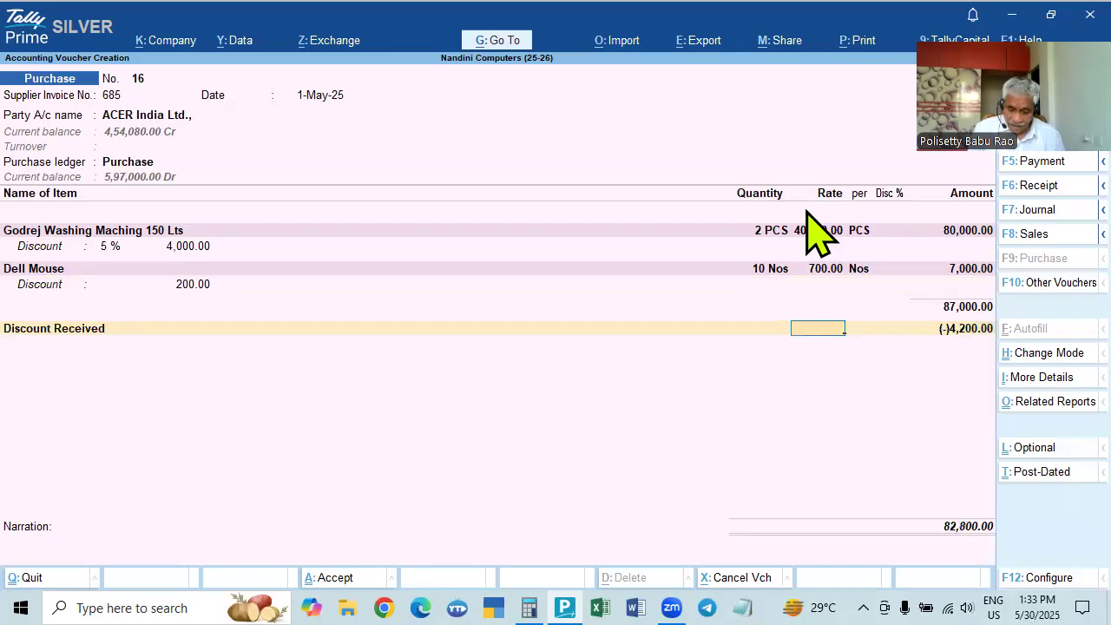
Examine the group and ledger type of the Discount Received ledger from the voucher, and save it without changes.
{"action": "key", "text": "BackSpace"}
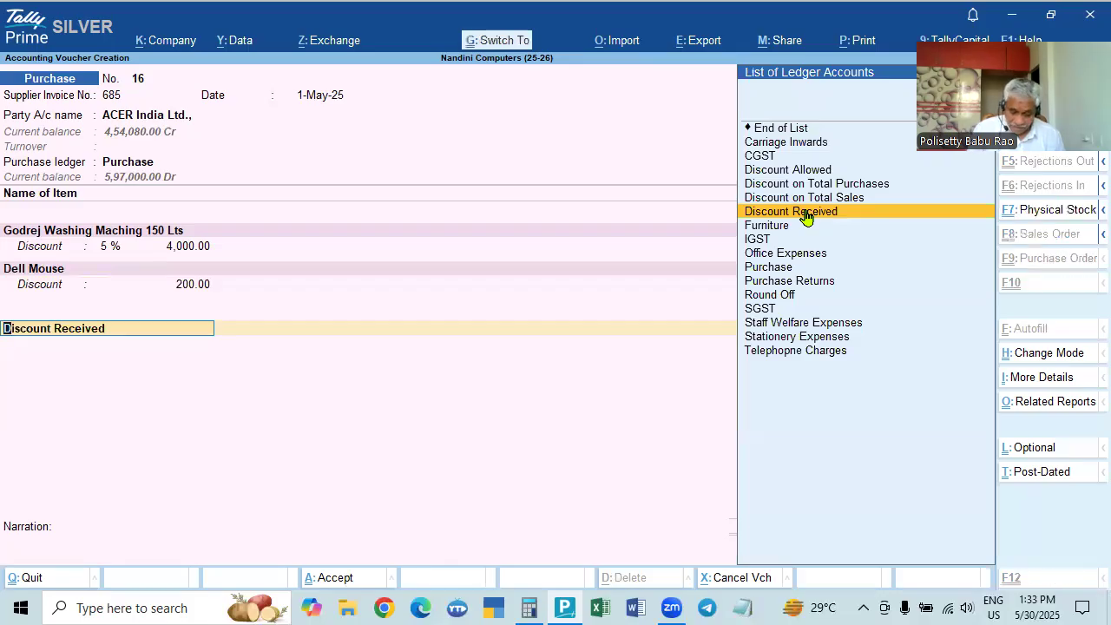
{"action": "key", "text": "ctrl+Return"}
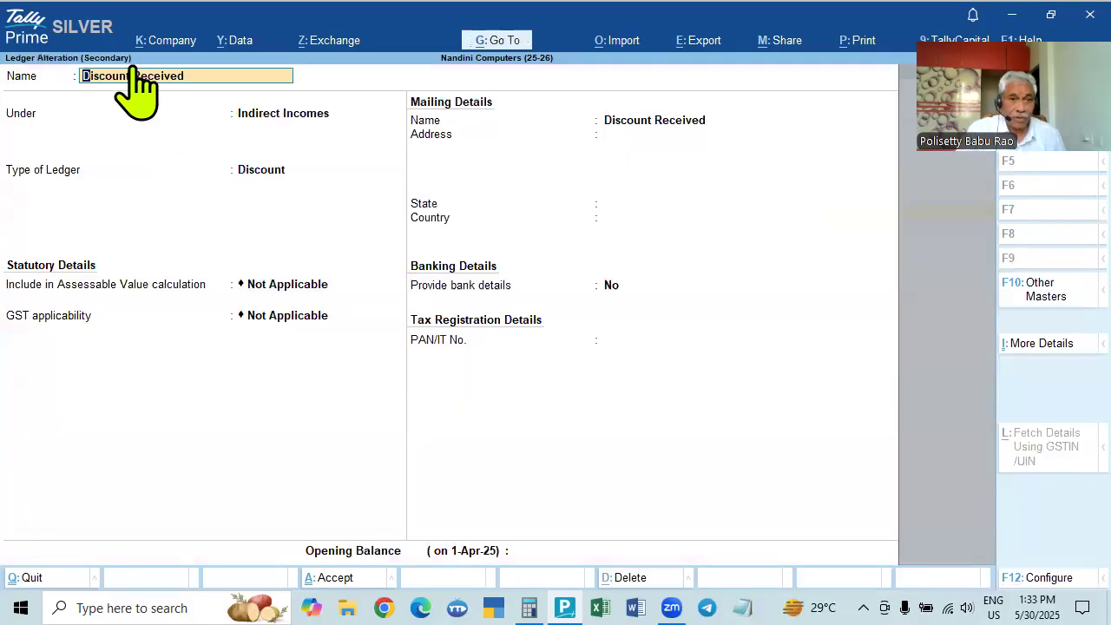
{"action": "left_click", "coordinate": [283, 114]}
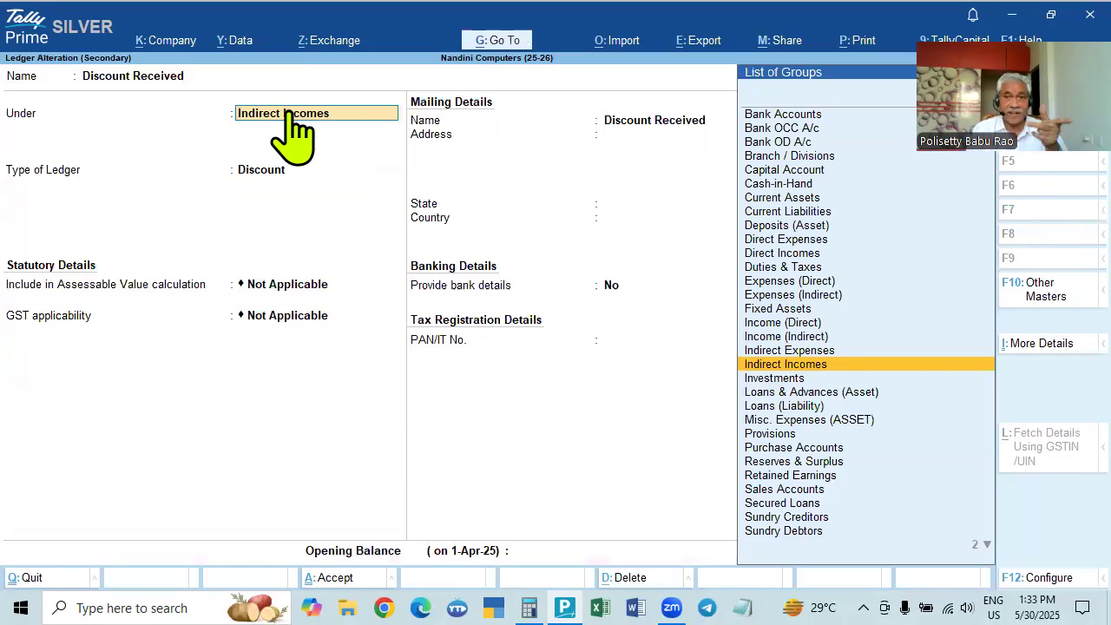
{"action": "key", "text": "Return"}
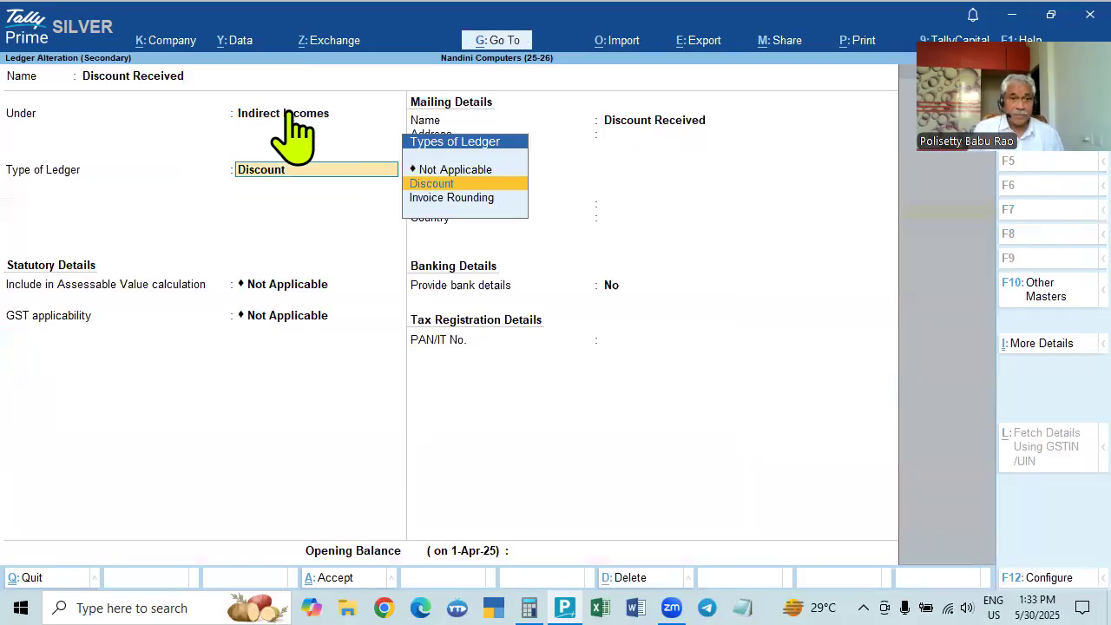
{"action": "key", "text": "BackSpace"}
{"action": "key", "text": "ctrl+a"}
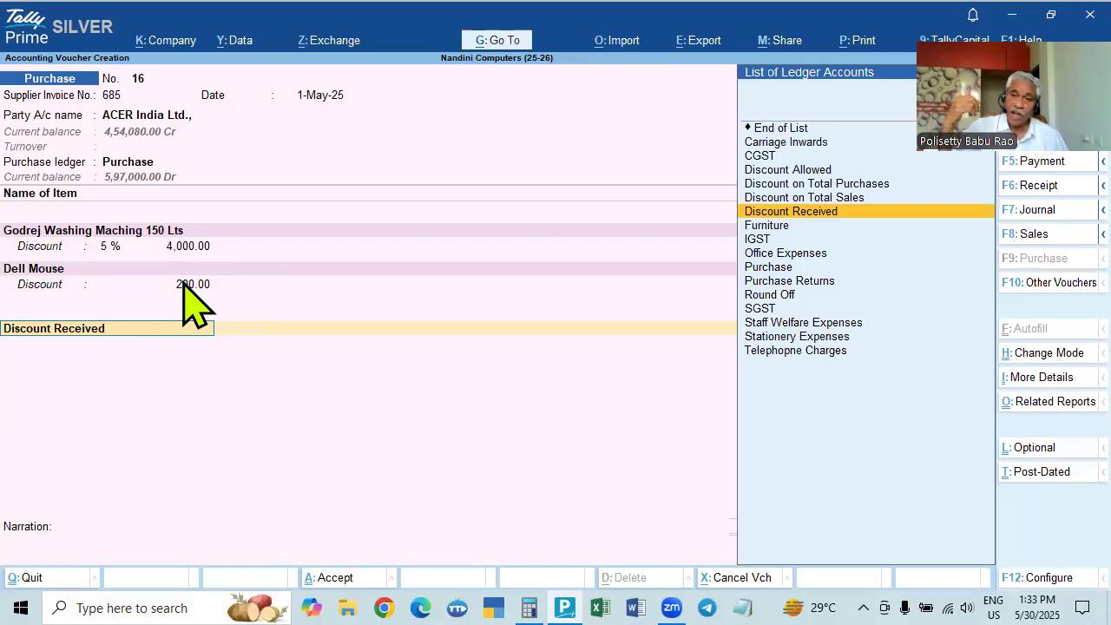
Check the Discount Received ledger's type of ledger and statutory details once more, and return to the voucher without changing them.
{"action": "key", "text": "ctrl+Return"}
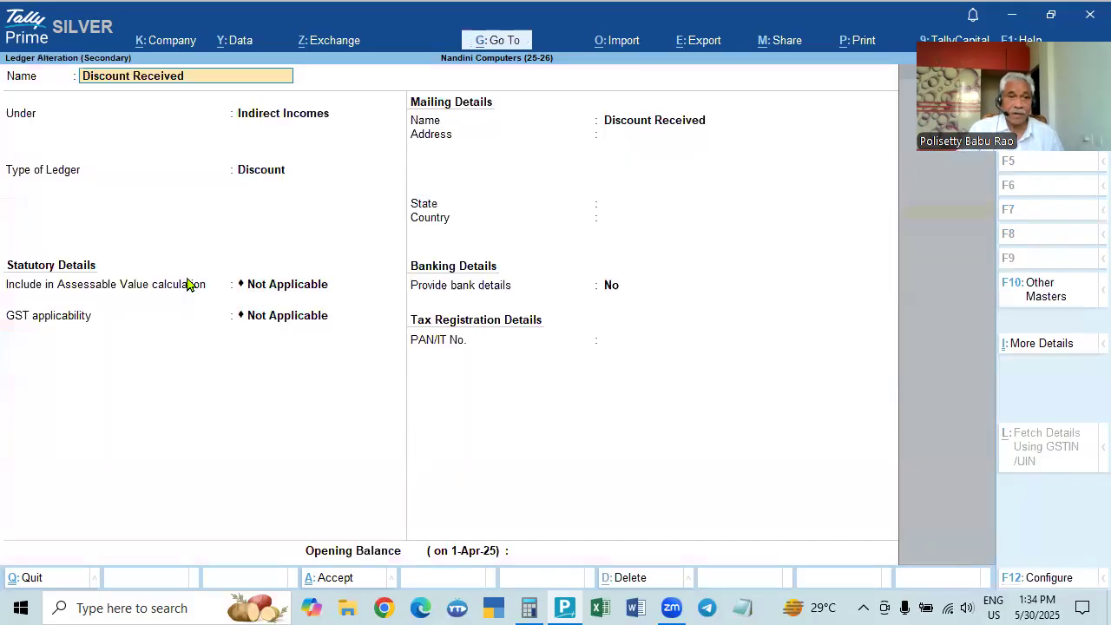
{"action": "key", "text": "Return"}
{"action": "key", "text": "Return"}
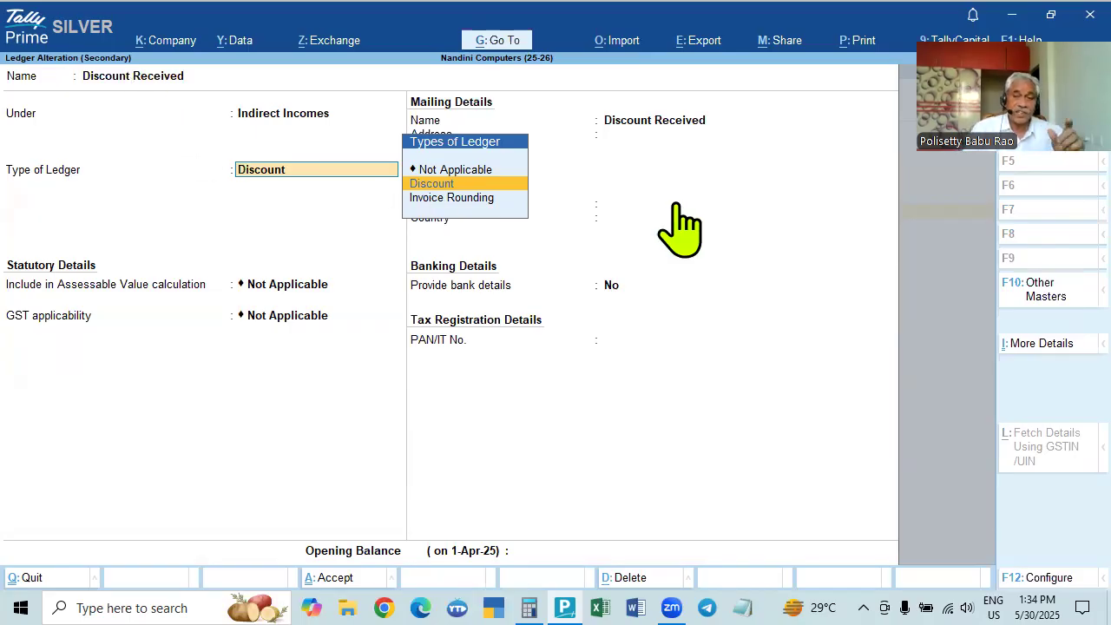
{"action": "key", "text": "Return"}
{"action": "key", "text": "Return"}
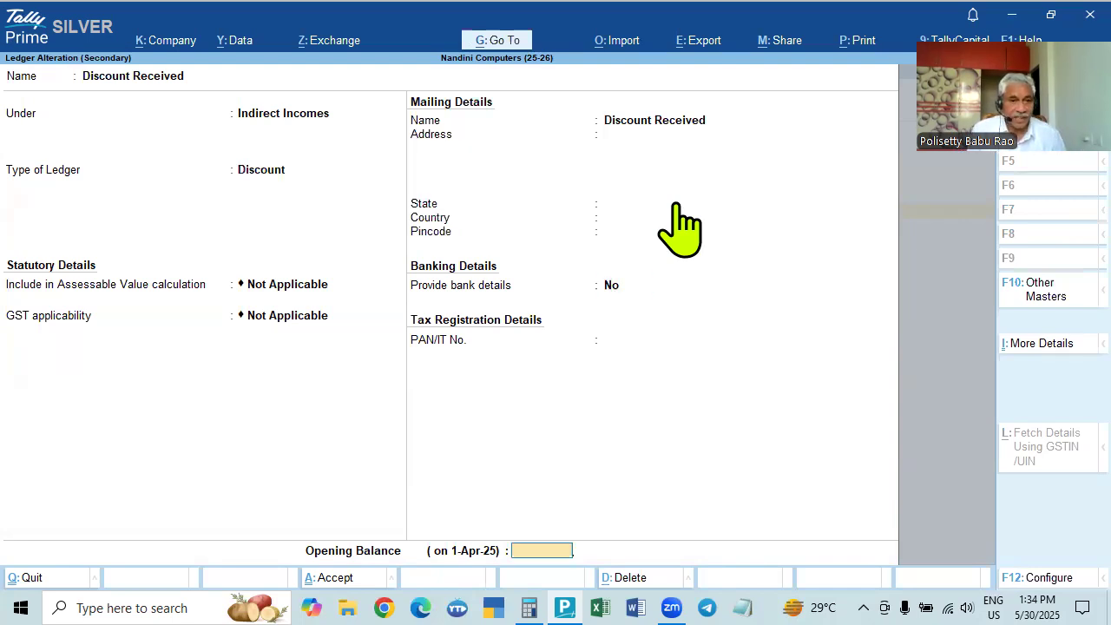
{"action": "key", "text": "Return"}
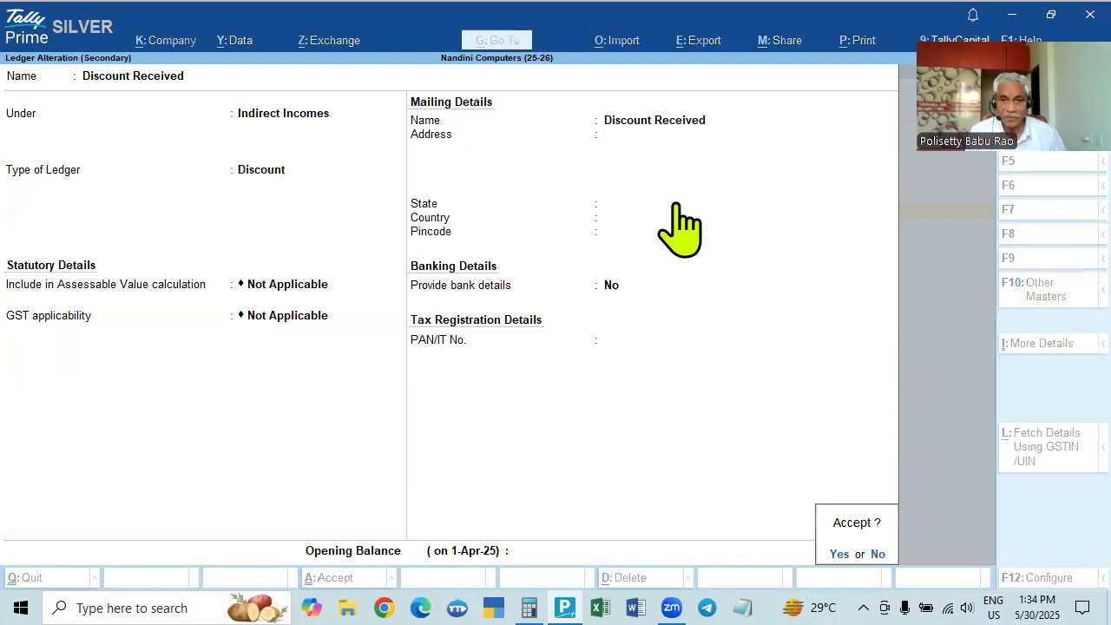
{"action": "key", "text": "Return"}
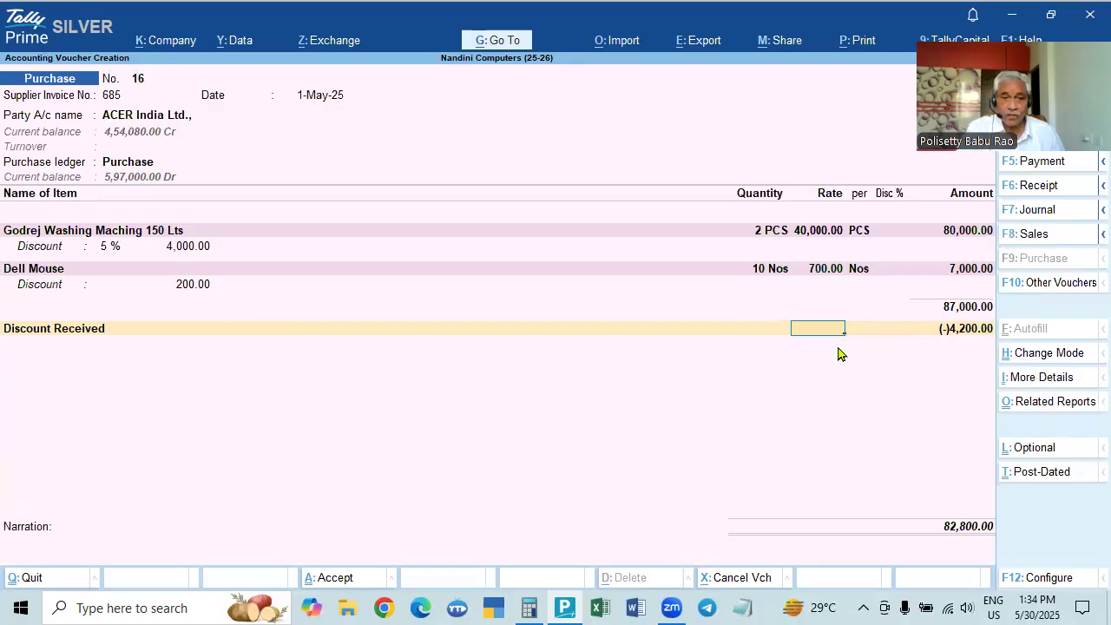
Clear the Dell Mouse's discount amount and return to the Discount Received line.
{"action": "left_click", "coordinate": [184, 291]}
{"action": "key", "text": "BackSpace"}
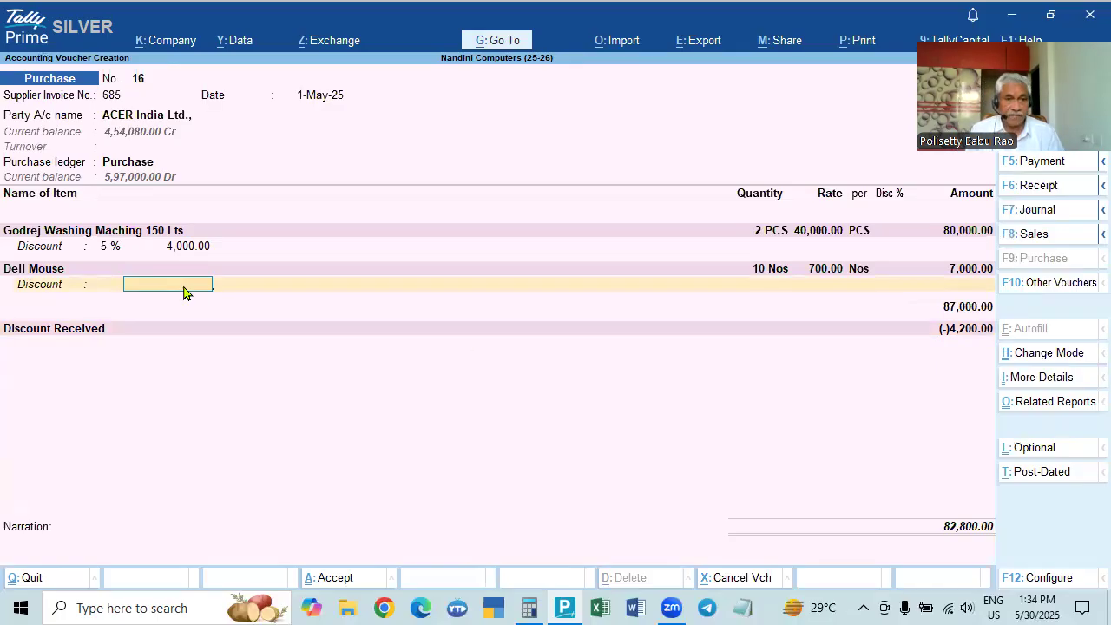
{"action": "key", "text": "Return"}
{"action": "key", "text": "Return"}
{"action": "key", "text": "Return"}
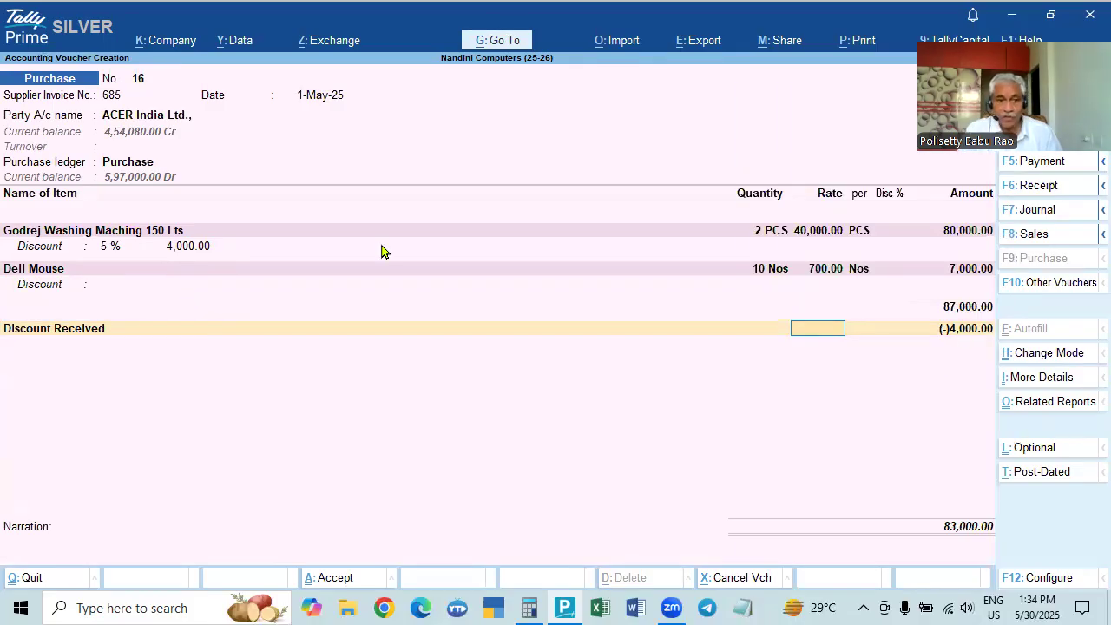
Enter a discount amount of 500 for the Dell Mouse and return to the Discount Received line.
{"action": "left_click", "coordinate": [183, 284]}
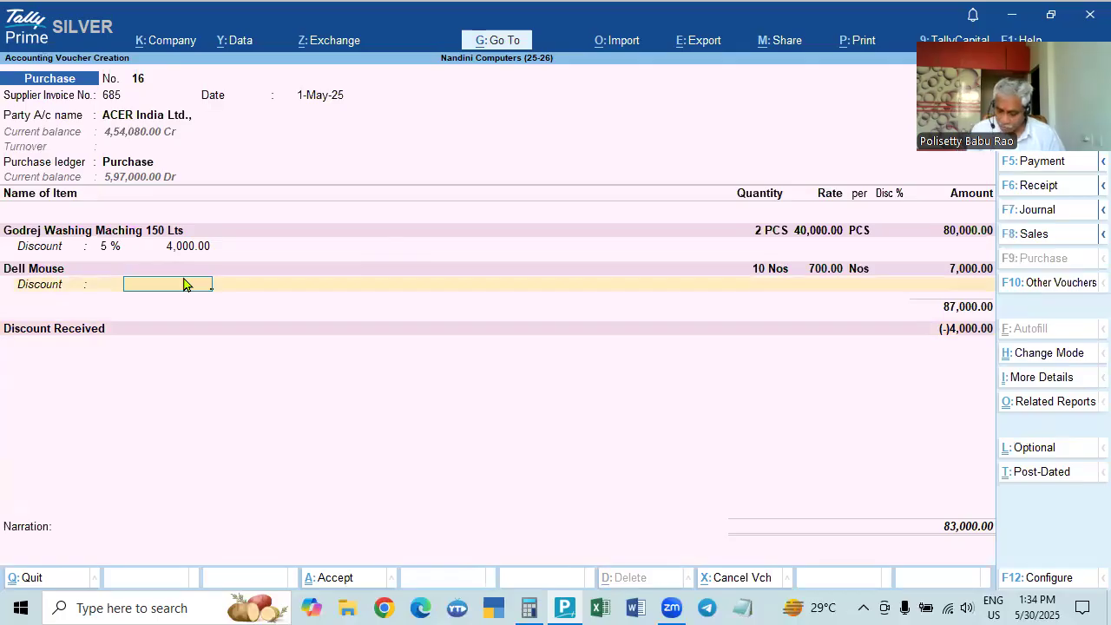
{"action": "type", "text": "500"}
{"action": "key", "text": "Return"}
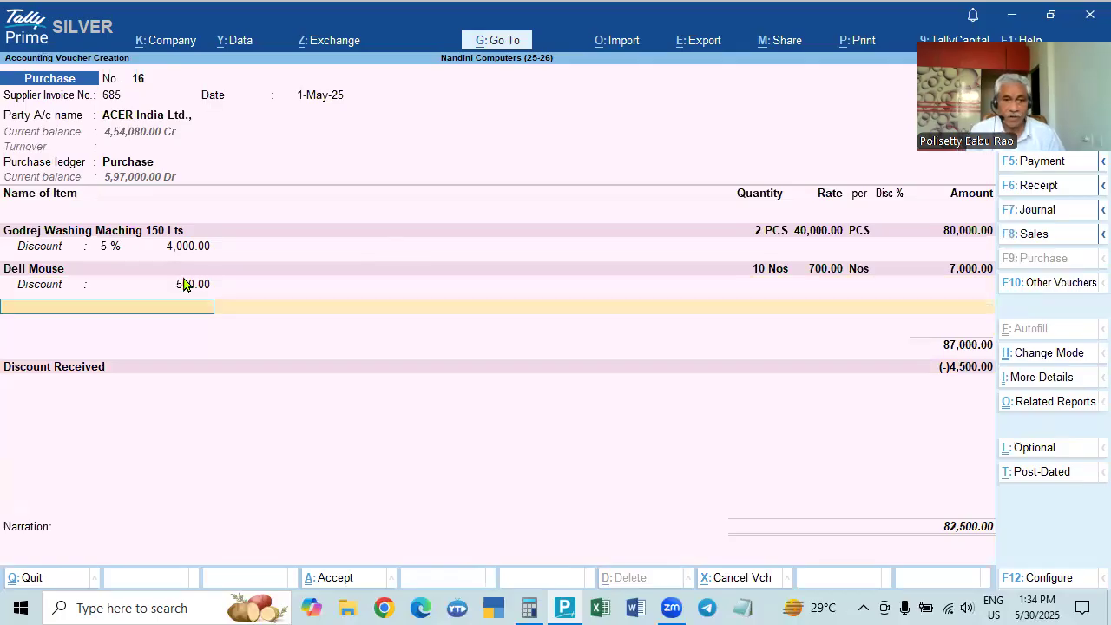
{"action": "key", "text": "Return"}
{"action": "key", "text": "Return"}
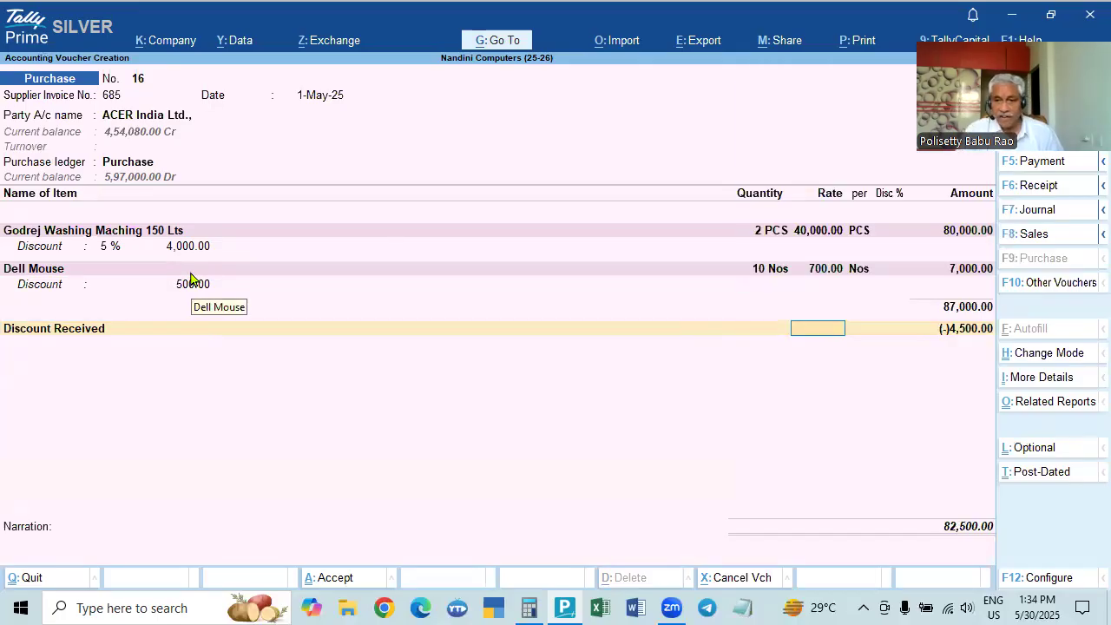
Set the Dell Mouse's discount amount to 200 and accept the Discount Received line.
{"action": "left_click", "coordinate": [191, 292]}
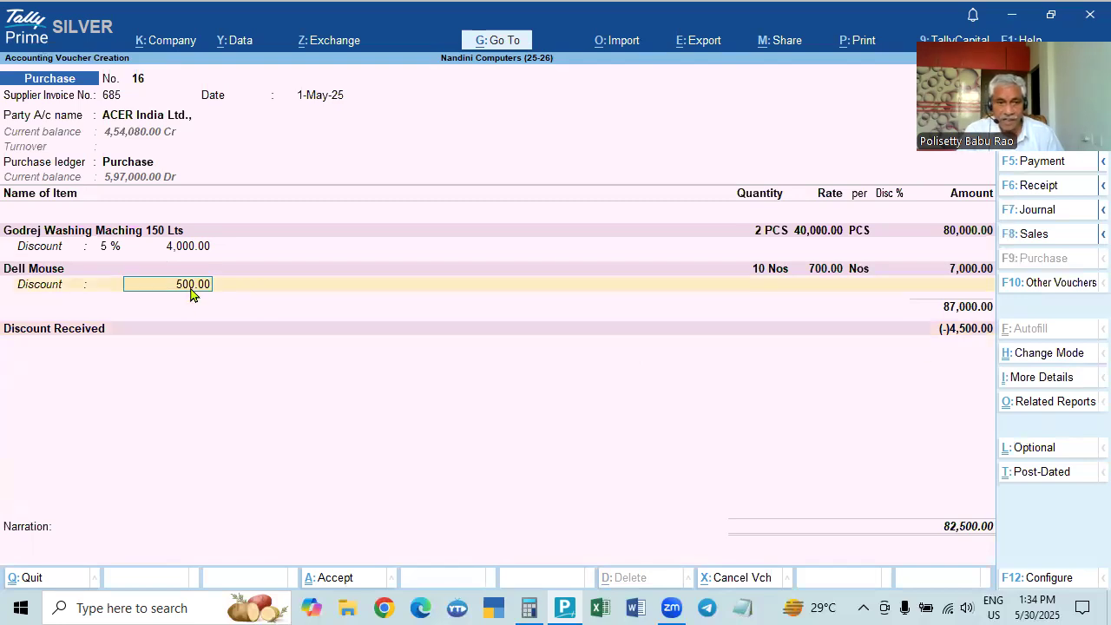
{"action": "type", "text": "2"}
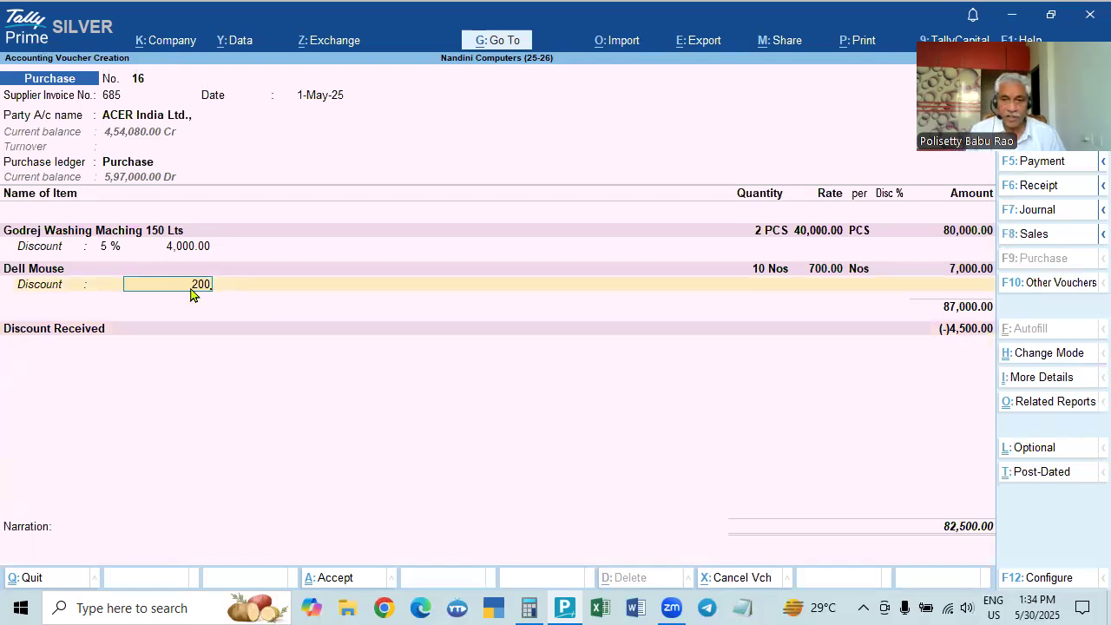
{"action": "key", "text": "Return"}
{"action": "key", "text": "Return"}
{"action": "key", "text": "Return"}
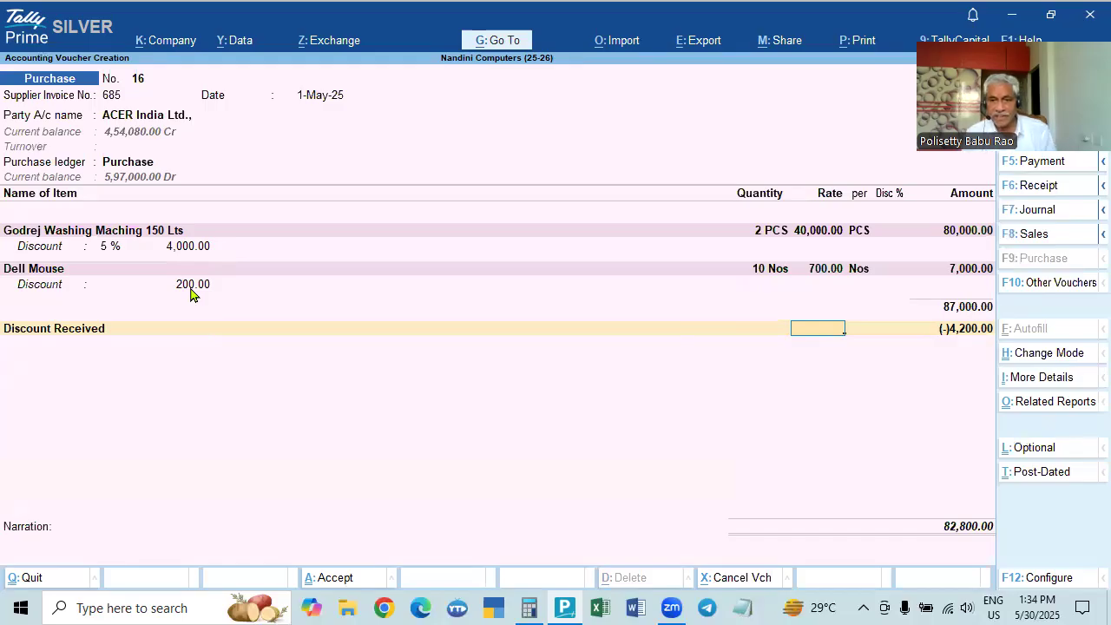
{"action": "key", "text": "Return"}
{"action": "key", "text": "Return"}
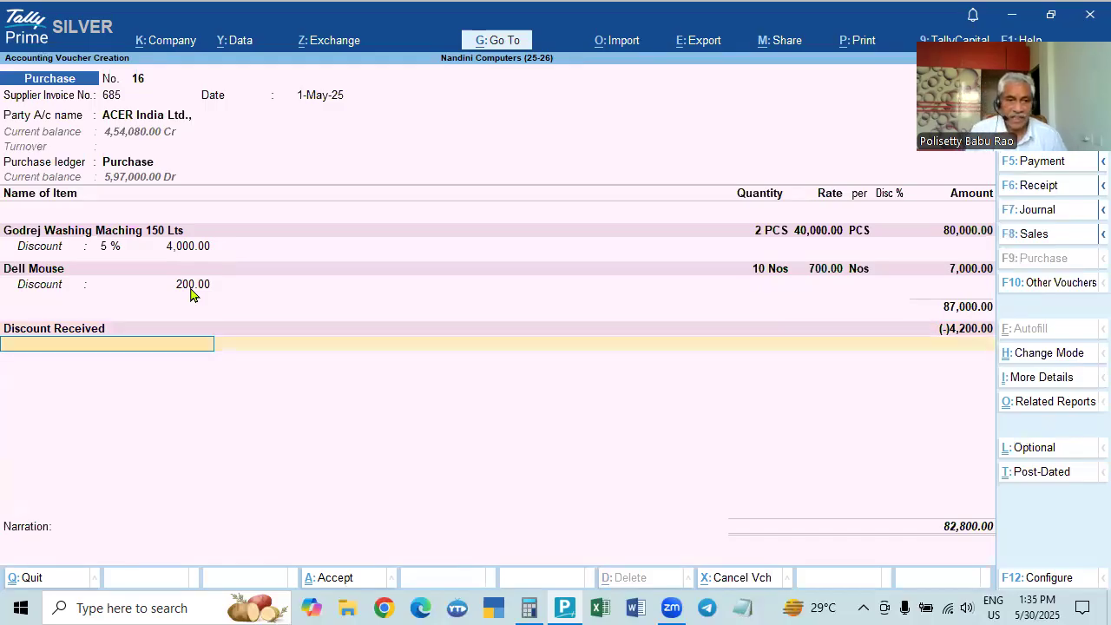
Start a CGST ledger line, and check the ACER India Ltd. party ledger from the voucher without changing it.
{"action": "type", "text": "Cg"}
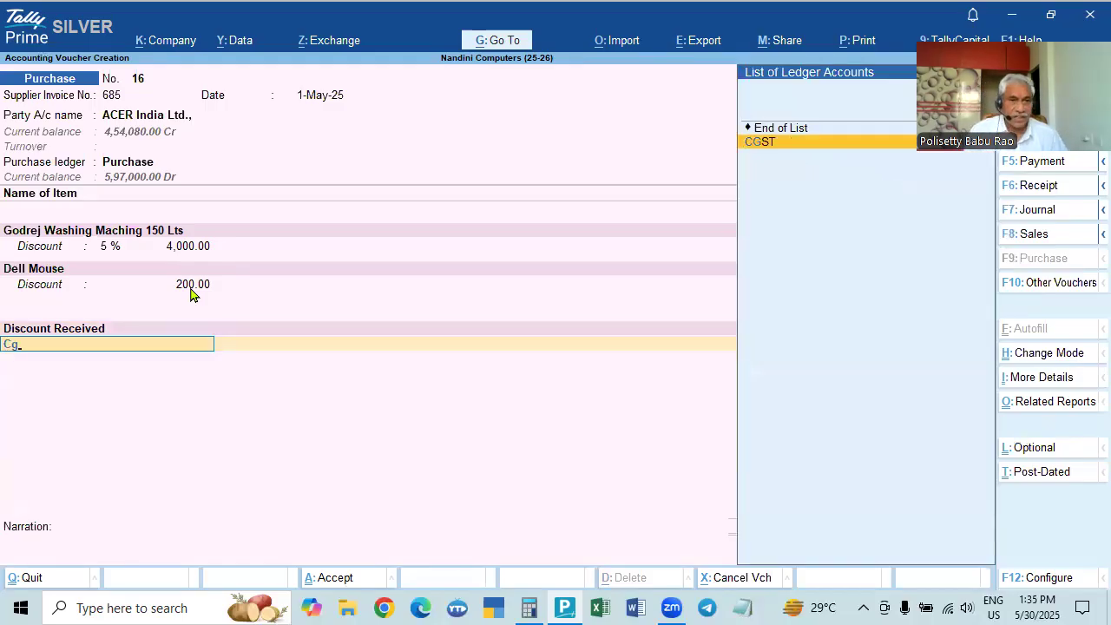
{"action": "left_click", "coordinate": [156, 121]}
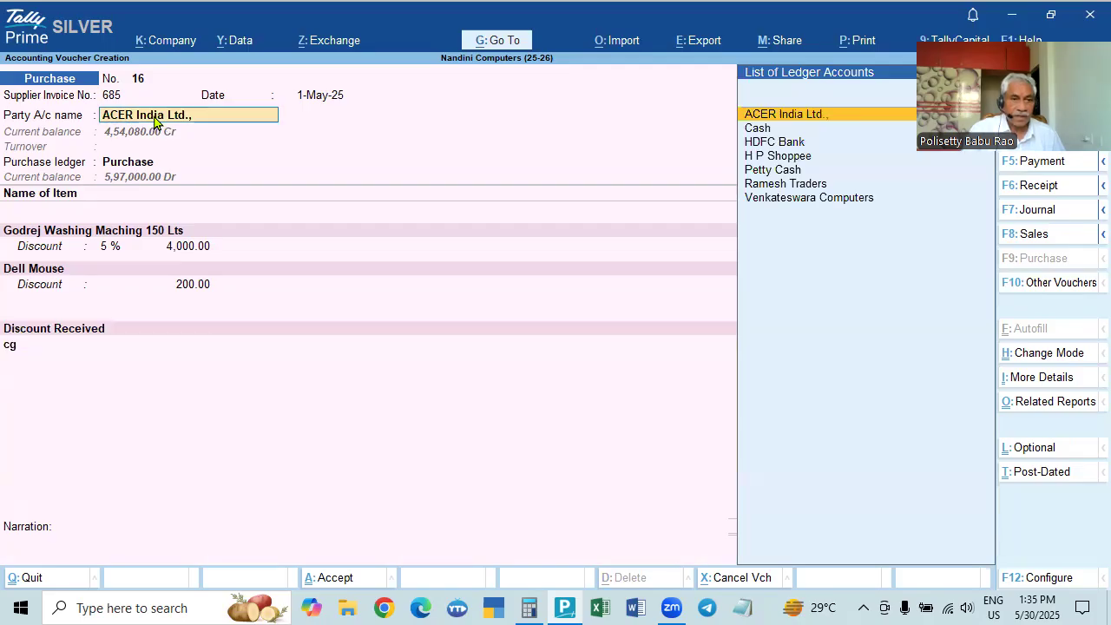
{"action": "key", "text": "ctrl+Return"}
{"action": "key", "text": "Escape"}
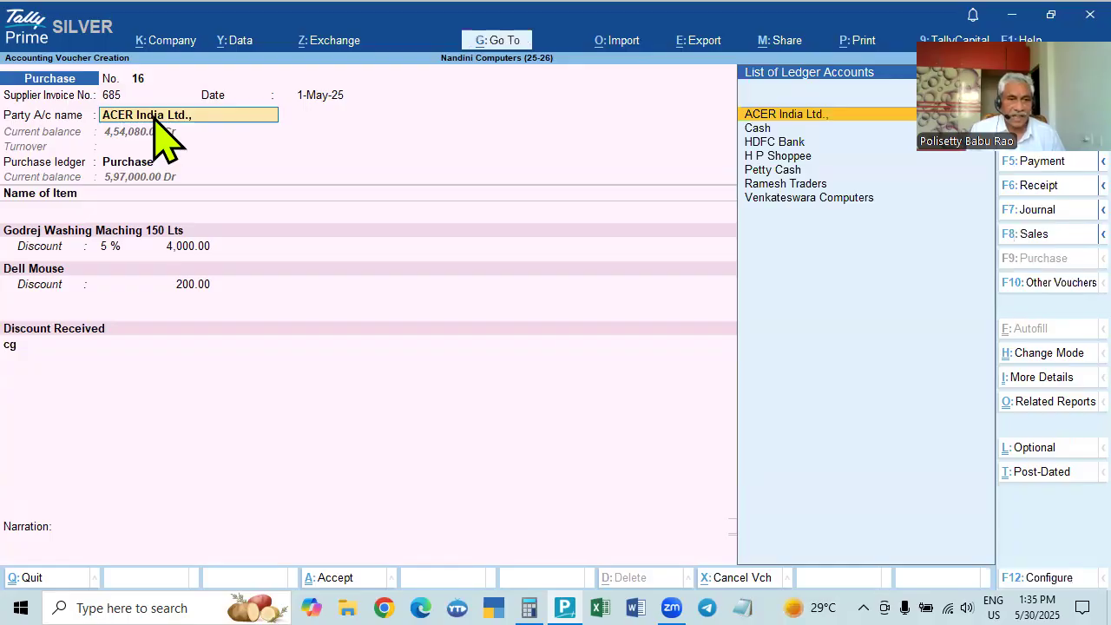
Add the CGST and SGST ledgers below Discount Received and end the ledger list.
{"action": "left_click", "coordinate": [58, 332]}
{"action": "key", "text": "Return"}
{"action": "key", "text": "Return"}
{"action": "key", "text": "Return"}
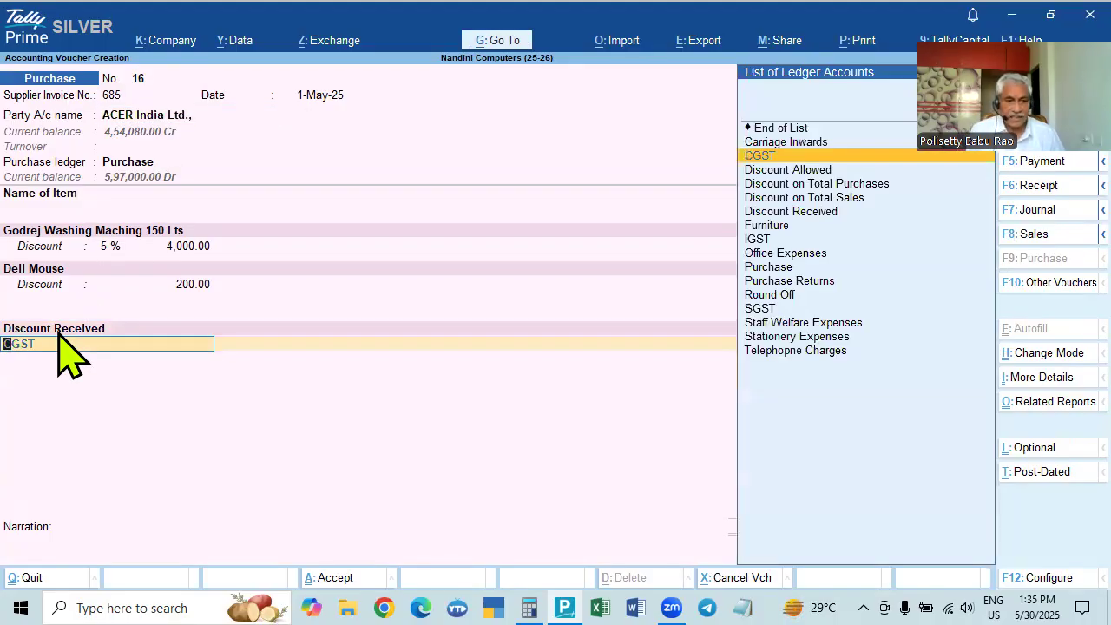
{"action": "key", "text": "Return"}
{"action": "key", "text": "Return"}
{"action": "type", "text": "S"}
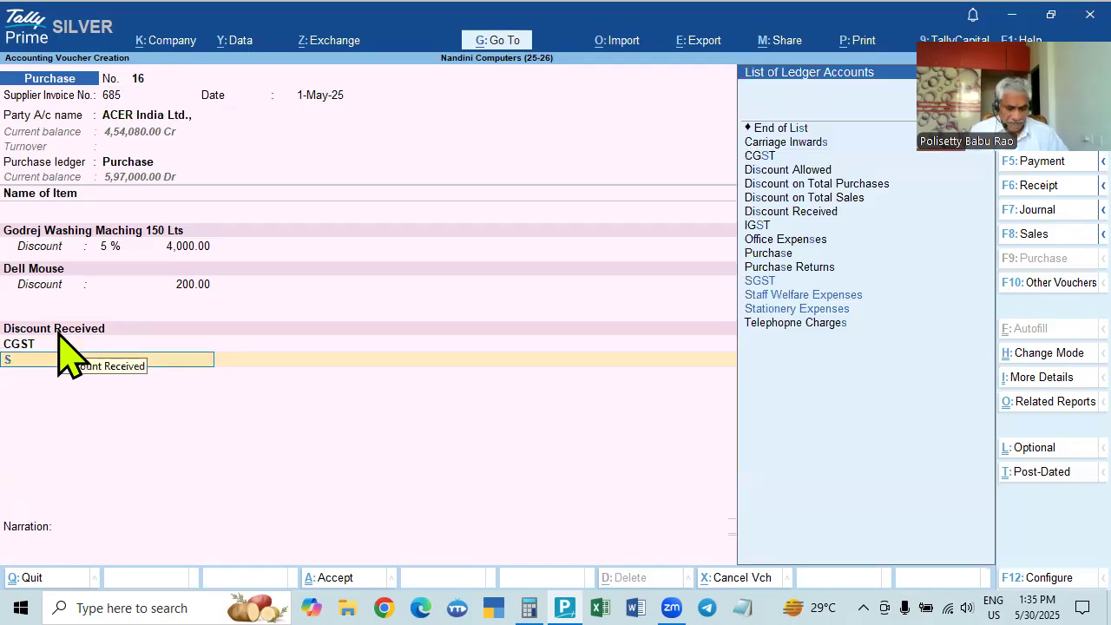
{"action": "key", "text": "Return"}
{"action": "key", "text": "Return"}
{"action": "key", "text": "Return"}
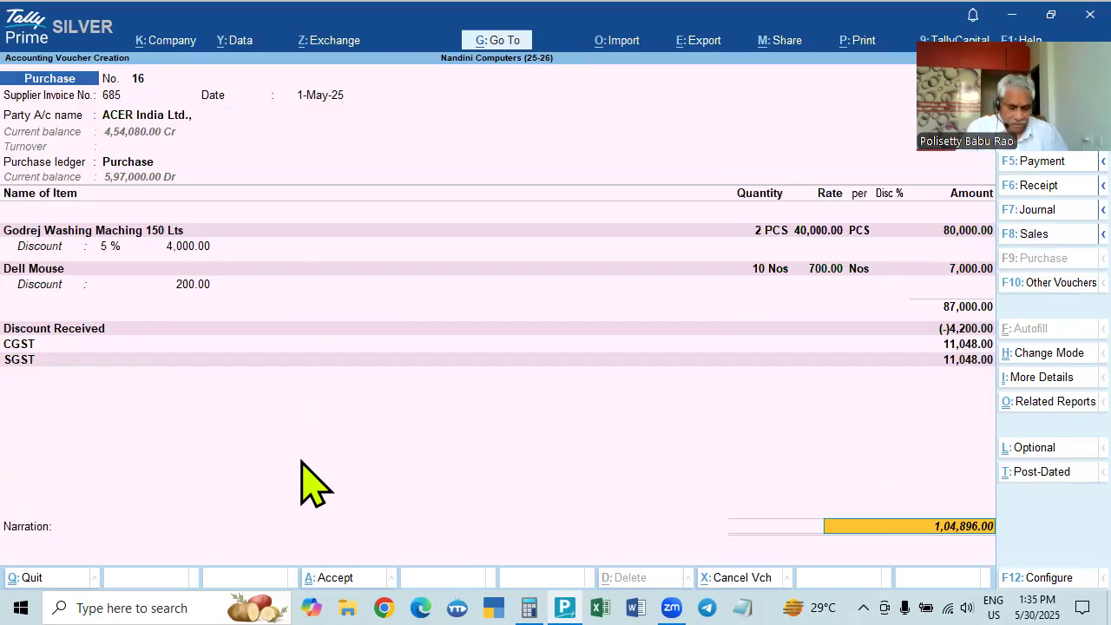
Examine the voucher's GST tax analysis in detailed form, close it, and switch to Calculator.
{"action": "key", "text": "alt+a"}
{"action": "key", "text": "alt+F5"}
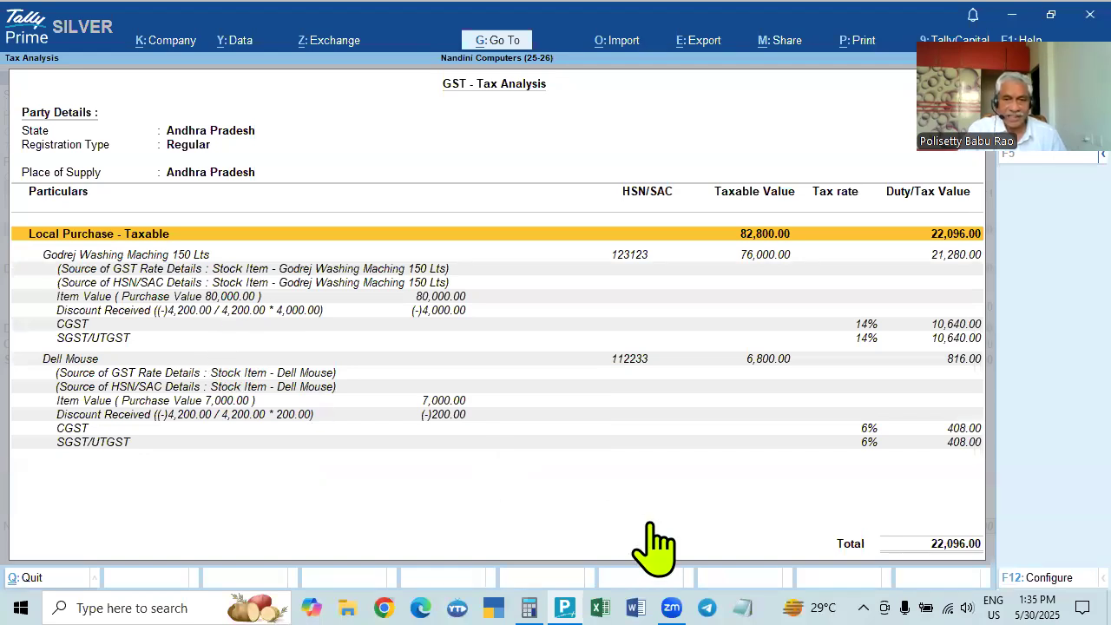
{"action": "key", "text": "Escape"}
{"action": "left_click", "coordinate": [530, 606]}
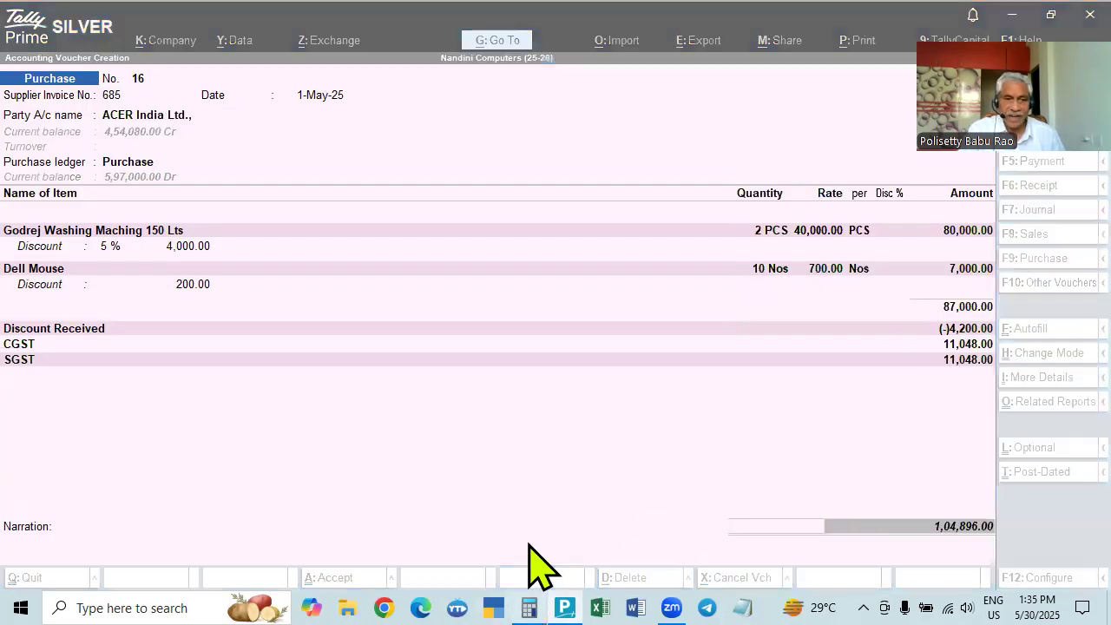
{"action": "type", "text": "4"}
{"action": "key", "text": "BackSpace"}
{"action": "type", "text": "8000"}
{"action": "key", "text": "minus"}
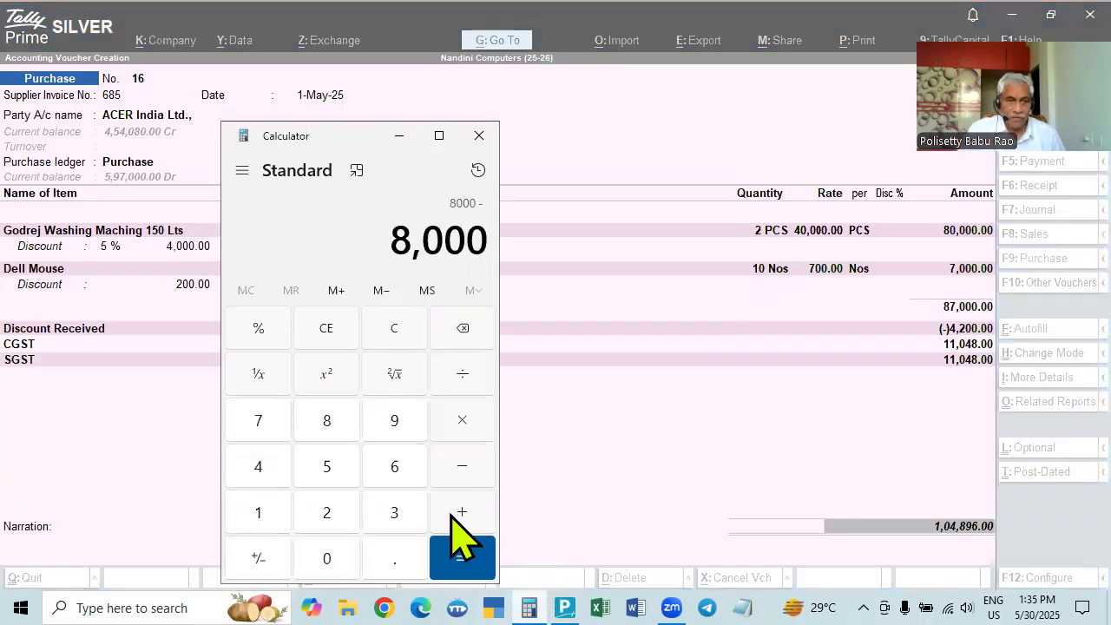
{"action": "type", "text": "400"}
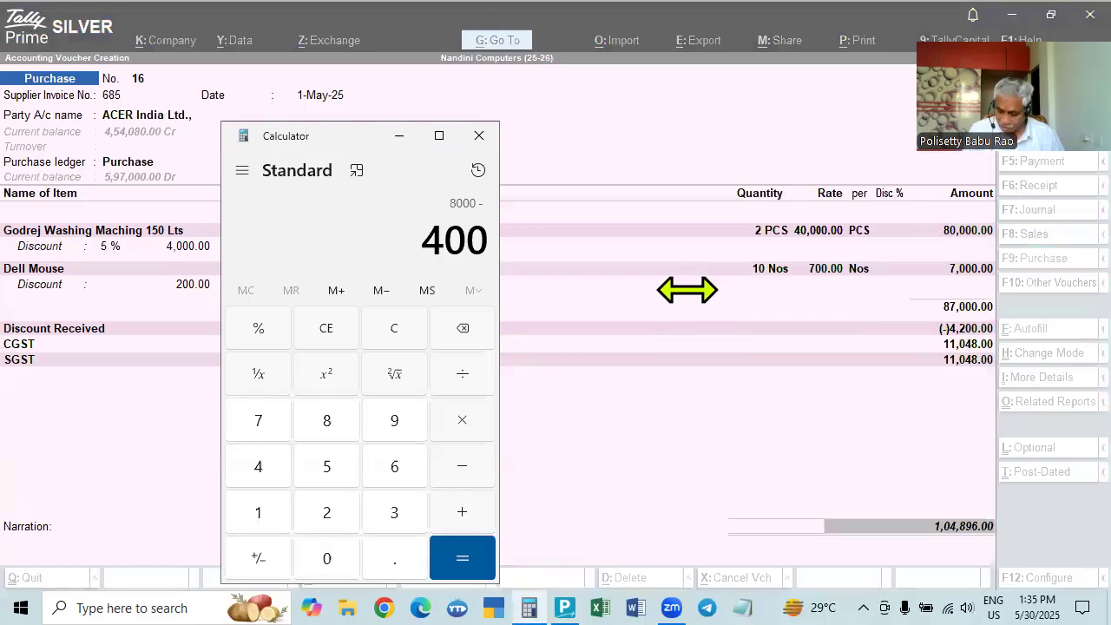
{"action": "type", "text": "0"}
{"action": "key", "text": "Return"}
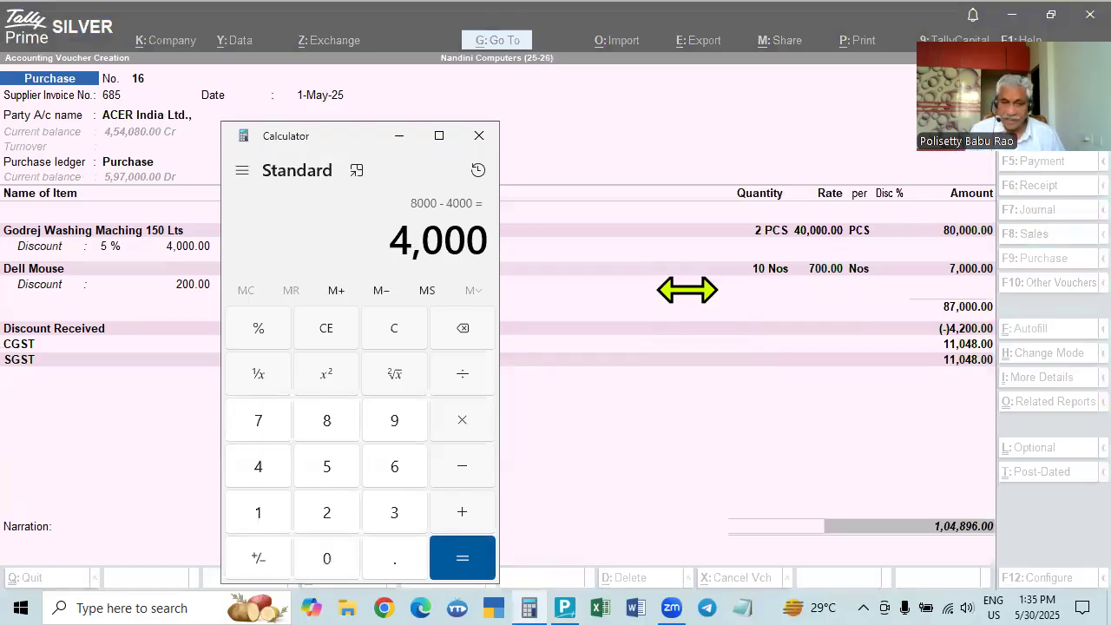
{"action": "key", "text": "Escape"}
Calculate the washing machine's taxable value as 80000 minus 4000, and take 14% of it.
{"action": "type", "text": "80000"}
{"action": "key", "text": "minus"}
{"action": "type", "text": "4000"}
{"action": "key", "text": "Return"}
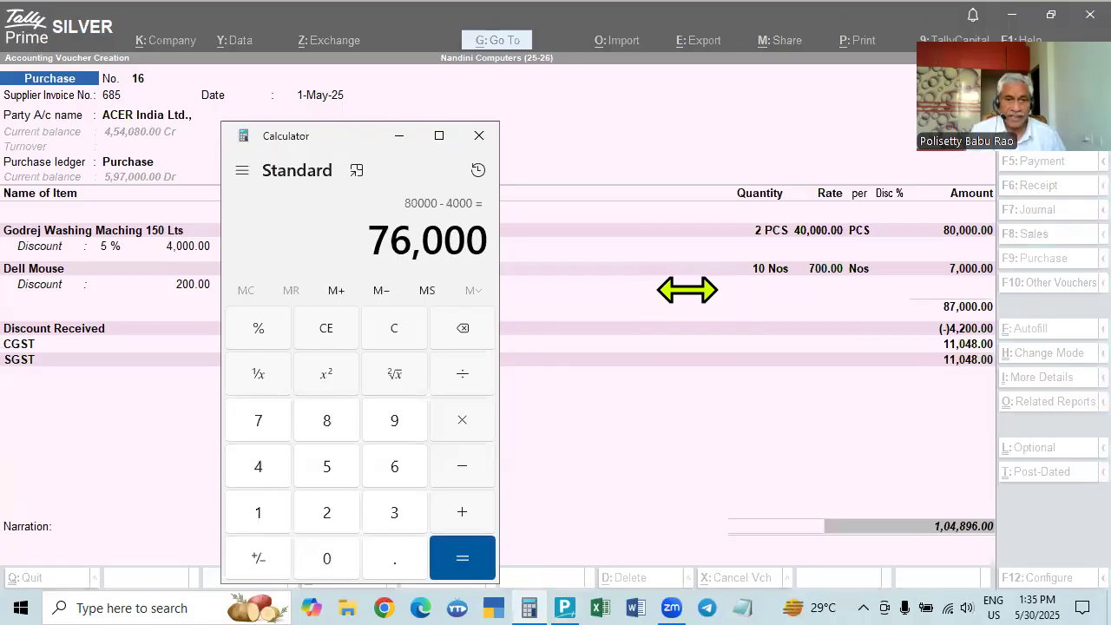
{"action": "key", "text": "asterisk"}
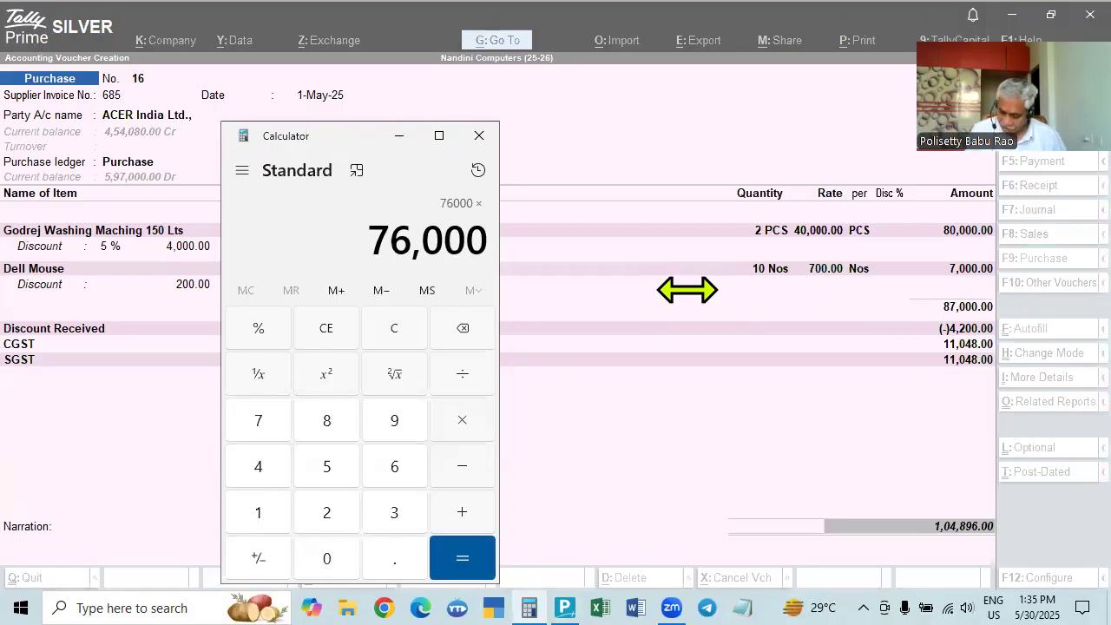
{"action": "type", "text": "14"}
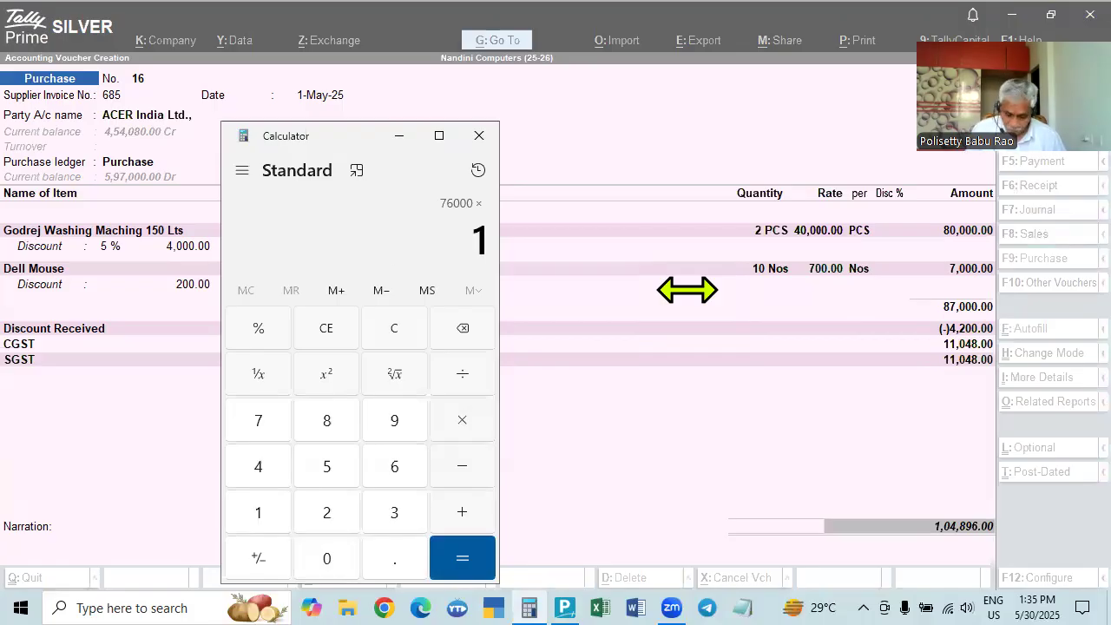
{"action": "key", "text": "percent"}
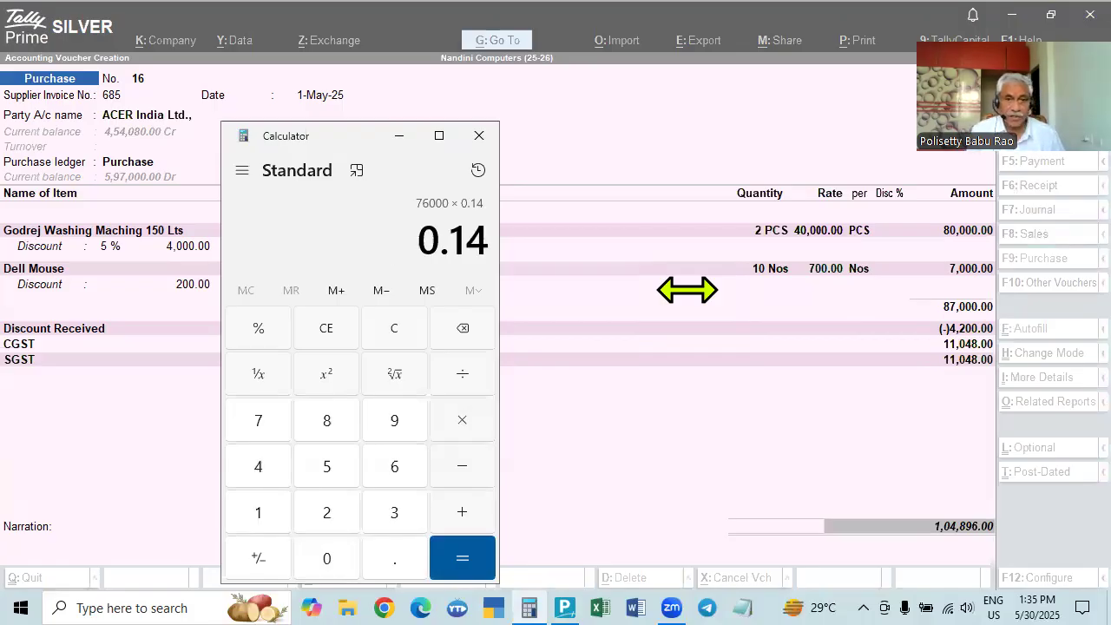
{"action": "key", "text": "Return"}
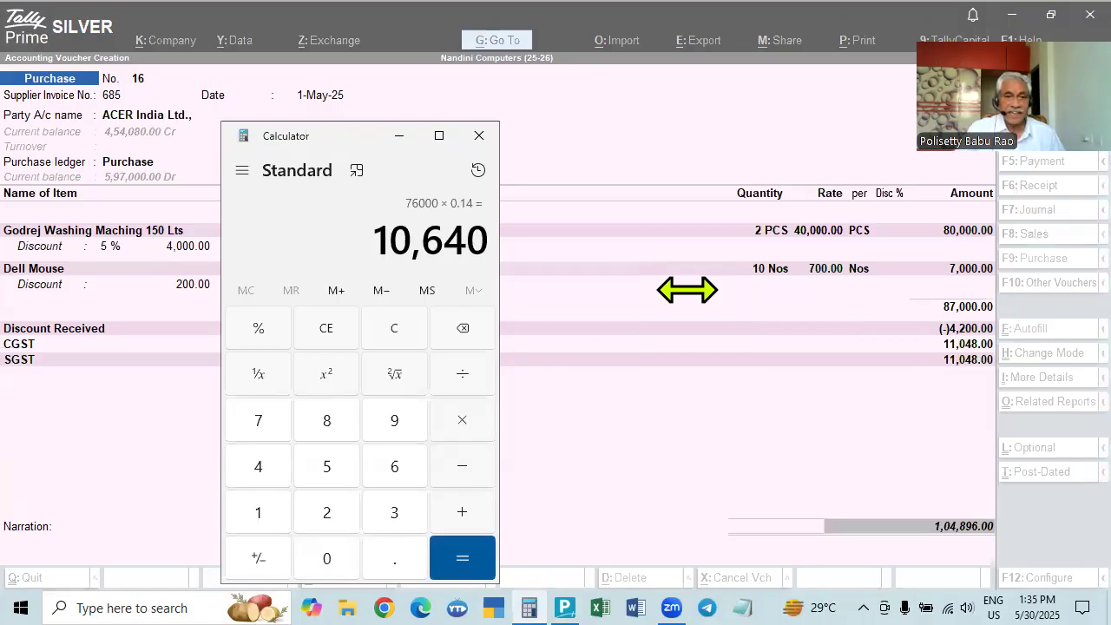
Switch back to TallyPrime, open the detailed GST tax analysis, and compare the washing machine's CGST with the Calculator result.
{"action": "left_click", "coordinate": [148, 419]}
{"action": "key", "text": "ctrl+o"}
{"action": "key", "text": "Return"}
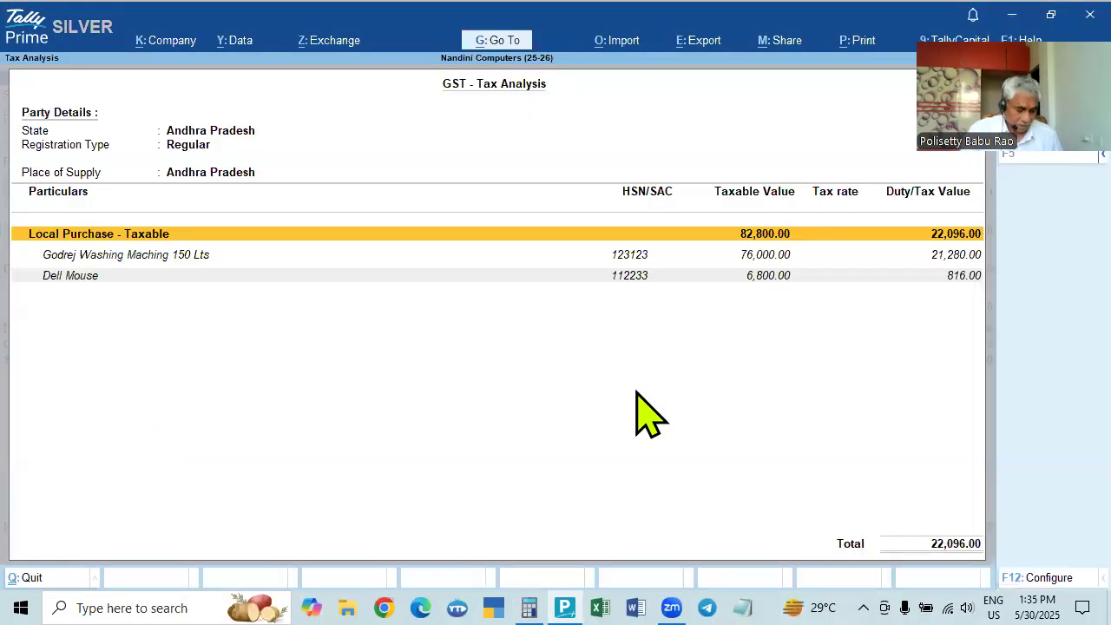
{"action": "key", "text": "alt+F5"}
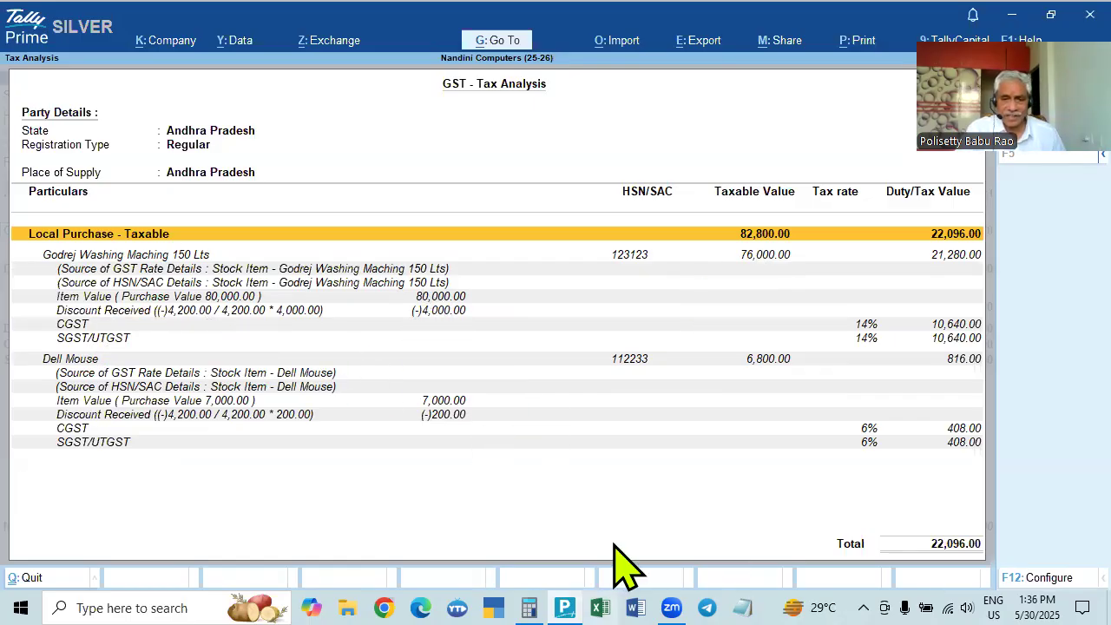
{"action": "left_click", "coordinate": [530, 545]}
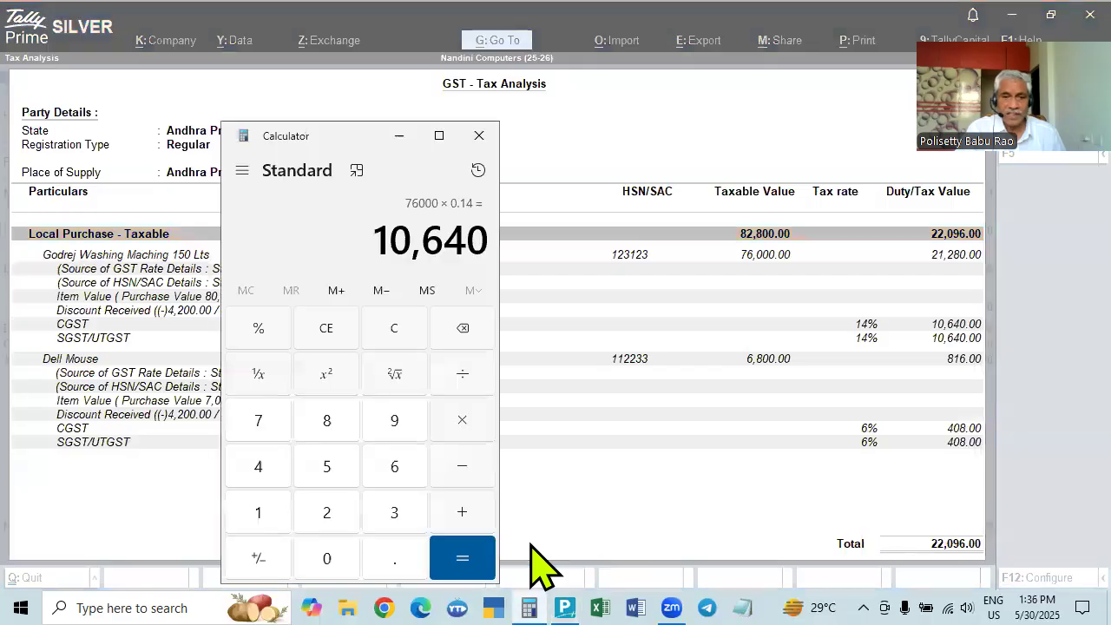
{"action": "left_click", "coordinate": [530, 545]}
Reopen the voucher's detailed GST tax analysis and switch to Calculator for further checking.
{"action": "key", "text": "Return"}
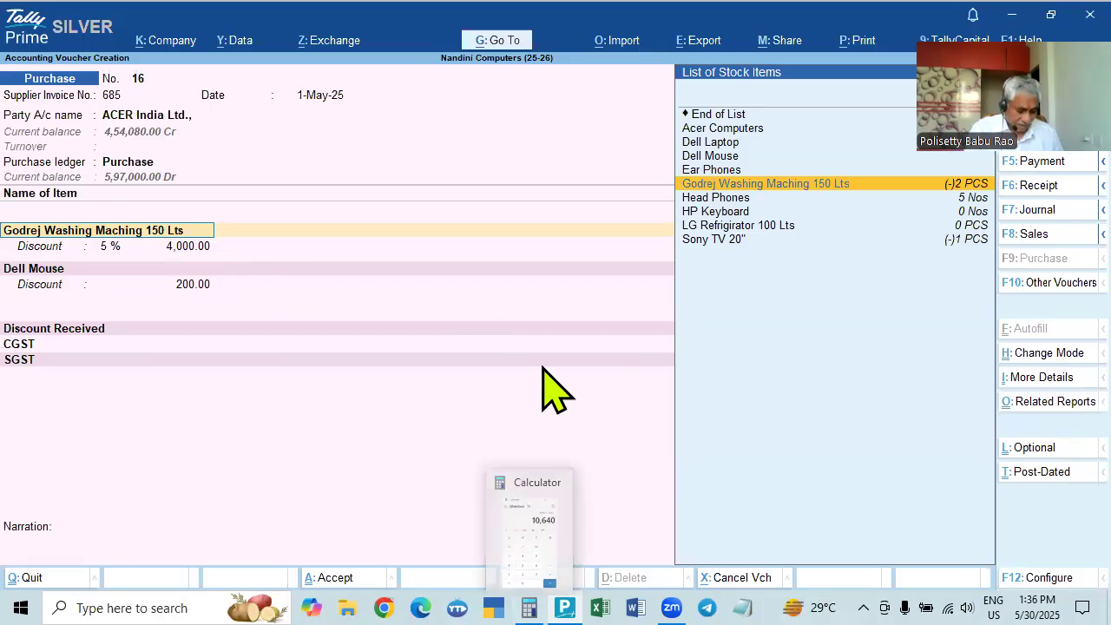
{"action": "key", "text": "Escape"}
{"action": "key", "text": "alt+F5"}
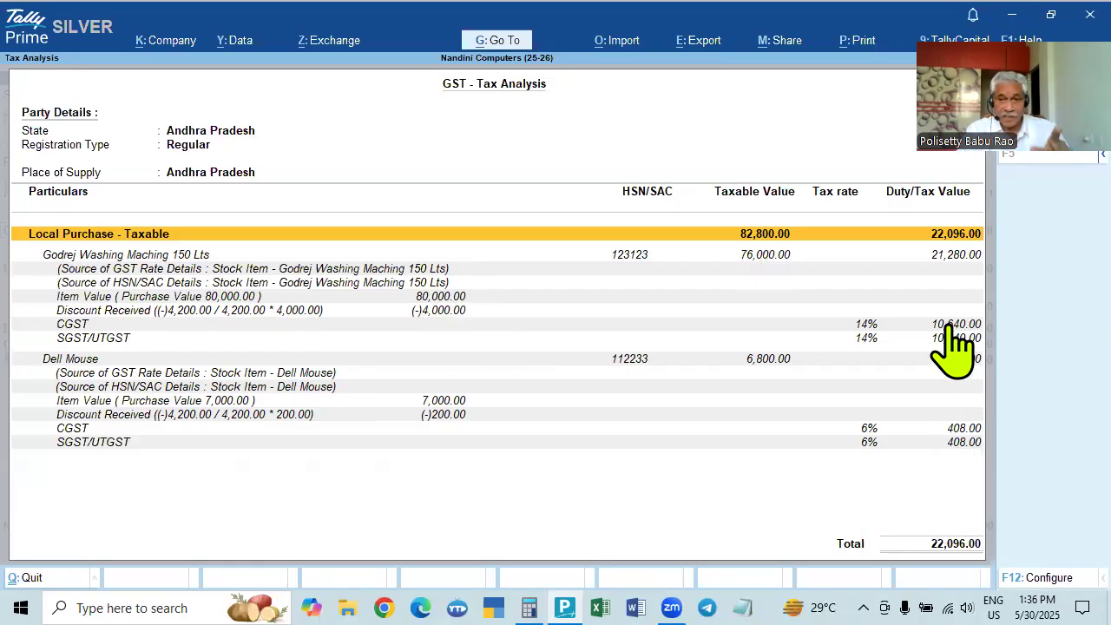
{"action": "left_click", "coordinate": [529, 607]}
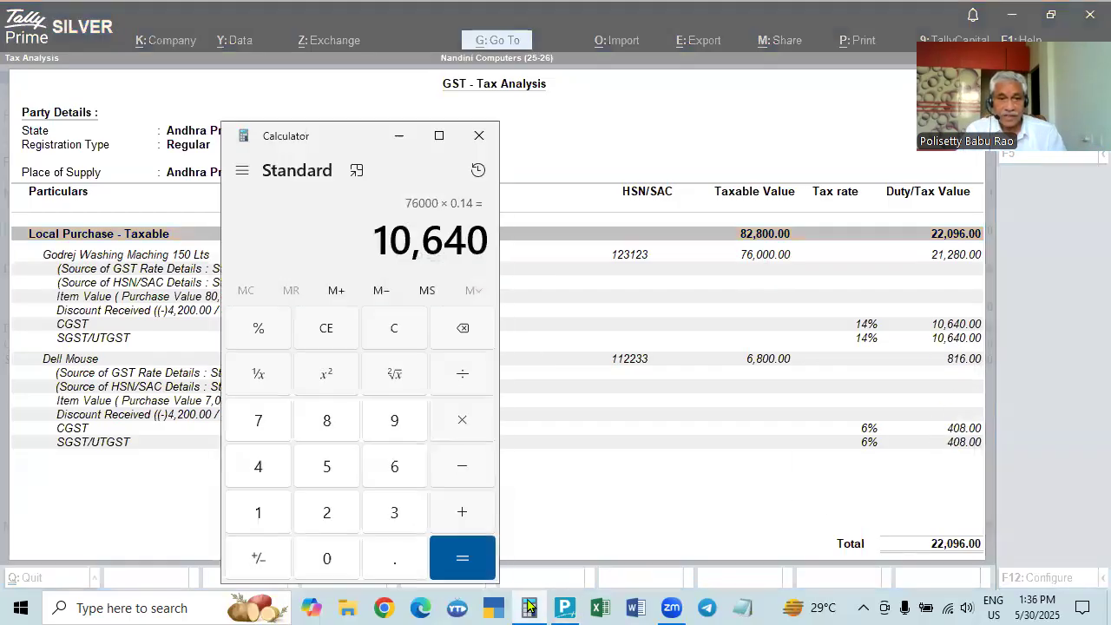
Close the calculator and the GST tax analysis, and go to the Godrej washing machine's discount amount in the purchase voucher.
{"action": "key", "text": "Escape"}
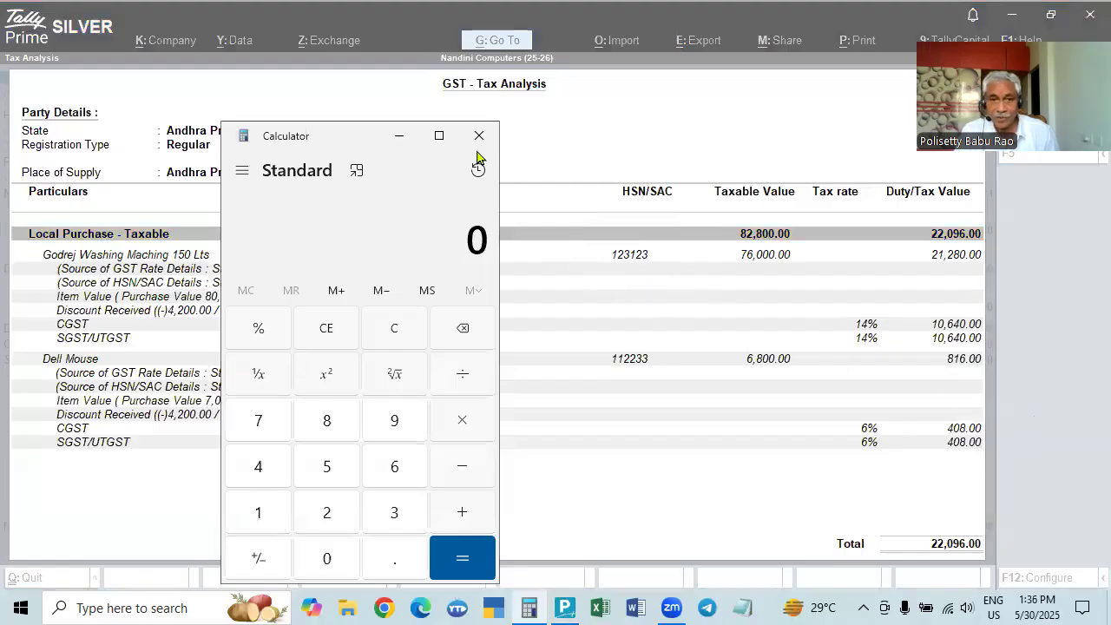
{"action": "left_click", "coordinate": [479, 137]}
{"action": "key", "text": "Escape"}
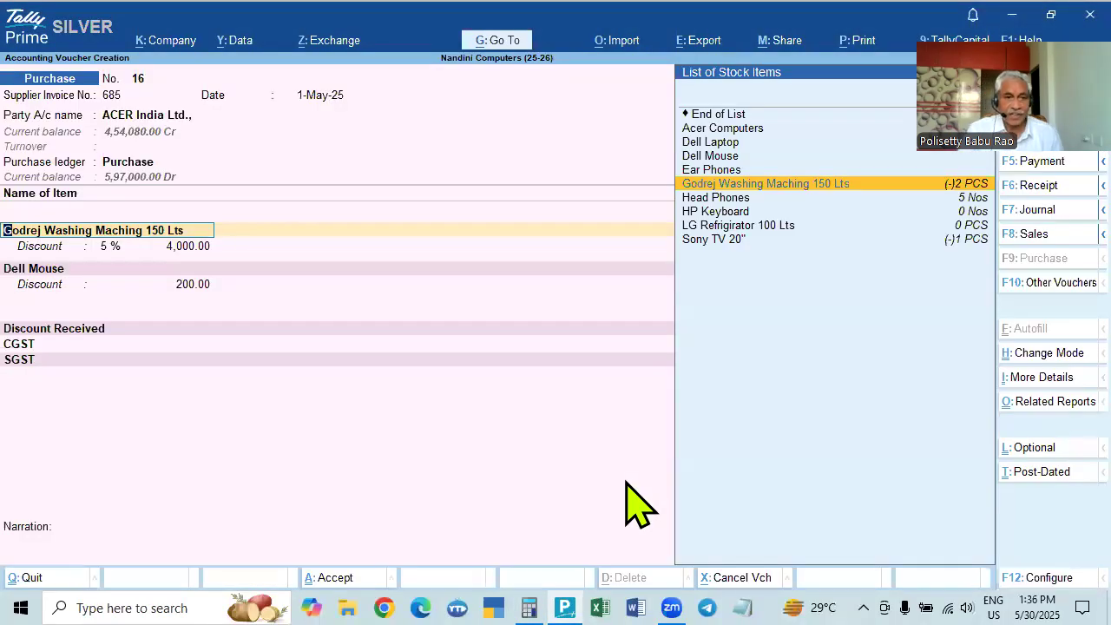
{"action": "key", "text": "Return"}
{"action": "key", "text": "Return"}
{"action": "key", "text": "Return"}
{"action": "key", "text": "Return"}
{"action": "key", "text": "Return"}
{"action": "key", "text": "Return"}
{"action": "key", "text": "Return"}
Switch to Calculator and compute 6% tax on the Dell Mouse's discounted value of 7000 minus 200.
{"action": "left_click", "coordinate": [529, 607]}
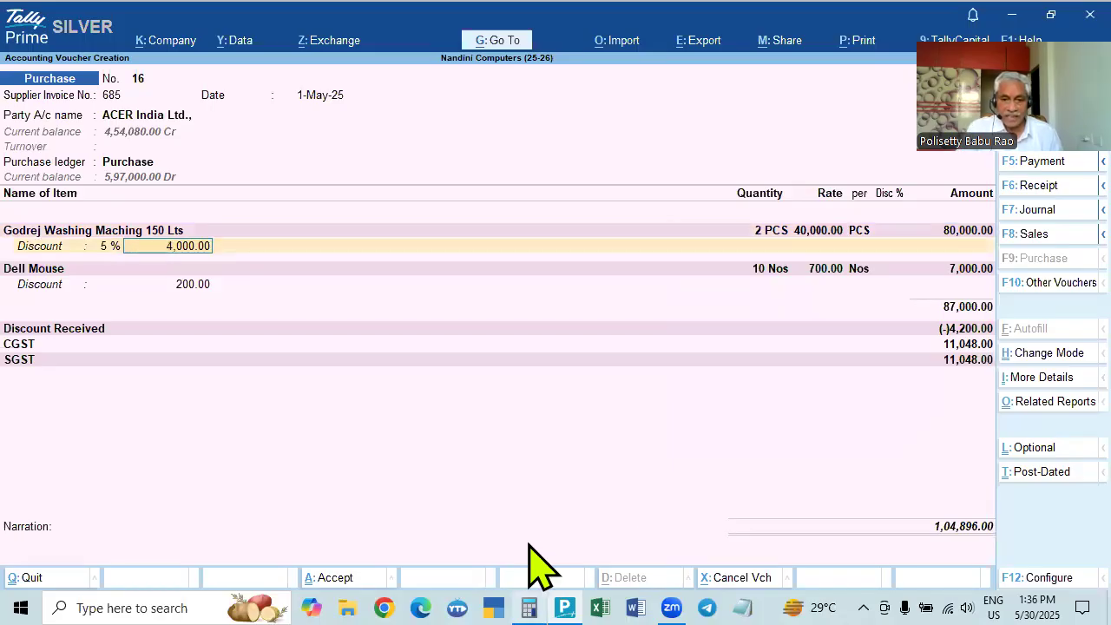
{"action": "type", "text": "7000 "}
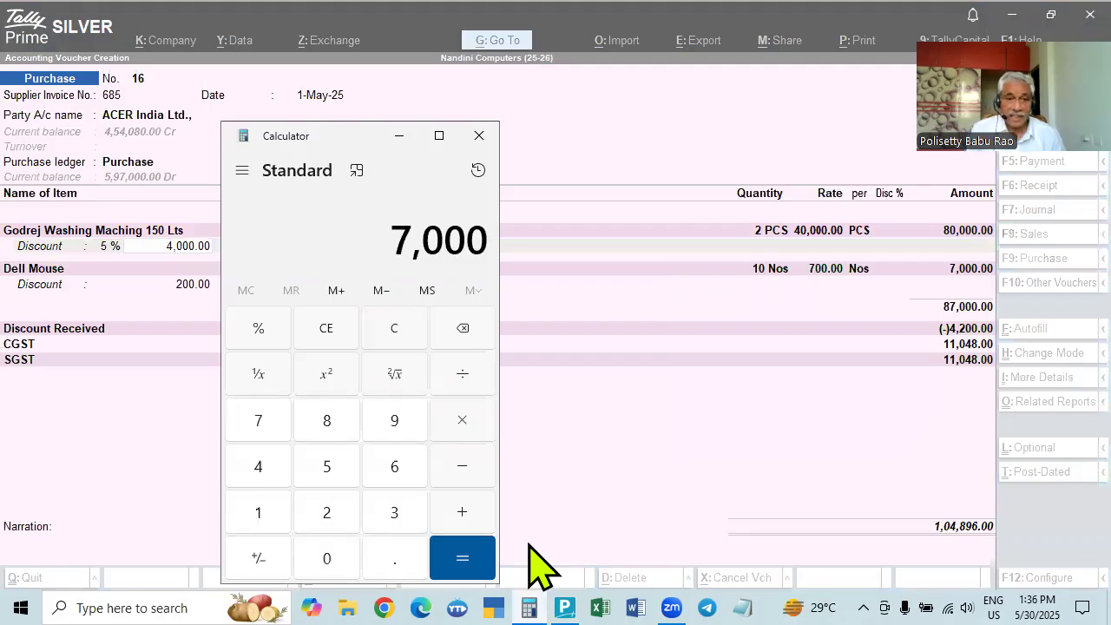
{"action": "type", "text": "- 200"}
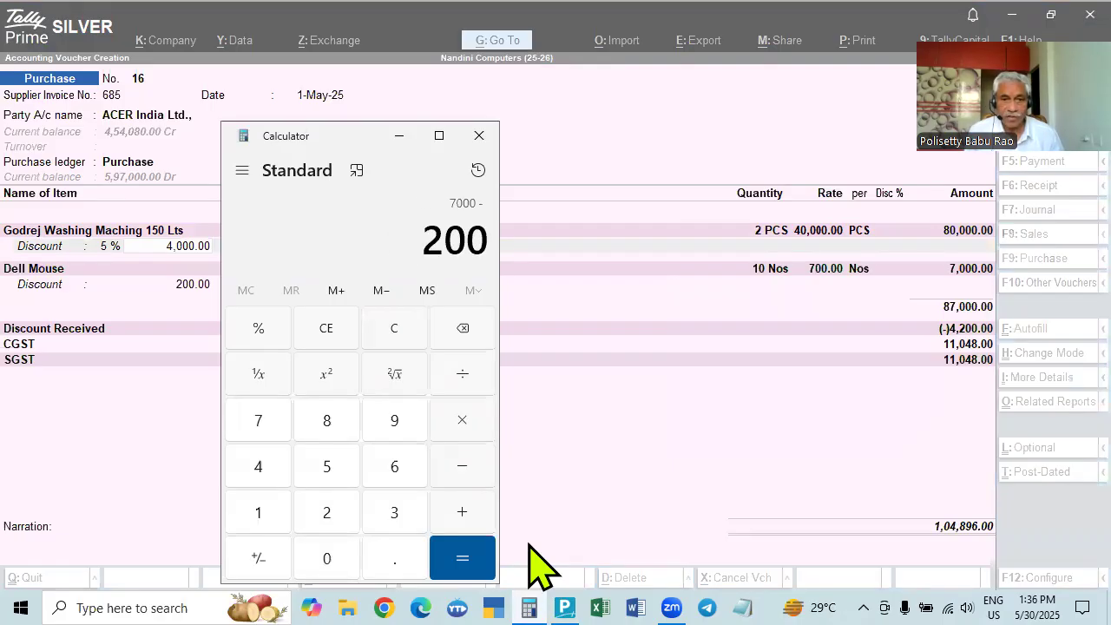
{"action": "key", "text": "Return"}
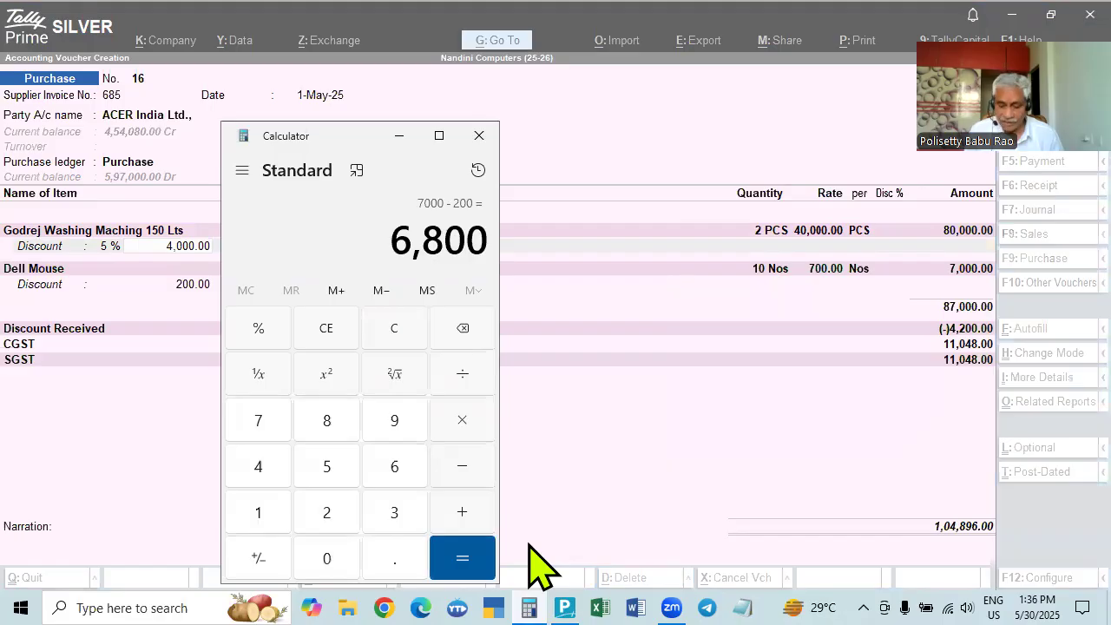
{"action": "type", "text": "*"}
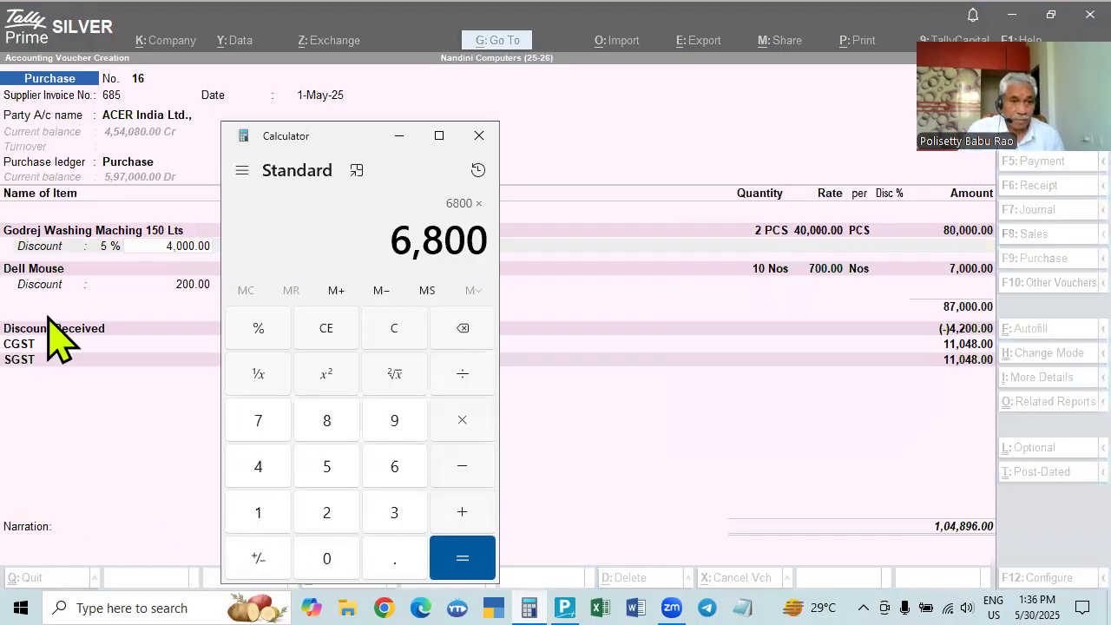
{"action": "type", "text": "6"}
{"action": "type", "text": "%"}
{"action": "key", "text": "Return"}
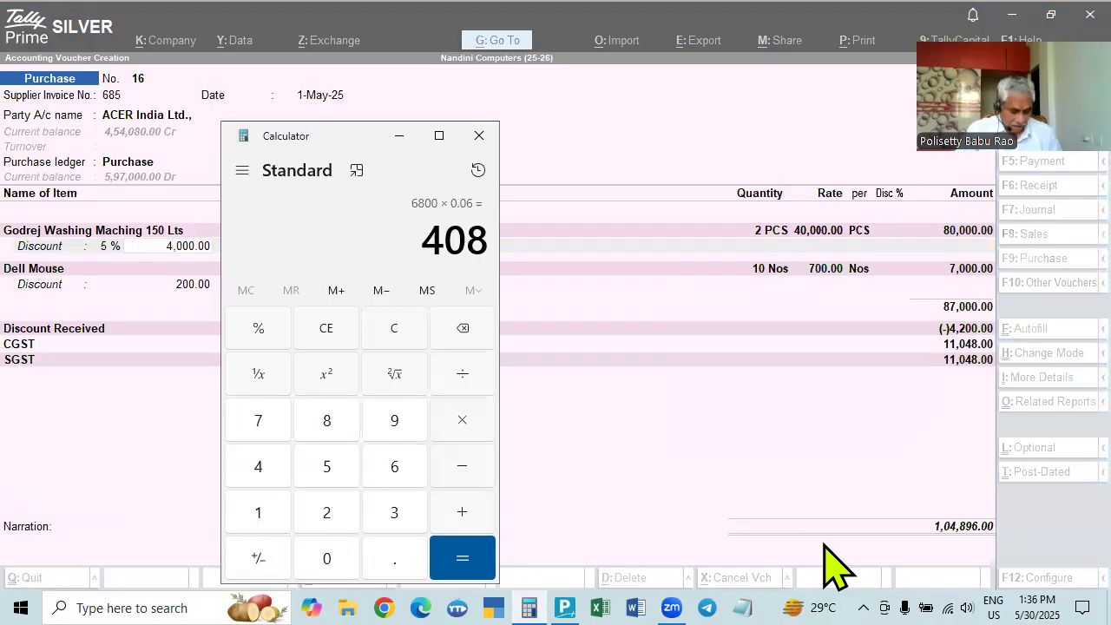
Show the voucher's detailed GST tax analysis and add the washing machine's 10640 tax to the mouse tax in Calculator.
{"action": "key", "text": "alt+Tab"}
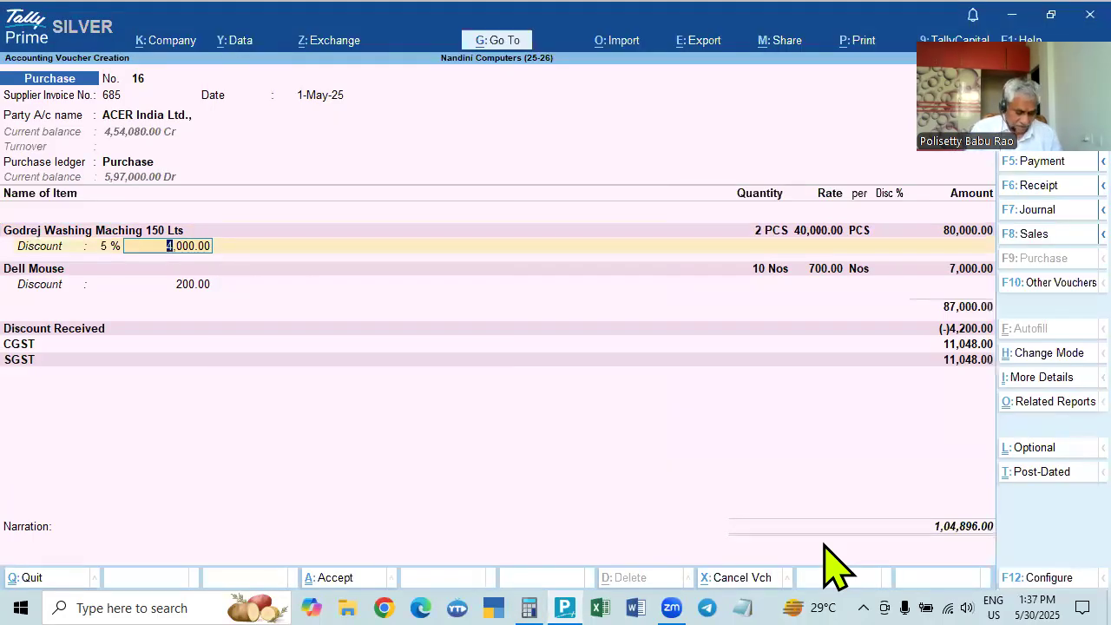
{"action": "key", "text": "alt+a"}
{"action": "key", "text": "alt+F5"}
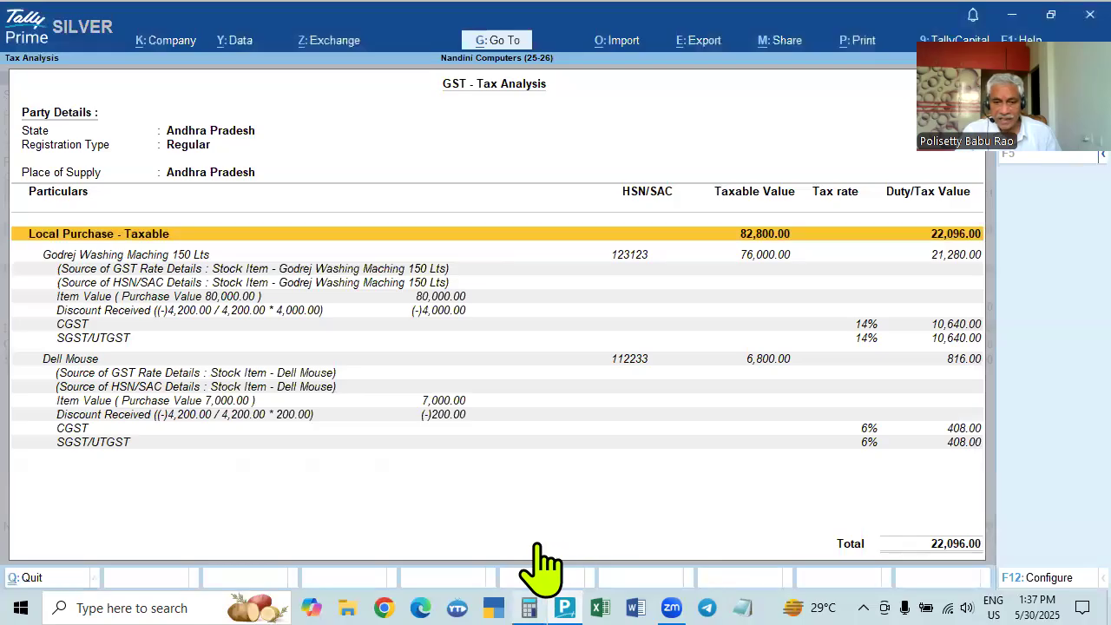
{"action": "left_click", "coordinate": [529, 600]}
{"action": "key", "text": "plus"}
{"action": "type", "text": "10640"}
{"action": "key", "text": "Return"}
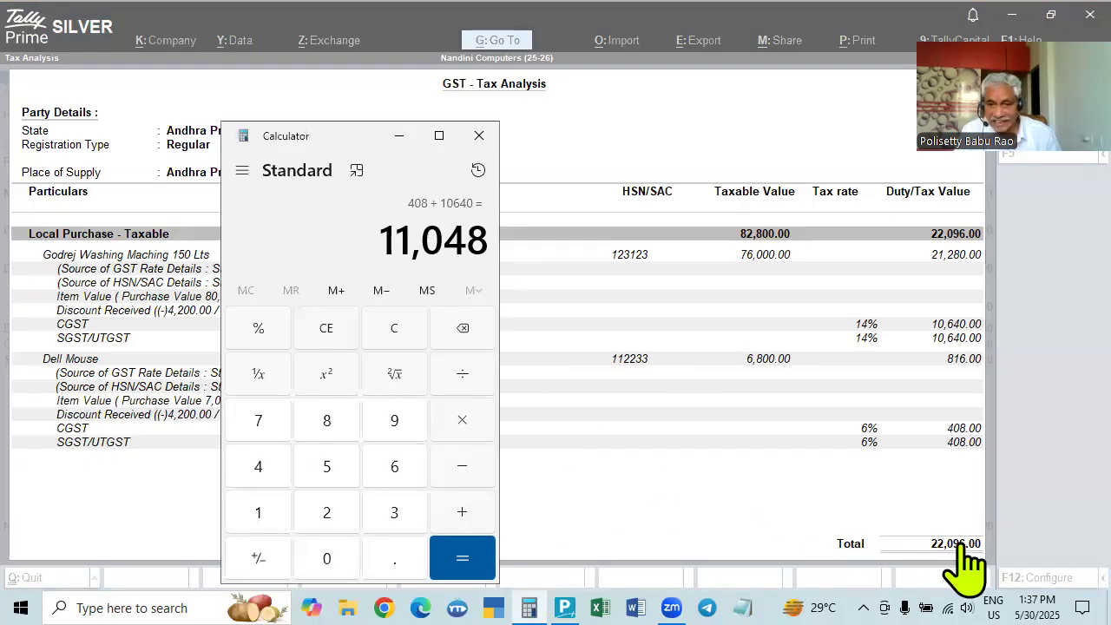
Return to the purchase voucher, compare its tax amounts with the calculated sum, and go to the Dell Mouse's discount amount.
{"action": "left_click", "coordinate": [651, 550]}
{"action": "key", "text": "Escape"}
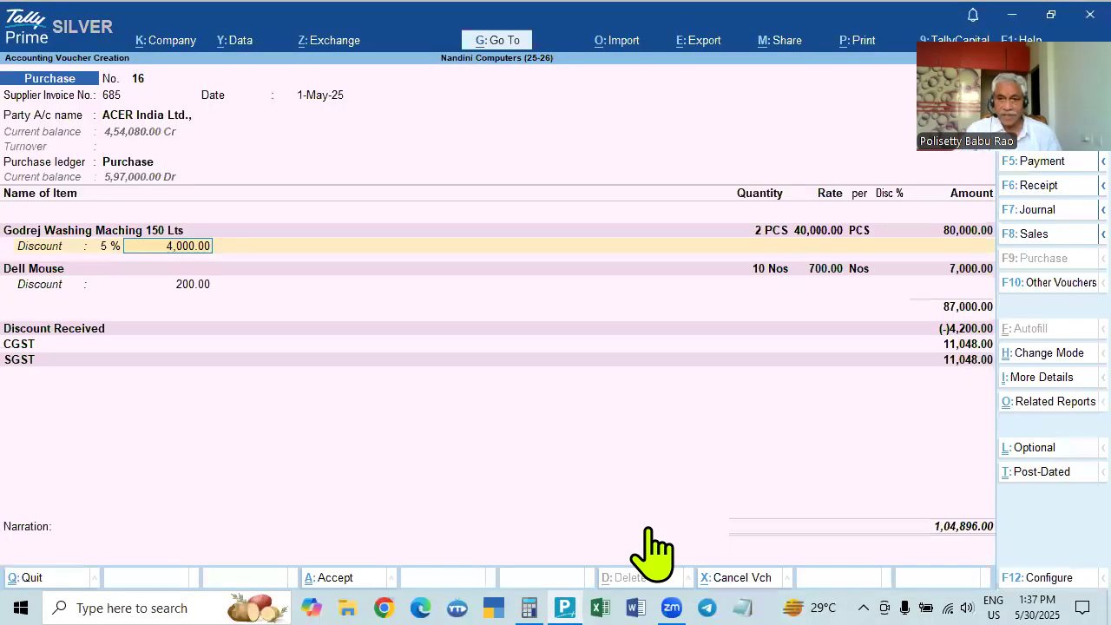
{"action": "left_click", "coordinate": [529, 607]}
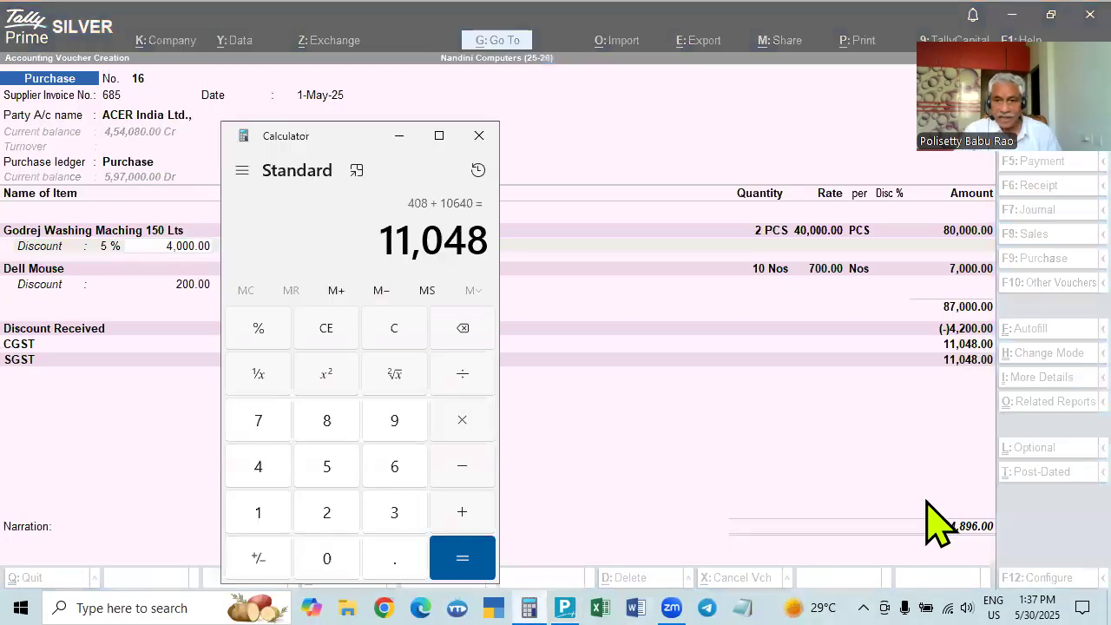
{"action": "left_click", "coordinate": [478, 136]}
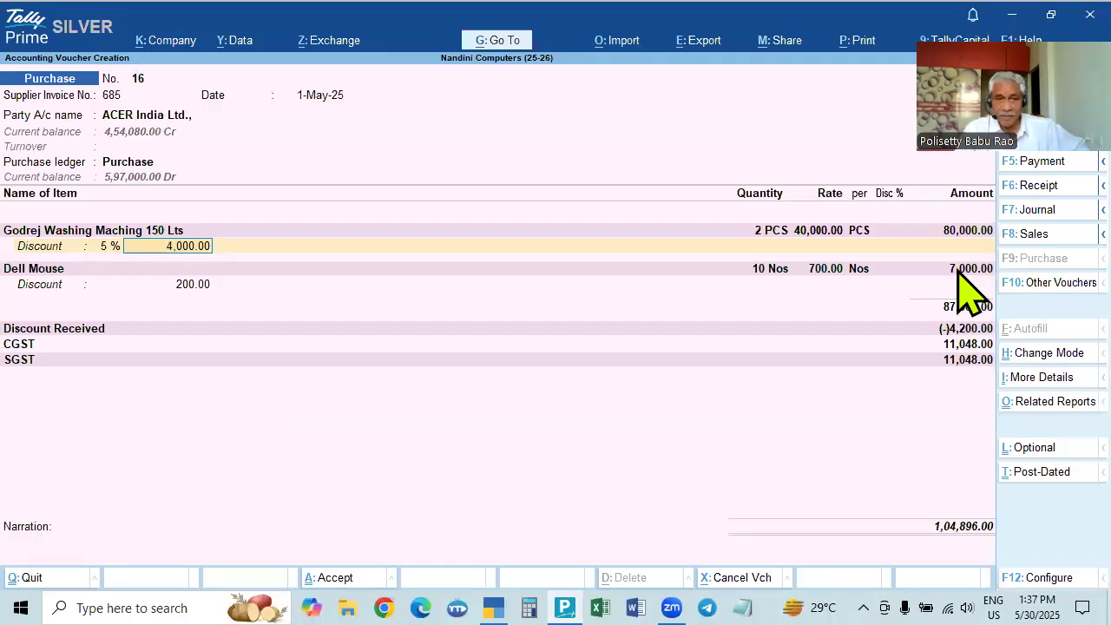
{"action": "left_click", "coordinate": [181, 289]}
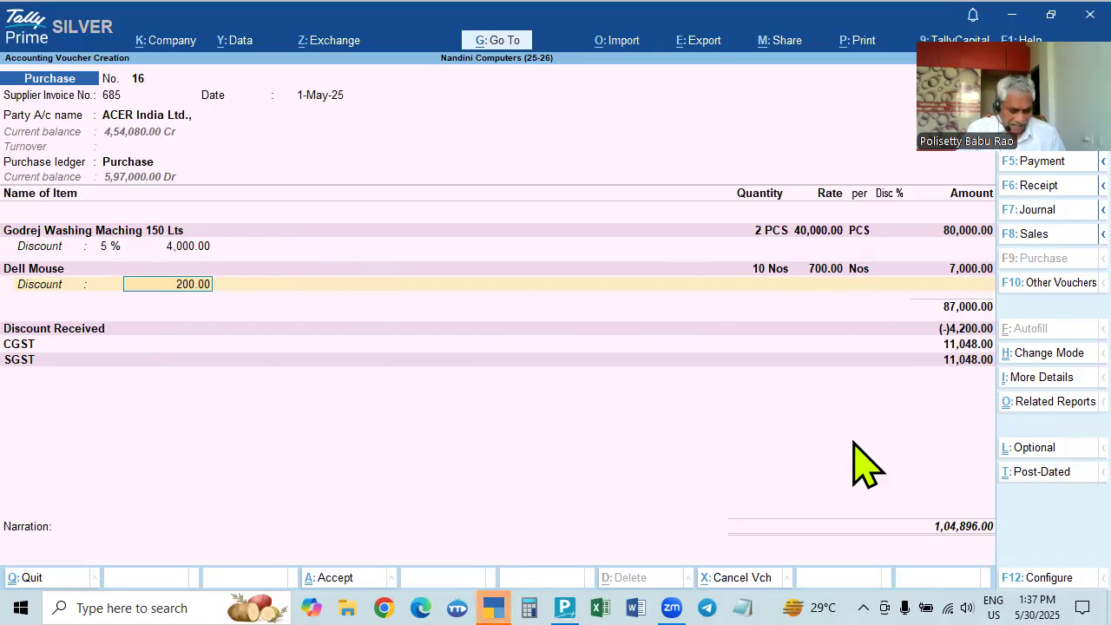
{"action": "key", "text": "alt+F3"}
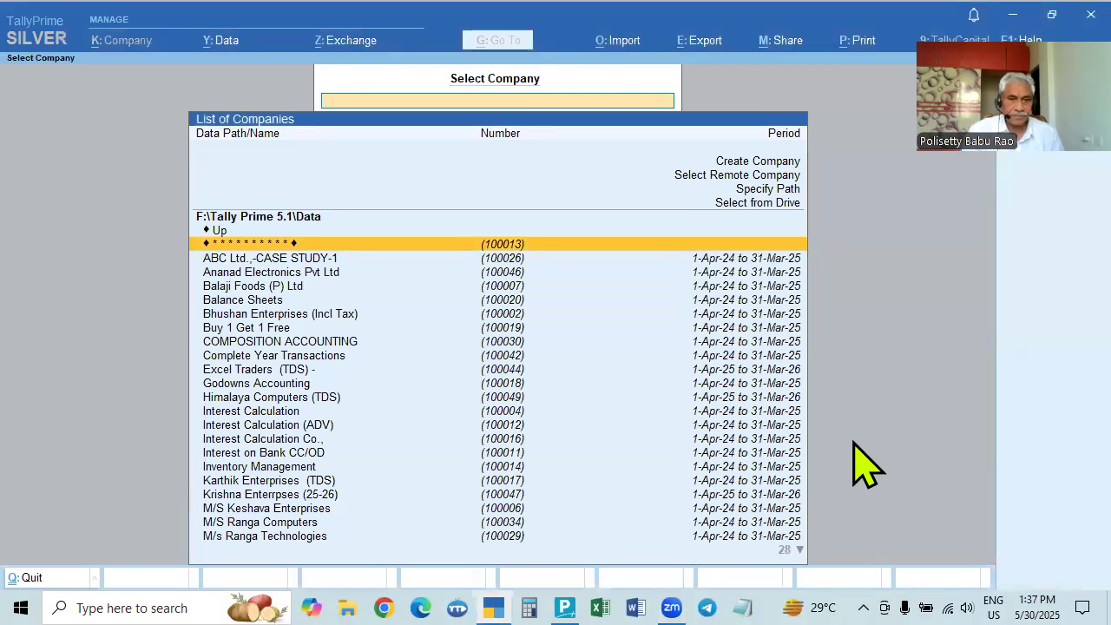
{"action": "key", "text": "Escape"}
{"action": "key", "text": "n"}
{"action": "key", "text": "Down"}
{"action": "key", "text": "Down"}
{"action": "key", "text": "Down"}
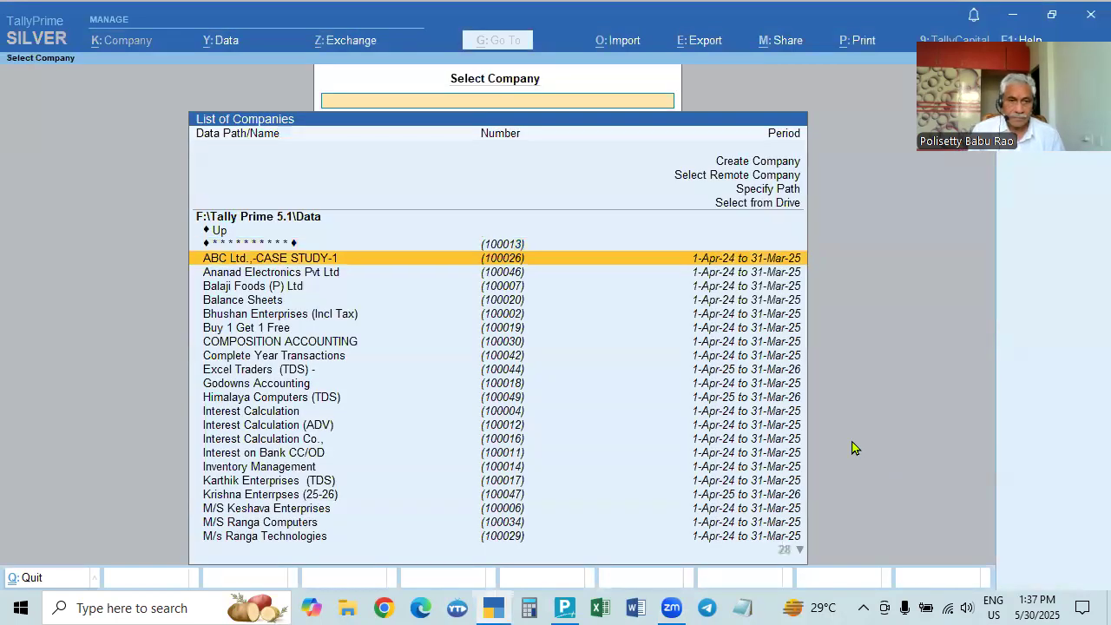
{"action": "key", "text": "Down"}
{"action": "key", "text": "Down"}
{"action": "key", "text": "Down"}
{"action": "key", "text": "Down"}
{"action": "key", "text": "Down"}
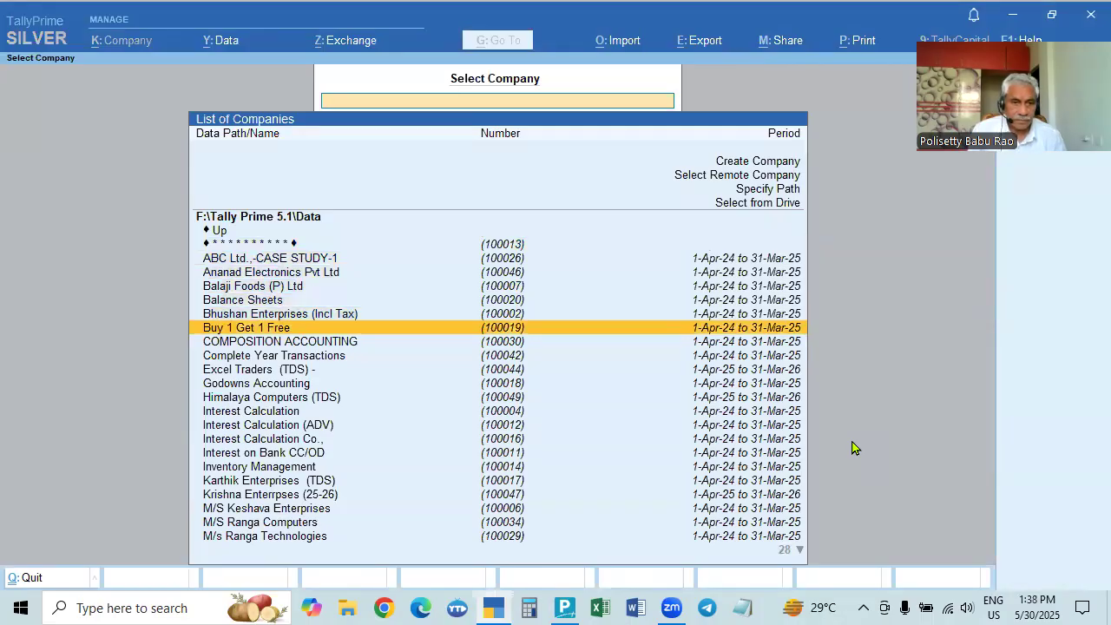
{"action": "key", "text": "Escape"}
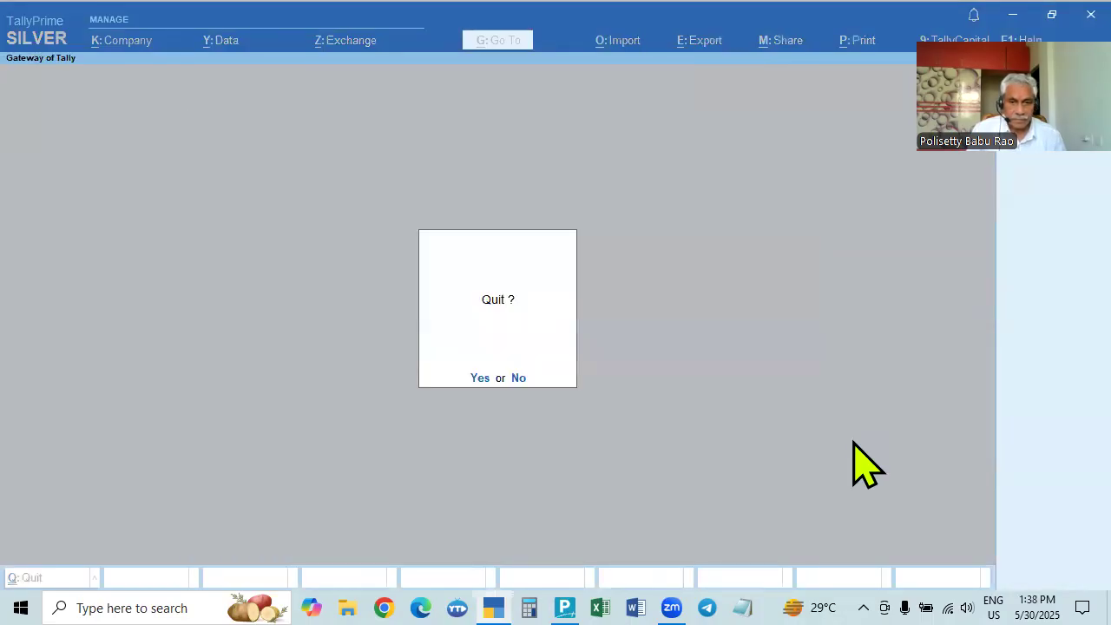
{"action": "key", "text": "n"}
{"action": "key", "text": "Escape"}
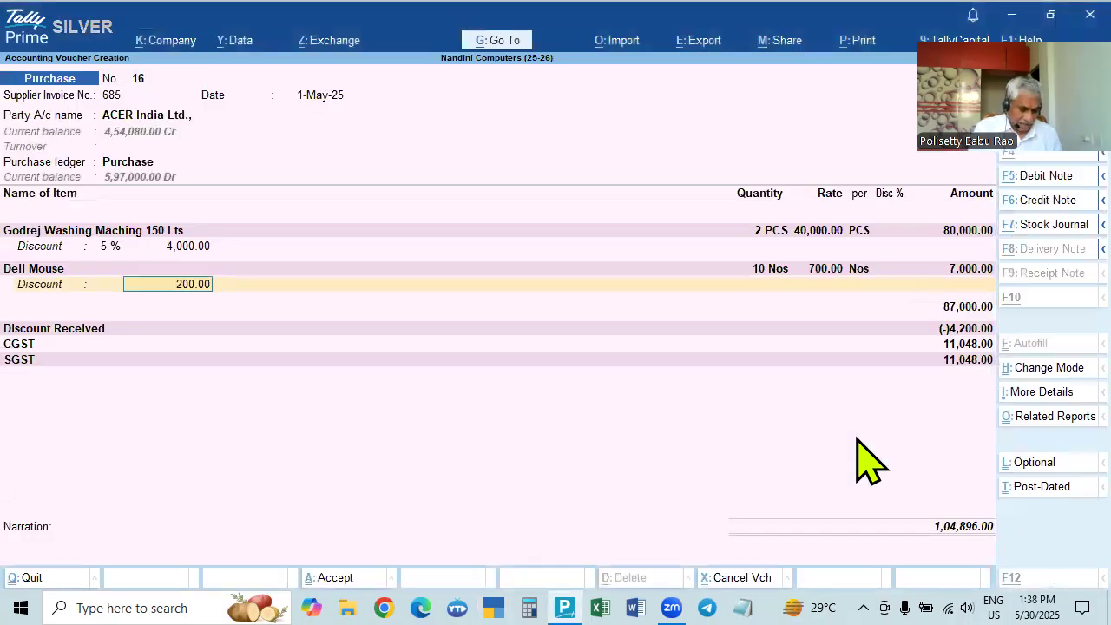
Examine how the item discounts are apportioned in the voucher's detailed GST tax analysis, and return to the voucher.
{"action": "key", "text": "alt+a"}
{"action": "key", "text": "alt+F5"}
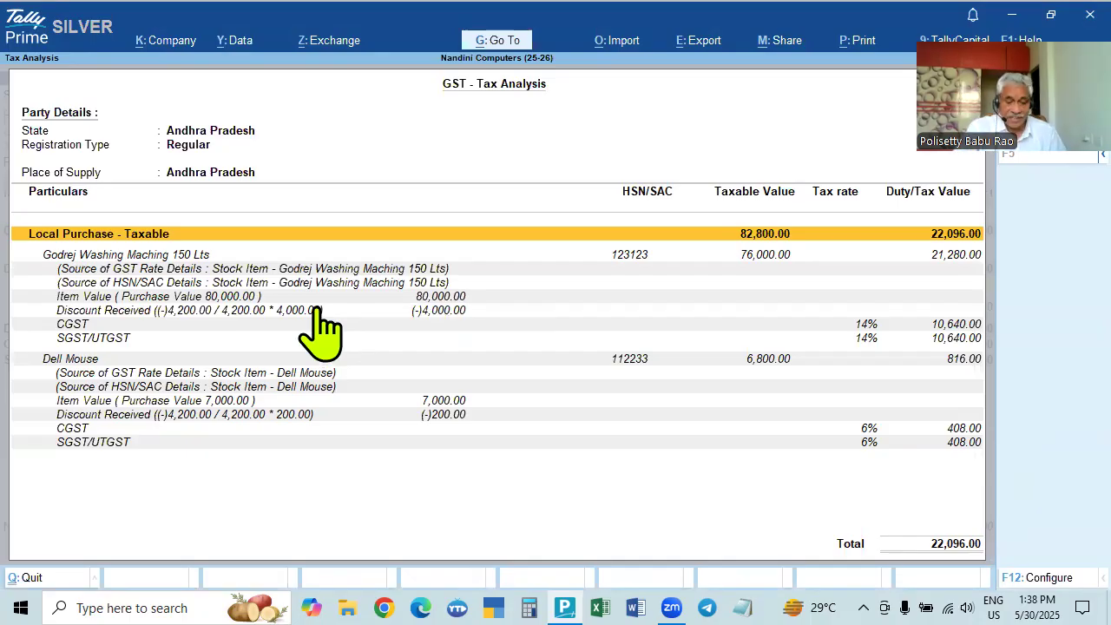
{"action": "key", "text": "Escape"}
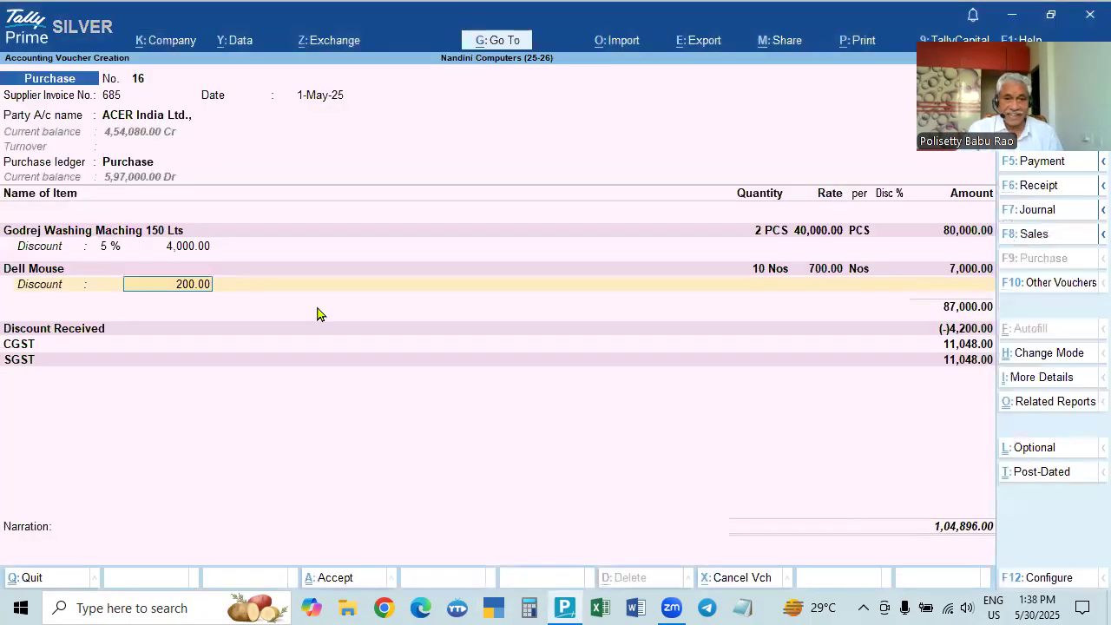
Go through the voucher's ledger lines from the Discount Received amount to the SGST amount, keeping their values.
{"action": "left_click", "coordinate": [961, 330]}
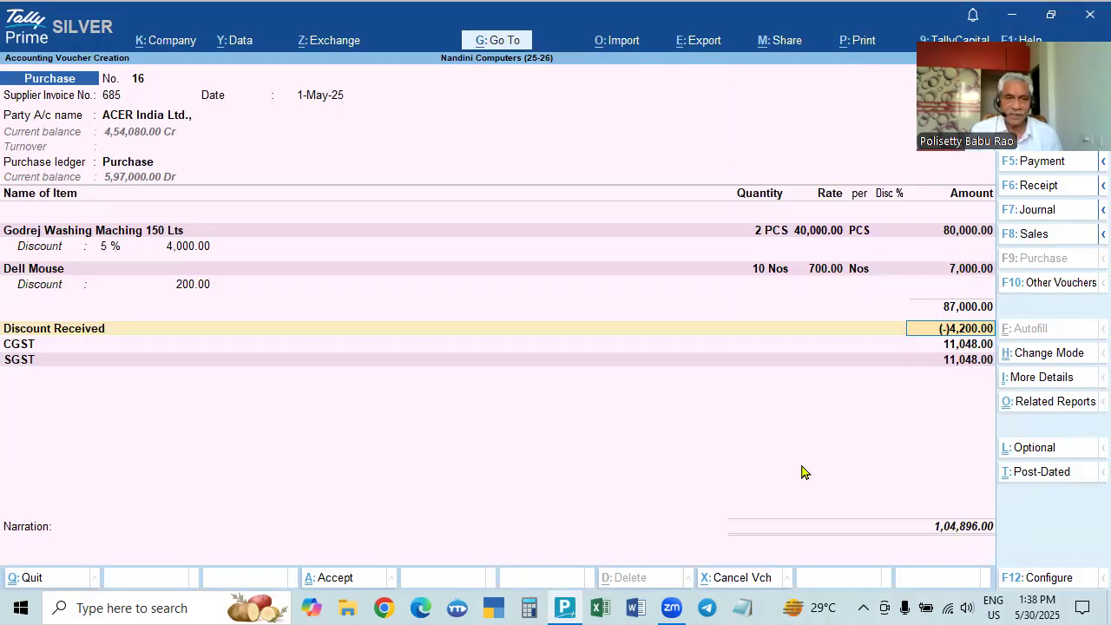
{"action": "key", "text": "Return"}
{"action": "key", "text": "Return"}
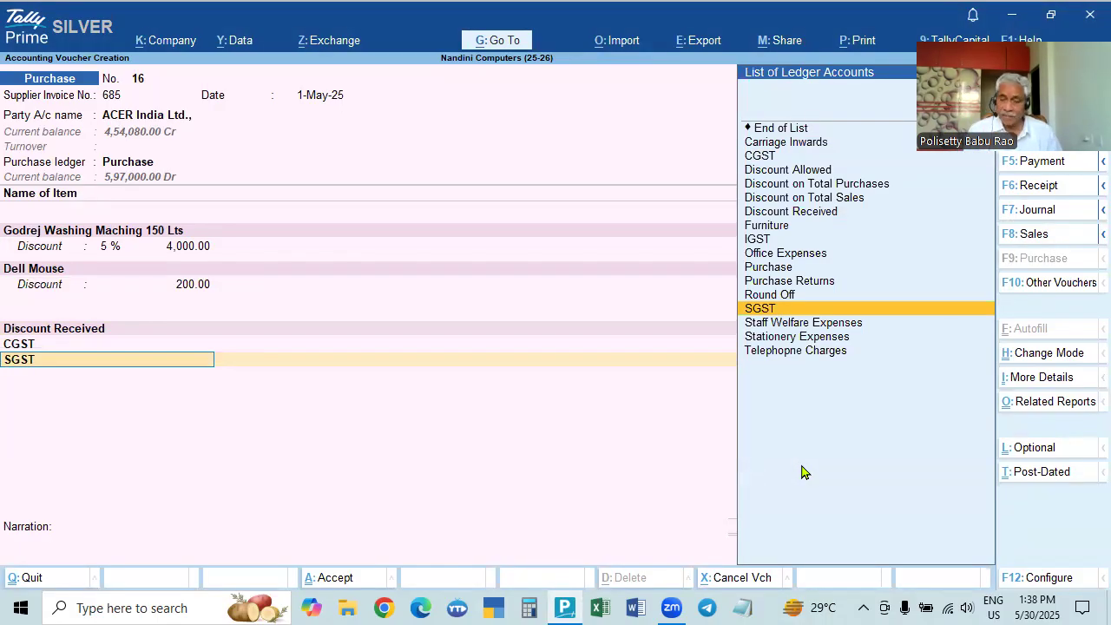
{"action": "key", "text": "Return"}
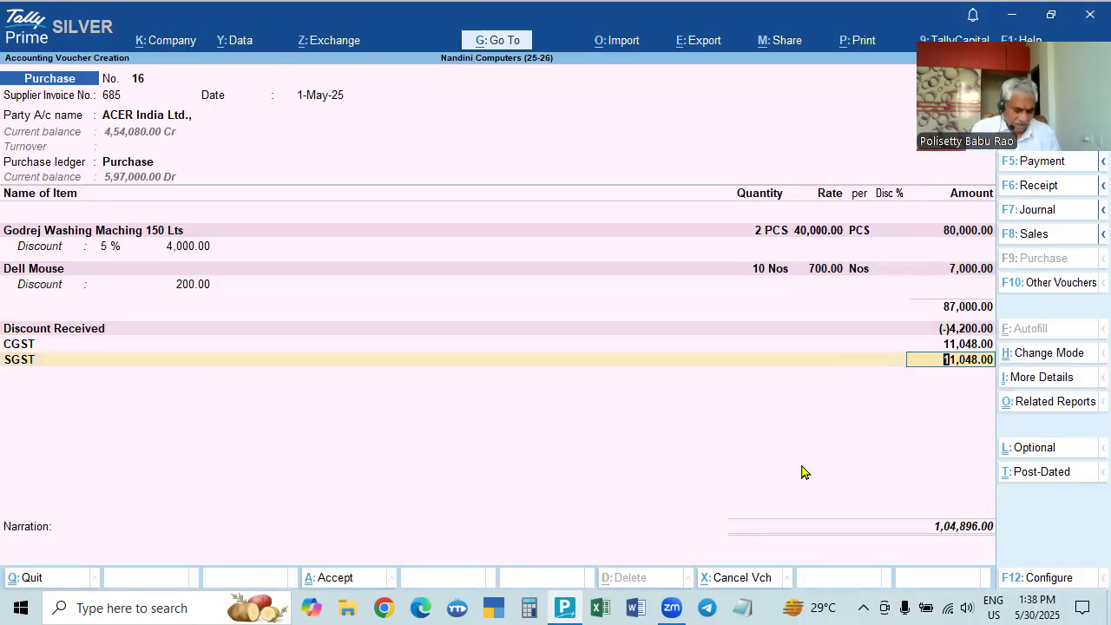
Review the item-wise CGST and SGST amounts and the tax total in the detailed GST tax analysis, and return to the voucher.
{"action": "key", "text": "ctrl+o"}
{"action": "key", "text": "alt+F5"}
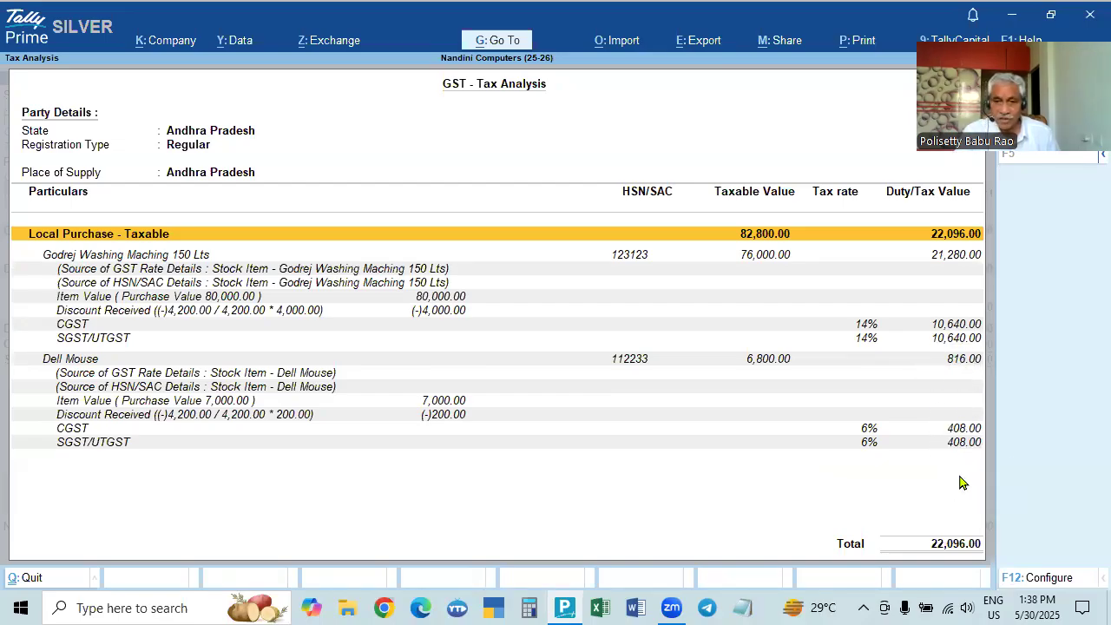
{"action": "key", "text": "Escape"}
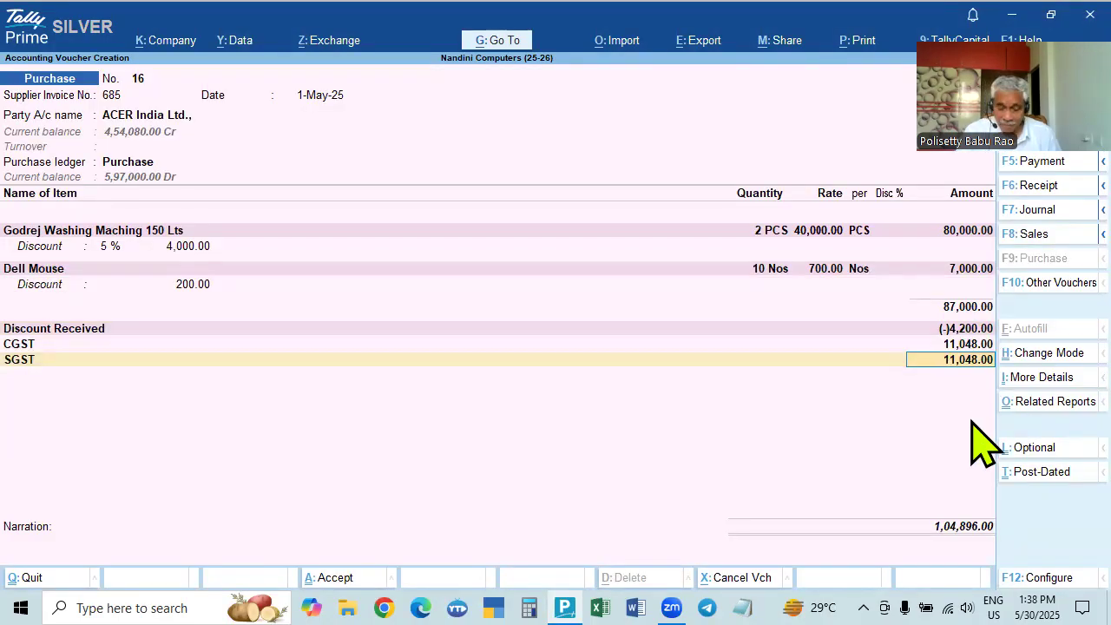
{"action": "key", "text": "alt+a"}
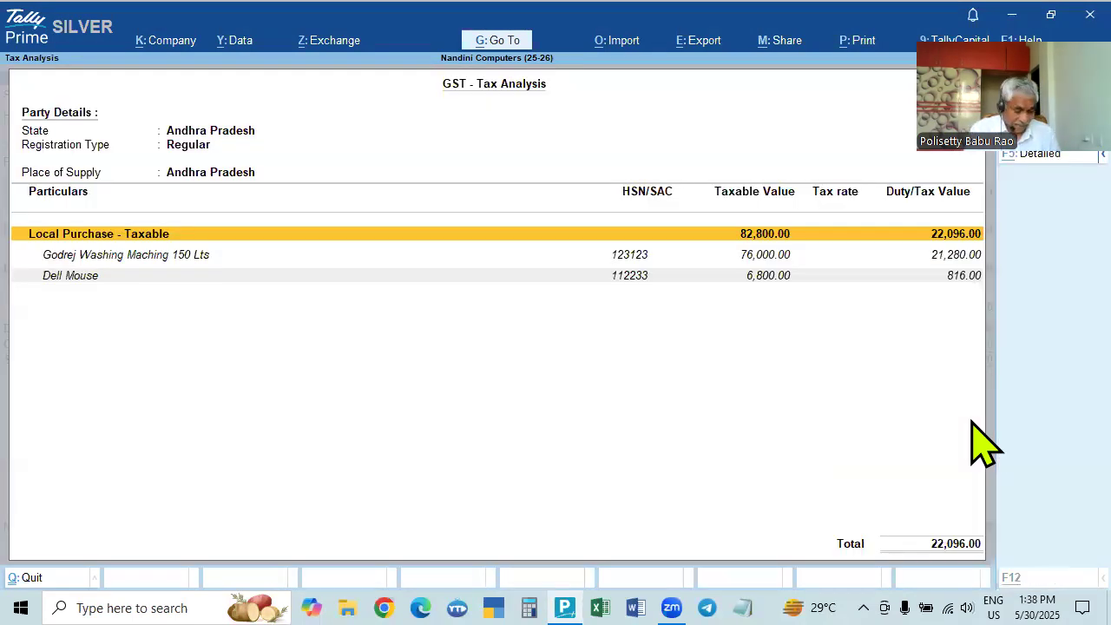
{"action": "key", "text": "F5"}
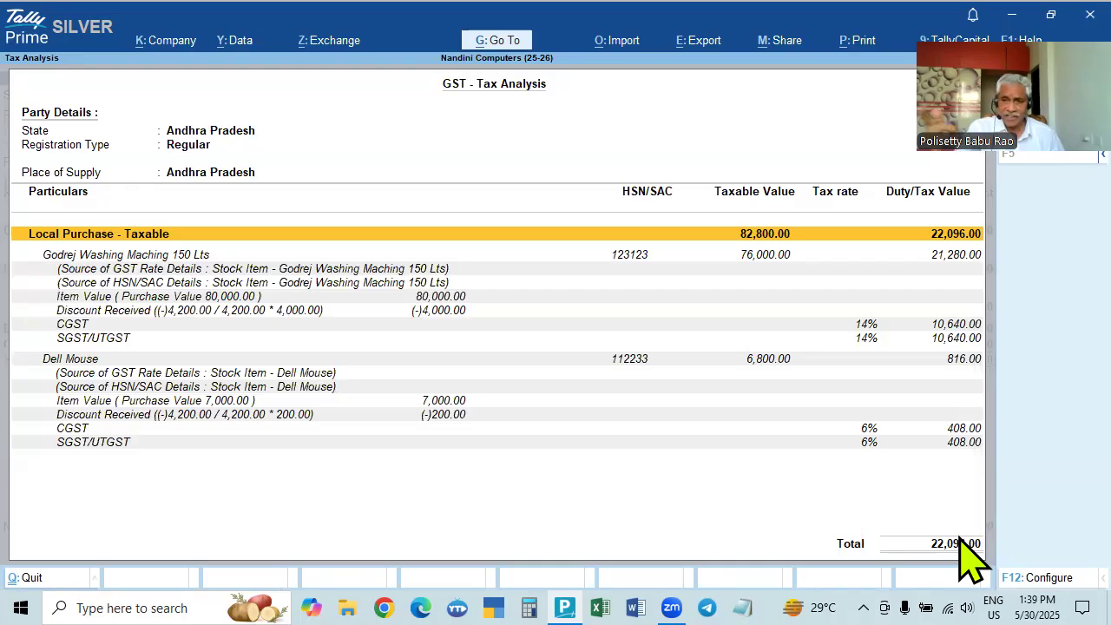
{"action": "key", "text": "Escape"}
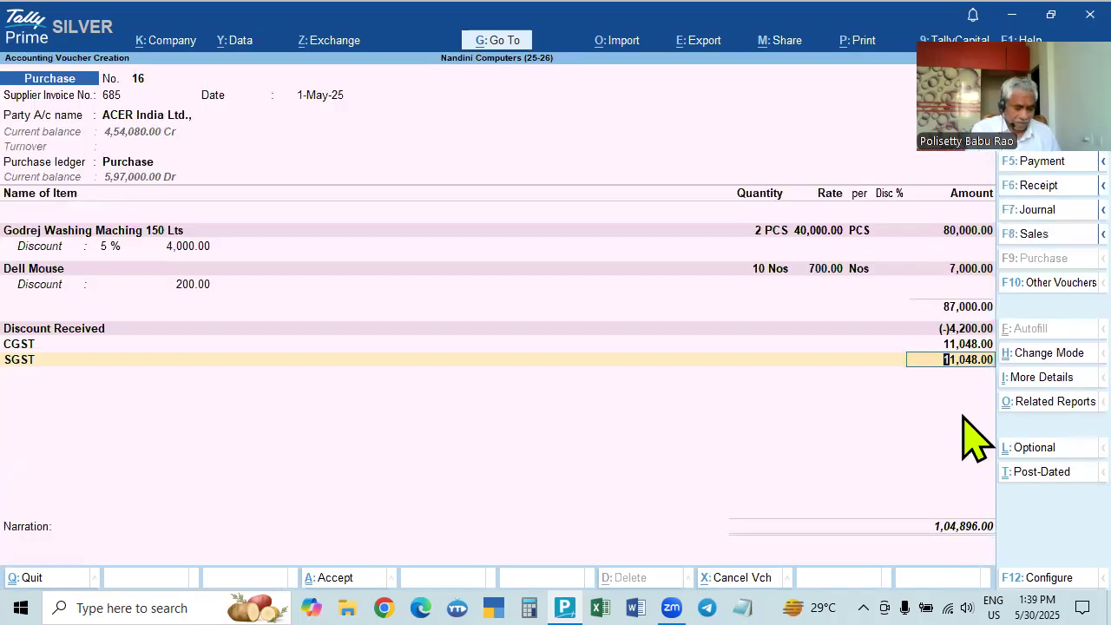
Finish the remaining fields without a narration and save the purchase voucher for supplier invoice 685.
{"action": "key", "text": "Return"}
{"action": "key", "text": "Return"}
{"action": "key", "text": "Return"}
{"action": "key", "text": "Return"}
{"action": "key", "text": "Return"}
{"action": "key", "text": "Return"}
{"action": "key", "text": "Return"}
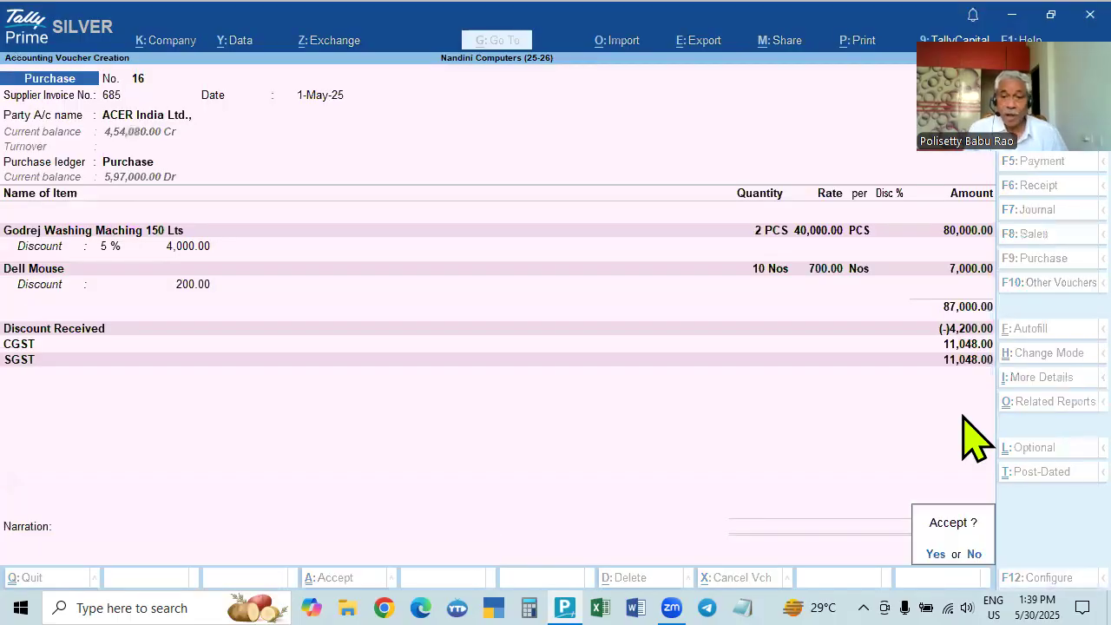
{"action": "key", "text": "Return"}
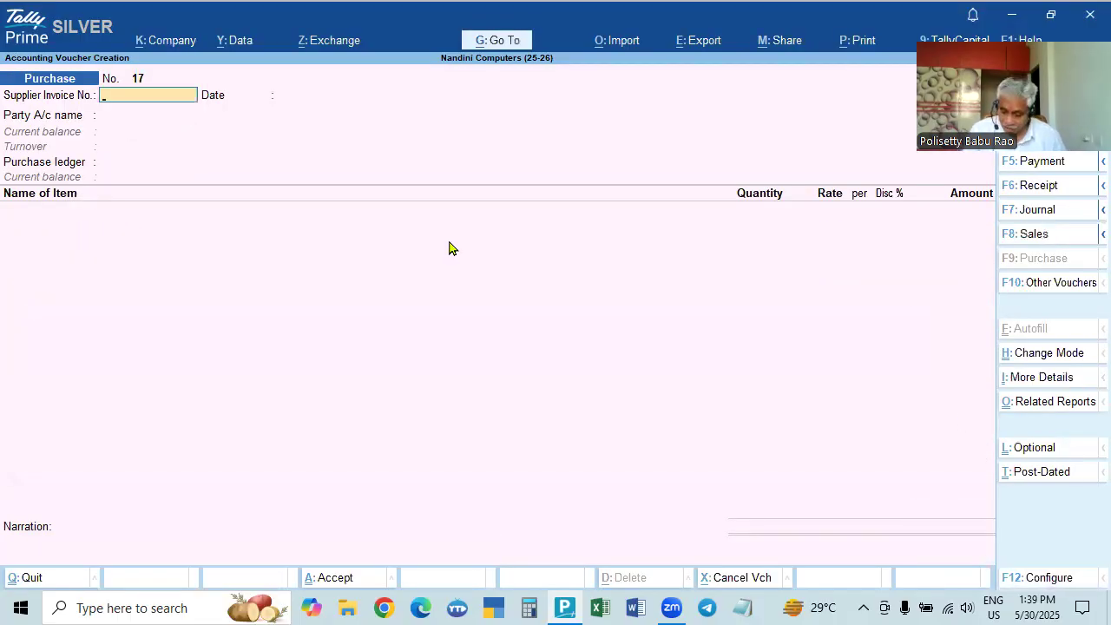
Begin a purchase voucher with supplier invoice number 998 dated 1-May-25, party ACER India Ltd. with its default details, and the Purchase ledger.
{"action": "type", "text": "998"}
{"action": "key", "text": "Return"}
{"action": "key", "text": "Return"}
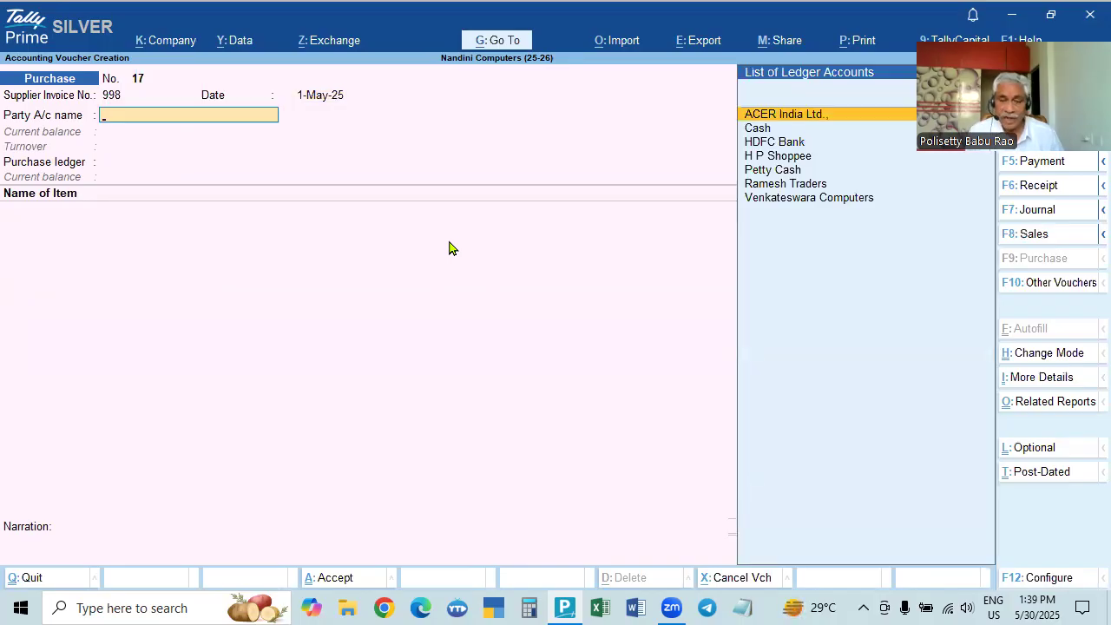
{"action": "key", "text": "Return"}
{"action": "key", "text": "ctrl+a"}
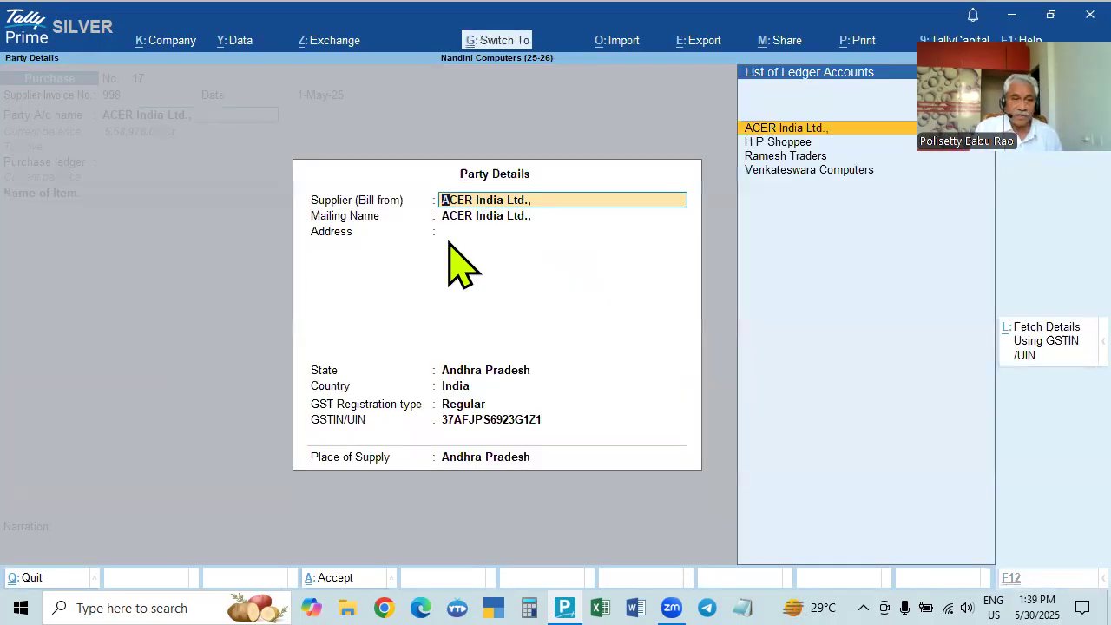
{"action": "key", "text": "ctrl+a"}
{"action": "key", "text": "Return"}
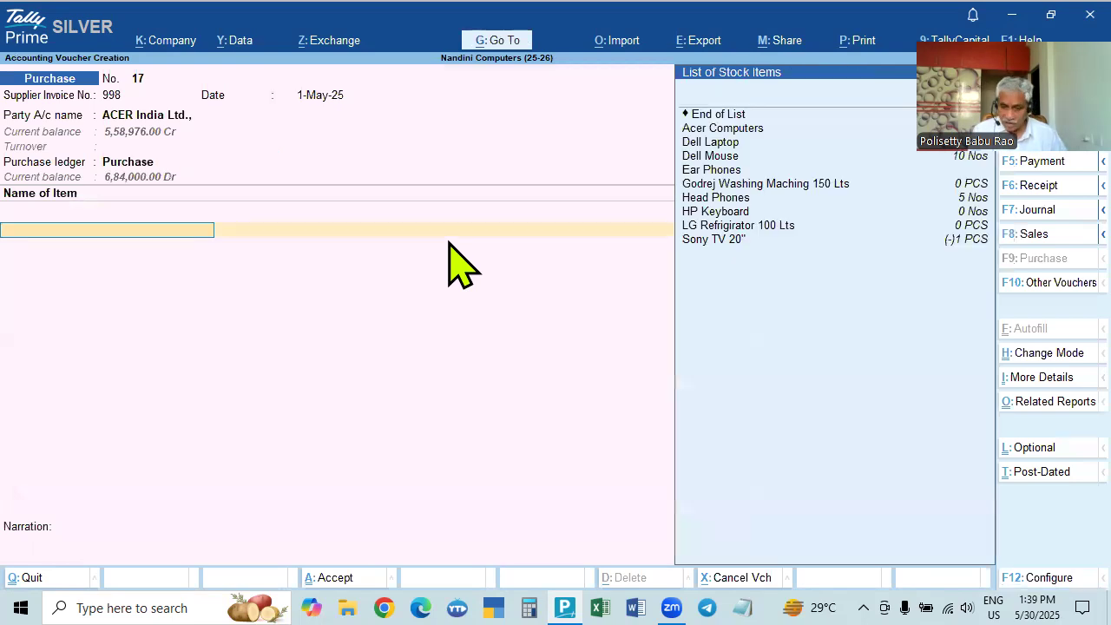
Look through the list of stock items for the item to purchase.
{"action": "key", "text": "Down"}
{"action": "key", "text": "Down"}
{"action": "key", "text": "Down"}
{"action": "key", "text": "Down"}
{"action": "key", "text": "Down"}
{"action": "key", "text": "Down"}
{"action": "key", "text": "Down"}
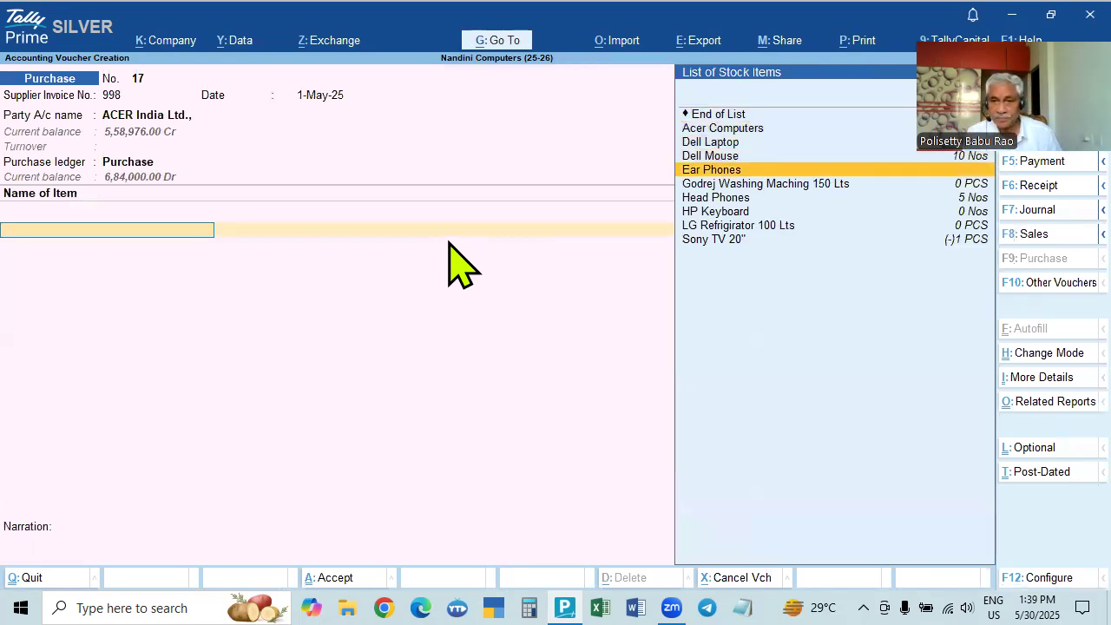
{"action": "key", "text": "Up"}
{"action": "key", "text": "Up"}
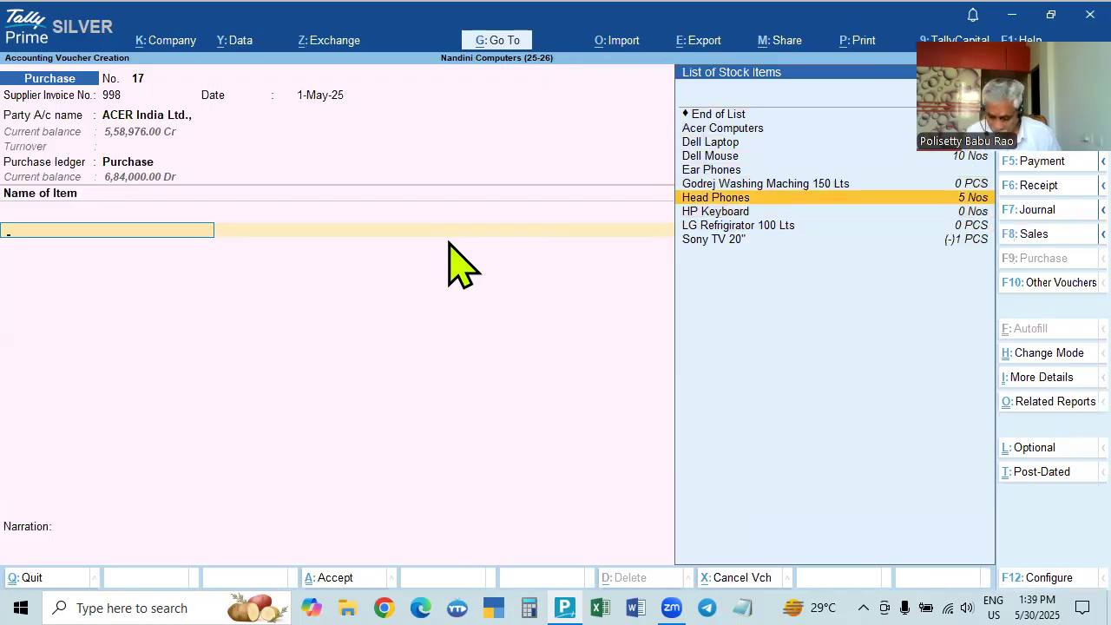
{"action": "key", "text": "Down"}
{"action": "key", "text": "Up"}
{"action": "key", "text": "Up"}
{"action": "key", "text": "Up"}
{"action": "key", "text": "Up"}
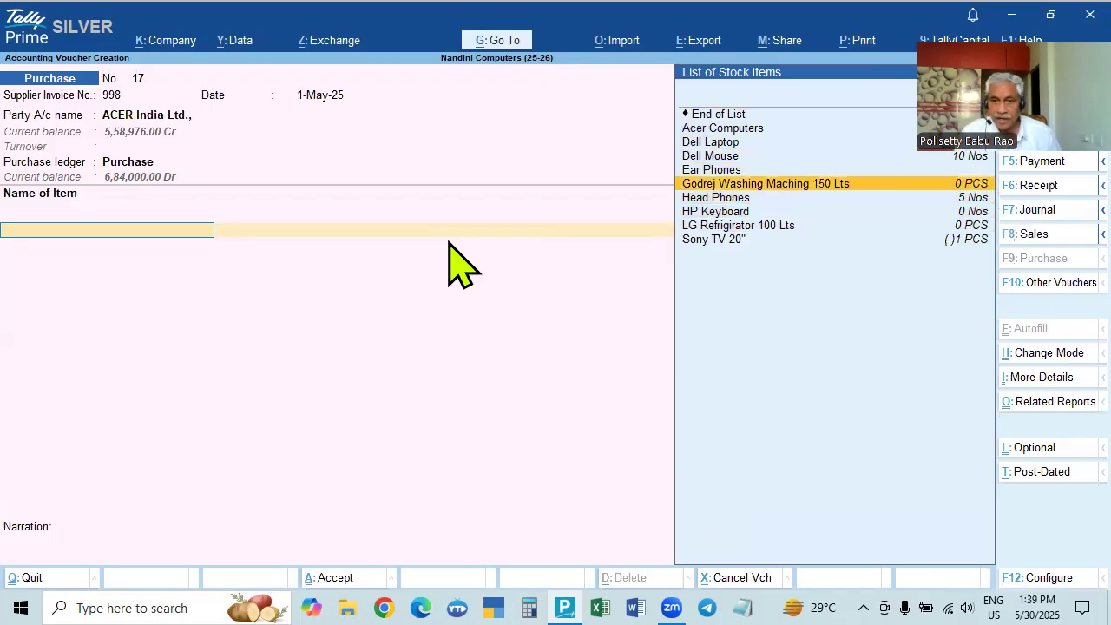
{"action": "key", "text": "Up"}
{"action": "key", "text": "Up"}
{"action": "key", "text": "Up"}
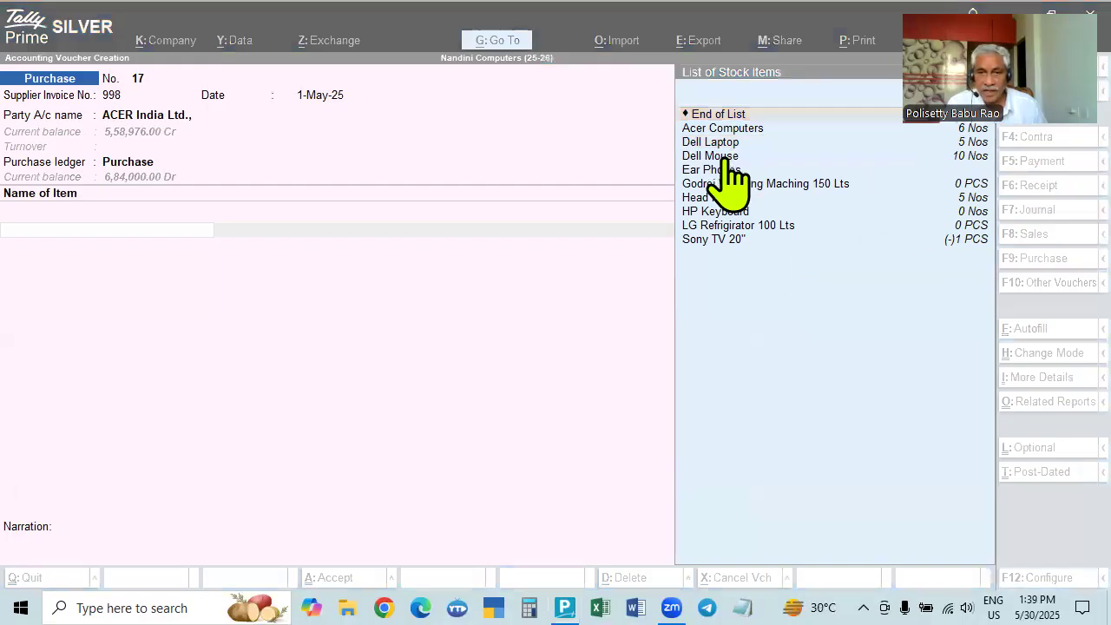
Select Godrej Washing Maching 150 Lts as the item and check the GST details in its stock item master.
{"action": "left_click", "coordinate": [725, 185]}
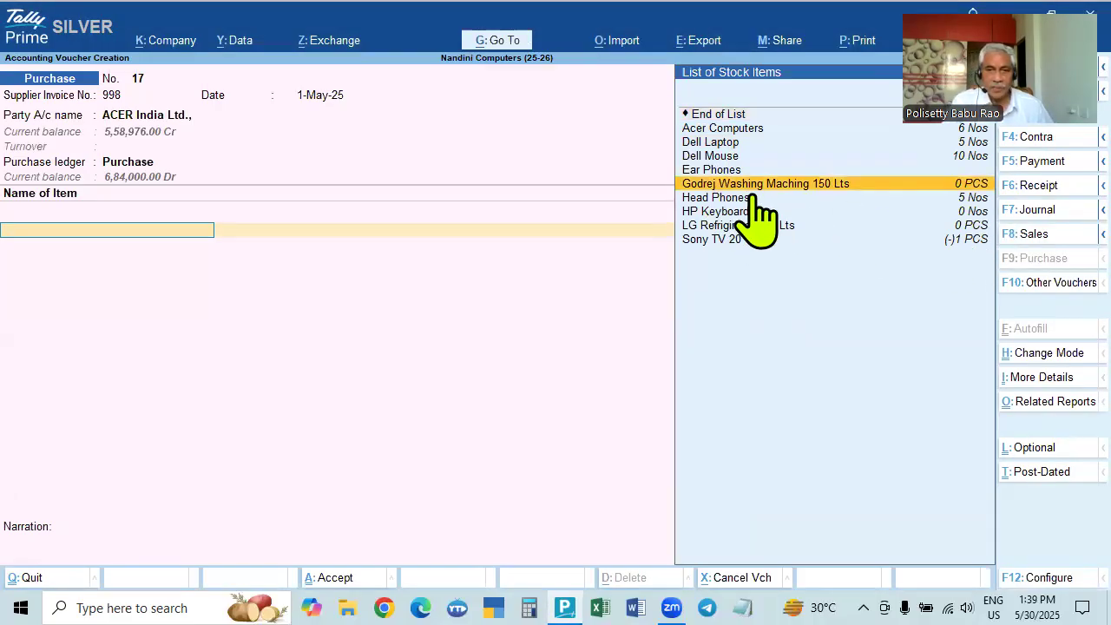
{"action": "left_click", "coordinate": [766, 186]}
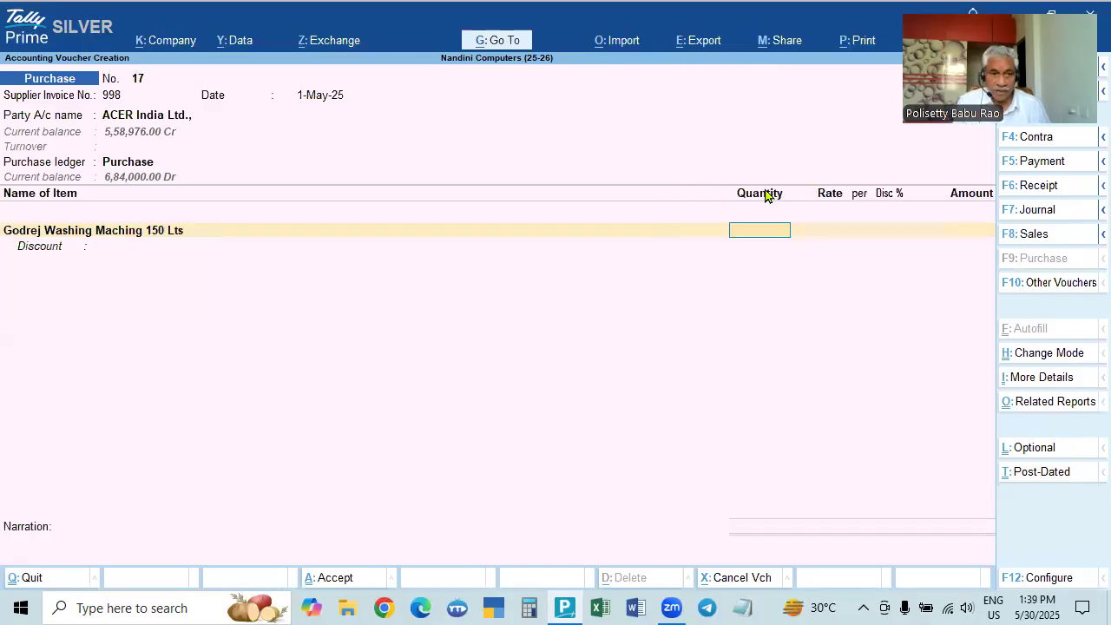
{"action": "key", "text": "BackSpace"}
{"action": "key", "text": "ctrl+Return"}
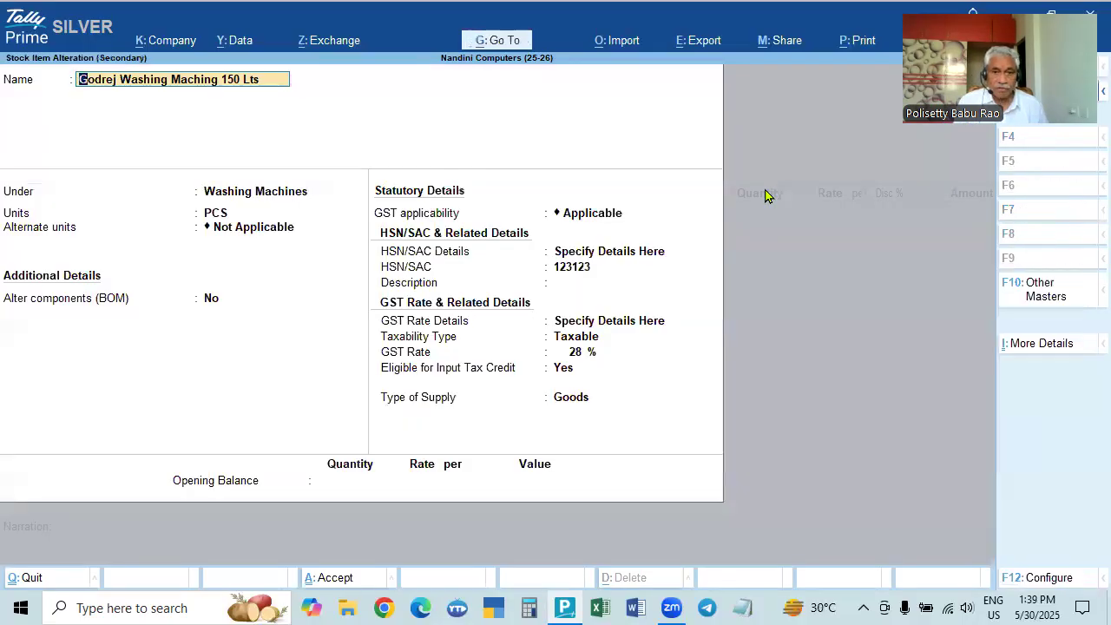
{"action": "key", "text": "Escape"}
{"action": "key", "text": "Escape"}
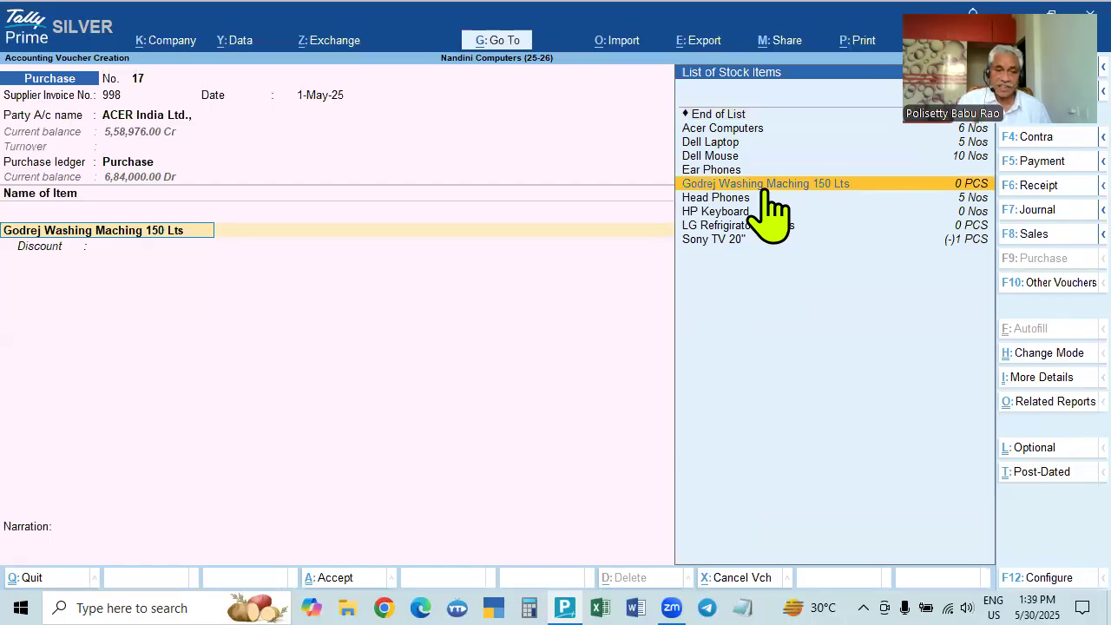
Enter Godrej Washing Maching 150 Lts as the first item with quantity 2 PCS at a rate of 40,000 per PCS.
{"action": "left_click", "coordinate": [767, 184]}
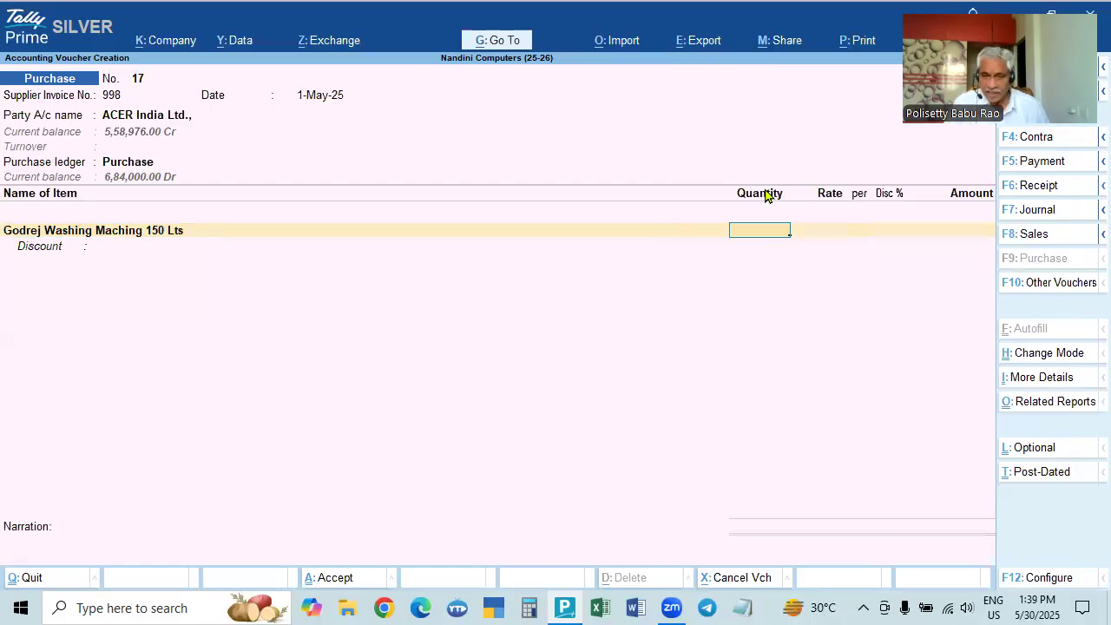
{"action": "key", "text": "Return"}
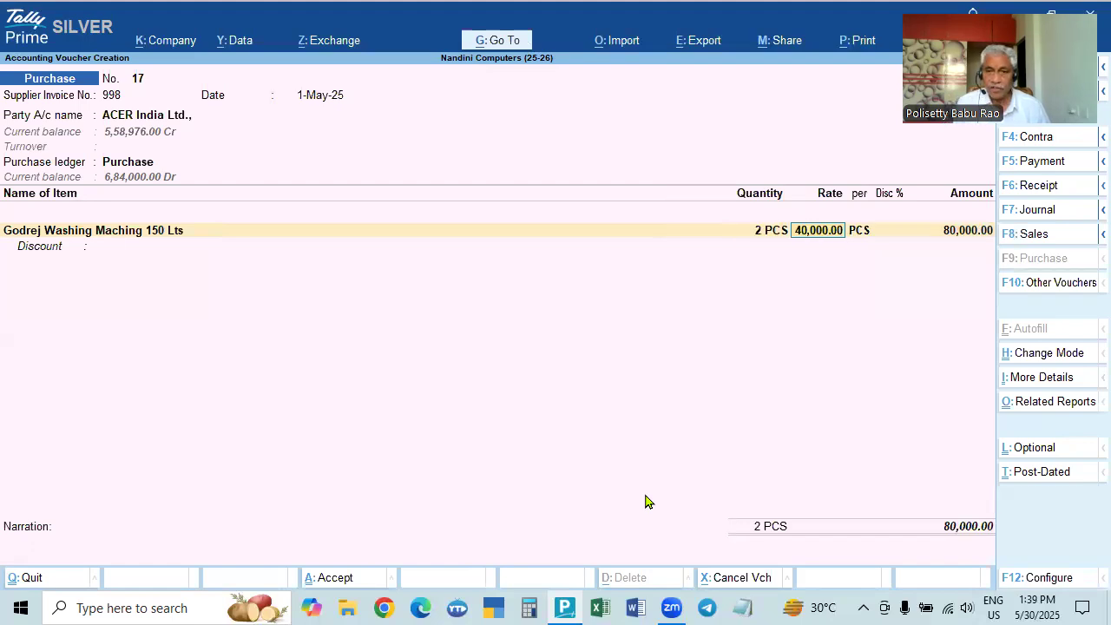
{"action": "type", "text": "34000"}
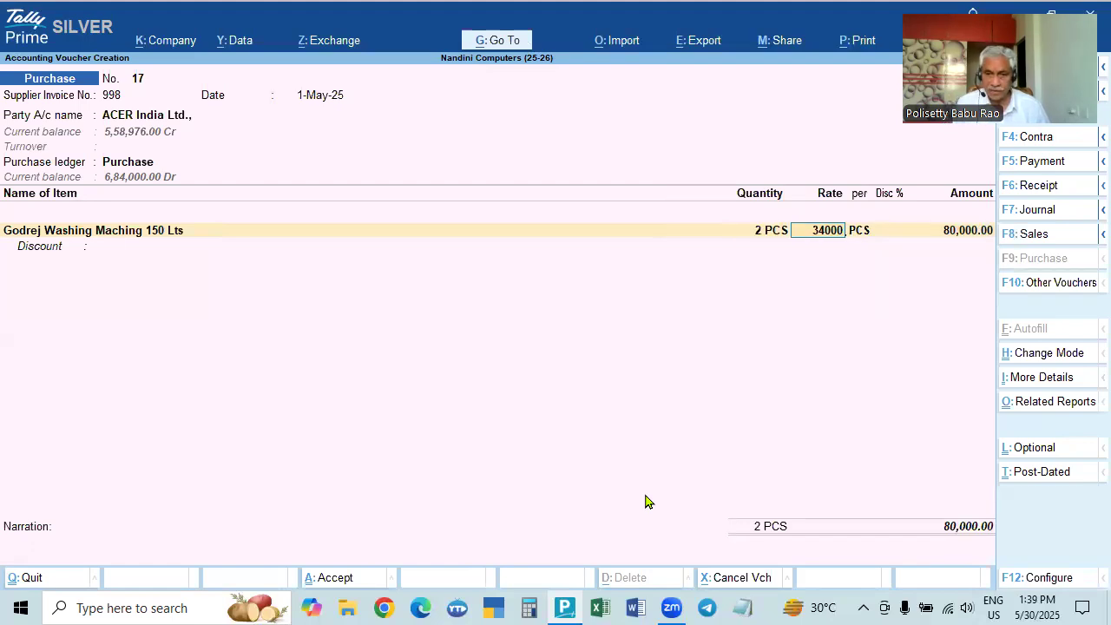
{"action": "key", "text": "BackSpace"}
{"action": "key", "text": "BackSpace"}
{"action": "key", "text": "BackSpace"}
{"action": "key", "text": "BackSpace"}
{"action": "key", "text": "BackSpace"}
{"action": "type", "text": "40000"}
{"action": "key", "text": "Return"}
{"action": "key", "text": "Return"}
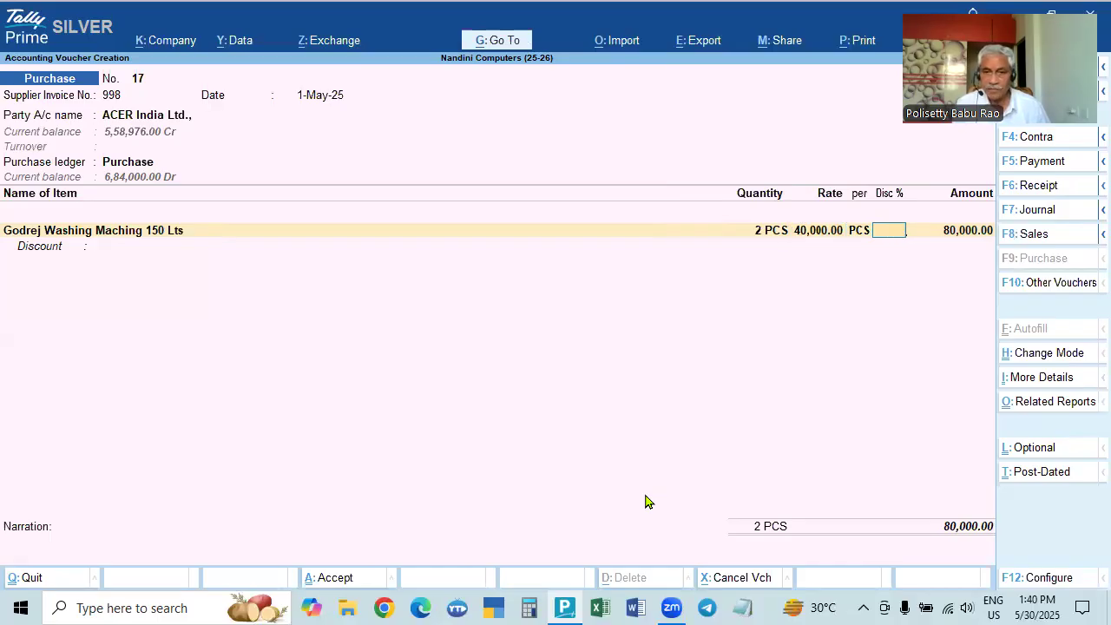
Keep the washing machine's amount and leave its discount percentage and item discount blank.
{"action": "key", "text": "Return"}
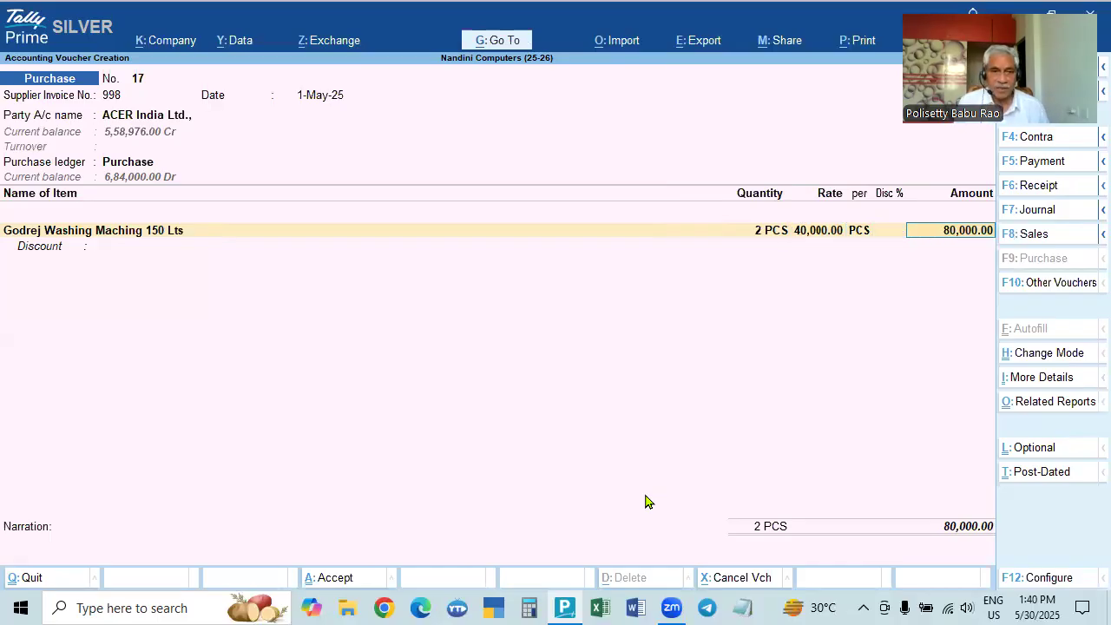
{"action": "left_click", "coordinate": [896, 231]}
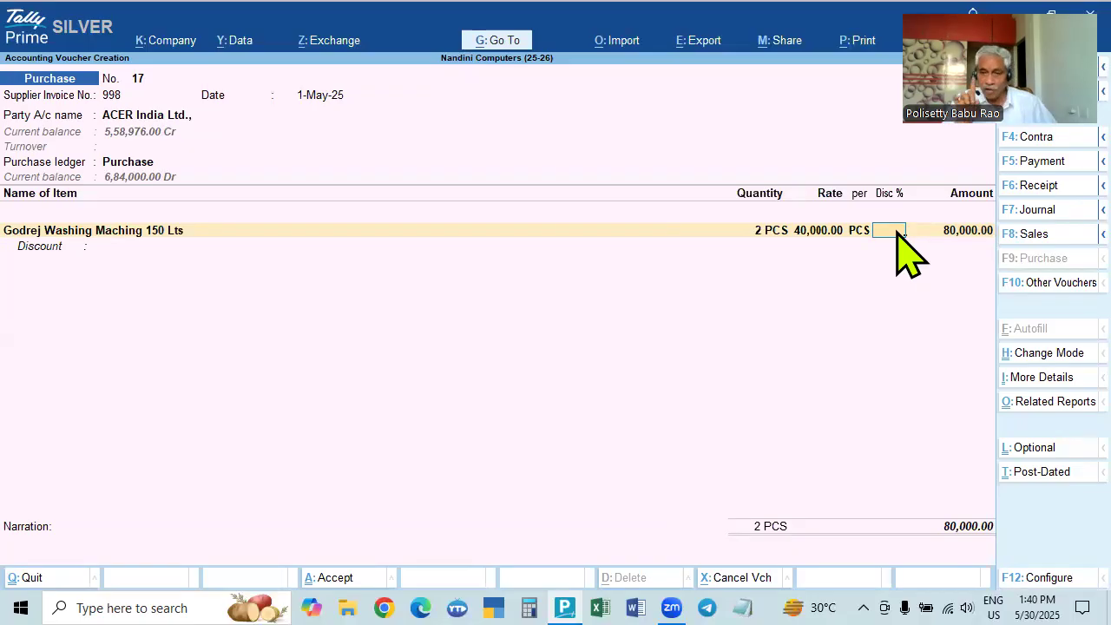
{"action": "key", "text": "Return"}
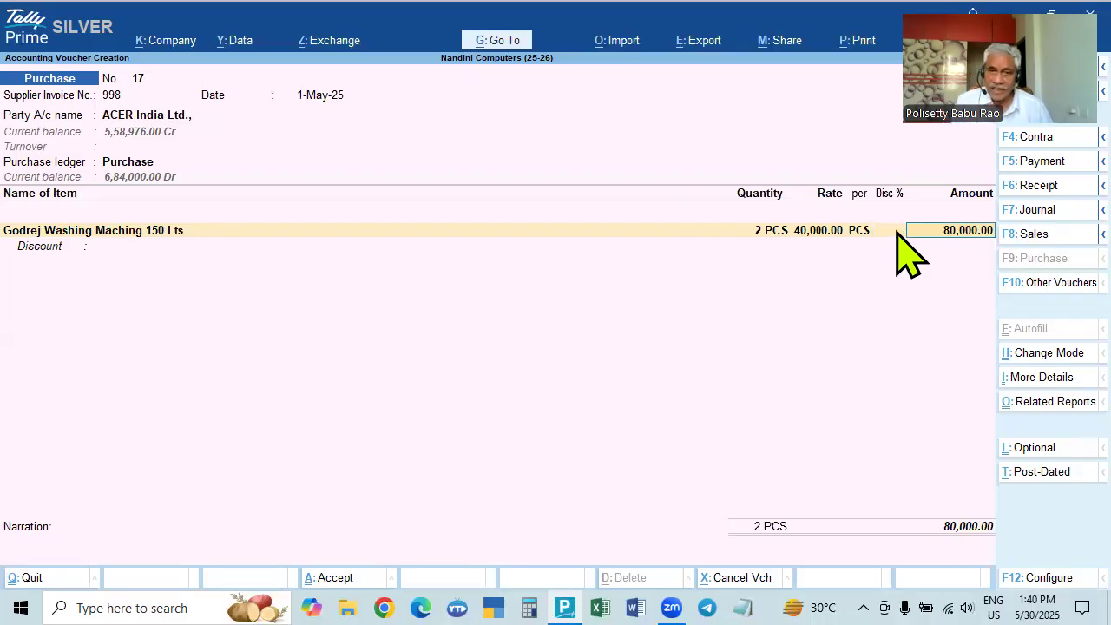
{"action": "key", "text": "Return"}
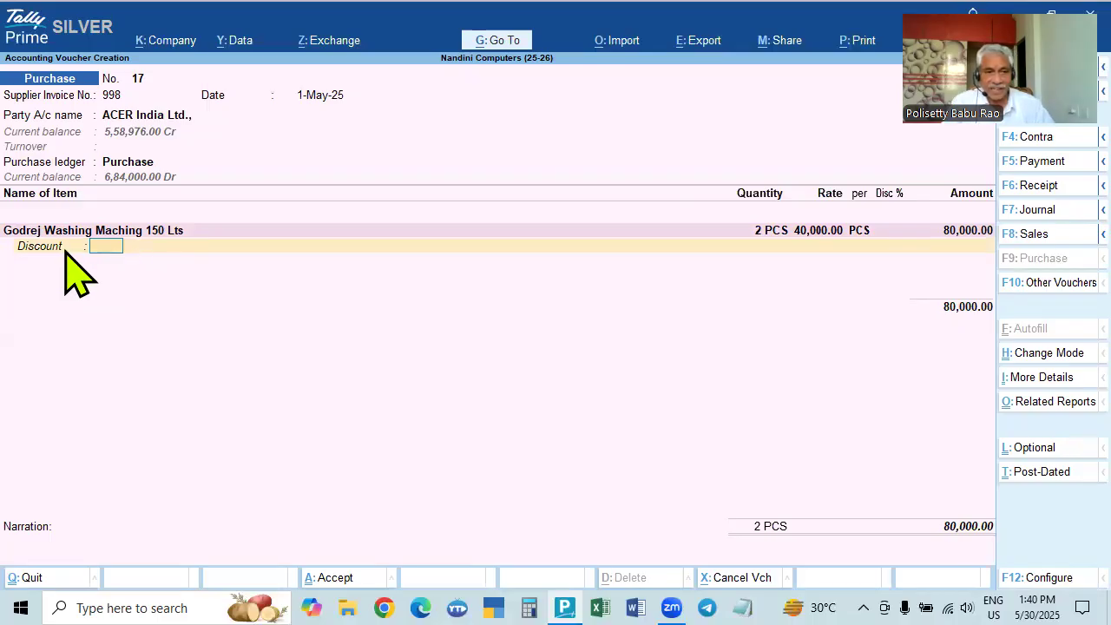
{"action": "key", "text": "Return"}
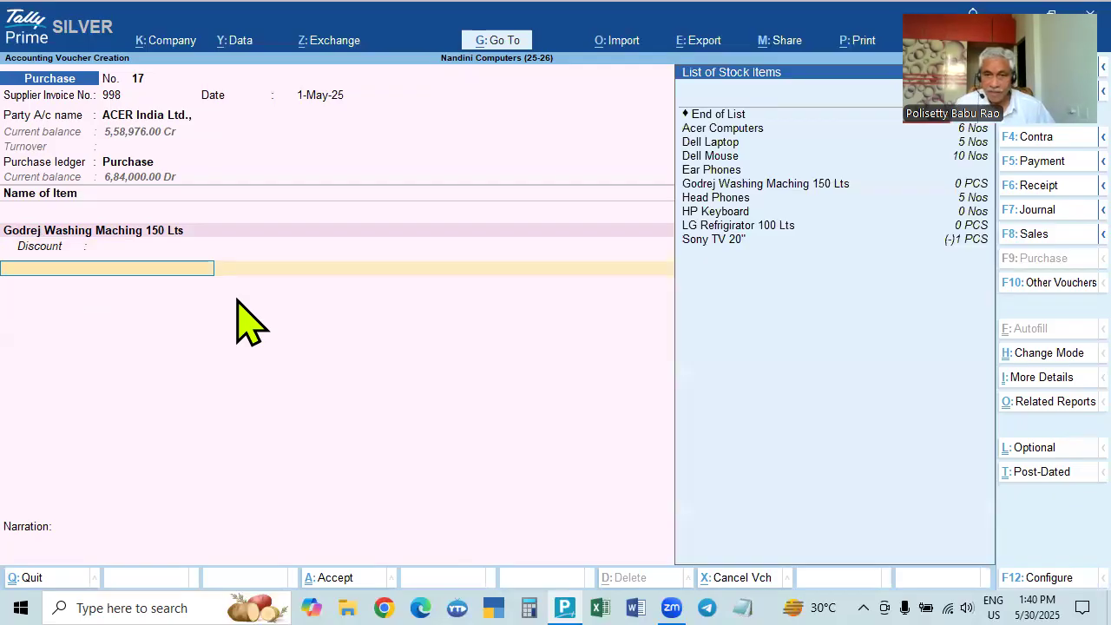
Add Sony TV 20" as the second item with quantity 2 PCS at a rate of 30,000.
{"action": "key", "text": "Down"}
{"action": "key", "text": "Down"}
{"action": "key", "text": "Down"}
{"action": "key", "text": "Down"}
{"action": "key", "text": "Down"}
{"action": "key", "text": "Down"}
{"action": "key", "text": "Down"}
{"action": "key", "text": "Down"}
{"action": "key", "text": "Down"}
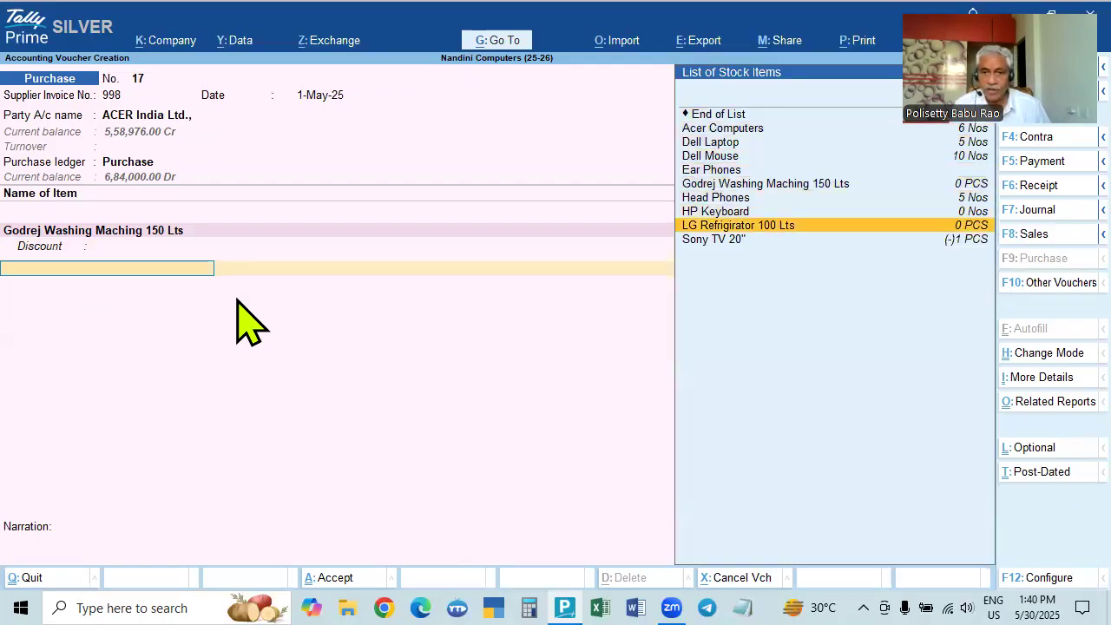
{"action": "key", "text": "Return"}
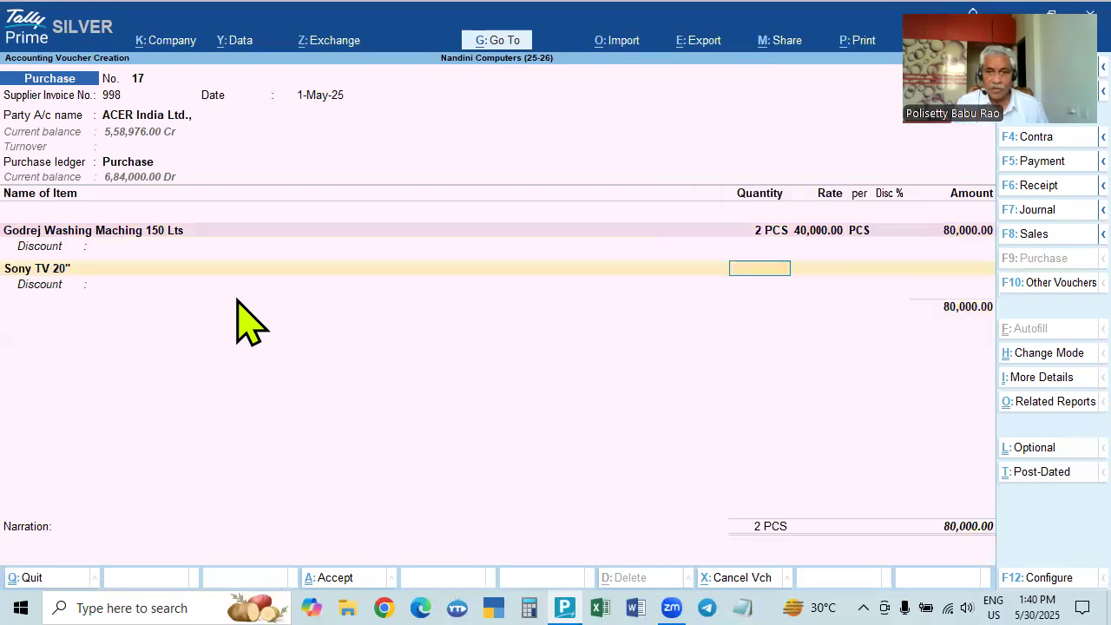
{"action": "type", "text": "2"}
{"action": "key", "text": "Return"}
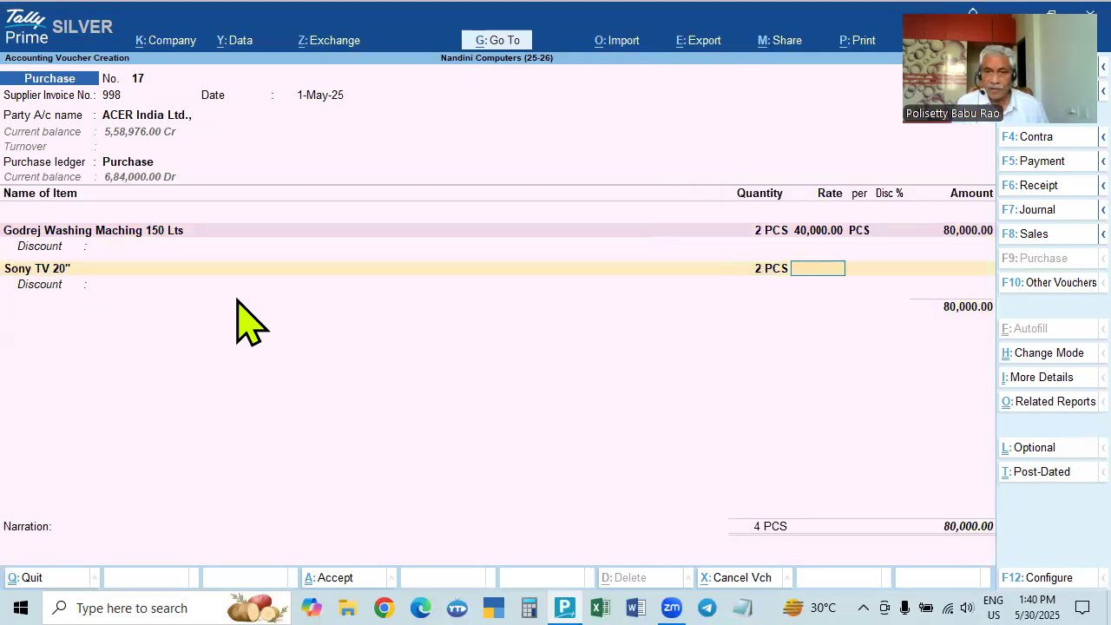
{"action": "type", "text": "30000"}
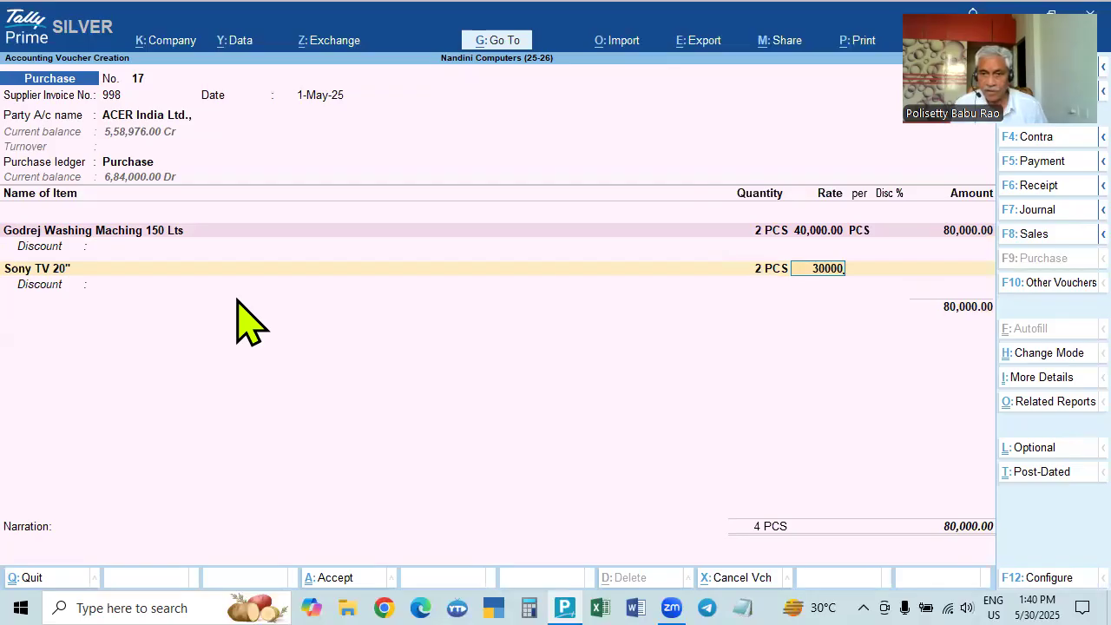
{"action": "key", "text": "Return"}
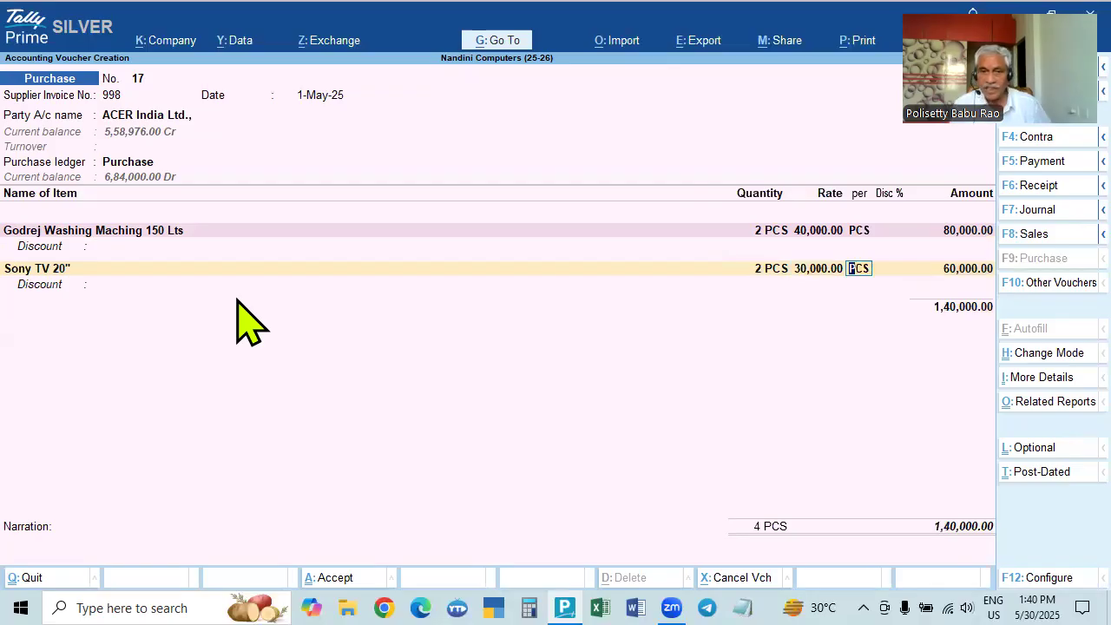
Keep the Sony TV's unit and amount, leave its discounts blank, and end the item list.
{"action": "key", "text": "Return"}
{"action": "key", "text": "Return"}
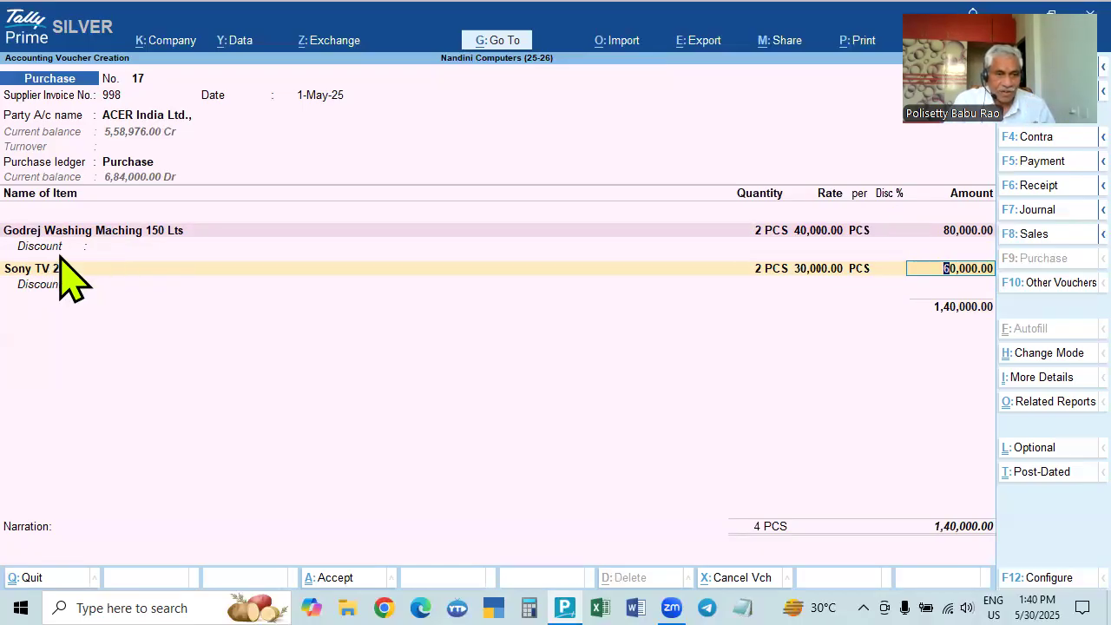
{"action": "key", "text": "Return"}
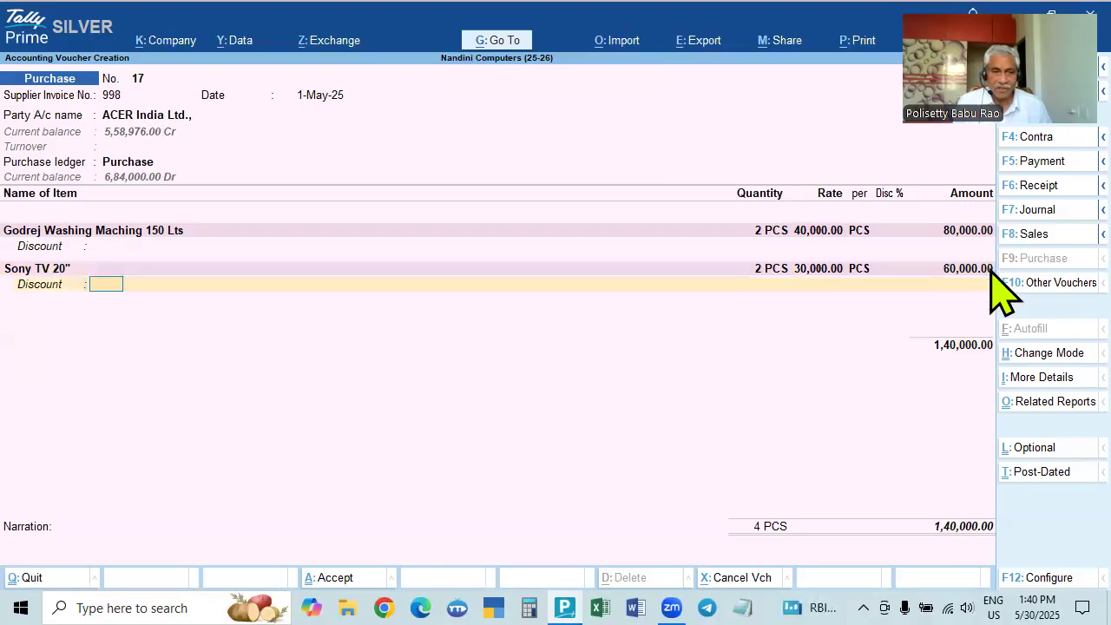
{"action": "key", "text": "Return"}
{"action": "key", "text": "Return"}
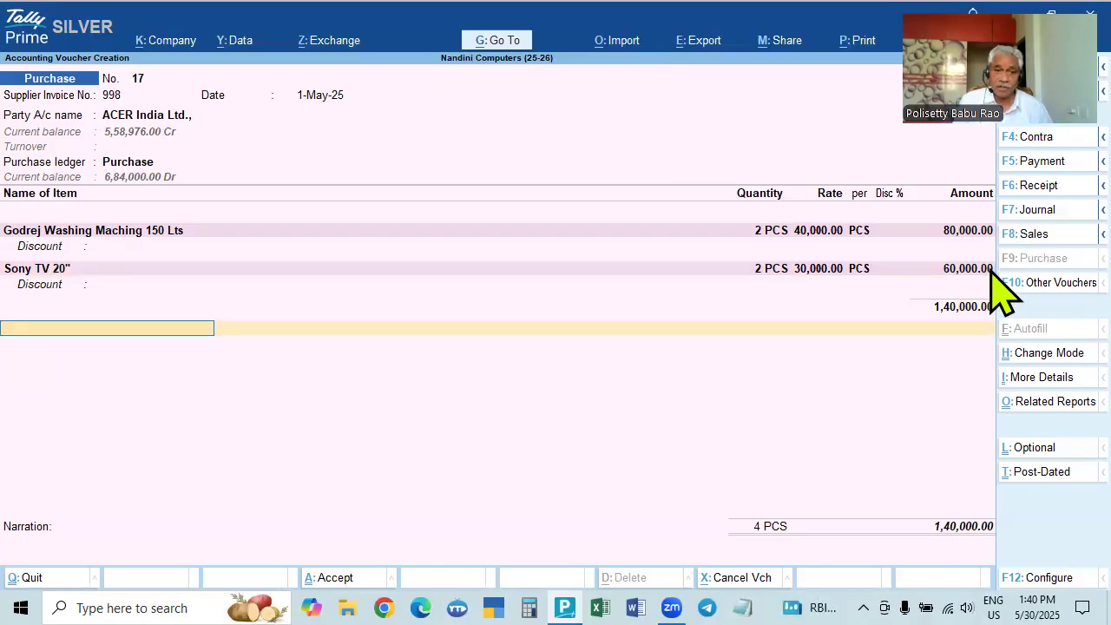
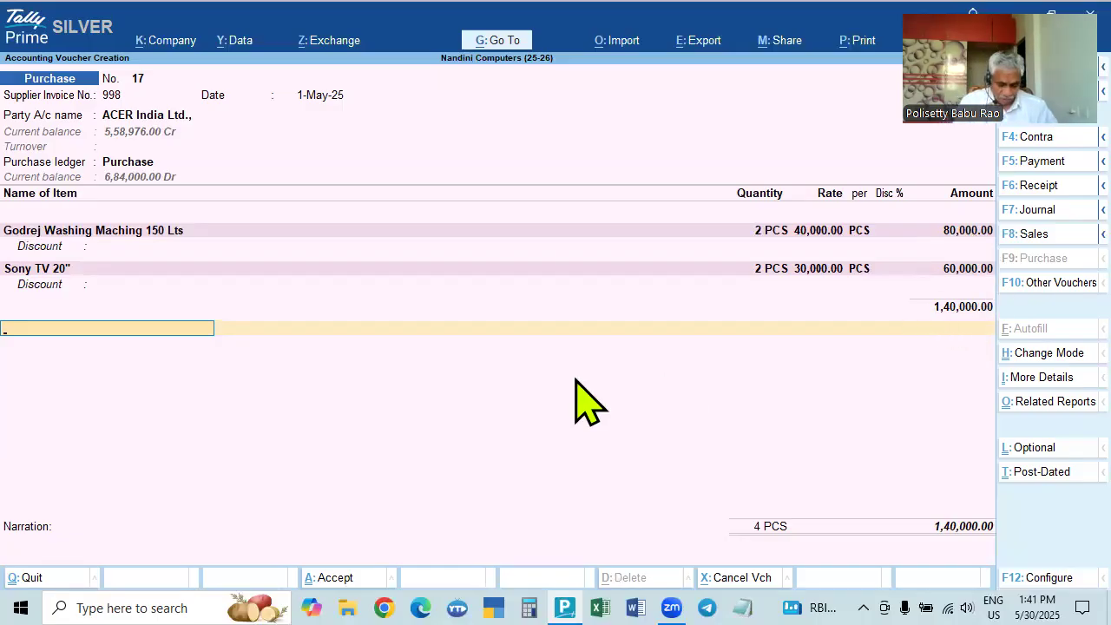
Add the CGST and SGST ledgers below the item total with their calculated amounts.
{"action": "type", "text": "Cg"}
{"action": "key", "text": "Return"}
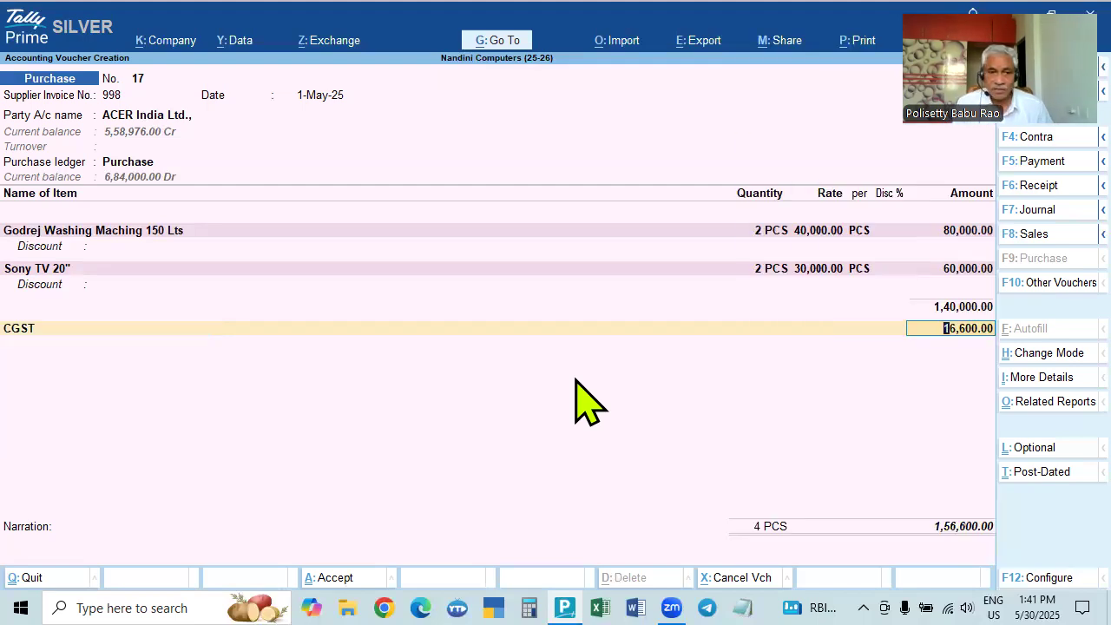
{"action": "key", "text": "Return"}
{"action": "type", "text": "Sg"}
{"action": "key", "text": "Return"}
{"action": "key", "text": "Return"}
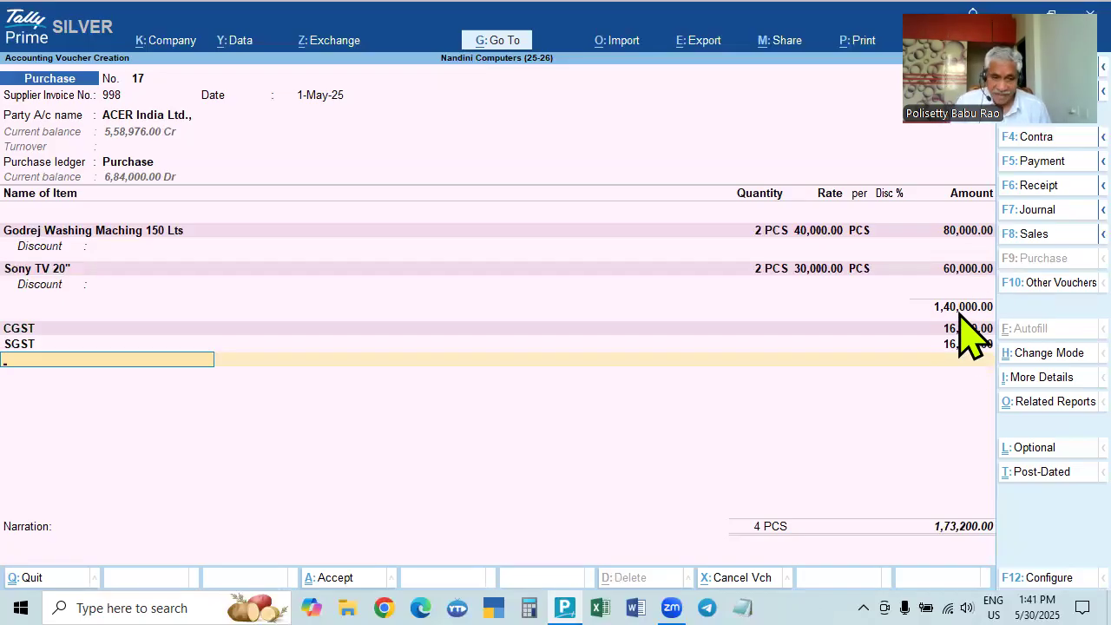
Remove the SGST ledger line from the voucher by replacing it with End of List.
{"action": "left_click", "coordinate": [17, 344]}
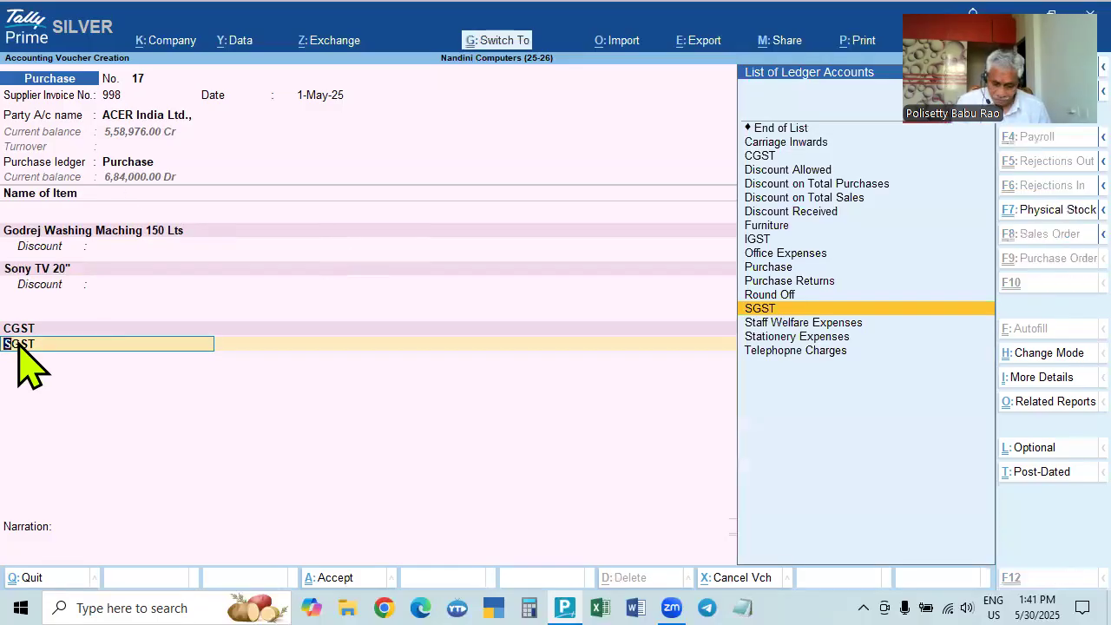
{"action": "key", "text": "Escape"}
{"action": "key", "text": "Up"}
{"action": "key", "text": "Up"}
{"action": "key", "text": "Up"}
{"action": "key", "text": "Up"}
{"action": "key", "text": "Up"}
{"action": "key", "text": "Up"}
{"action": "key", "text": "Up"}
{"action": "key", "text": "Up"}
{"action": "key", "text": "Up"}
{"action": "key", "text": "Up"}
{"action": "key", "text": "Up"}
{"action": "key", "text": "Up"}
{"action": "key", "text": "Up"}
{"action": "key", "text": "Up"}
{"action": "key", "text": "Up"}
{"action": "key", "text": "Up"}
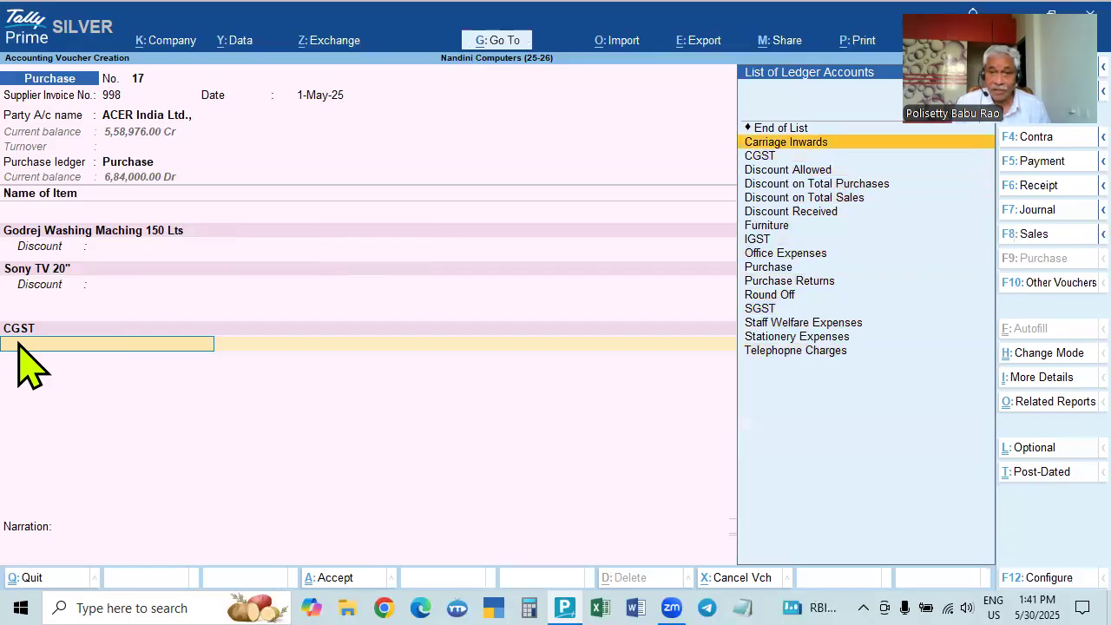
{"action": "key", "text": "Up"}
{"action": "key", "text": "Return"}
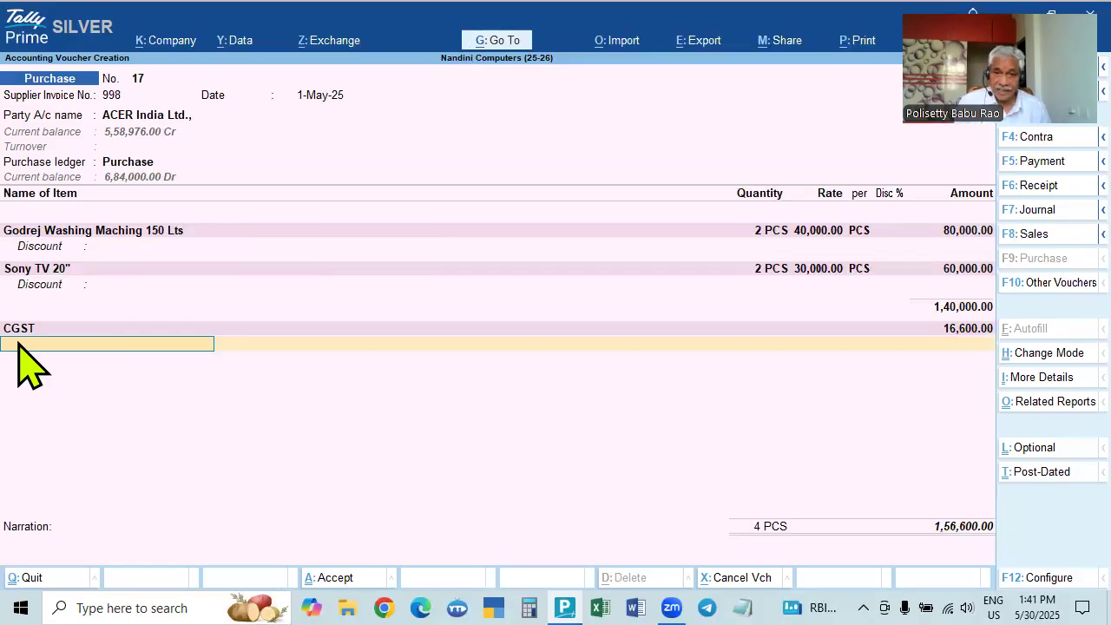
Clear the CGST ledger line from the voucher with End of List.
{"action": "key", "text": "BackSpace"}
{"action": "key", "text": "BackSpace"}
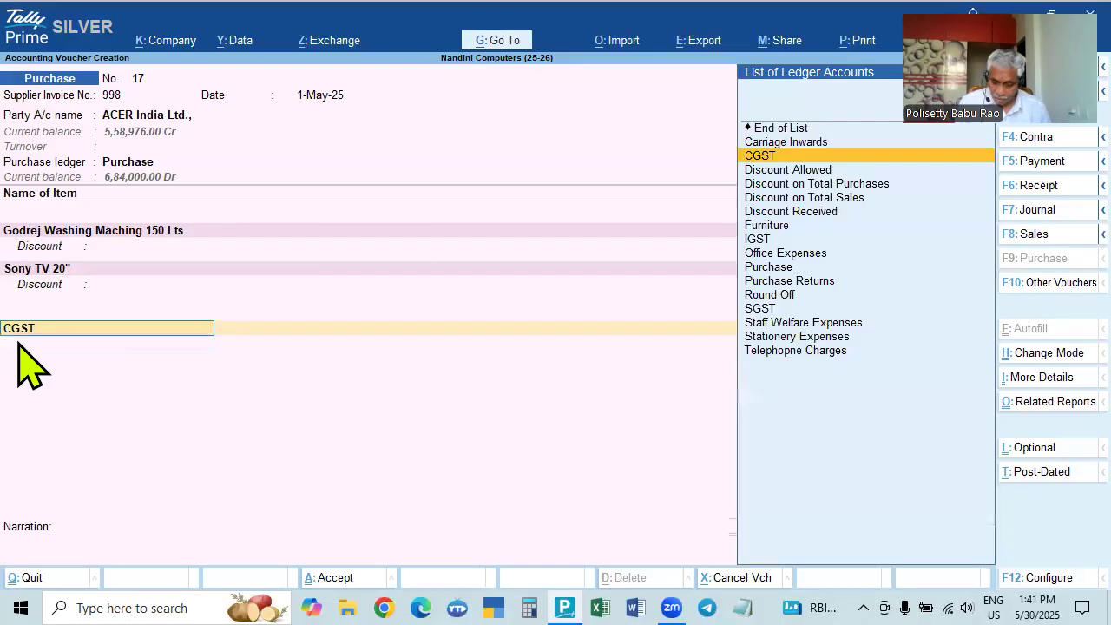
{"action": "key", "text": "Up"}
{"action": "key", "text": "Up"}
{"action": "key", "text": "Return"}
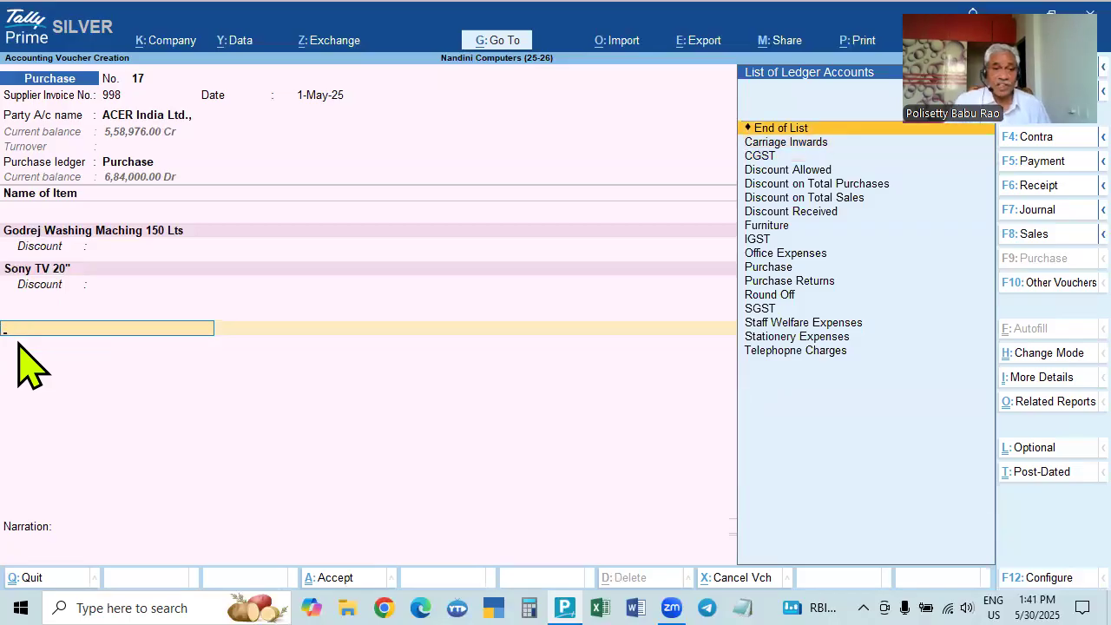
Revisit the Sony TV's discount line, leave it blank, and end the item list again.
{"action": "left_click", "coordinate": [45, 283]}
{"action": "key", "text": "Return"}
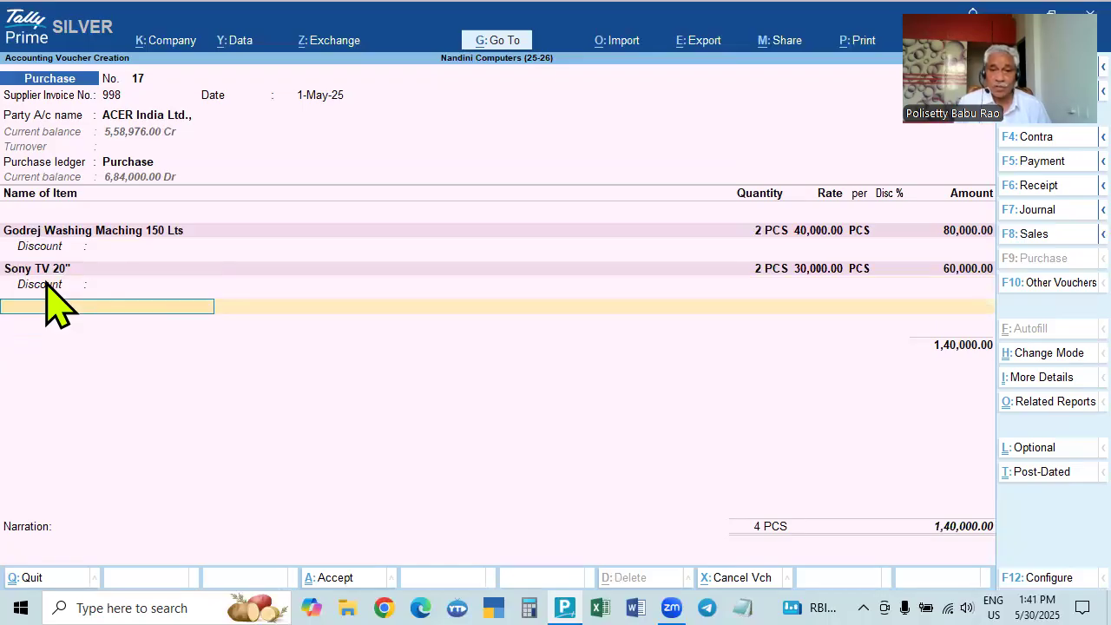
{"action": "key", "text": "Return"}
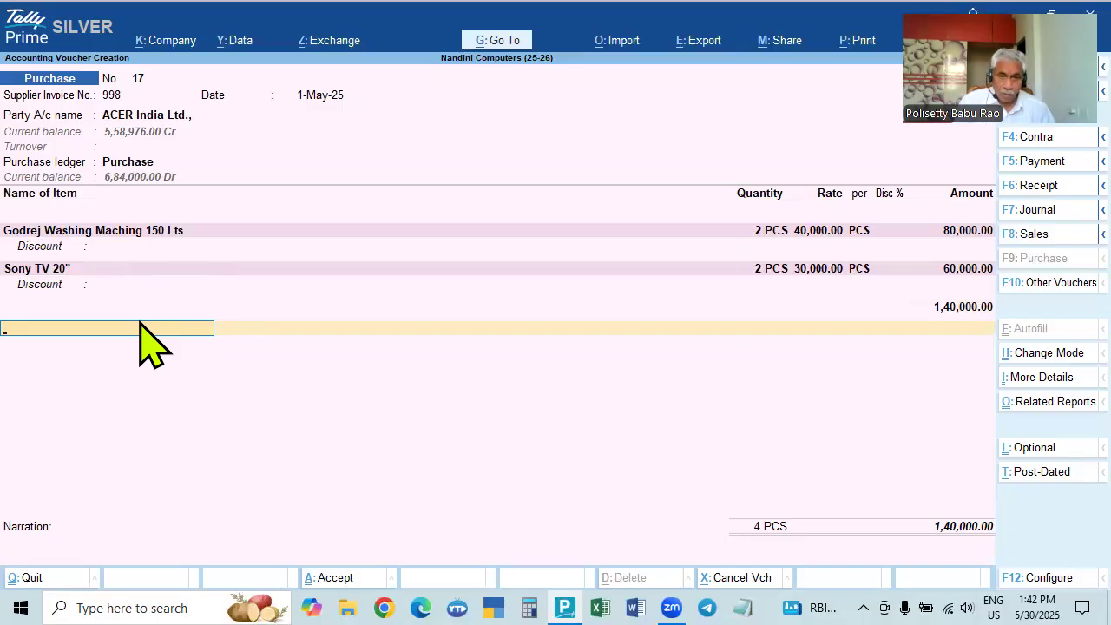
{"action": "key", "text": "Return"}
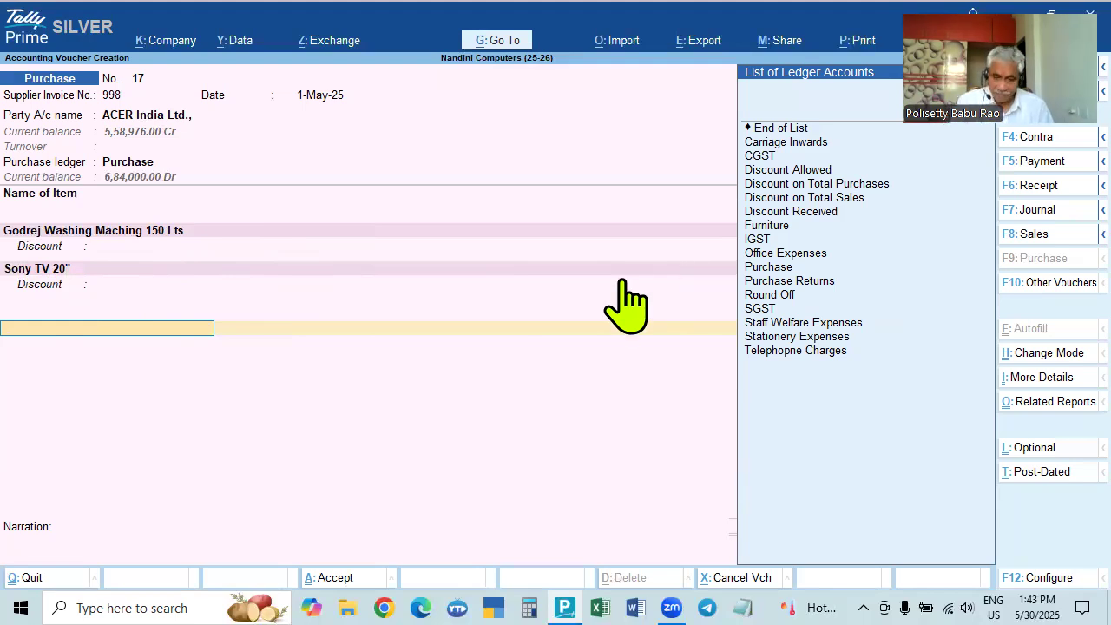
{"action": "key", "text": "Down"}
{"action": "key", "text": "BackSpace"}
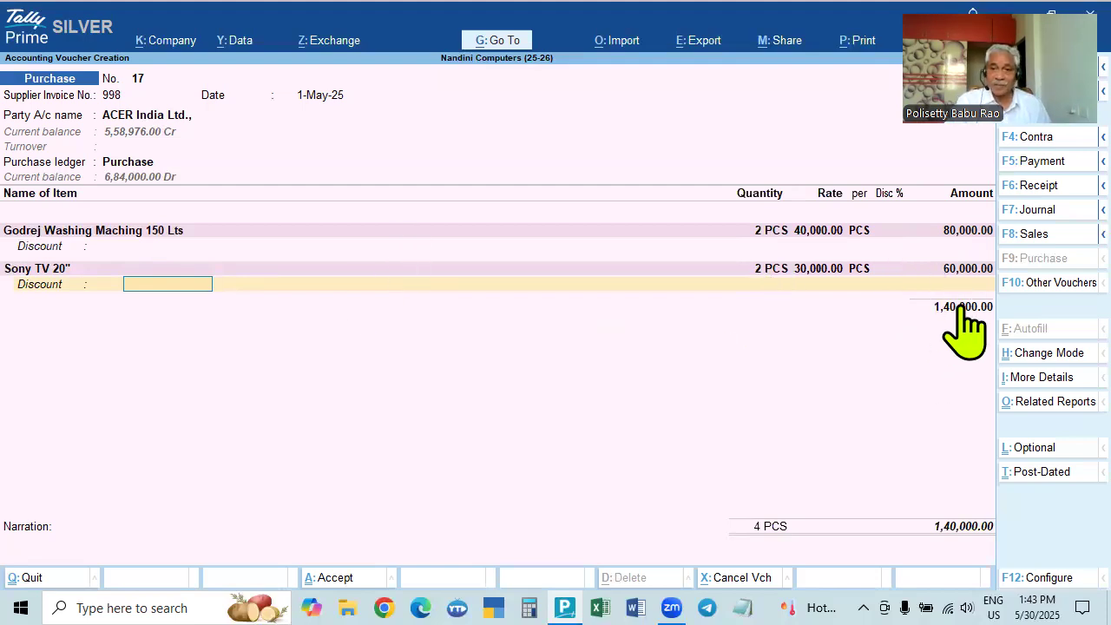
{"action": "key", "text": "Return"}
{"action": "key", "text": "Return"}
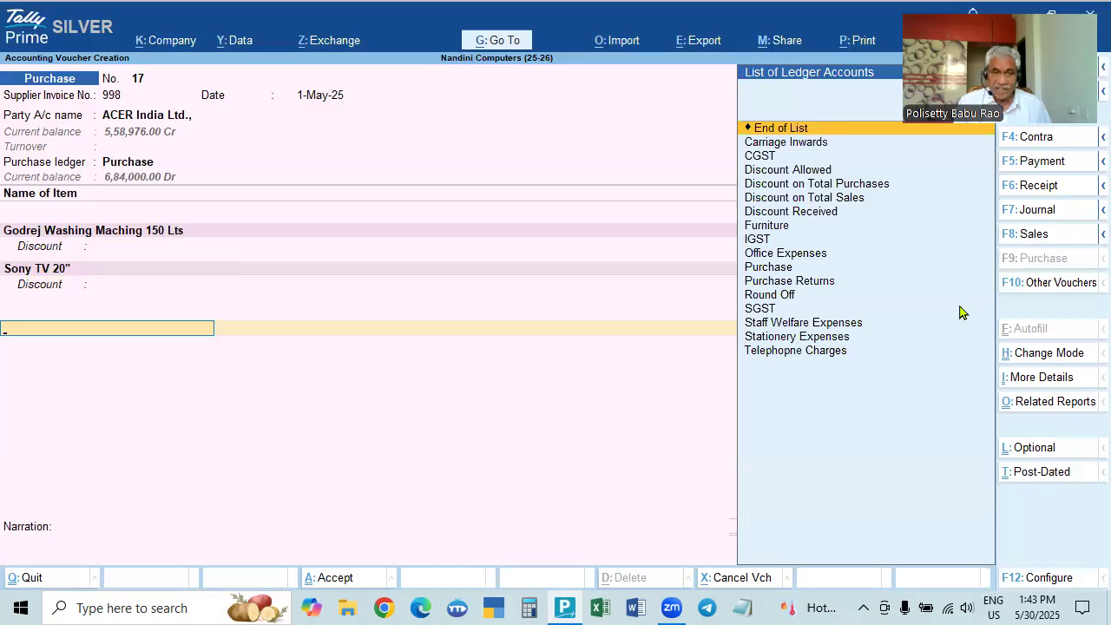
{"action": "key", "text": "BackSpace"}
{"action": "key", "text": "Return"}
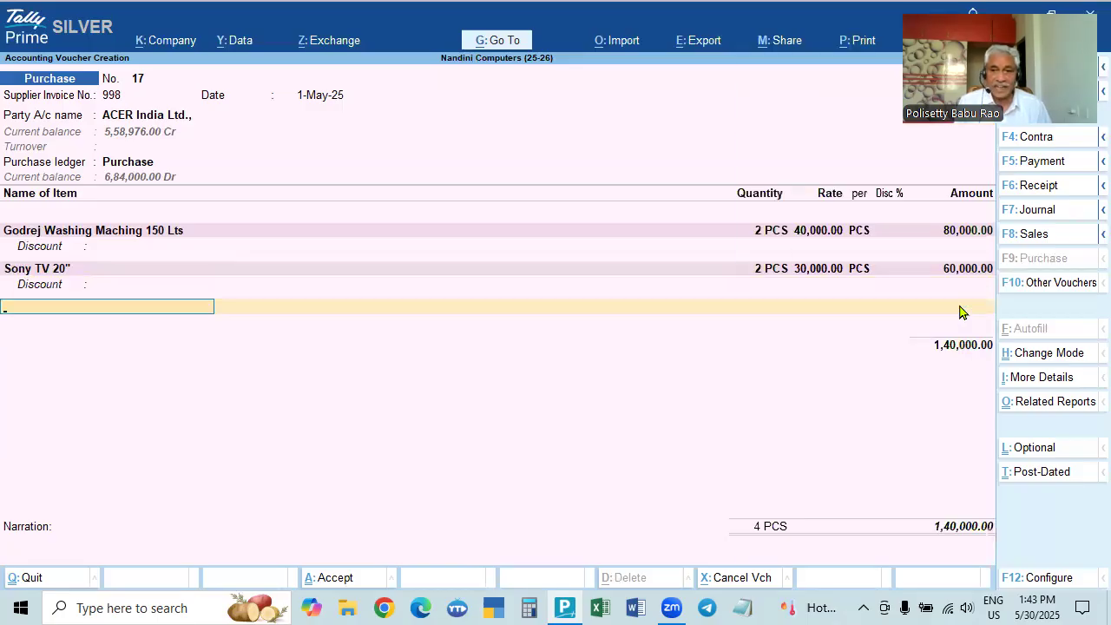
{"action": "key", "text": "Return"}
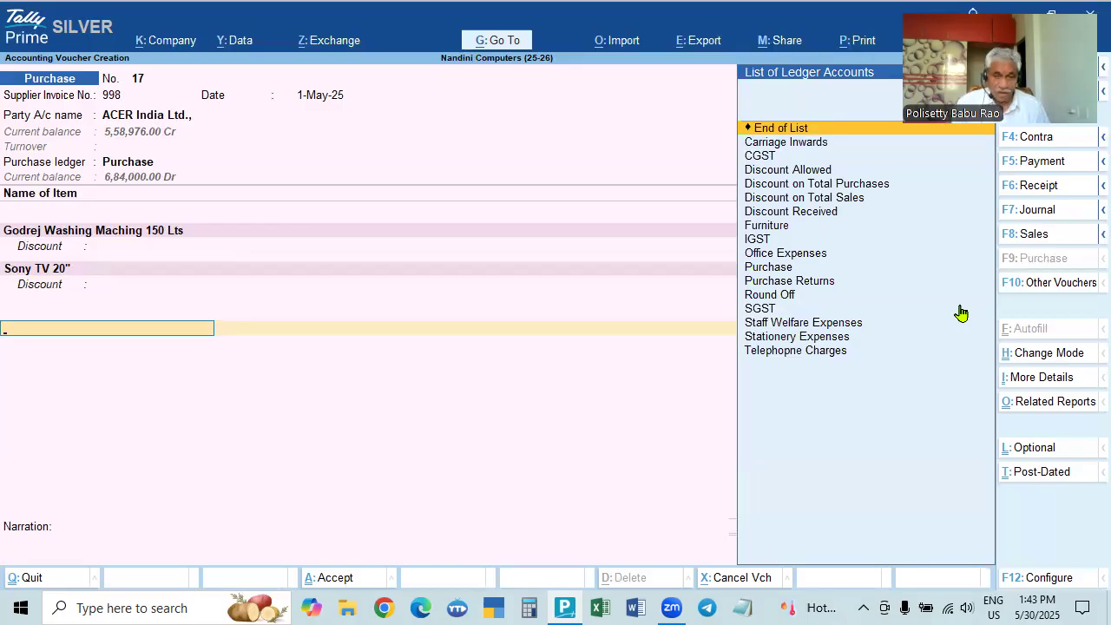
Add the Discount on Total Purchases ledger below the item total and set its Include in Assessable Value calculation to Not Applicable.
{"action": "left_click", "coordinate": [857, 185]}
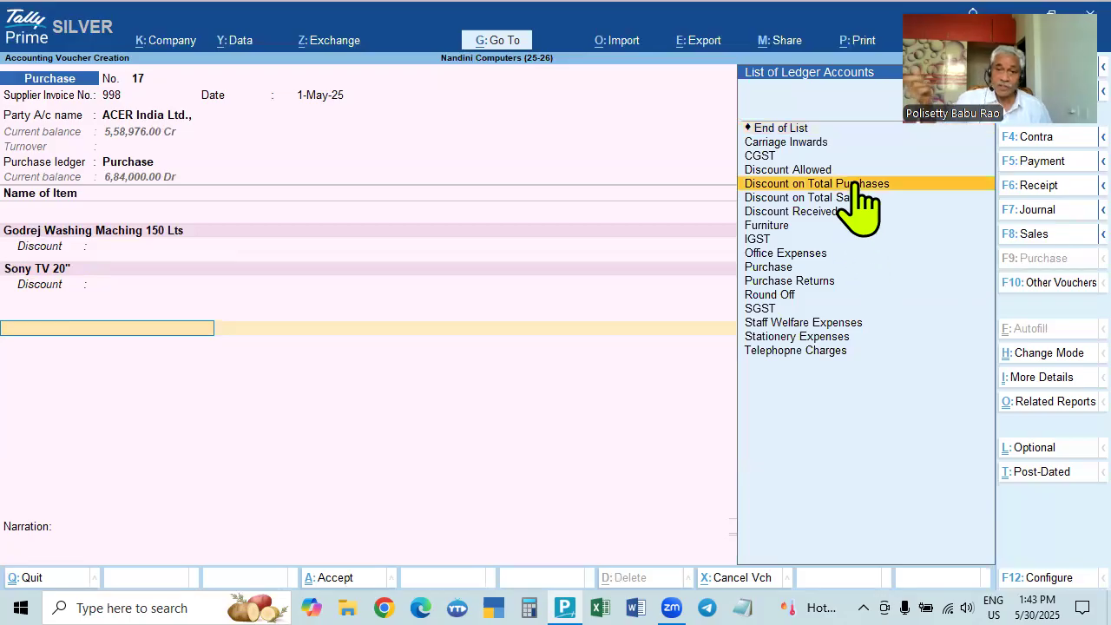
{"action": "left_click", "coordinate": [856, 186]}
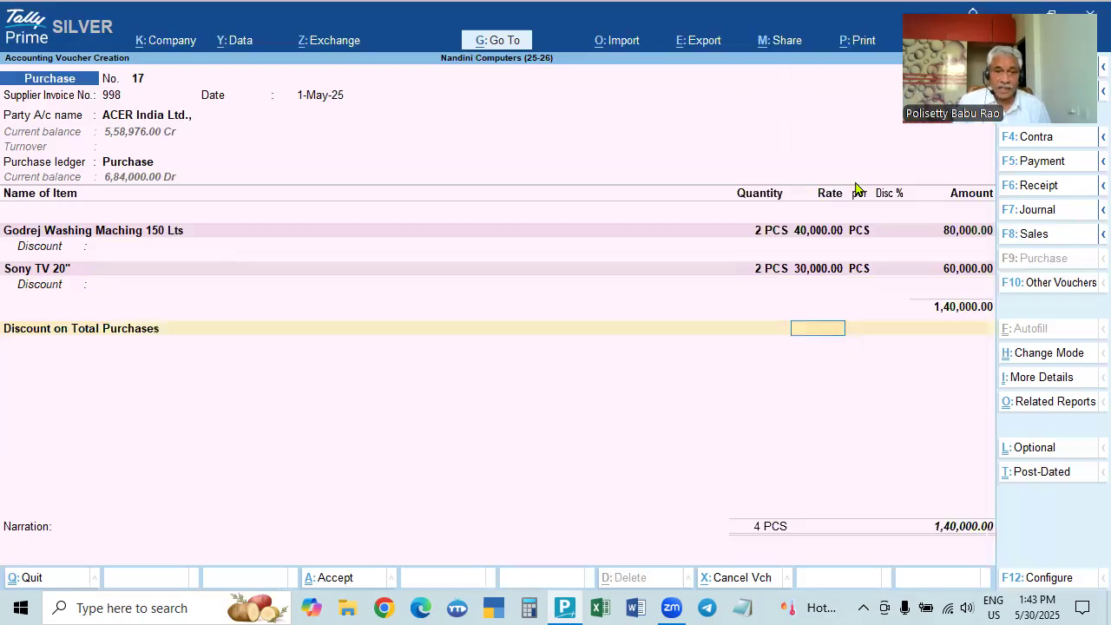
{"action": "key", "text": "BackSpace"}
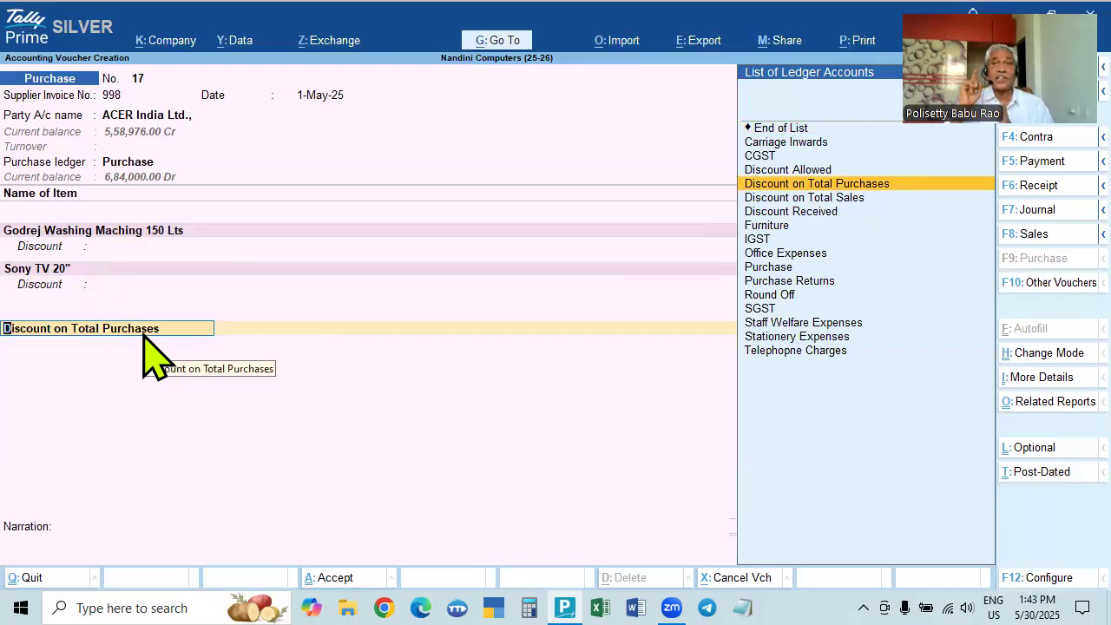
{"action": "key", "text": "ctrl+Return"}
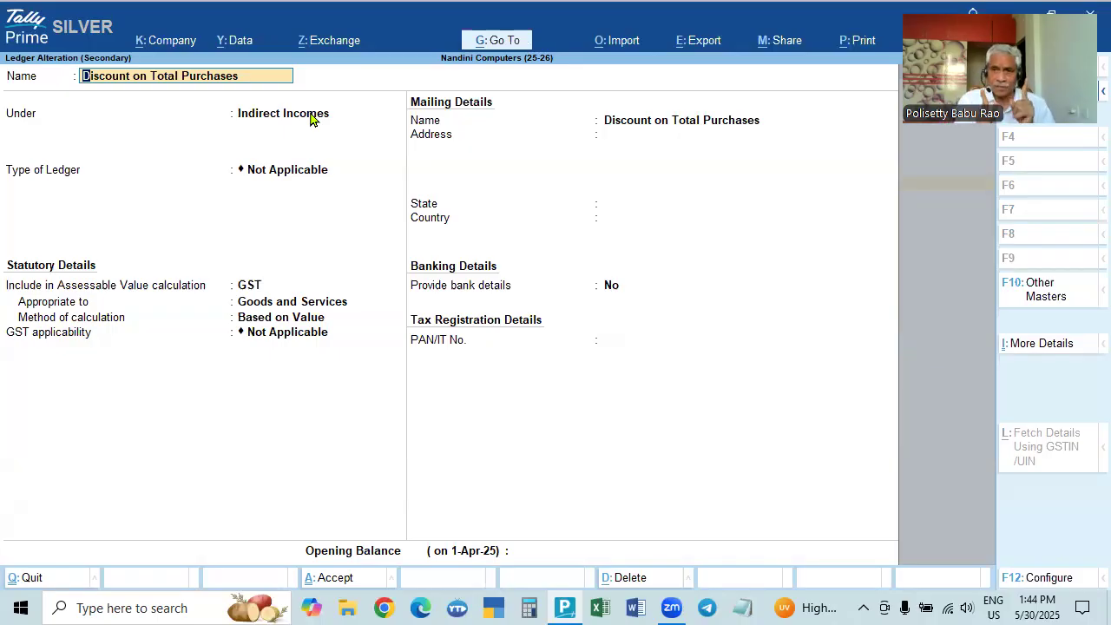
{"action": "left_click", "coordinate": [313, 119]}
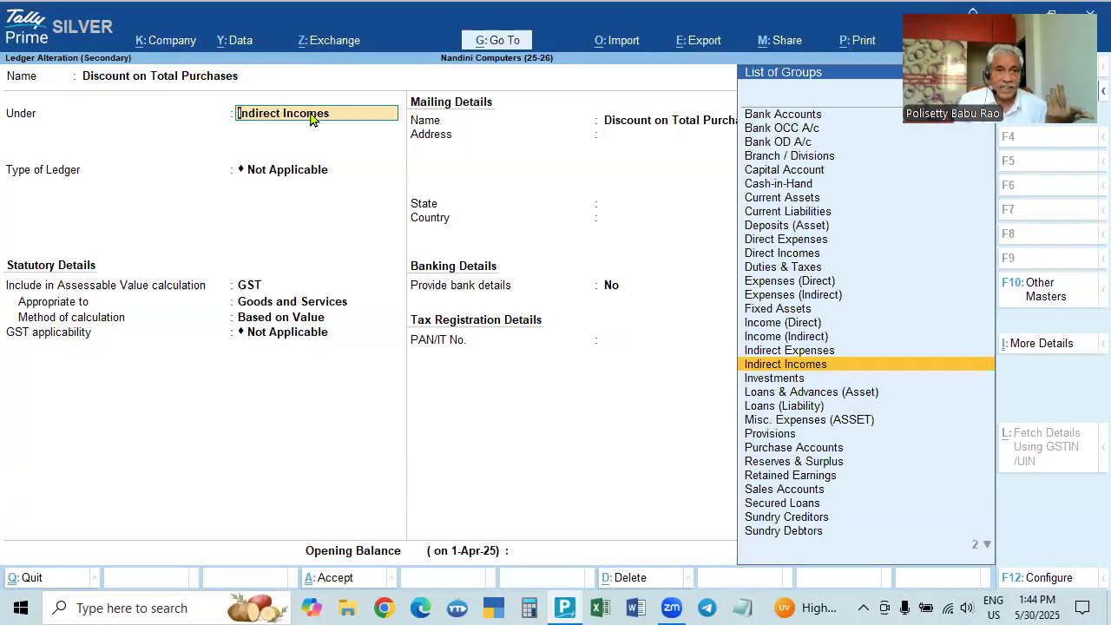
{"action": "key", "text": "Return"}
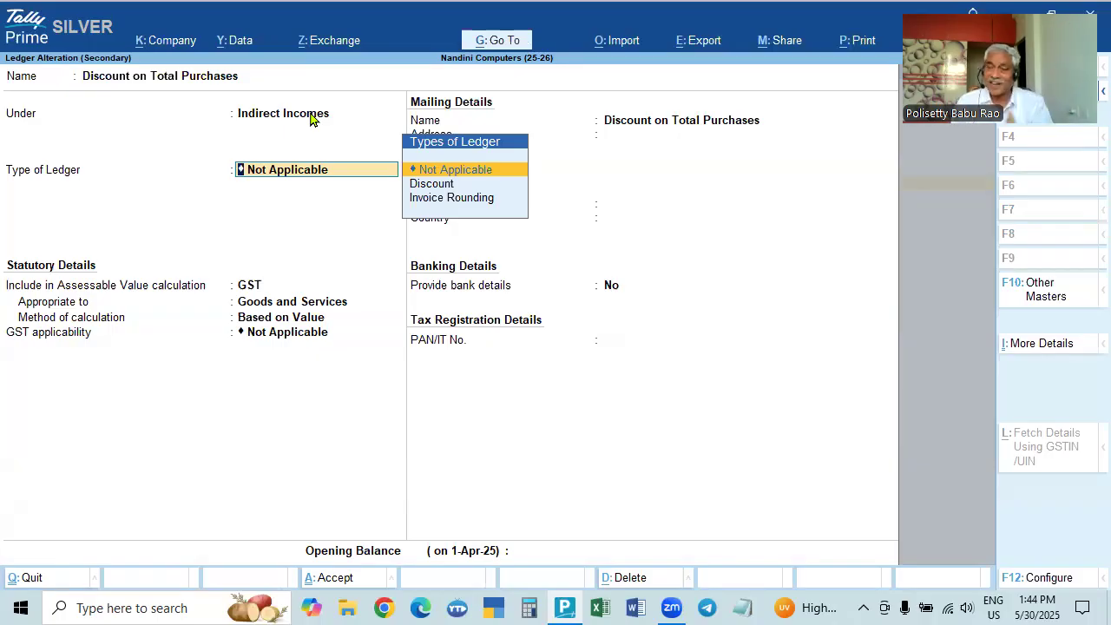
{"action": "key", "text": "Return"}
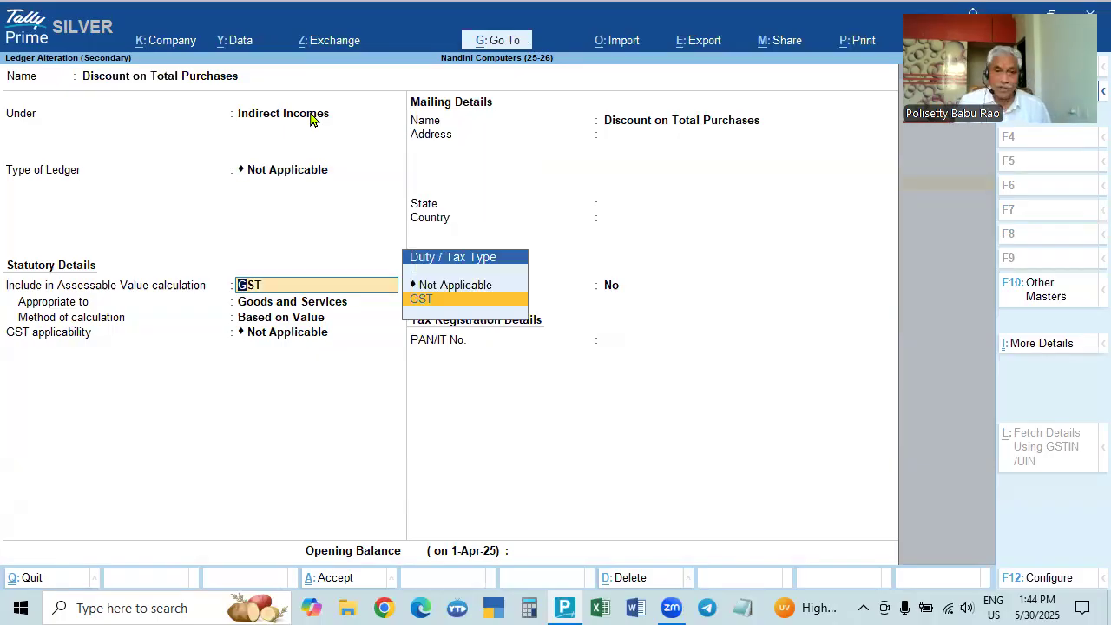
{"action": "key", "text": "Up"}
{"action": "key", "text": "Return"}
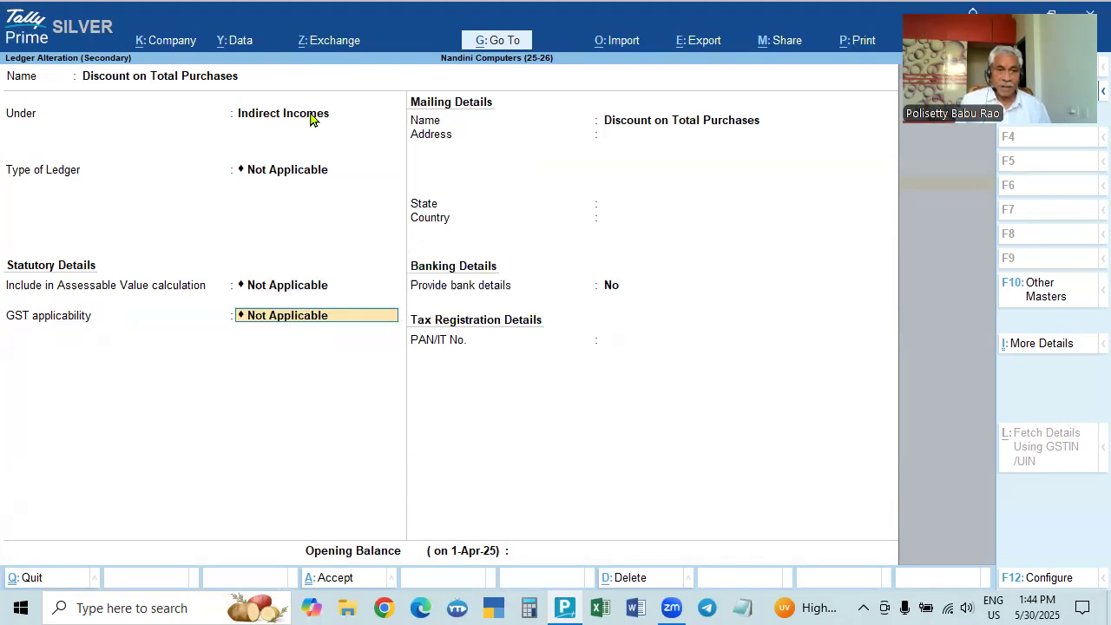
{"action": "key", "text": "Return"}
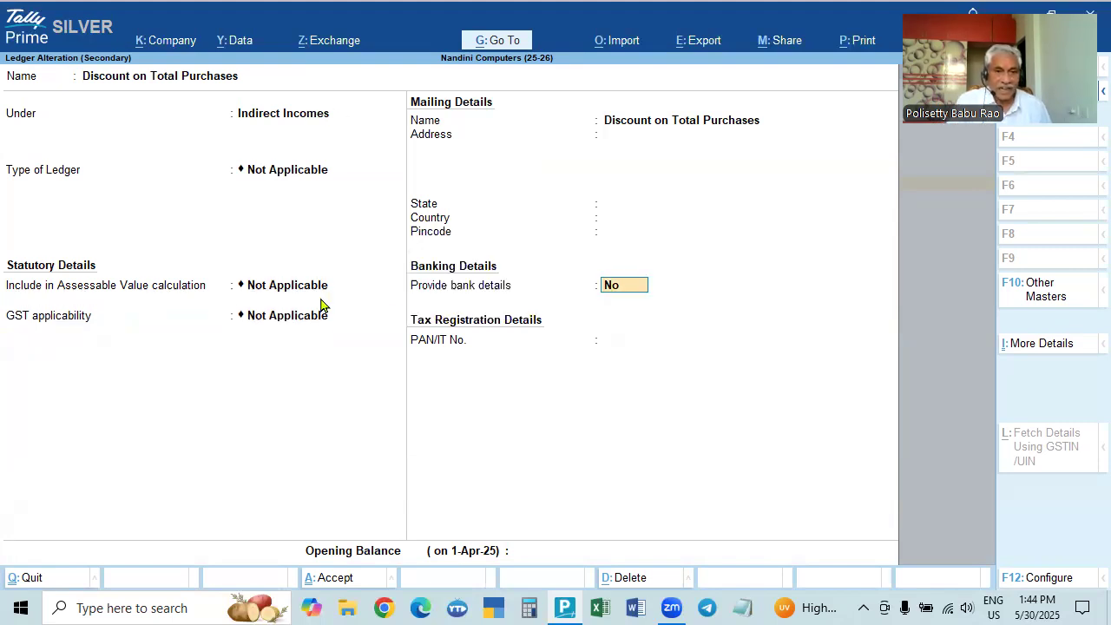
{"action": "key", "text": "ctrl+a"}
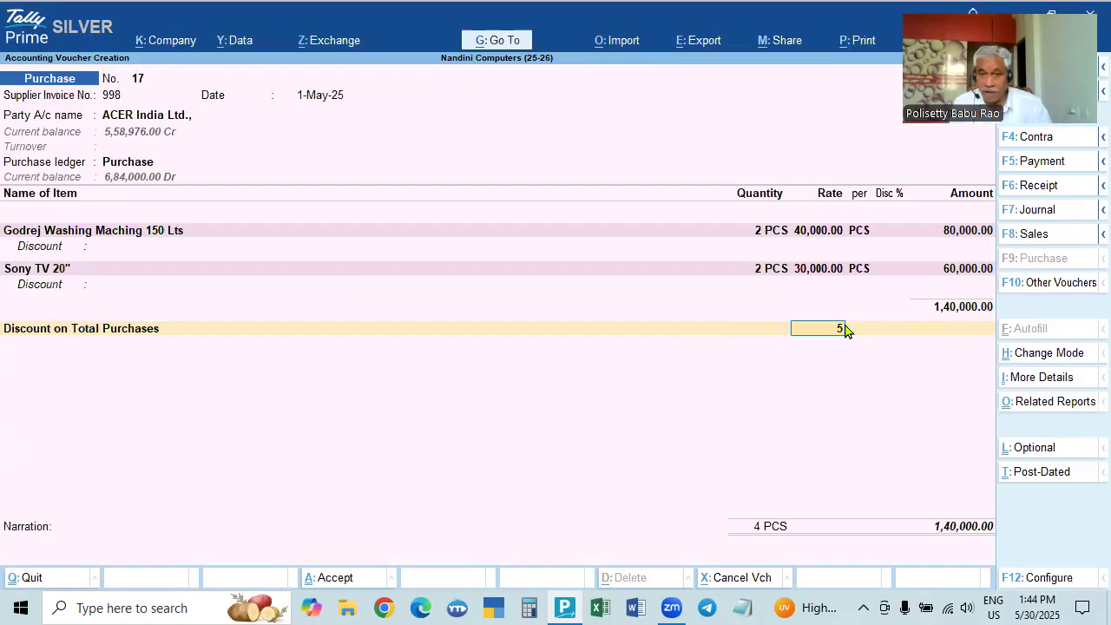
Set the rate of the Discount on Total Purchases line to -5 %.
{"action": "key", "text": "Return"}
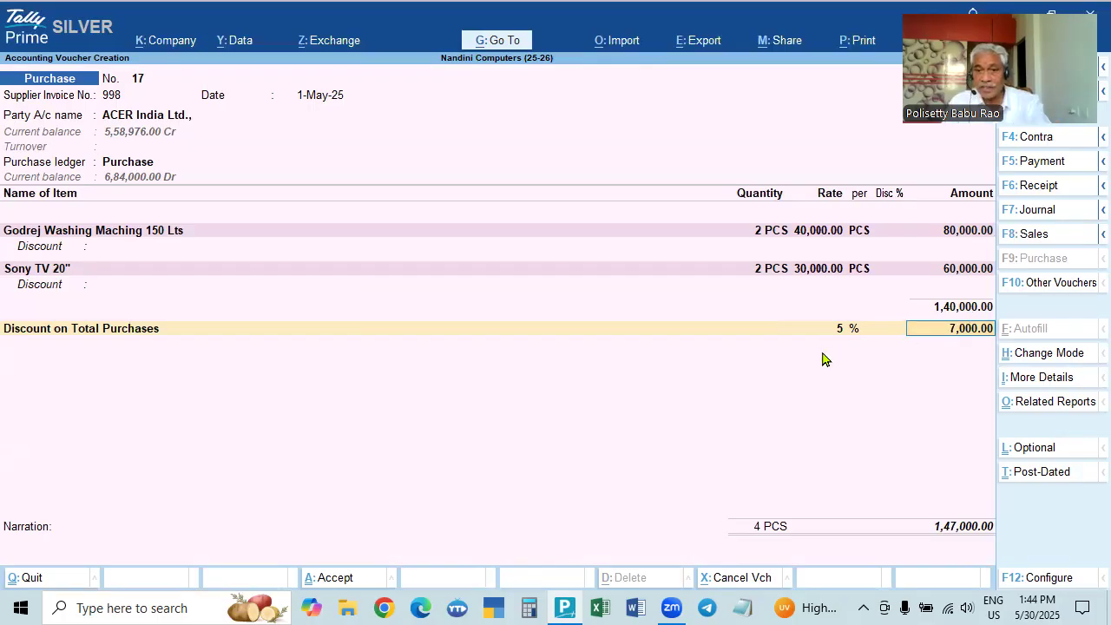
{"action": "left_click", "coordinate": [837, 330]}
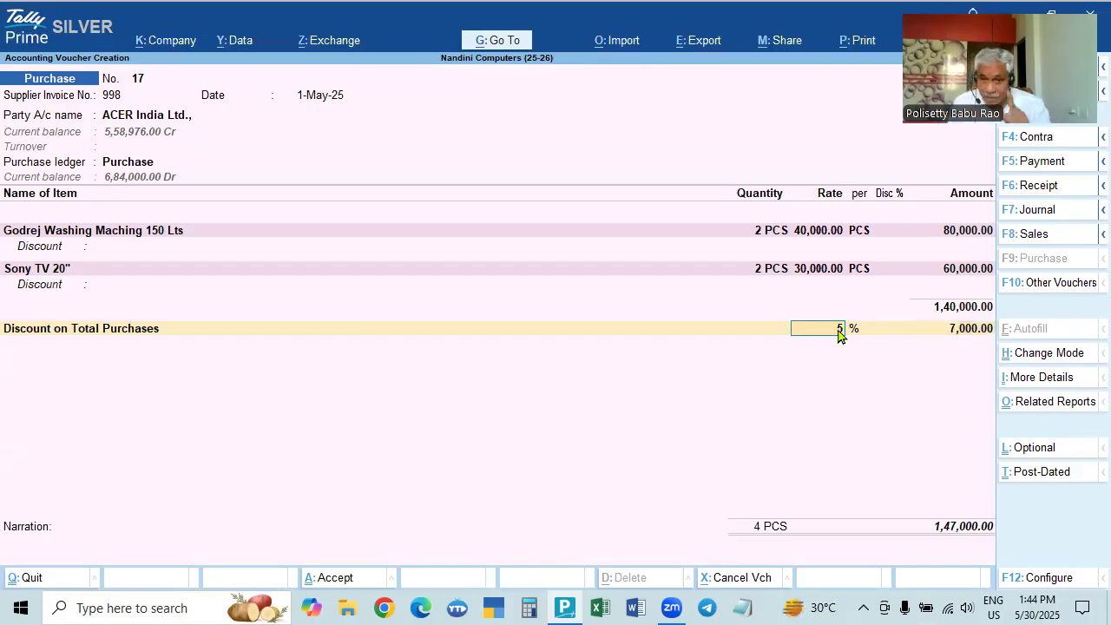
{"action": "type", "text": "-5"}
{"action": "key", "text": "Return"}
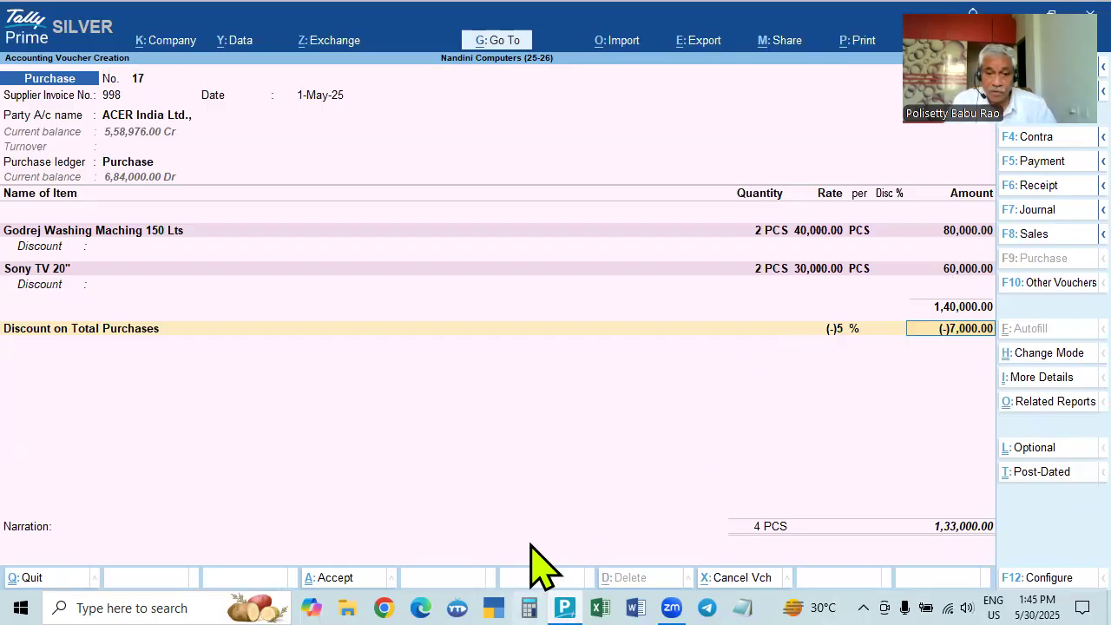
Calculate the washing machine's share of the discount in Calculator as 7000 ÷ 140000 × 80000.
{"action": "left_click", "coordinate": [529, 606]}
{"action": "type", "text": "7000"}
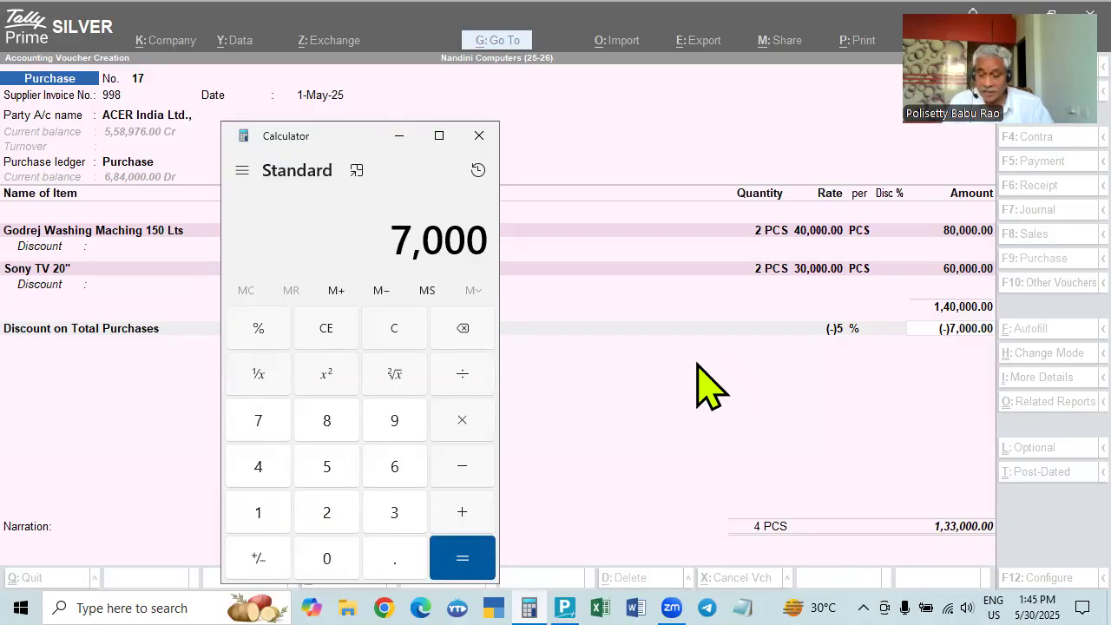
{"action": "type", "text": "/140000"}
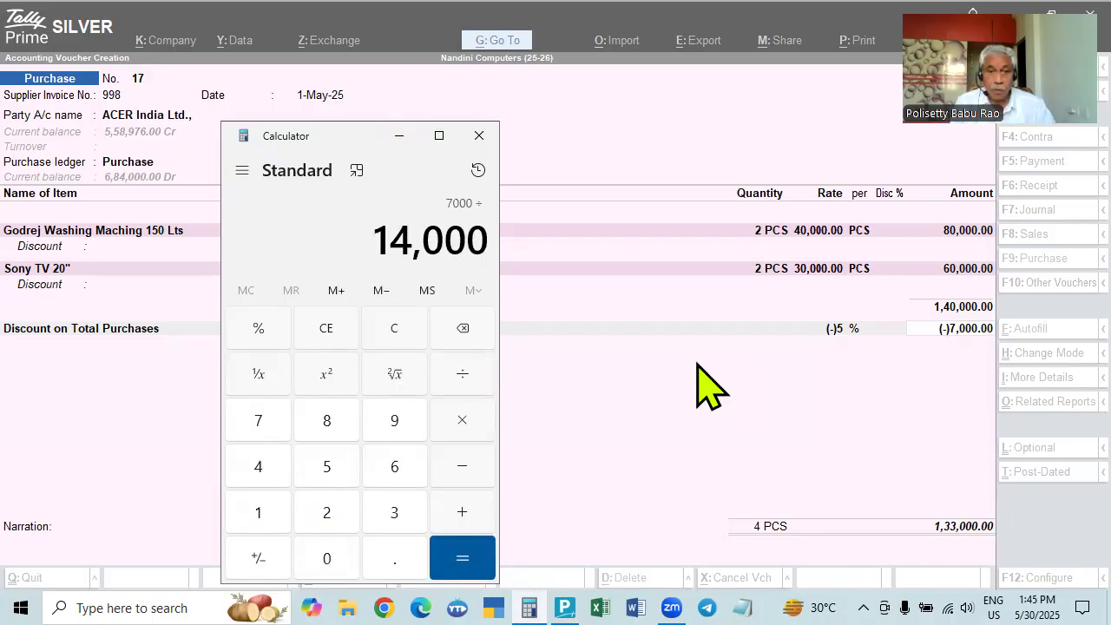
{"action": "key", "text": "Return"}
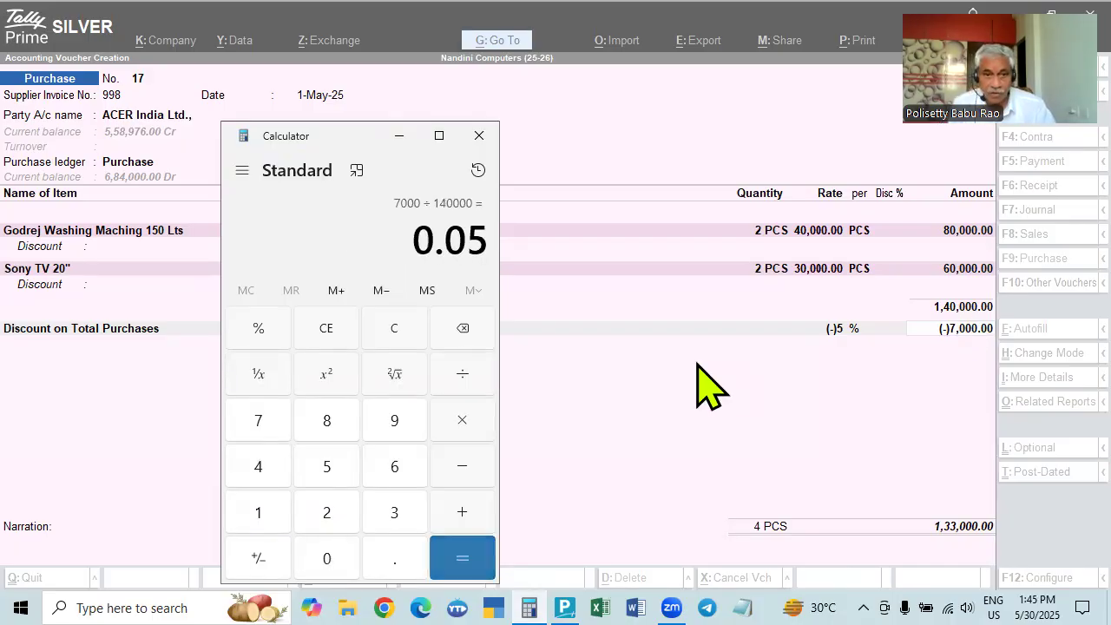
{"action": "type", "text": "*"}
{"action": "type", "text": "800000"}
{"action": "key", "text": "Return"}
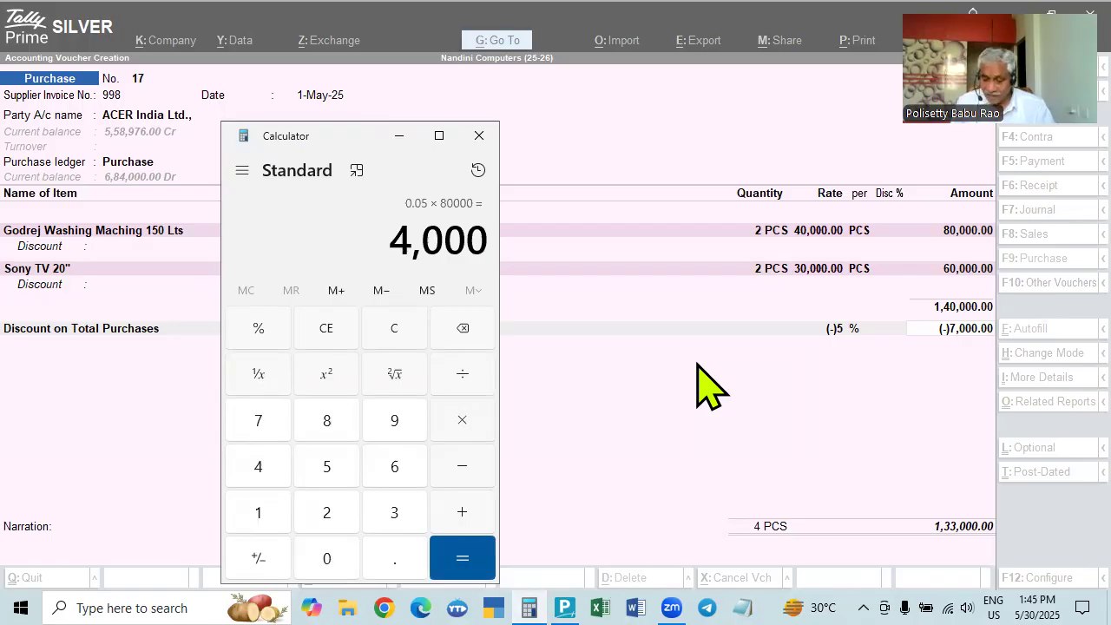
Work out the washing machine's net value by subtracting 80000 from the discount share, and calculate 14% tax on it.
{"action": "type", "text": "-80000"}
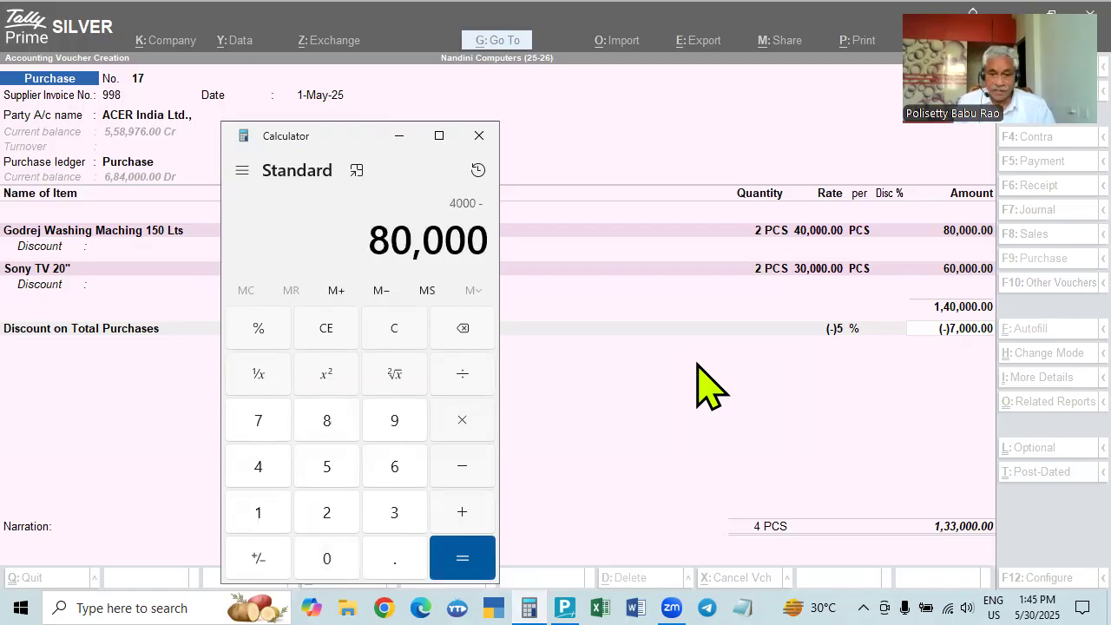
{"action": "key", "text": "Return"}
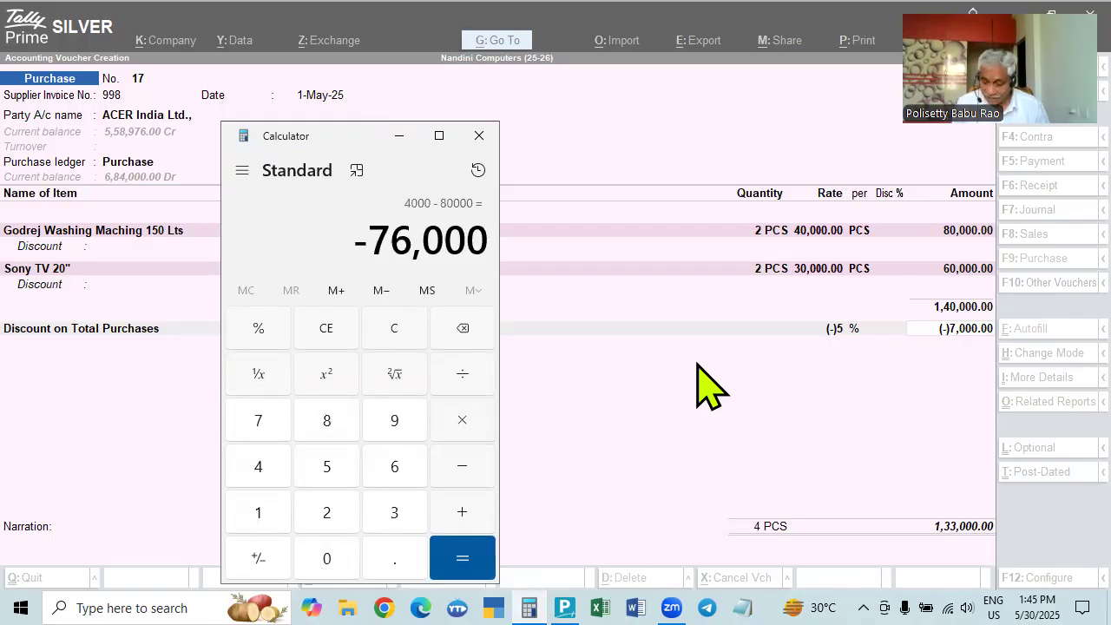
{"action": "key", "text": "asterisk"}
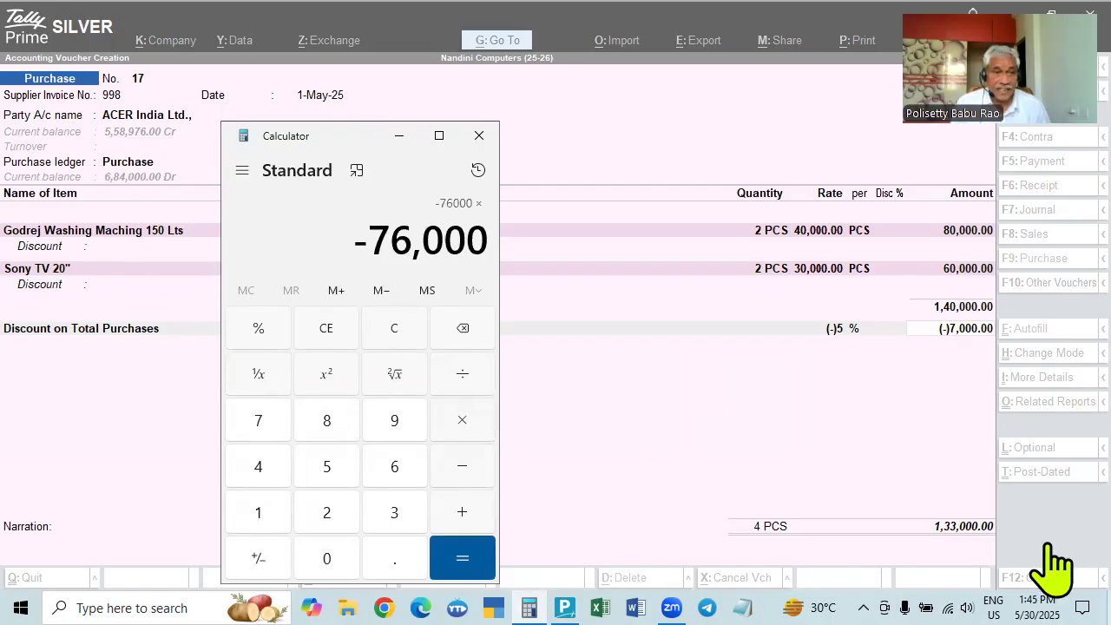
{"action": "type", "text": "12"}
{"action": "key", "text": "BackSpace"}
{"action": "type", "text": "4"}
{"action": "key", "text": "percent"}
{"action": "key", "text": "Return"}
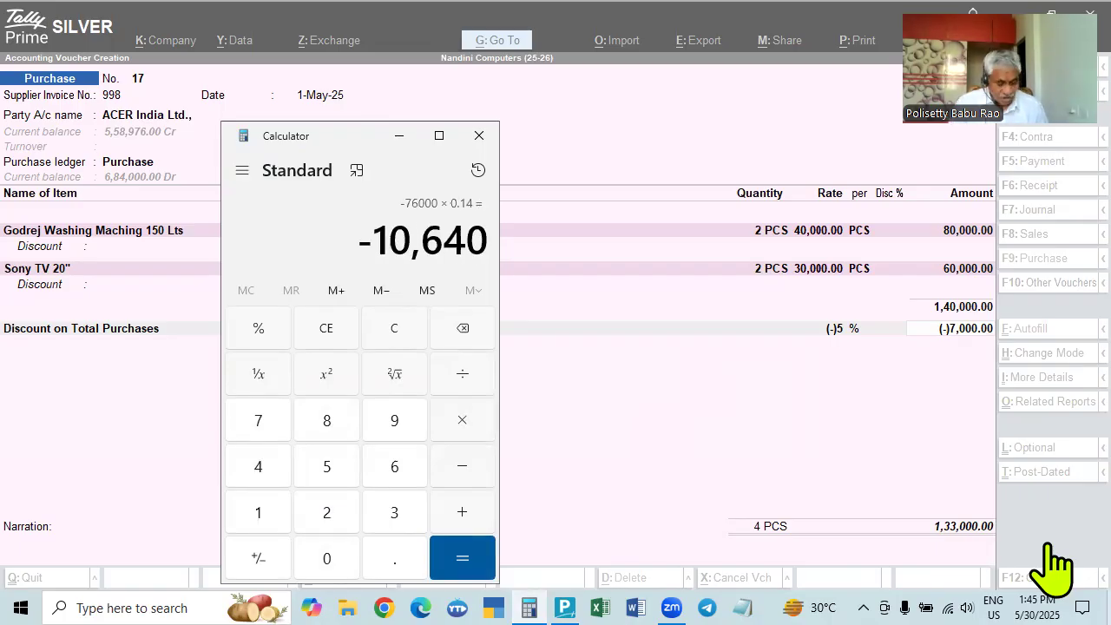
Switch back to TallyPrime and review the voucher's detailed GST tax analysis for both items, closing it when done.
{"action": "key", "text": "alt+Tab"}
{"action": "key", "text": "alt+a"}
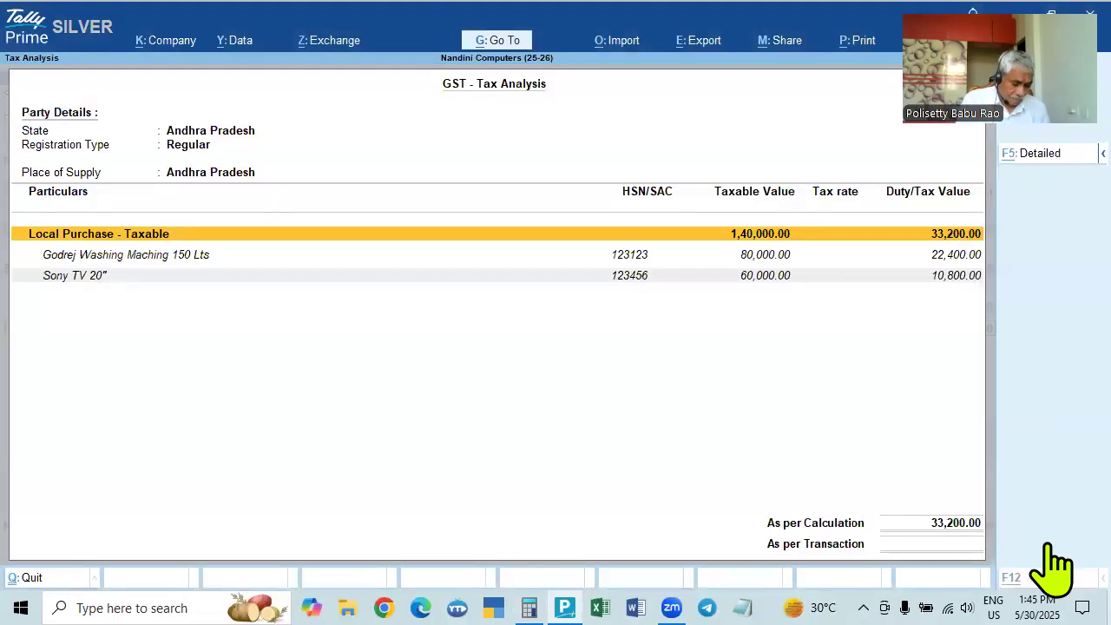
{"action": "key", "text": "F5"}
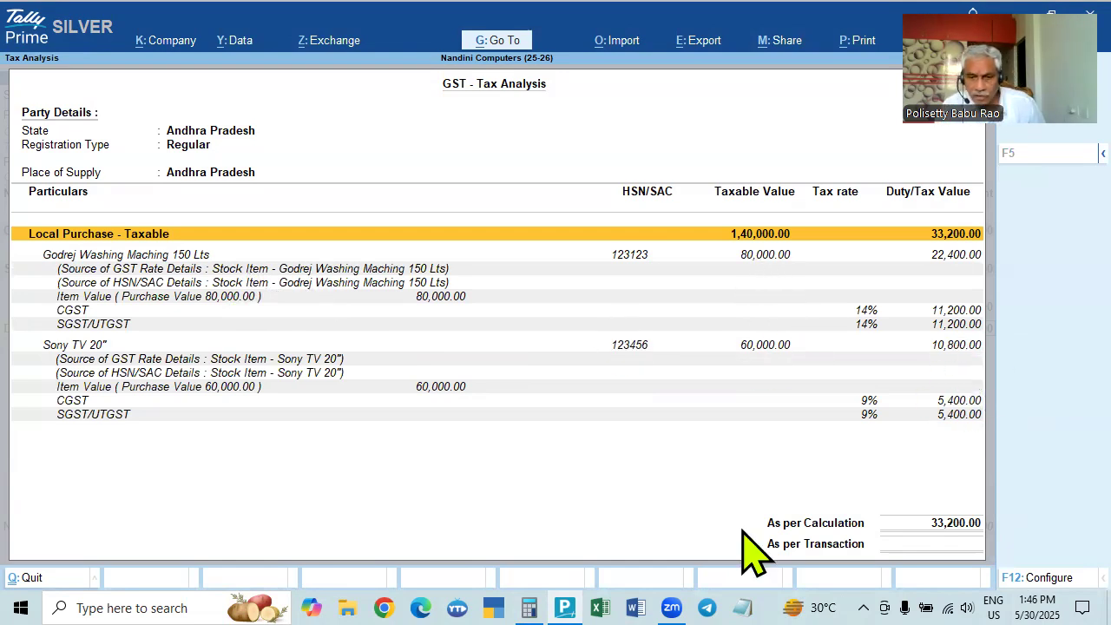
{"action": "left_click", "coordinate": [528, 608]}
{"action": "key", "text": "Escape"}
{"action": "left_click", "coordinate": [634, 529]}
{"action": "key", "text": "Escape"}
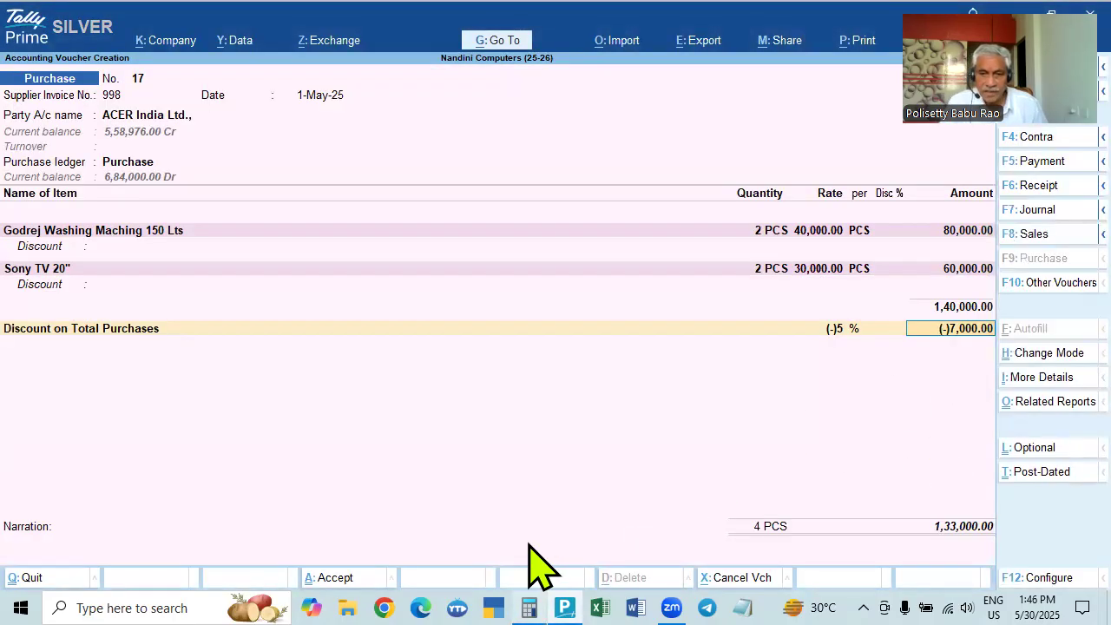
Confirm the rate and amount of the Discount on Total Purchases line and move on from it.
{"action": "left_click", "coordinate": [528, 607]}
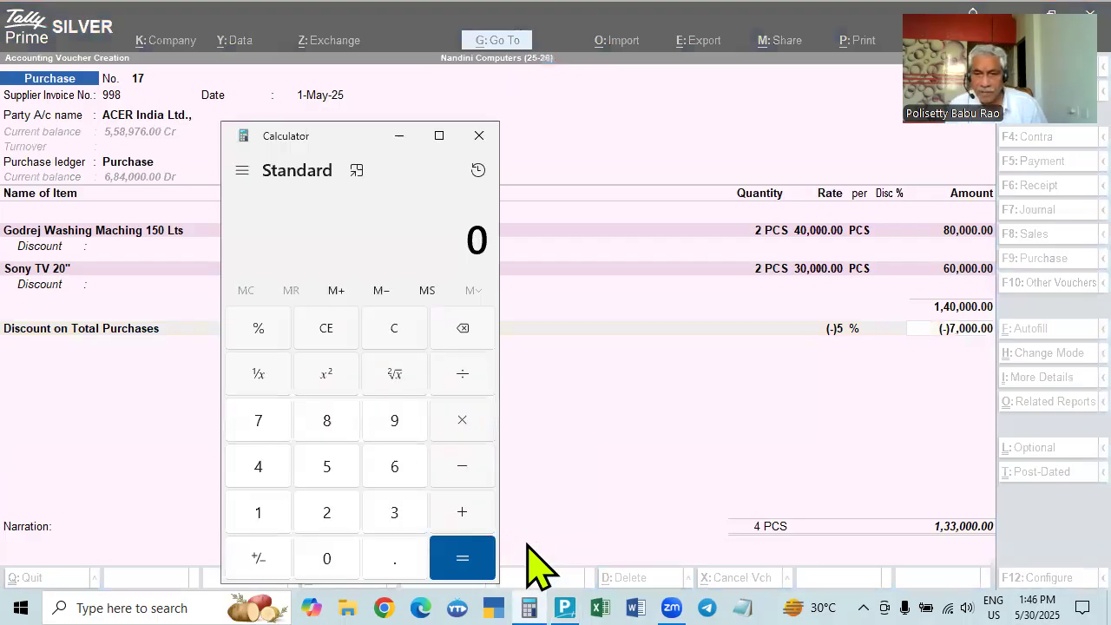
{"action": "left_click", "coordinate": [835, 329]}
{"action": "key", "text": "Return"}
{"action": "key", "text": "Return"}
{"action": "key", "text": "Return"}
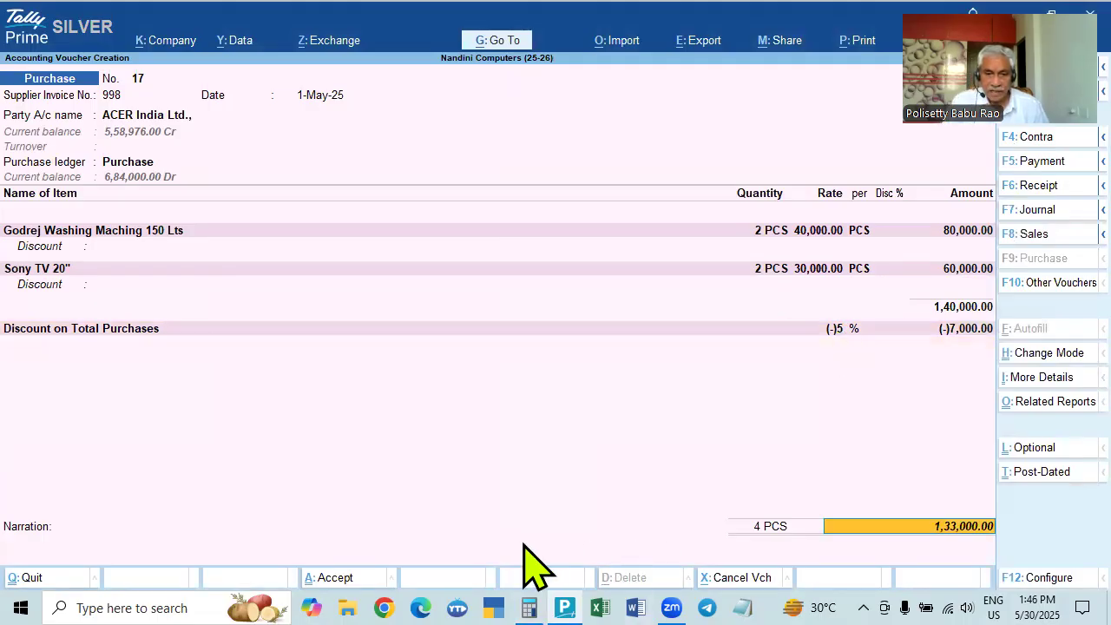
Calculate 14% tax on 80000 less 5% in Calculator.
{"action": "left_click", "coordinate": [529, 607]}
{"action": "type", "text": "80000"}
{"action": "type", "text": "-5"}
{"action": "type", "text": "%"}
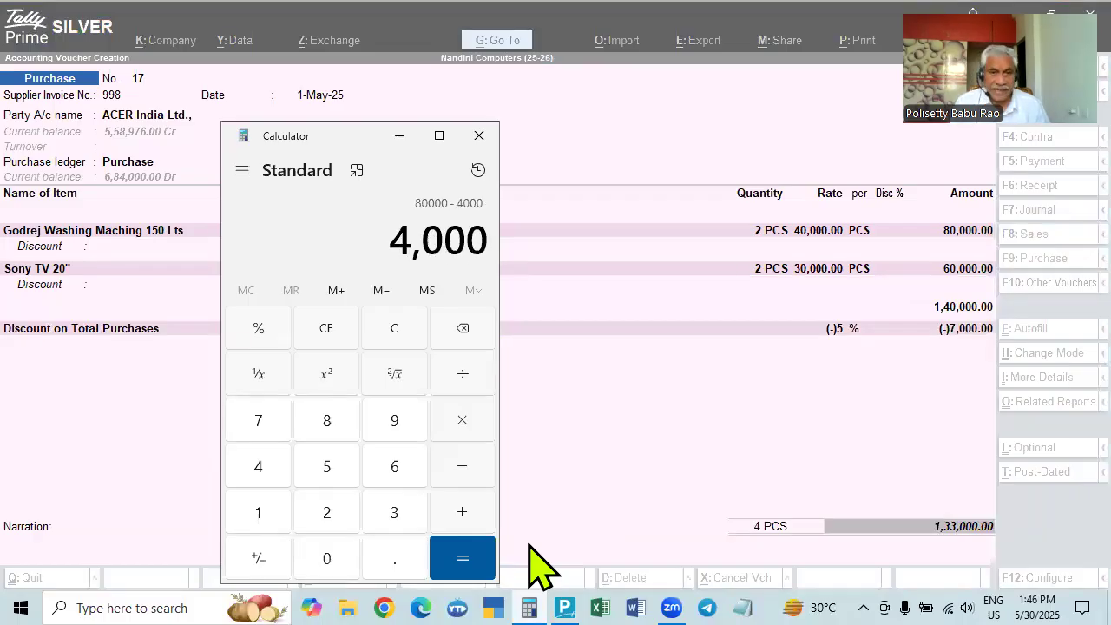
{"action": "key", "text": "Return"}
{"action": "type", "text": "*14%"}
{"action": "key", "text": "Return"}
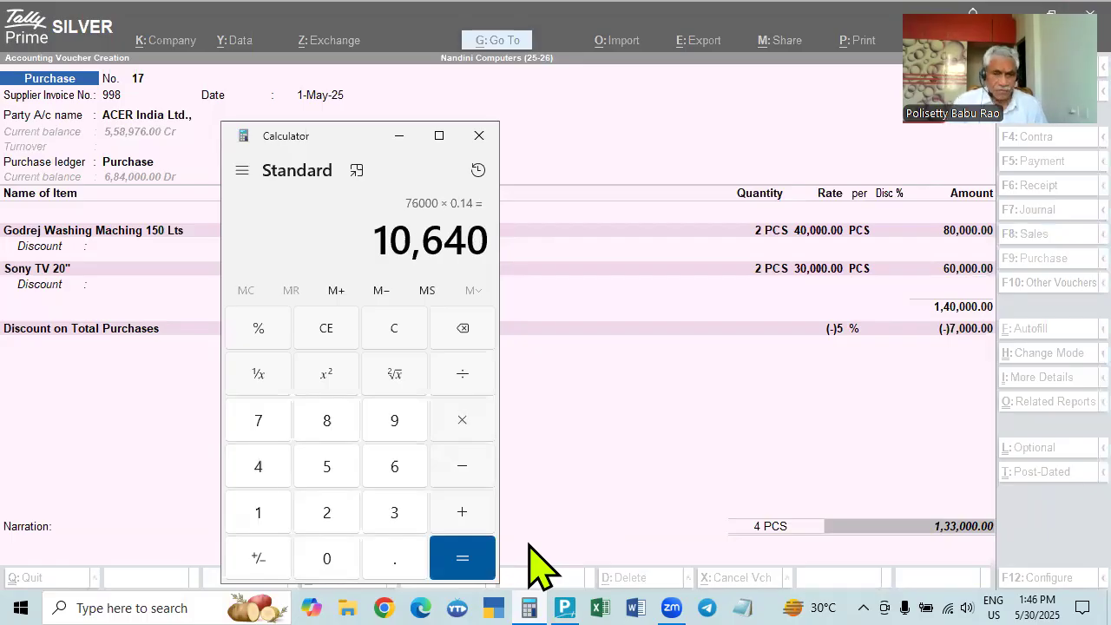
Switch back to TallyPrime and quit the purchase voucher without saving, returning to the Gateway of Tally.
{"action": "left_click", "coordinate": [528, 545]}
{"action": "left_click", "coordinate": [618, 469]}
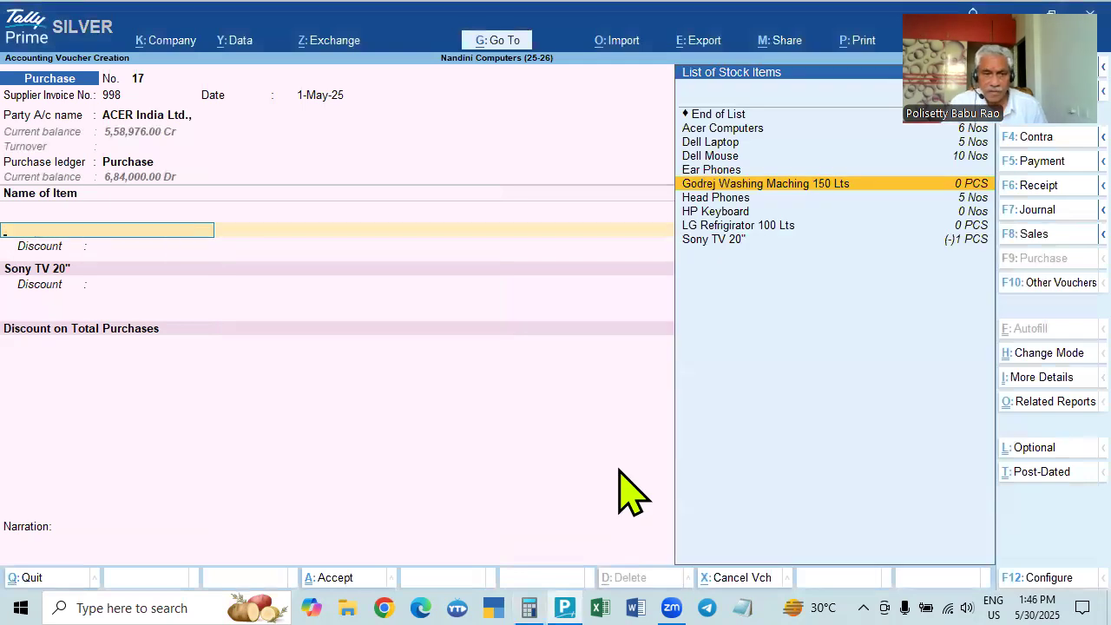
{"action": "key", "text": "Escape"}
{"action": "key", "text": "Return"}
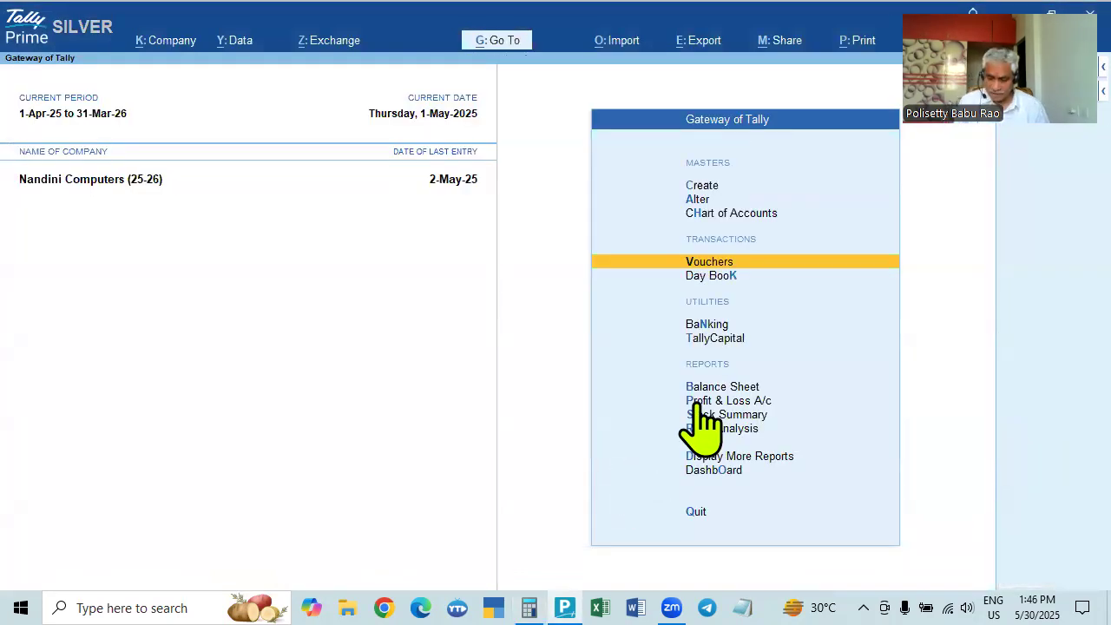
Start a new purchase voucher with supplier invoice number 985 and date 1-May-25.
{"action": "key", "text": "Return"}
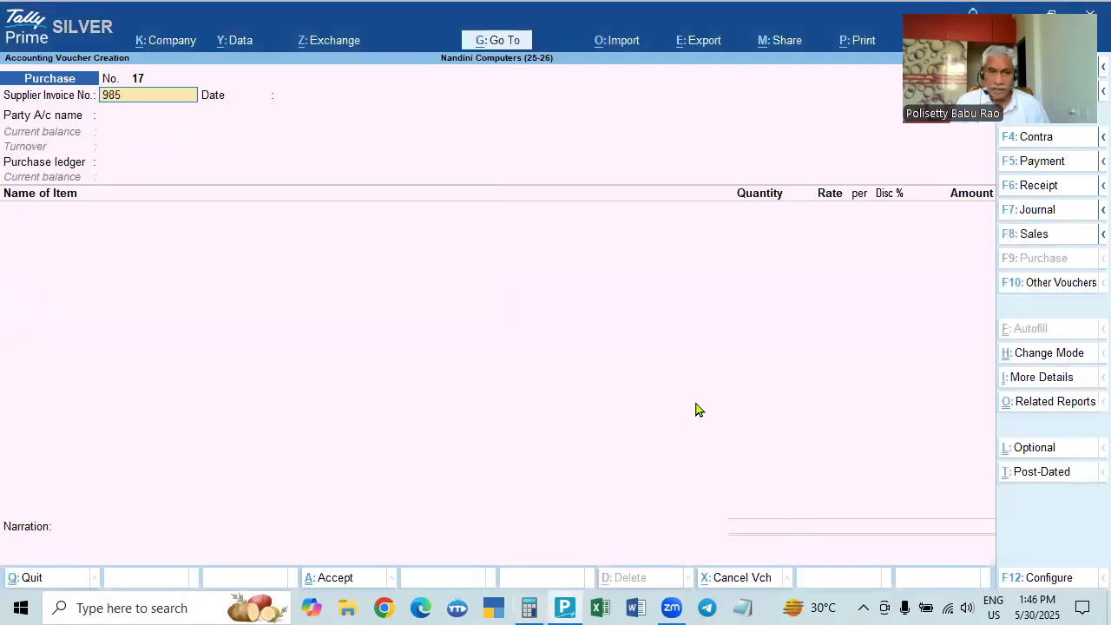
{"action": "type", "text": "985"}
{"action": "key", "text": "Return"}
{"action": "key", "text": "Return"}
Select ACER India Ltd. as the party, accept its default details, and choose Purchase as the purchase ledger.
{"action": "key", "text": "Down"}
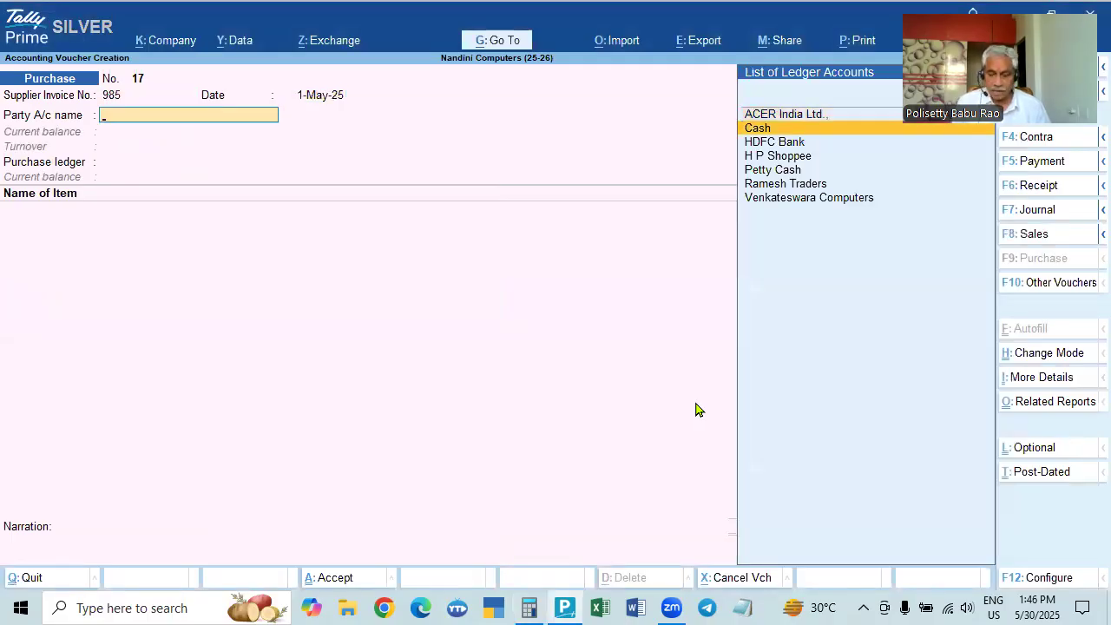
{"action": "key", "text": "Up"}
{"action": "key", "text": "Return"}
{"action": "key", "text": "ctrl+a"}
{"action": "key", "text": "Return"}
{"action": "key", "text": "ctrl+a"}
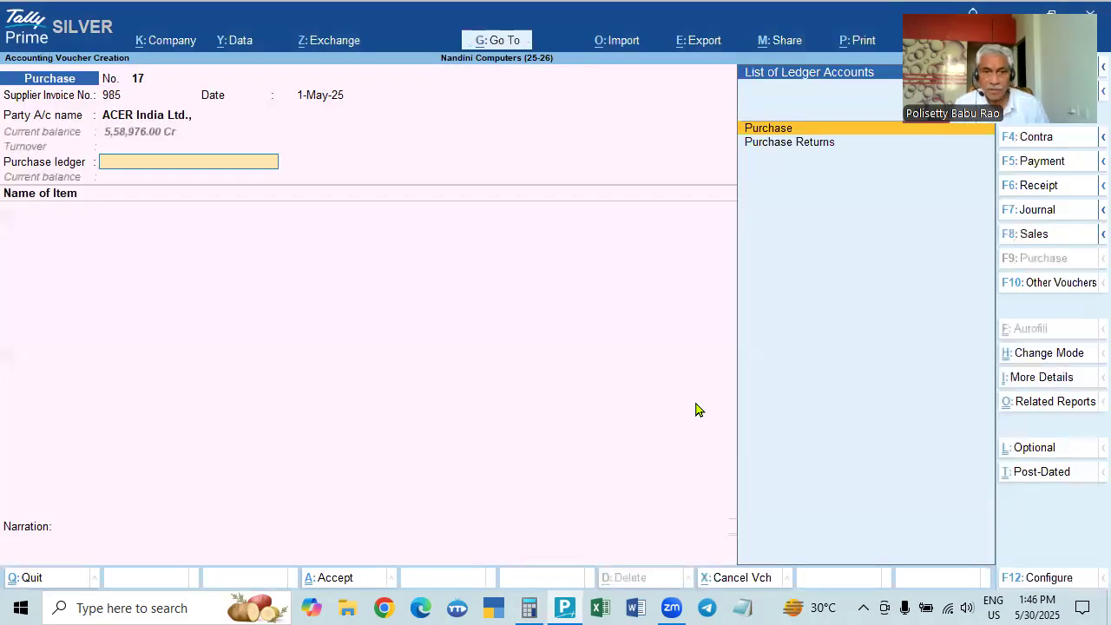
{"action": "key", "text": "Return"}
Add LG Refrigirator 100 Lts as the first stock item of the voucher.
{"action": "key", "text": "Down"}
{"action": "key", "text": "Down"}
{"action": "key", "text": "Down"}
{"action": "key", "text": "Down"}
{"action": "key", "text": "Down"}
{"action": "key", "text": "Down"}
{"action": "key", "text": "Down"}
{"action": "key", "text": "Down"}
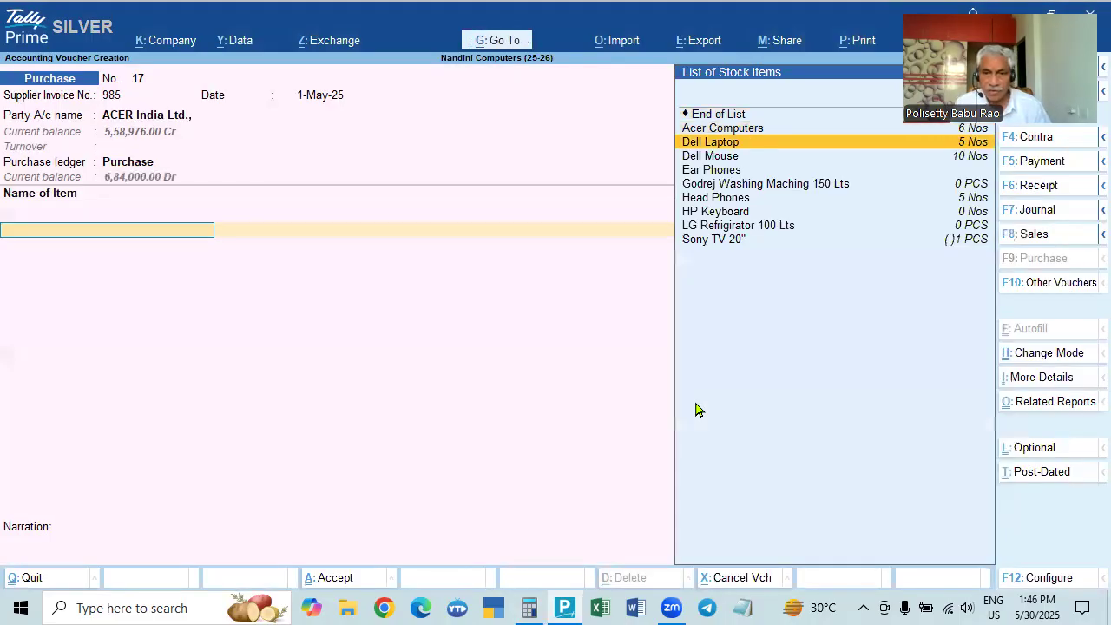
{"action": "key", "text": "Return"}
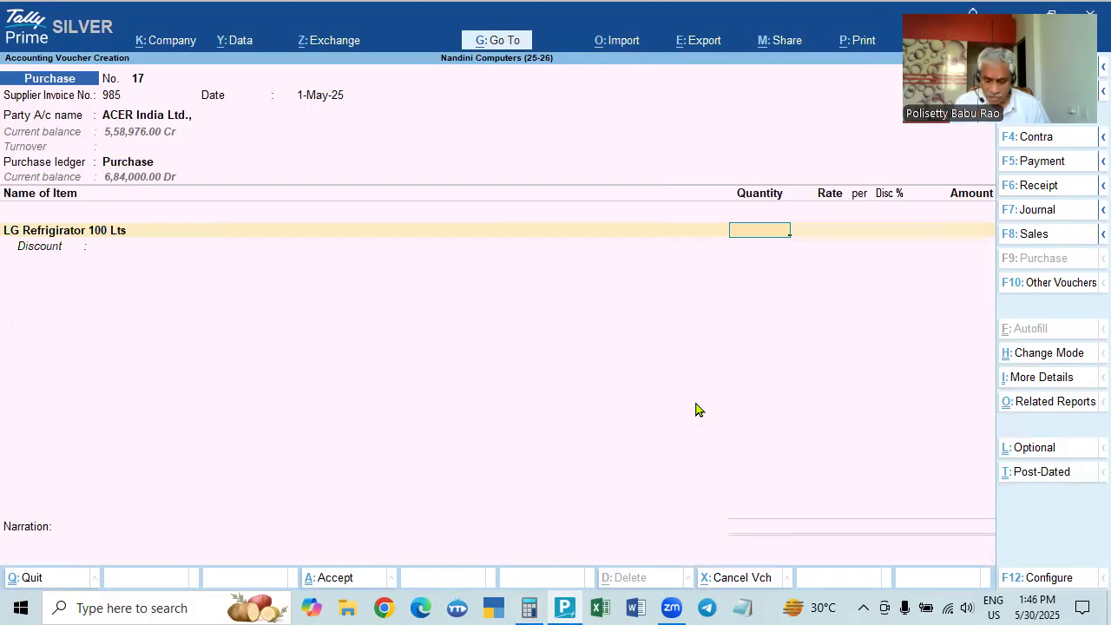
Open the LG Refrigirator 100 Lts stock item master, check its GST rate details, and quit without changes.
{"action": "key", "text": "BackSpace"}
{"action": "key", "text": "ctrl+Return"}
{"action": "key", "text": "Escape"}
{"action": "key", "text": "Escape"}
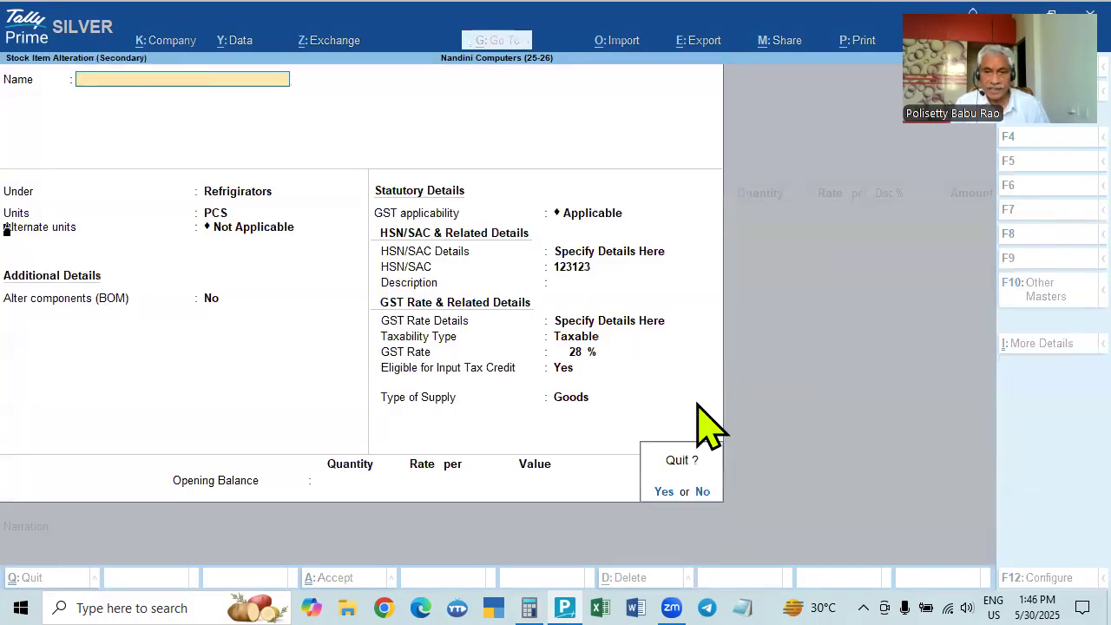
{"action": "key", "text": "y"}
Enter 2 PCS of LG Refrigirator 100 Lts at a rate of 40,000 per PCS with no discount.
{"action": "key", "text": "Return"}
{"action": "type", "text": "2"}
{"action": "key", "text": "Return"}
{"action": "key", "text": "Return"}
{"action": "key", "text": "Return"}
{"action": "key", "text": "Return"}
{"action": "key", "text": "Return"}
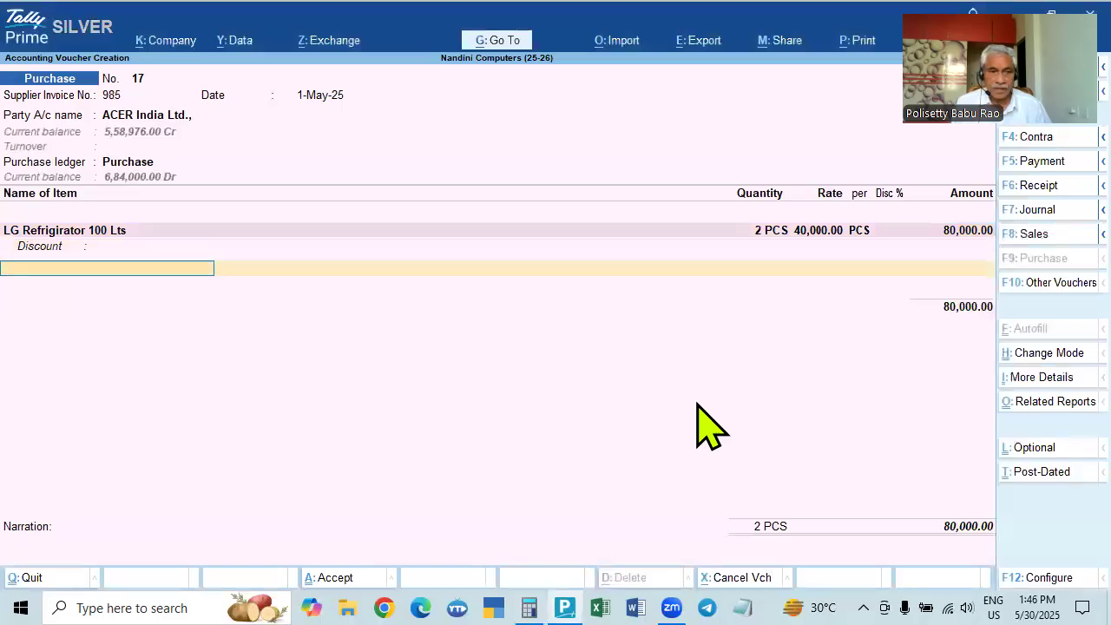
Add Sony TV 20" as the second stock item of the voucher.
{"action": "key", "text": "Down"}
{"action": "key", "text": "Down"}
{"action": "key", "text": "Down"}
{"action": "key", "text": "Down"}
{"action": "key", "text": "Down"}
{"action": "key", "text": "Down"}
{"action": "key", "text": "Down"}
{"action": "key", "text": "Down"}
{"action": "key", "text": "Down"}
{"action": "key", "text": "Down"}
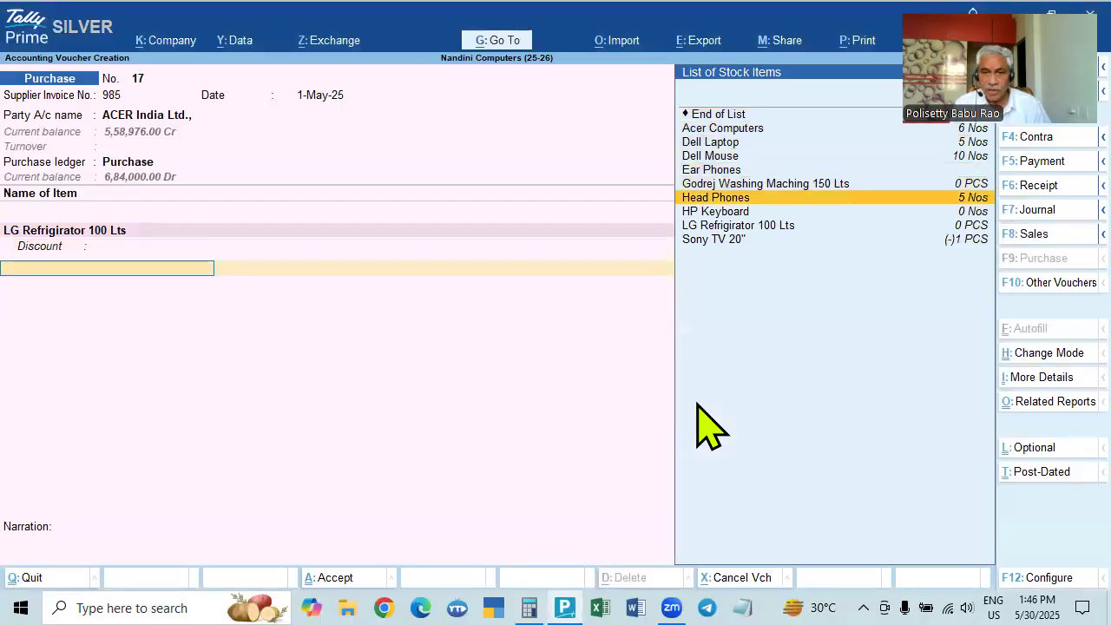
{"action": "key", "text": "Return"}
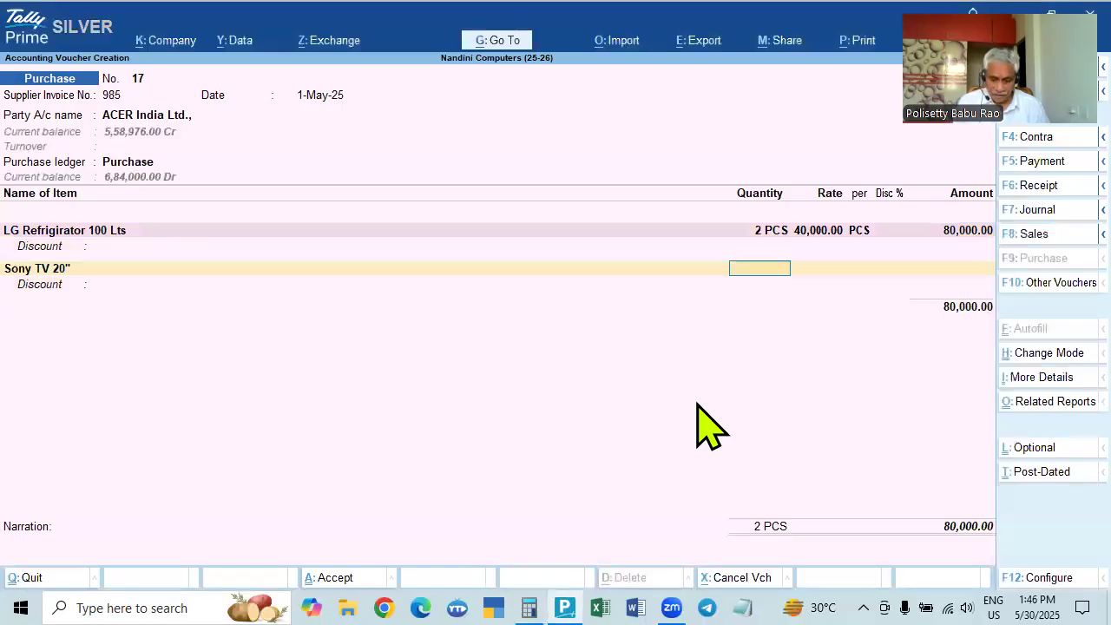
Open the Sony TV 20" stock item master to check its GST details and quit without changes.
{"action": "key", "text": "BackSpace"}
{"action": "key", "text": "ctrl+Return"}
{"action": "key", "text": "Escape"}
{"action": "key", "text": "Escape"}
{"action": "key", "text": "y"}
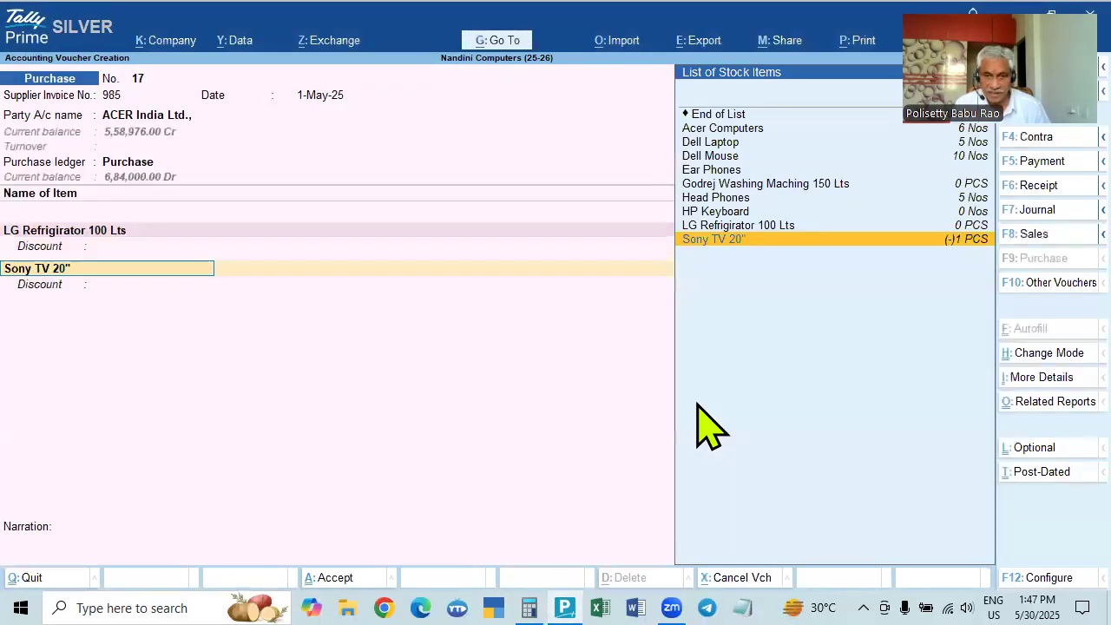
Set the Sony TV 20" quantity to 2 PCS and its rate to 30,000.
{"action": "key", "text": "Return"}
{"action": "key", "text": "Return"}
{"action": "type", "text": "3000"}
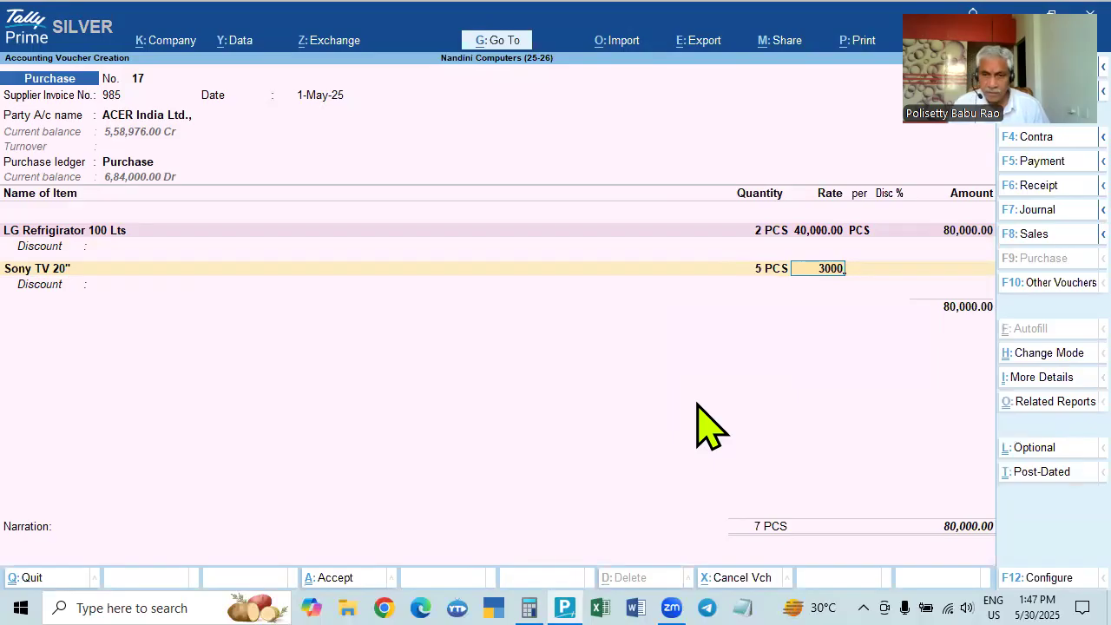
{"action": "key", "text": "BackSpace"}
{"action": "key", "text": "BackSpace"}
{"action": "type", "text": "2"}
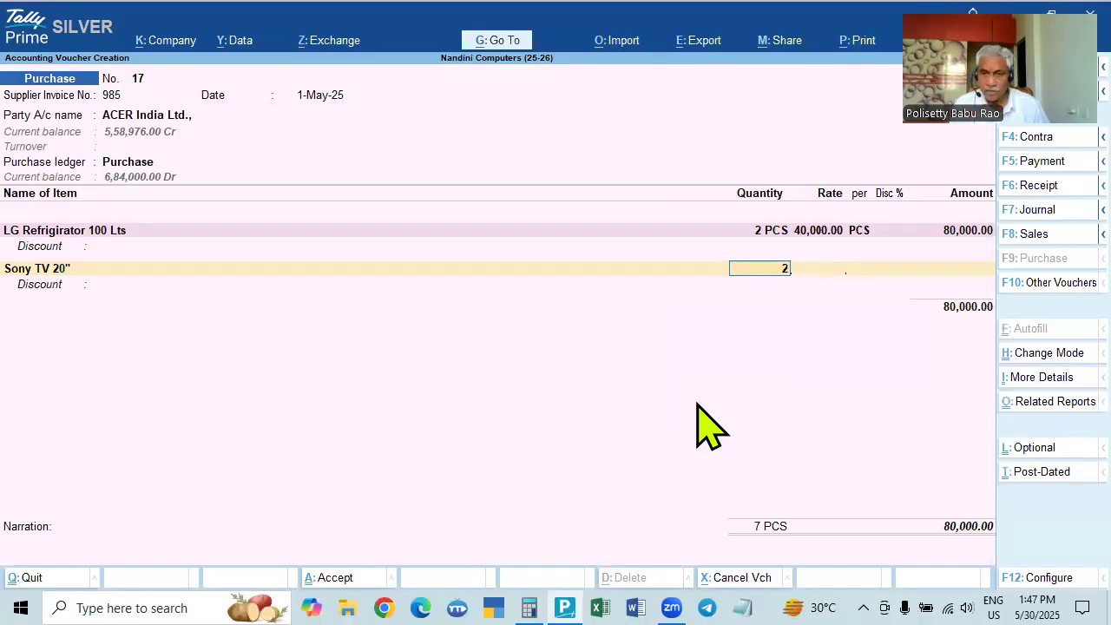
{"action": "key", "text": "Return"}
{"action": "type", "text": "30,000"}
{"action": "key", "text": "Return"}
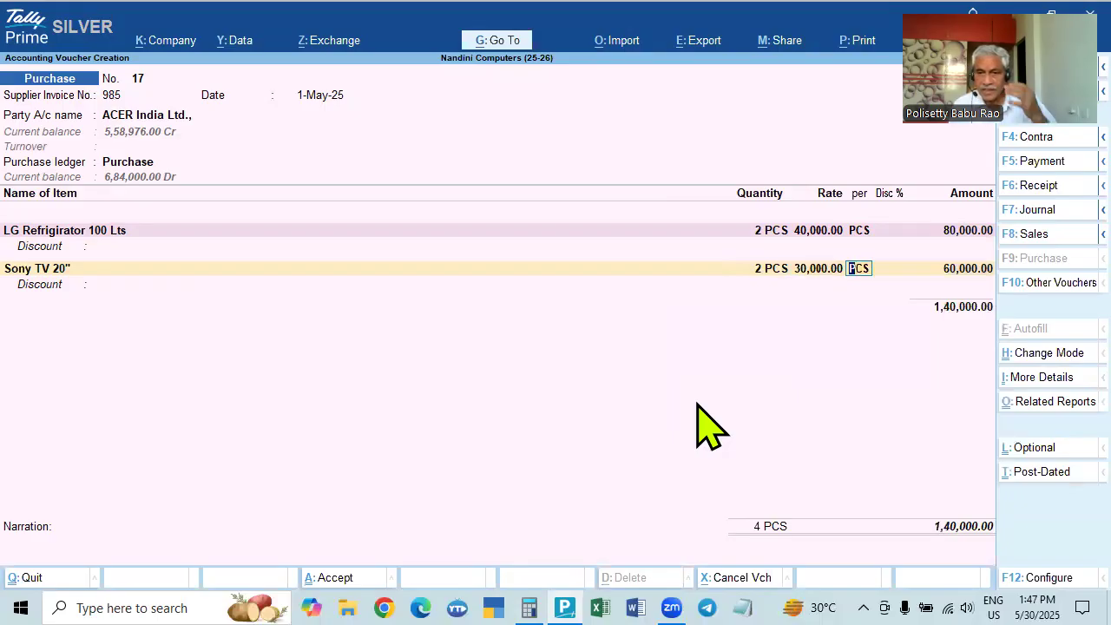
Accept PCS as the Sony TV's unit, leave its discount blank, and finish the item list.
{"action": "key", "text": "Return"}
{"action": "key", "text": "Return"}
{"action": "key", "text": "Return"}
{"action": "key", "text": "Return"}
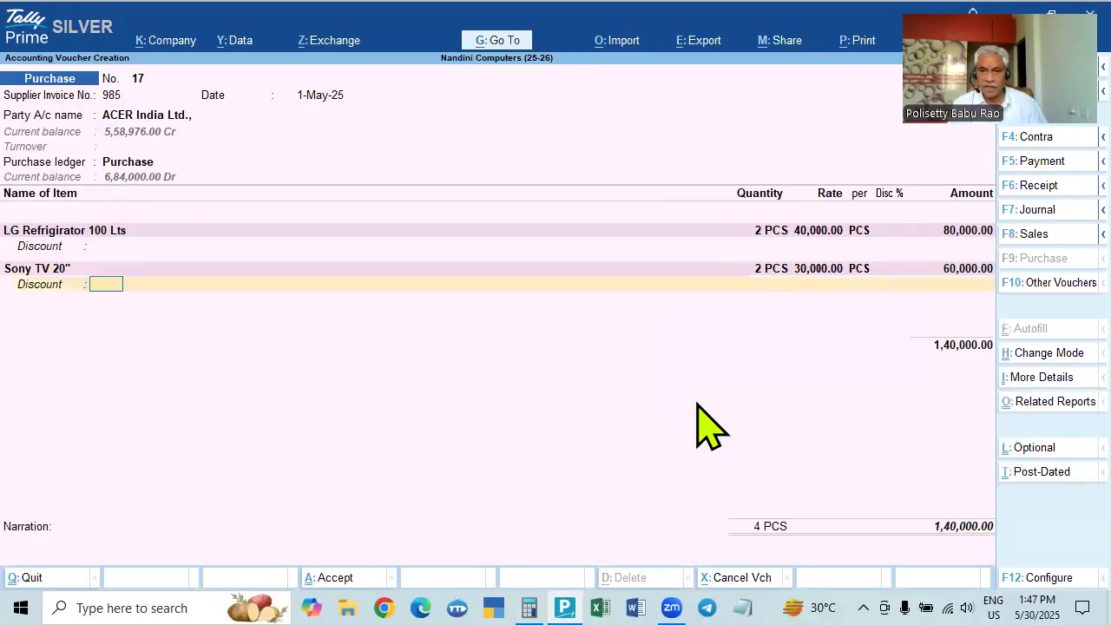
{"action": "key", "text": "Return"}
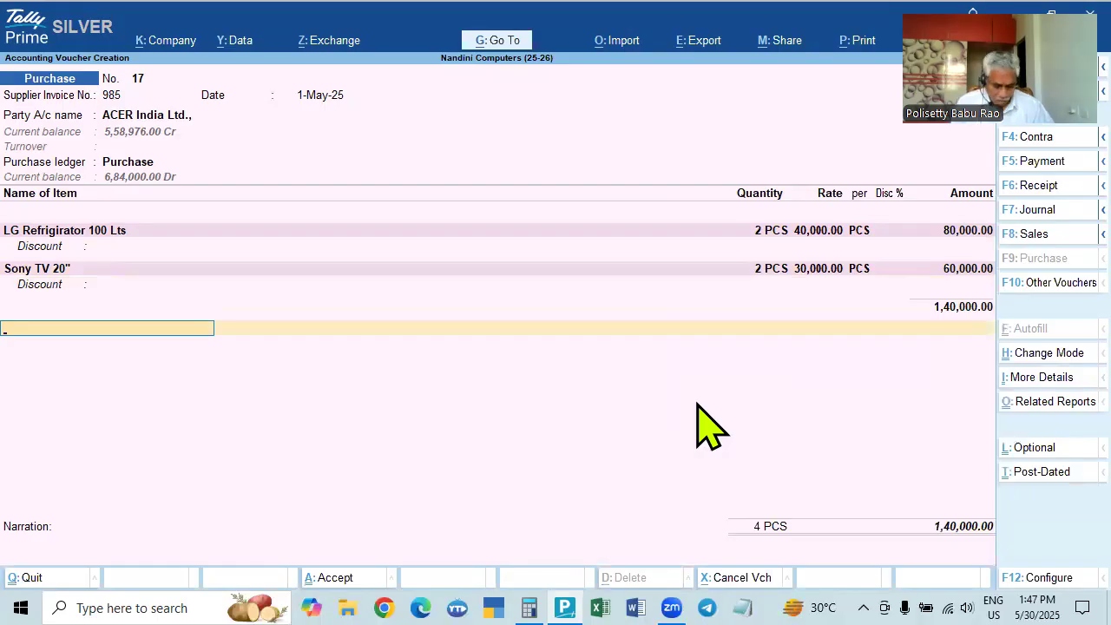
Add the Discount on Total Purchases ledger to the voucher at a rate of -5%.
{"action": "type", "text": "D"}
{"action": "key", "text": "Down"}
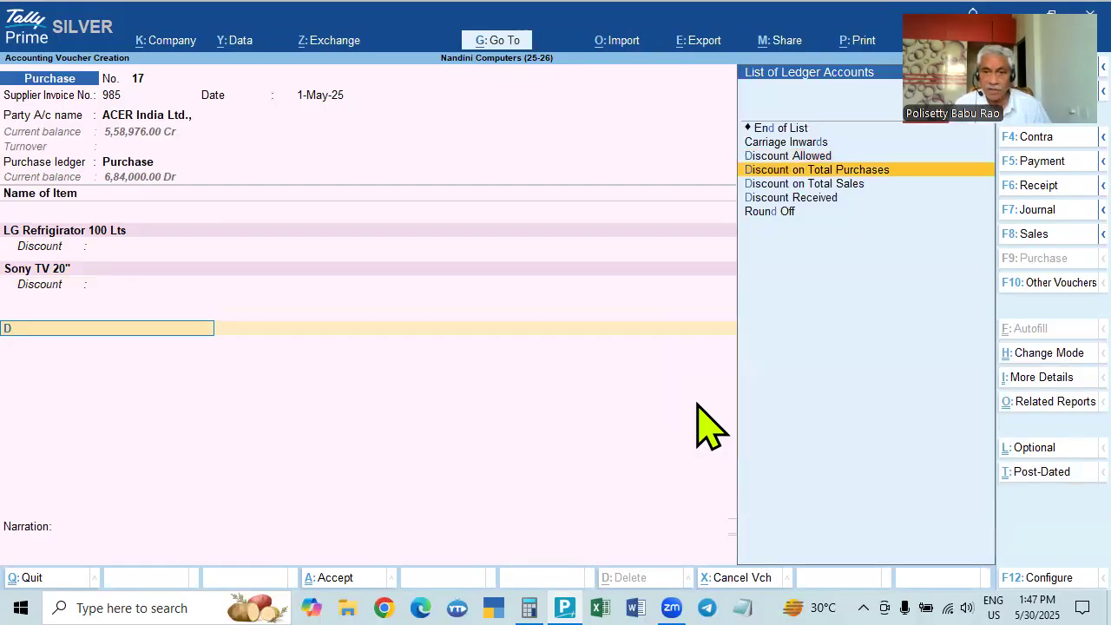
{"action": "key", "text": "Return"}
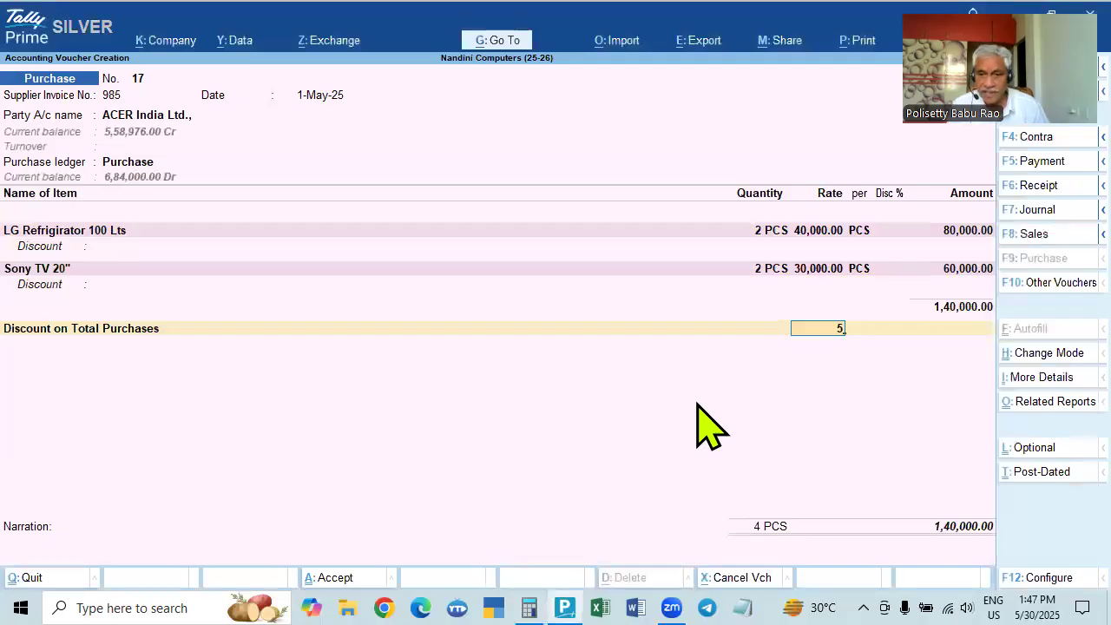
{"action": "key", "text": "Return"}
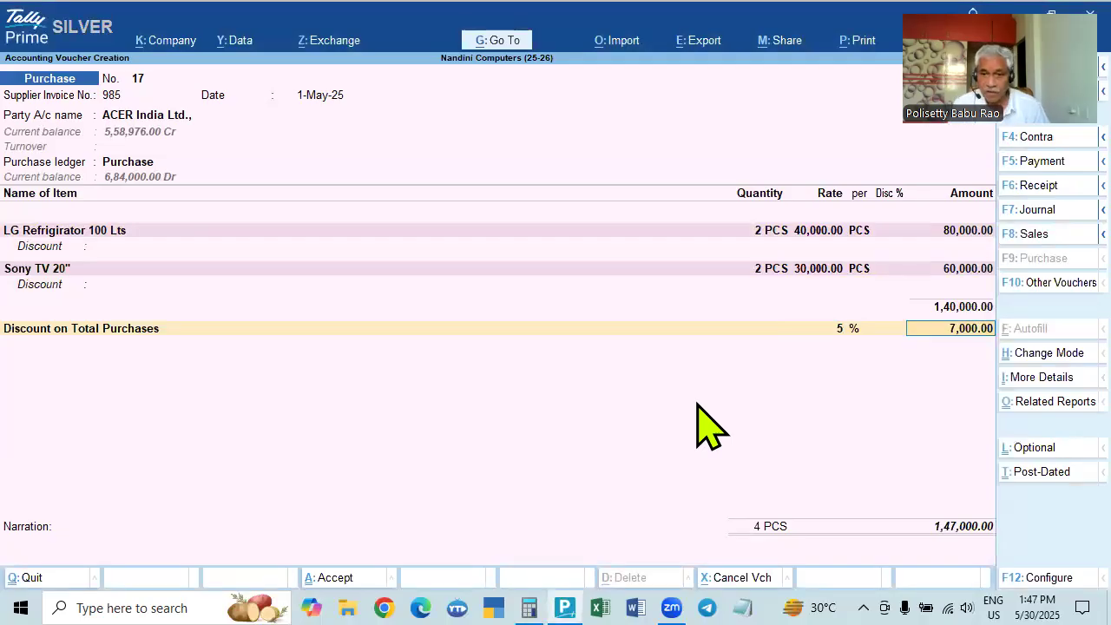
{"action": "key", "text": "BackSpace"}
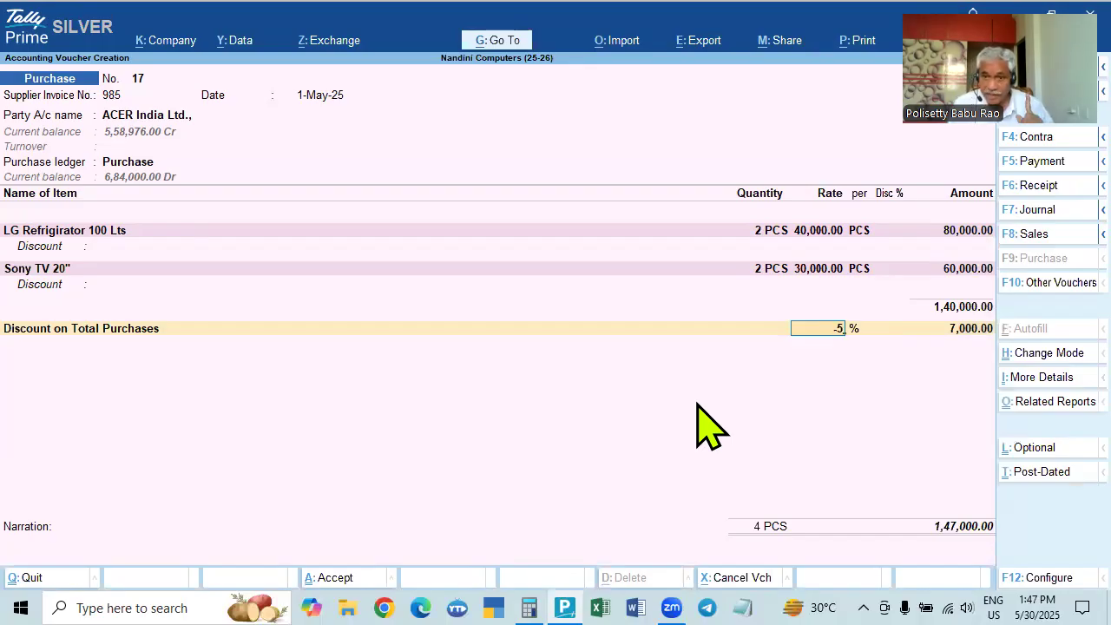
{"action": "key", "text": "Return"}
{"action": "key", "text": "Return"}
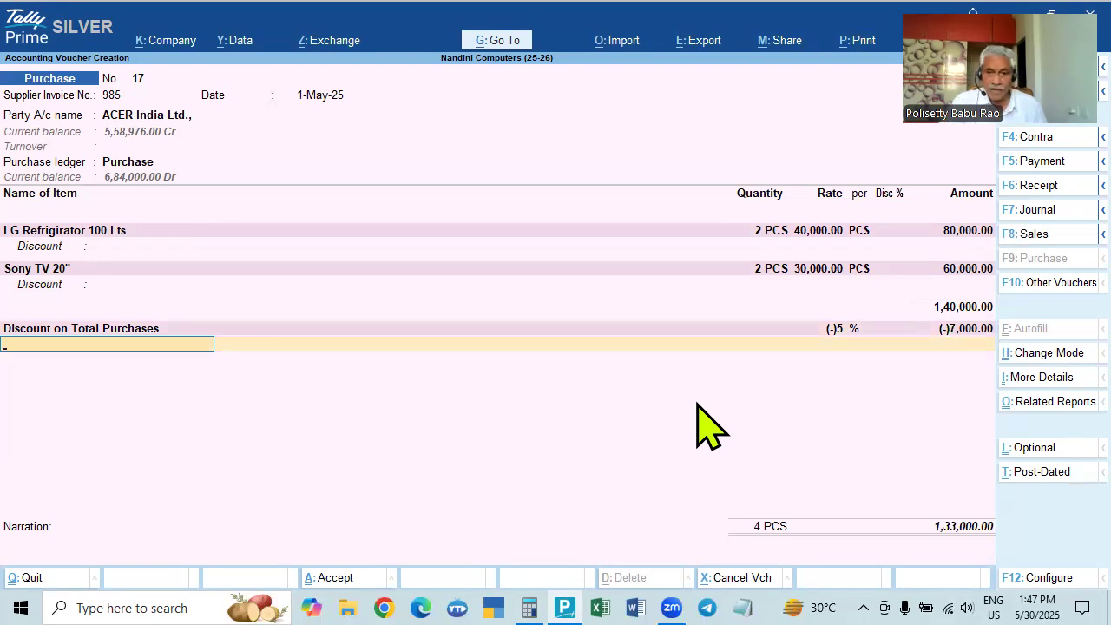
Switch to Calculator and subtract 4000 from 80000.
{"action": "left_click", "coordinate": [528, 607]}
{"action": "key", "text": "Escape"}
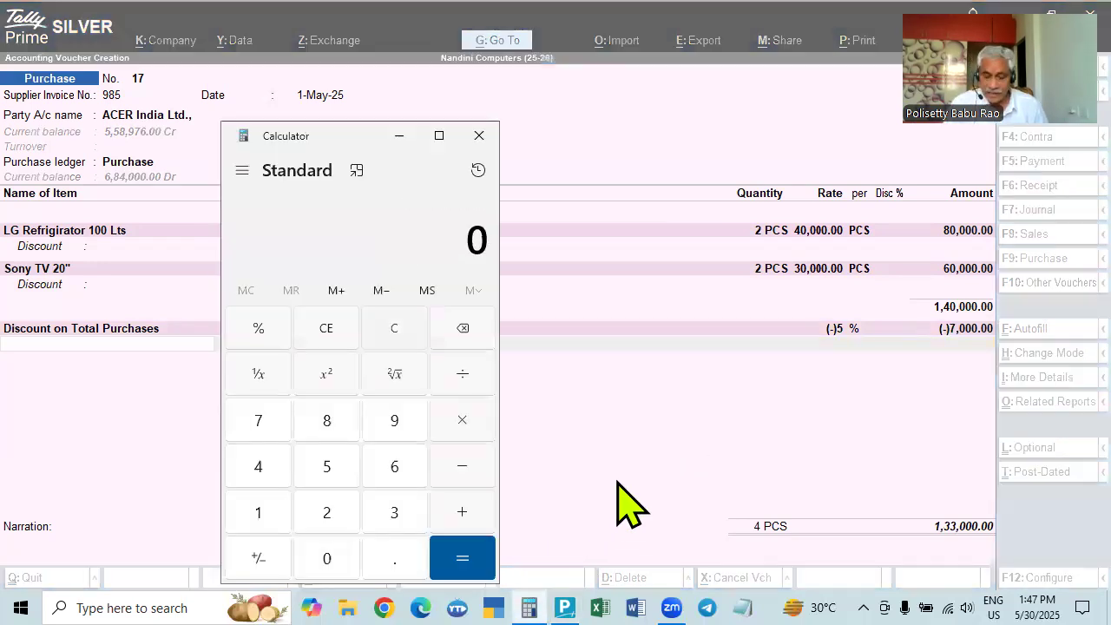
{"action": "type", "text": "7000"}
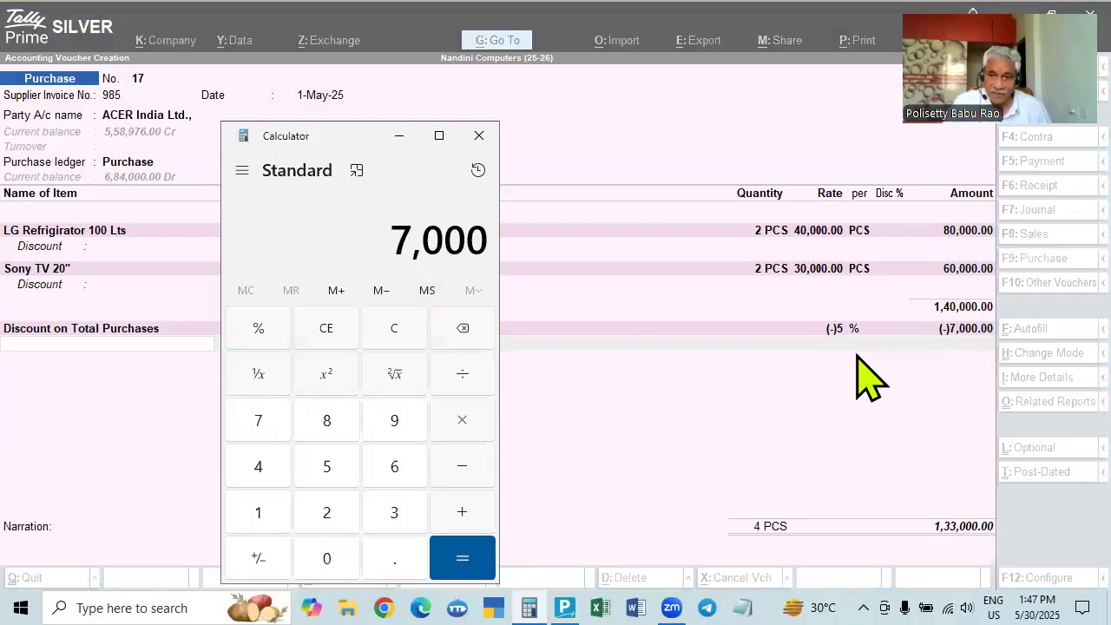
{"action": "key", "text": "Escape"}
{"action": "type", "text": "80000 - 5"}
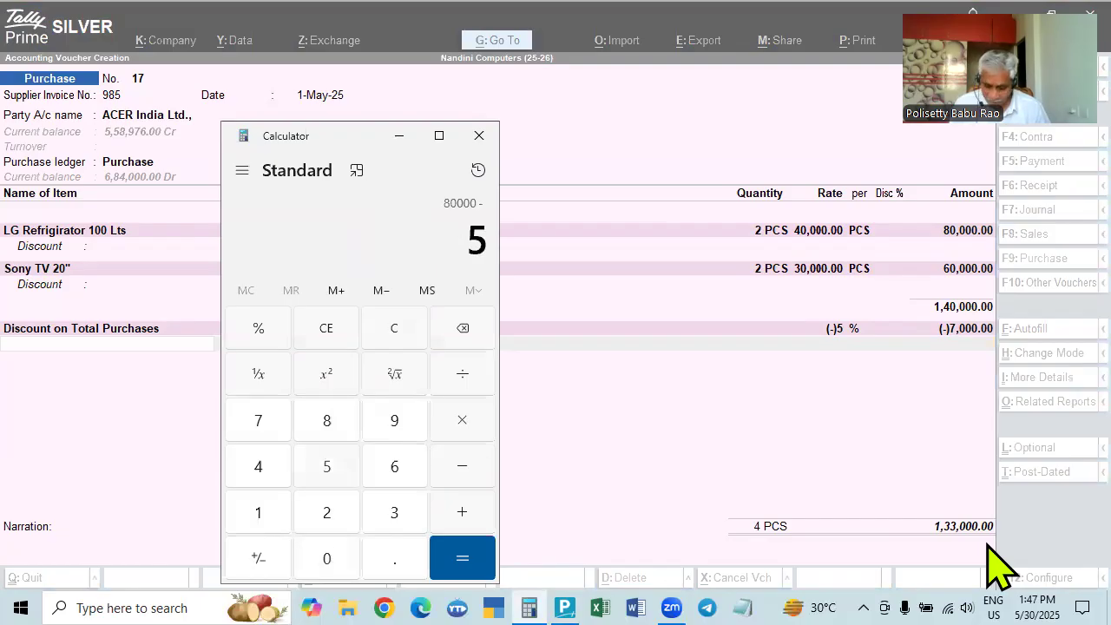
{"action": "key", "text": "BackSpace"}
{"action": "type", "text": "4000"}
{"action": "key", "text": "Return"}
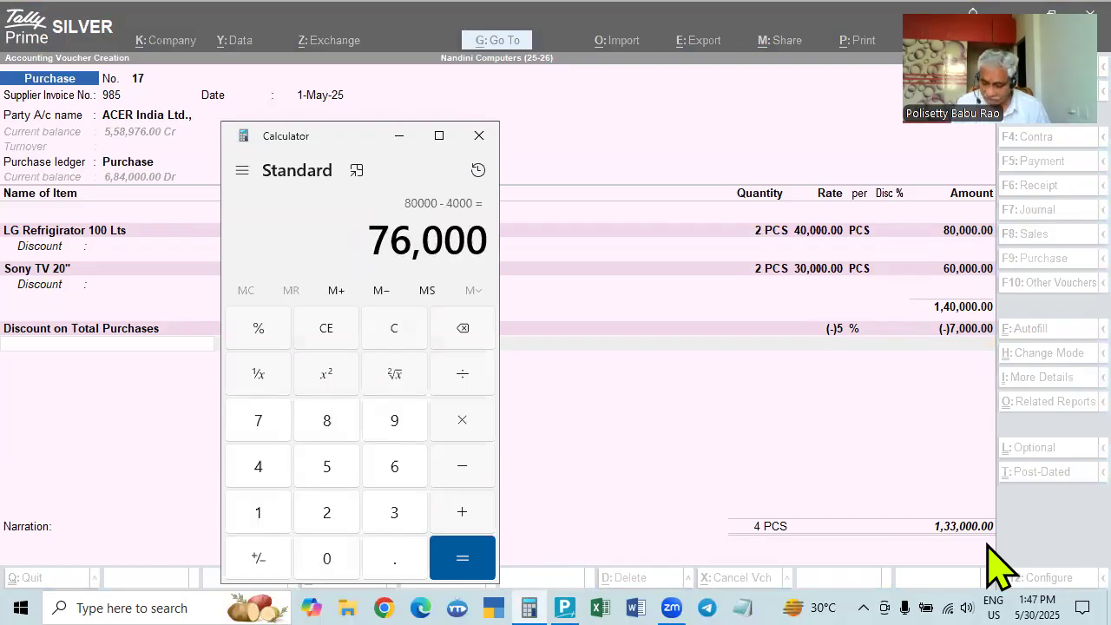
Calculate 14% of the discounted refrigerator value in Calculator.
{"action": "key", "text": "asterisk"}
{"action": "type", "text": "14"}
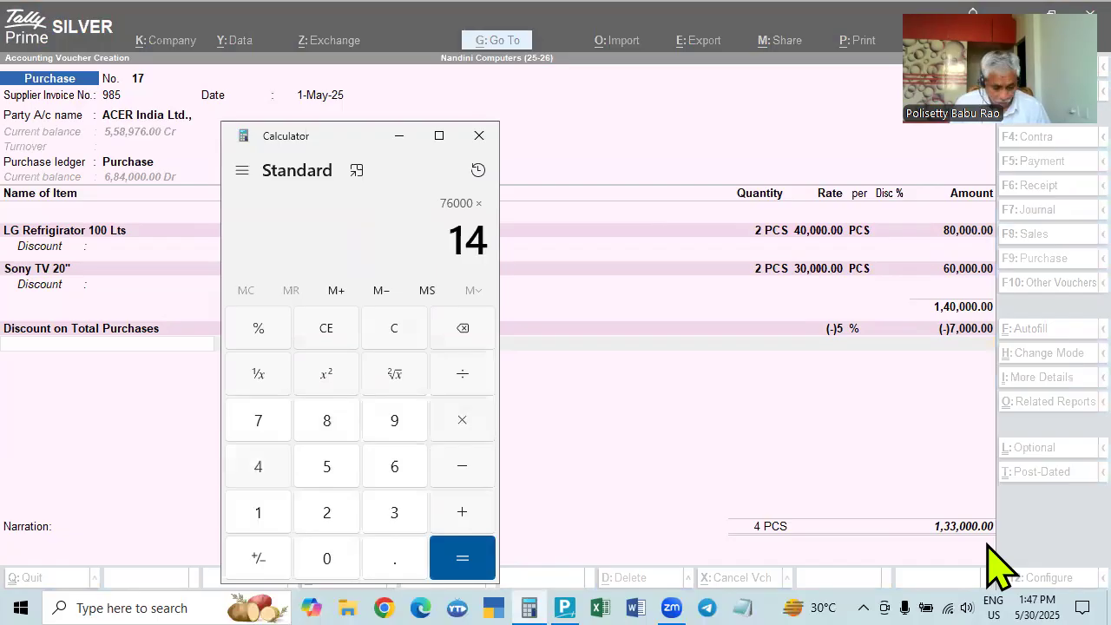
{"action": "key", "text": "percent"}
{"action": "key", "text": "Return"}
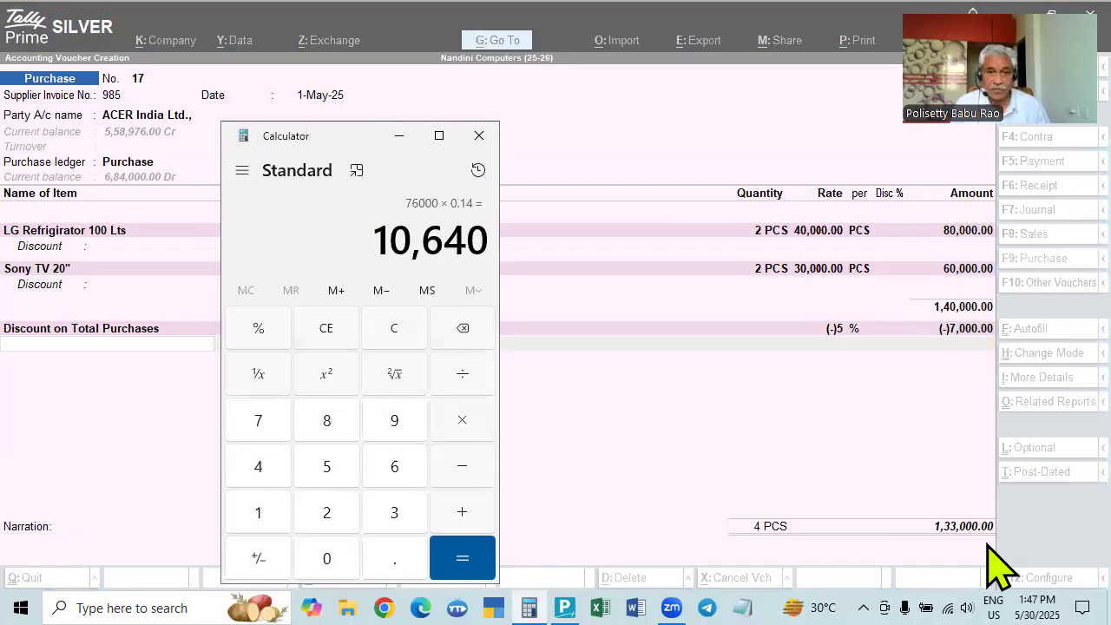
Start a fresh calculation that divides 7000 by 140000 and multiplies the result by 80000.
{"action": "key", "text": "Escape"}
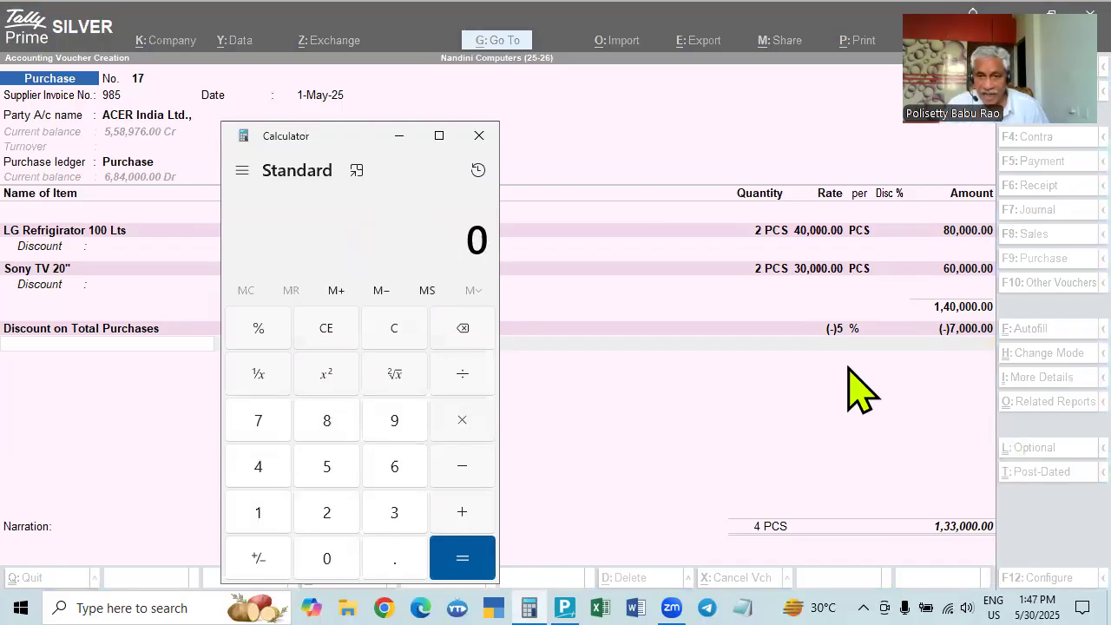
{"action": "type", "text": "7000"}
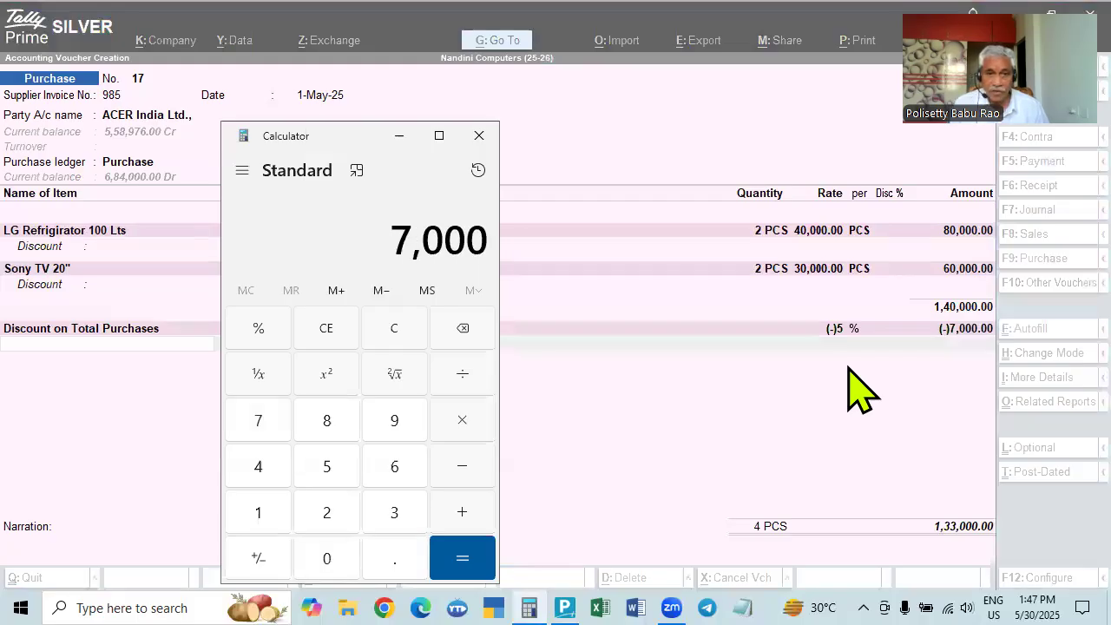
{"action": "key", "text": "slash"}
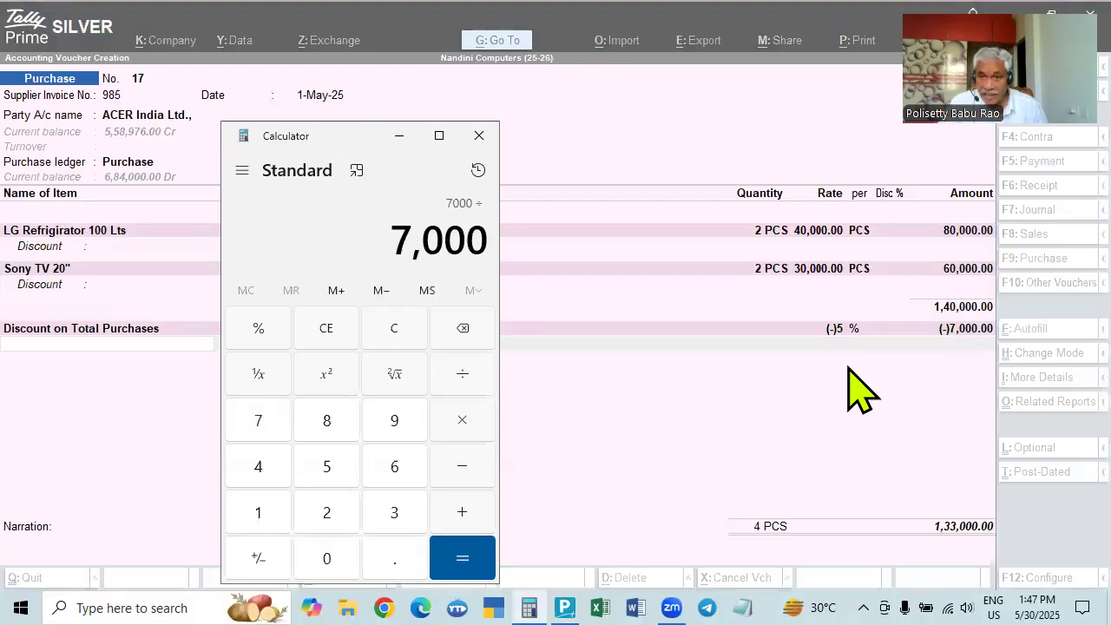
{"action": "type", "text": "140,000"}
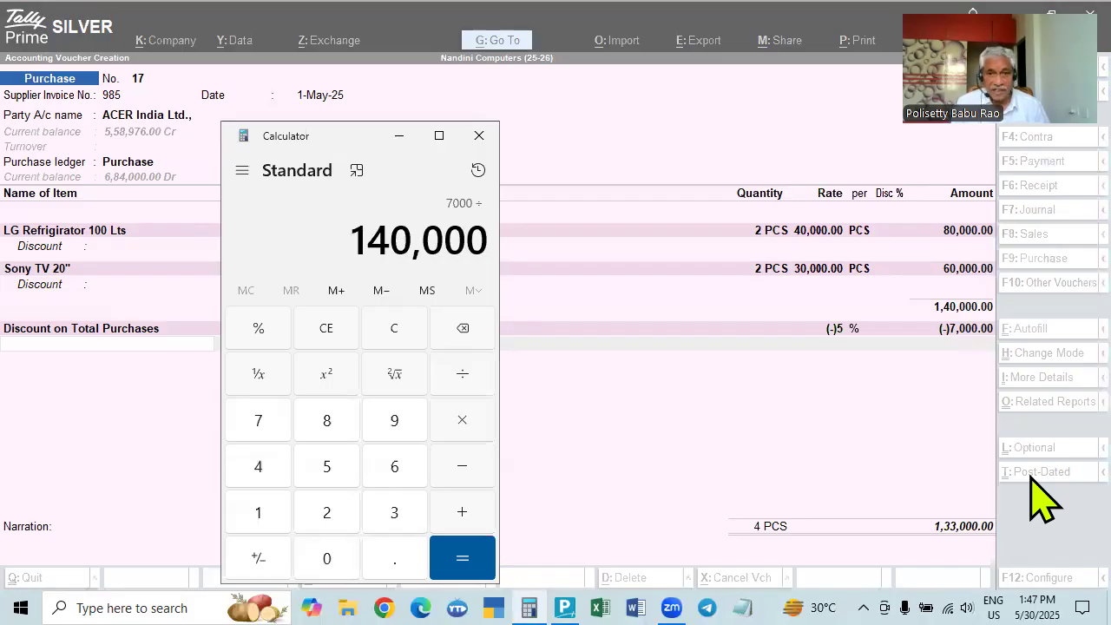
{"action": "key", "text": "Return"}
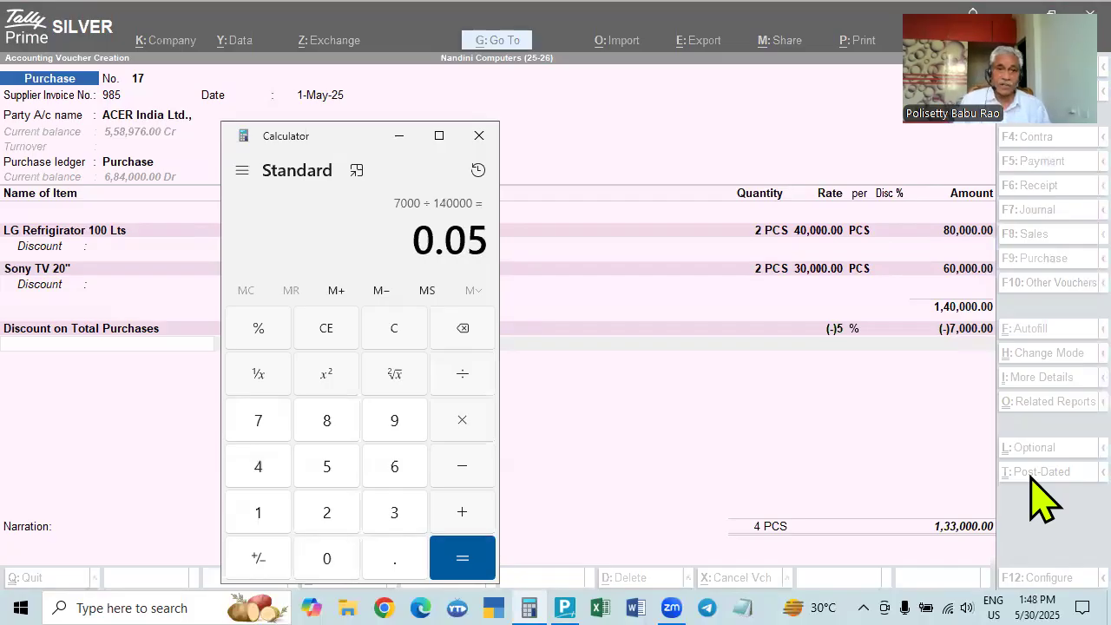
{"action": "key", "text": "asterisk"}
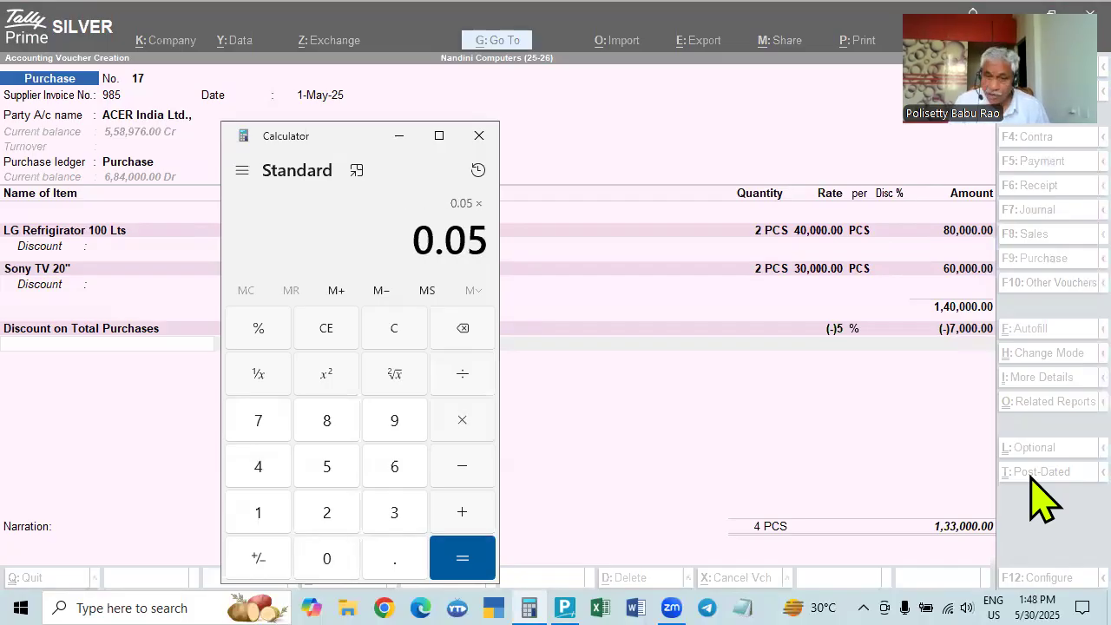
{"action": "type", "text": "800000"}
{"action": "key", "text": "Return"}
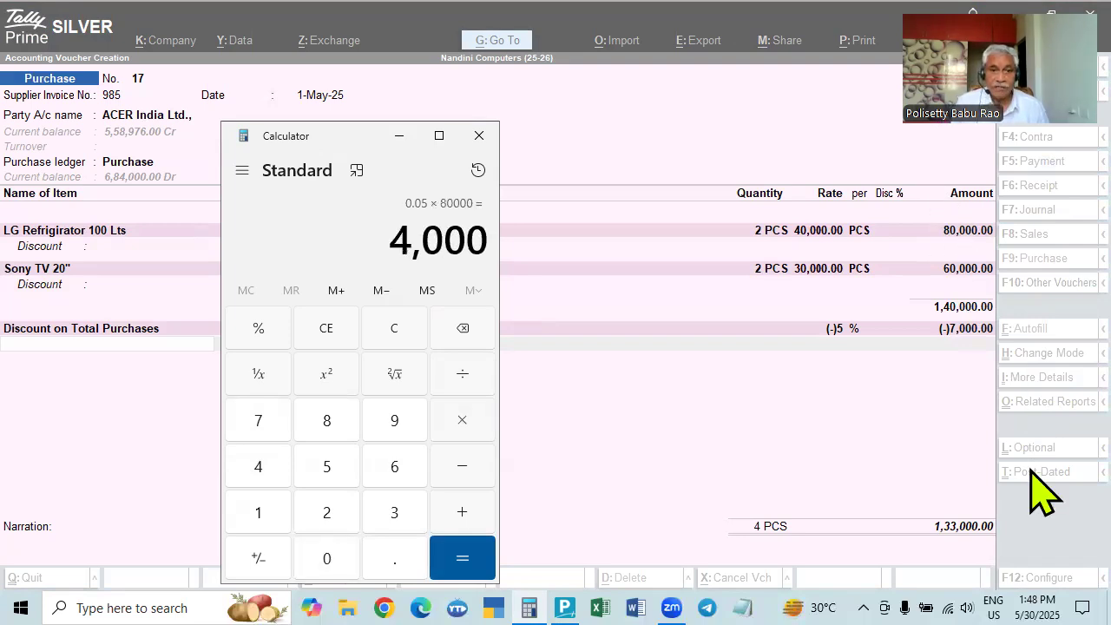
Subtract 80000 from the refrigerator's discount share and multiply the result by 14%.
{"action": "key", "text": "minus"}
{"action": "type", "text": "80000"}
{"action": "key", "text": "Return"}
{"action": "key", "text": "asterisk"}
{"action": "type", "text": "14"}
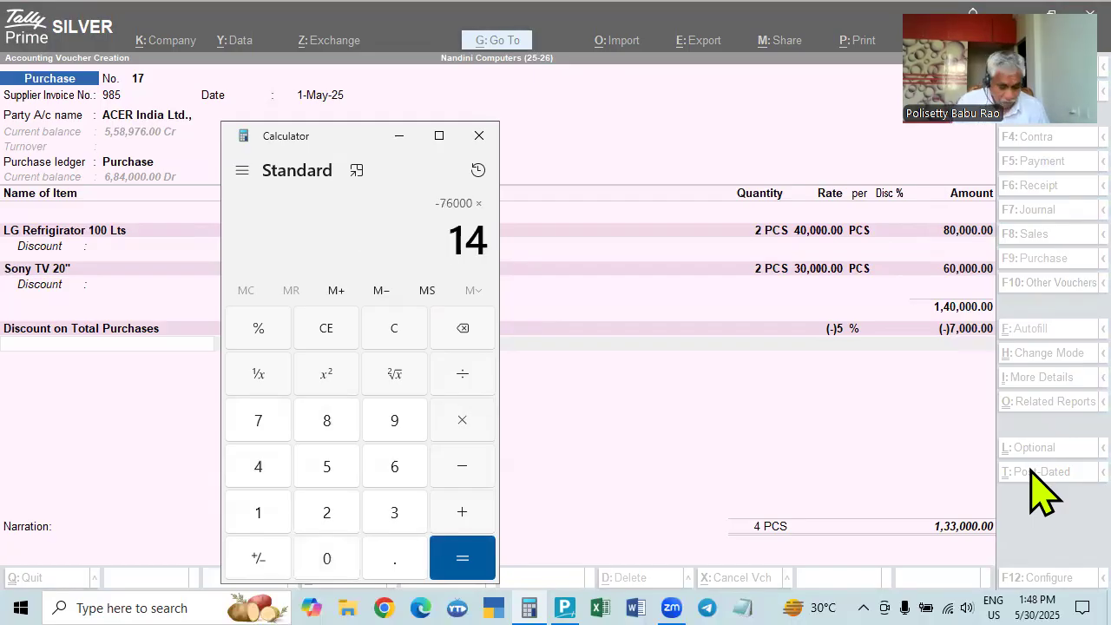
{"action": "key", "text": "percent"}
{"action": "key", "text": "Return"}
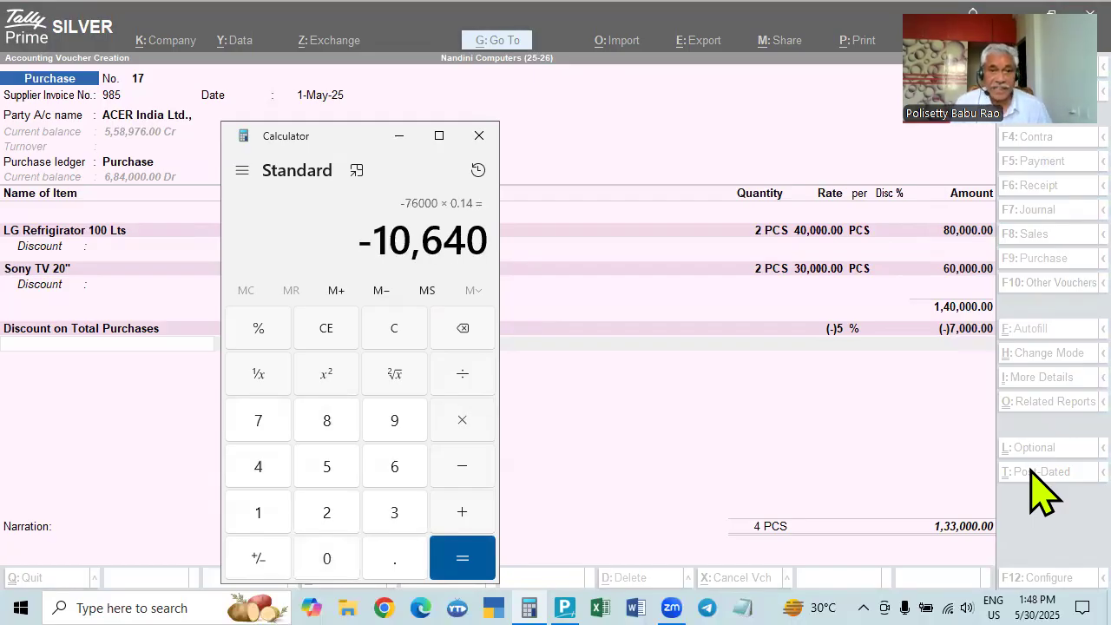
Return to the purchase voucher and examine the item values and GST rates in the detailed GST tax analysis.
{"action": "left_click", "coordinate": [948, 354]}
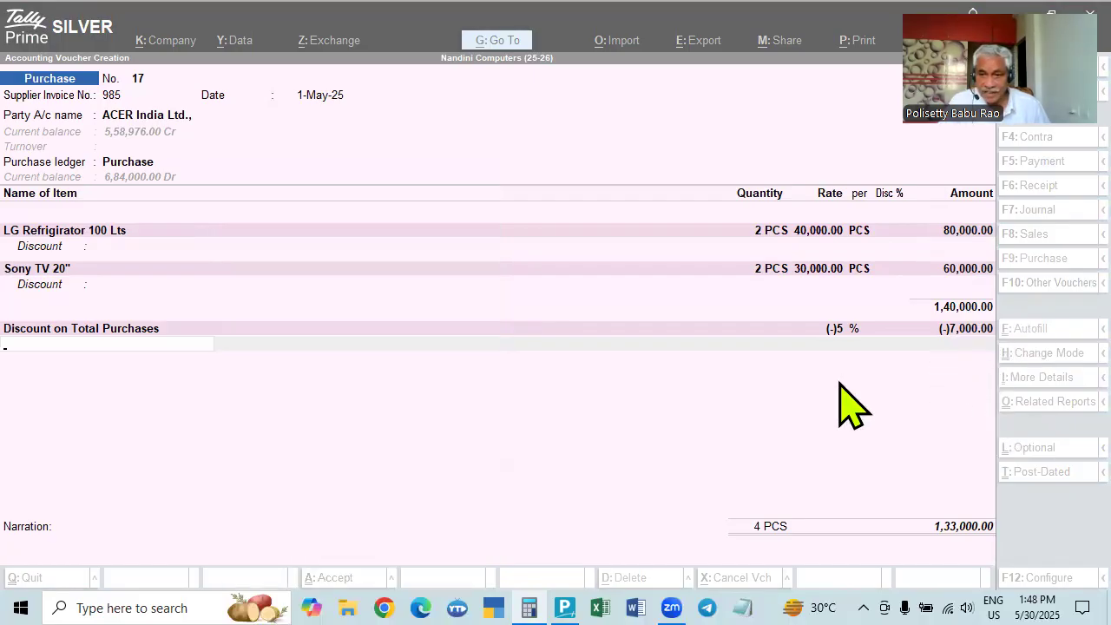
{"action": "key", "text": "alt+a"}
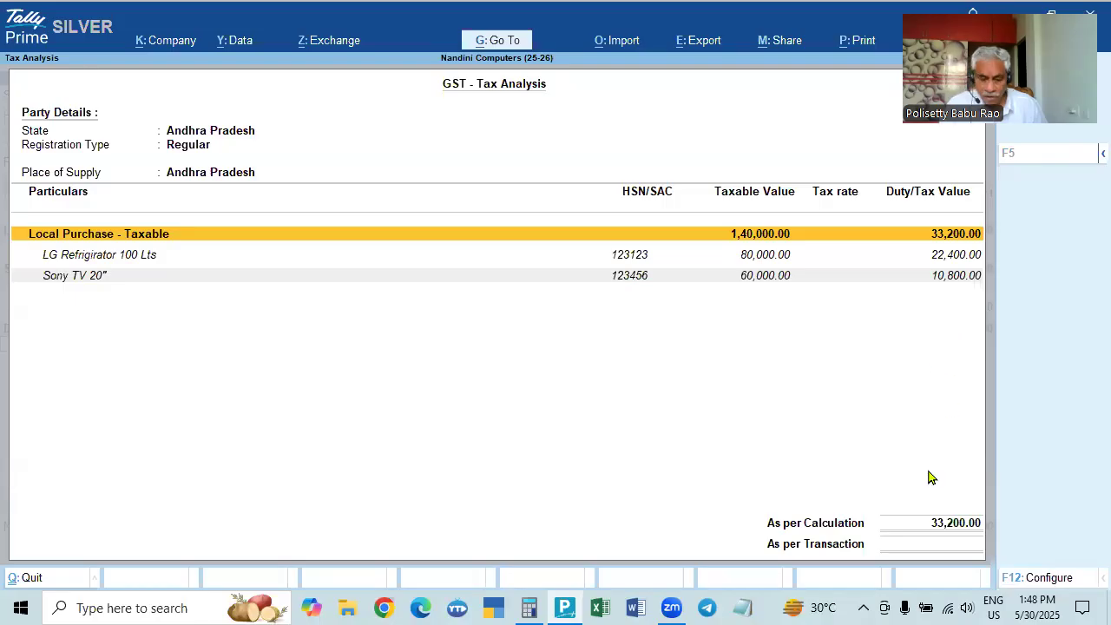
{"action": "key", "text": "F5"}
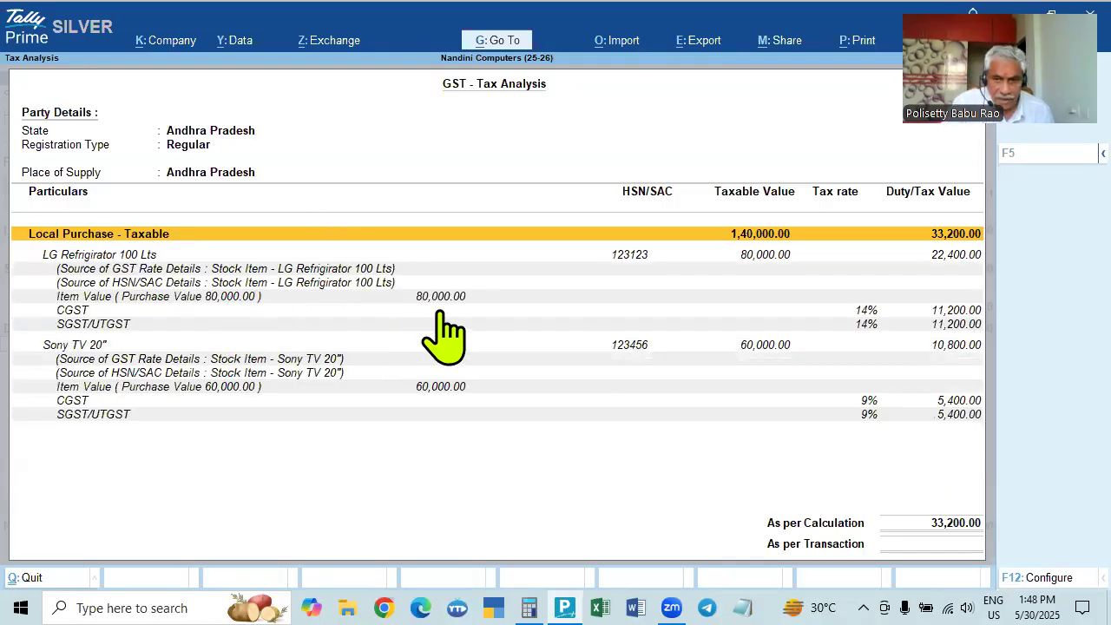
{"action": "left_click", "coordinate": [756, 254]}
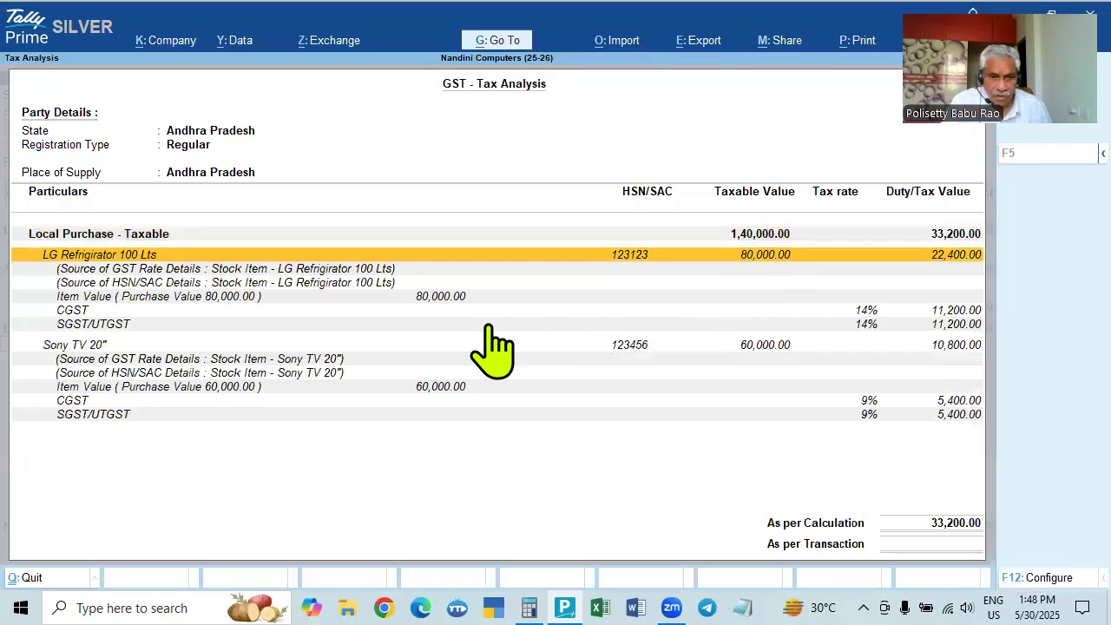
{"action": "left_click", "coordinate": [442, 295]}
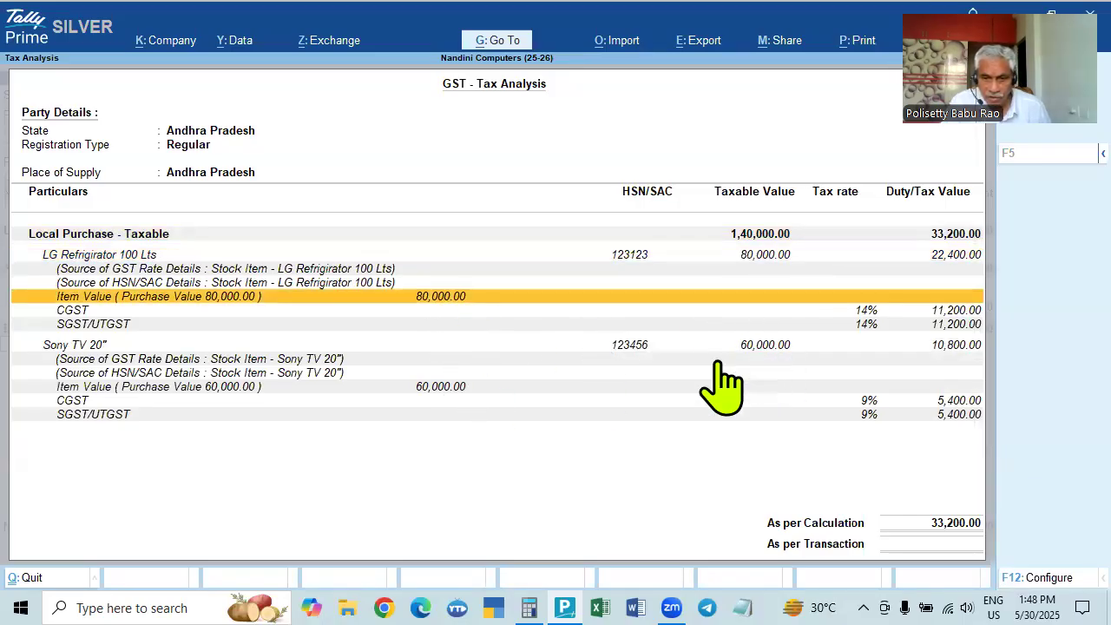
{"action": "key", "text": "Escape"}
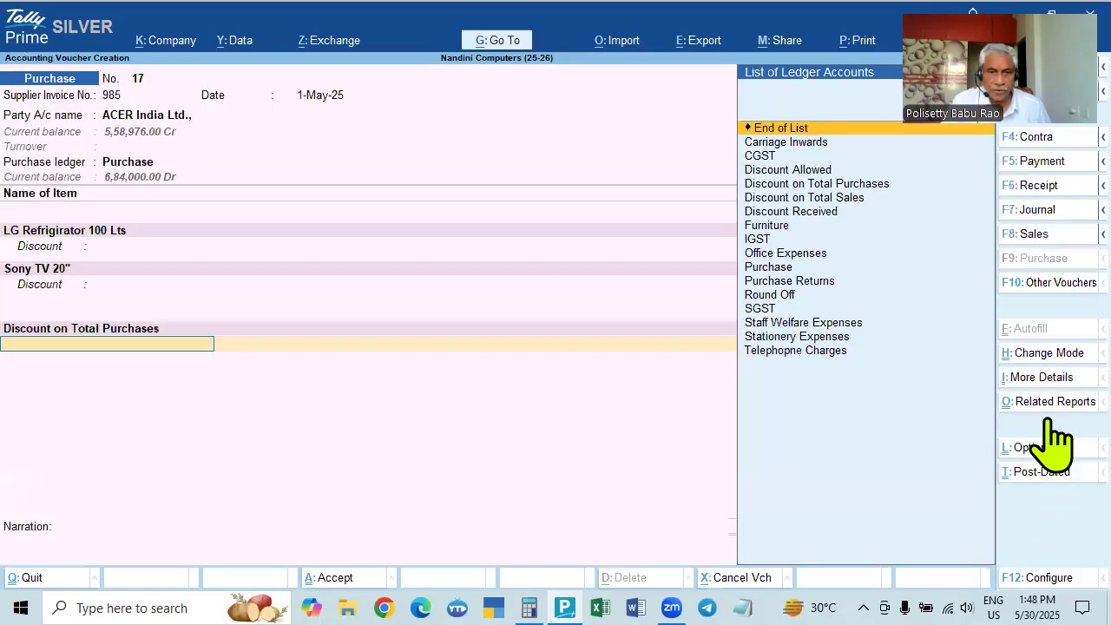
Open the Discount on Total Purchases ledger from the voucher and review its assessable value and GST applicability settings.
{"action": "left_click", "coordinate": [69, 329]}
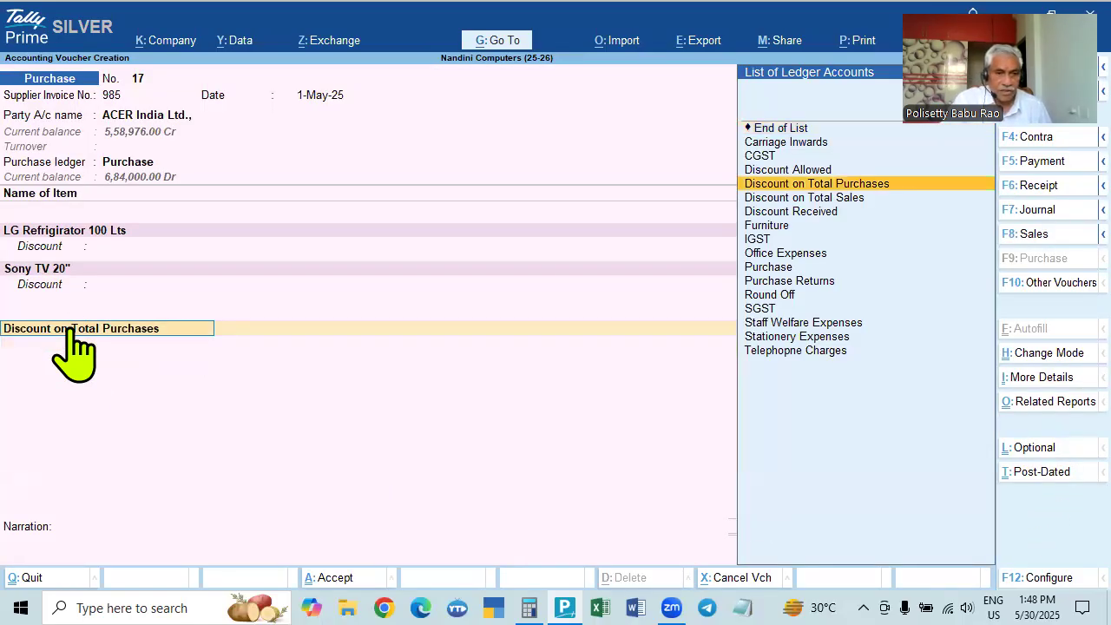
{"action": "key", "text": "ctrl+Return"}
{"action": "key", "text": "Return"}
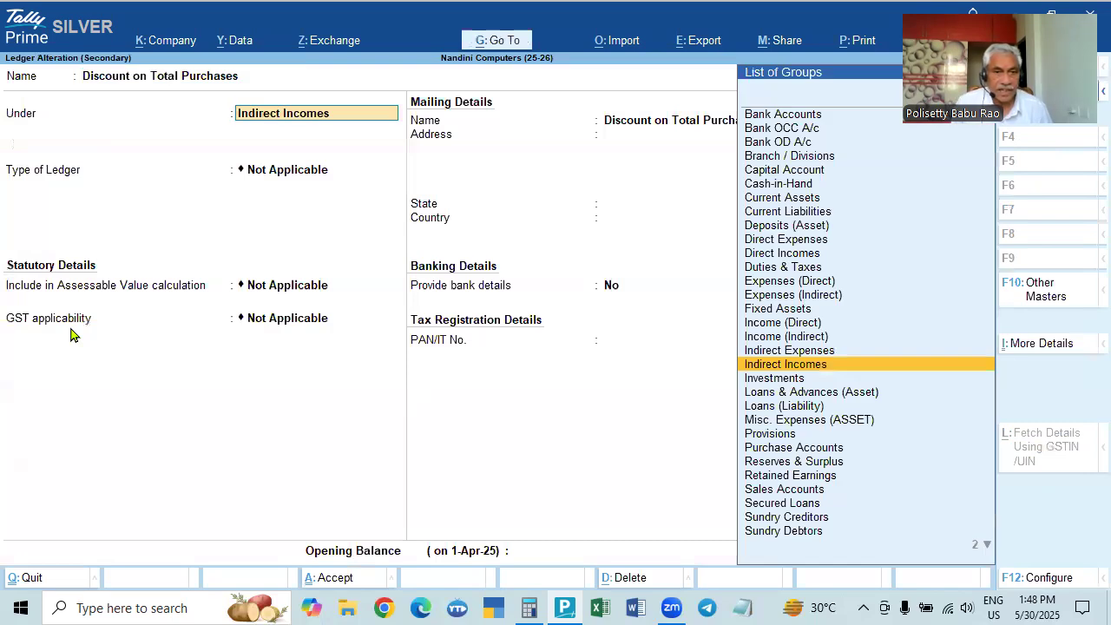
{"action": "key", "text": "Return"}
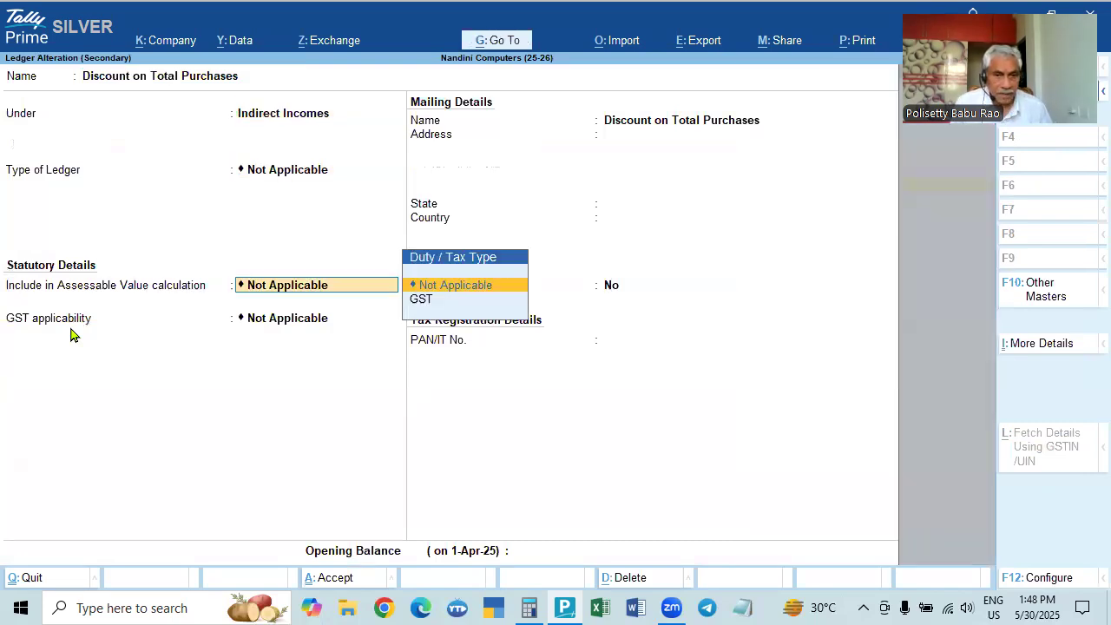
{"action": "key", "text": "Return"}
{"action": "key", "text": "Return"}
{"action": "key", "text": "Return"}
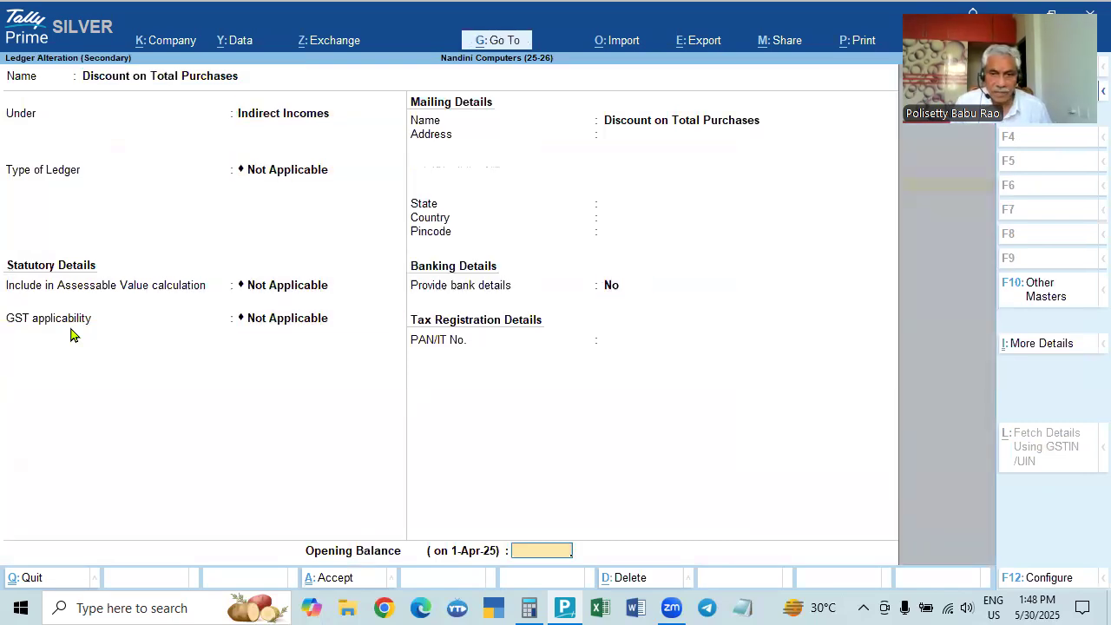
{"action": "key", "text": "Return"}
{"action": "key", "text": "Return"}
{"action": "key", "text": "Return"}
Open the LG Refrigirator 100 Lts stock item from the voucher and check its GST rate details.
{"action": "left_click", "coordinate": [77, 235]}
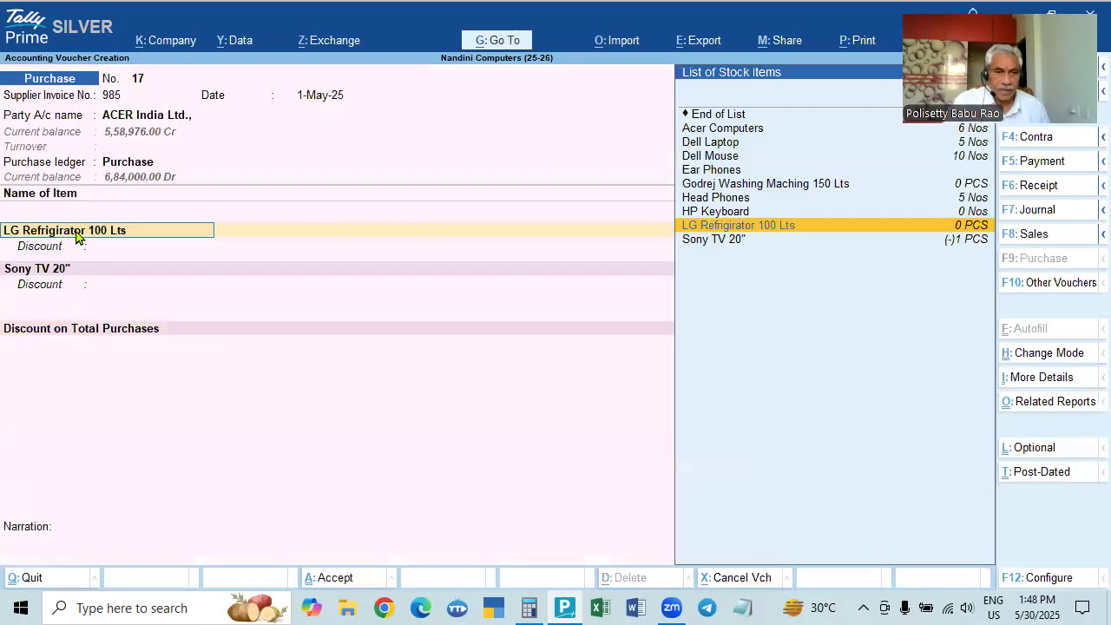
{"action": "key", "text": "ctrl+Return"}
{"action": "key", "text": "Escape"}
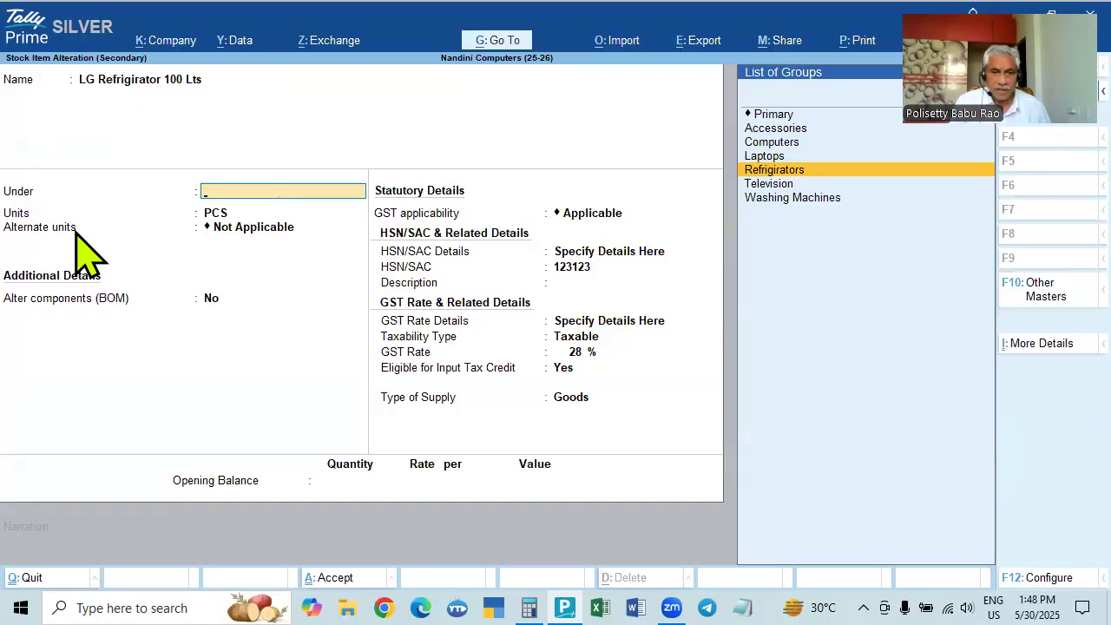
{"action": "key", "text": "Escape"}
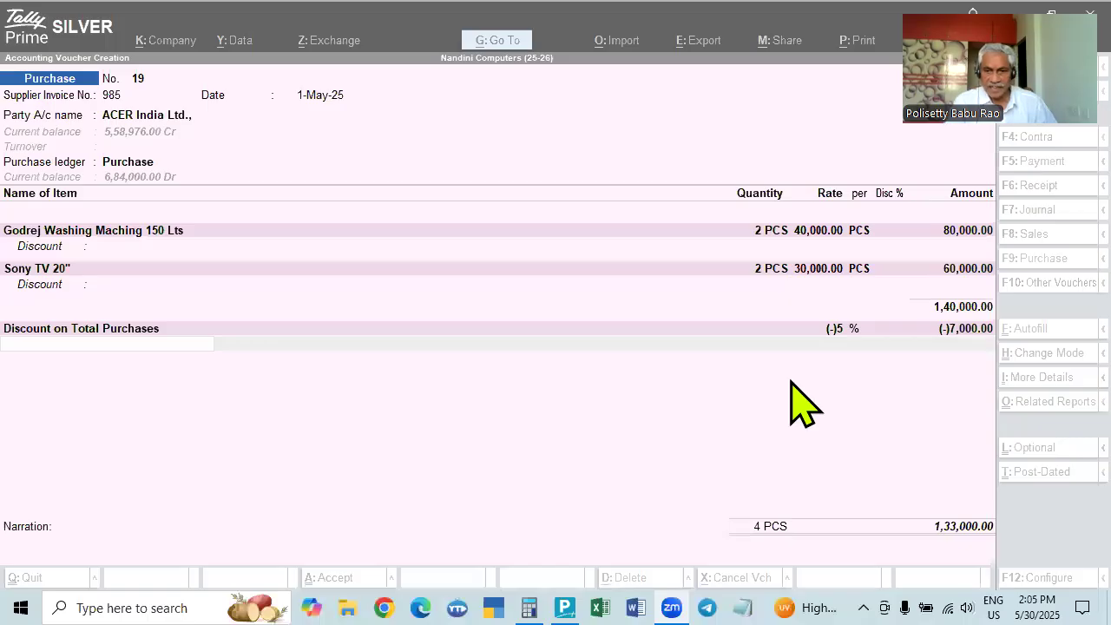
Add the CGST and SGST ledgers below the Discount on Total Purchases line in the purchase voucher.
{"action": "left_click", "coordinate": [961, 341]}
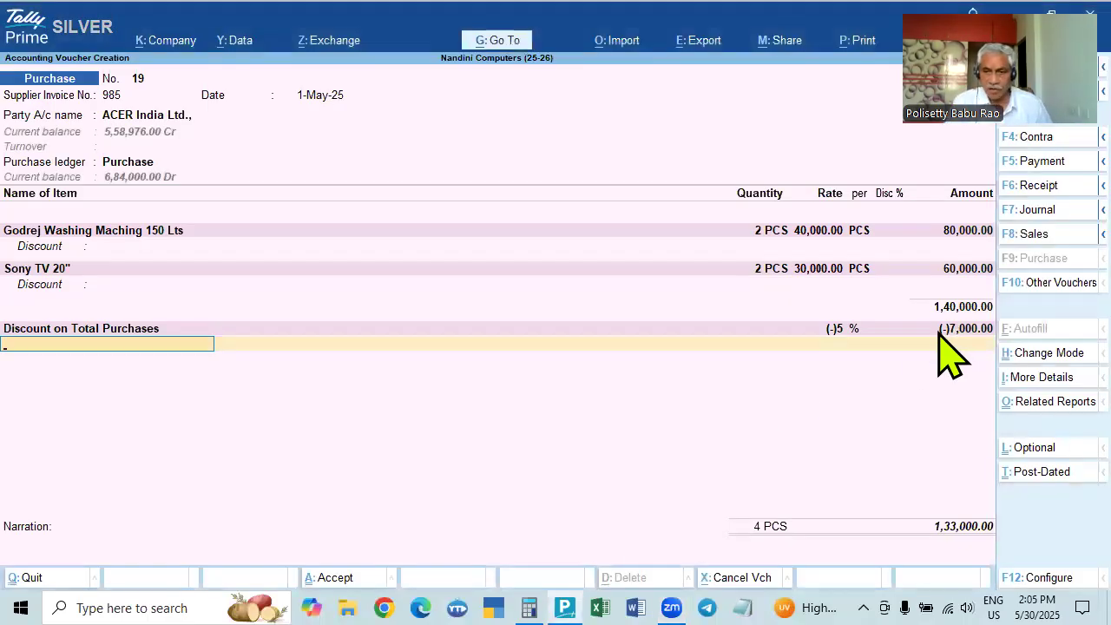
{"action": "left_click", "coordinate": [76, 329]}
{"action": "key", "text": "Return"}
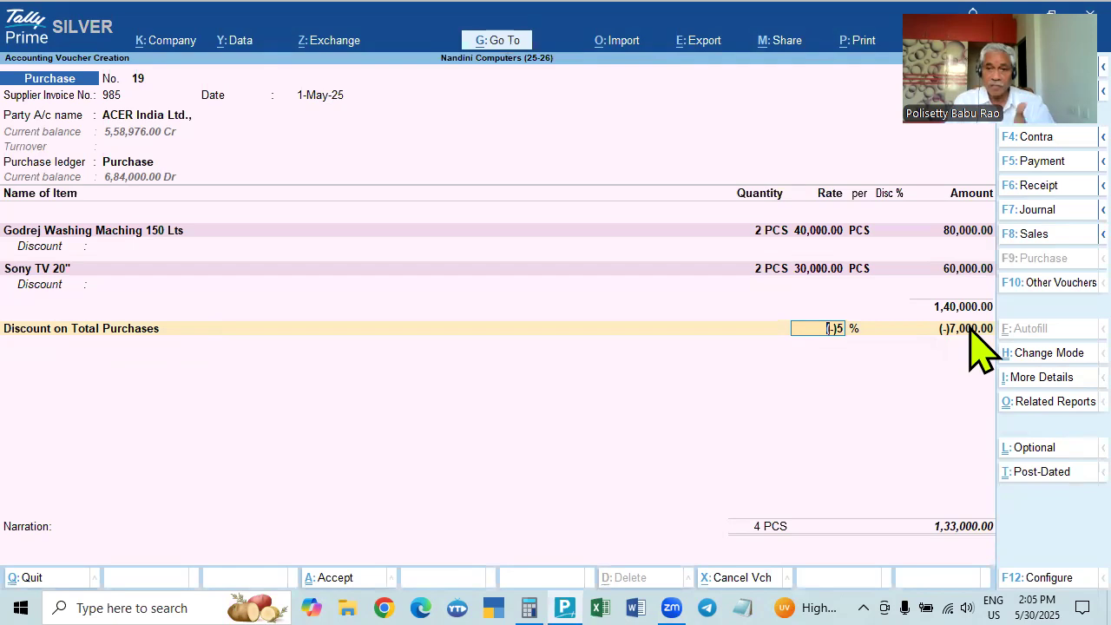
{"action": "key", "text": "Return"}
{"action": "key", "text": "Return"}
{"action": "type", "text": "Cg"}
{"action": "key", "text": "Return"}
{"action": "key", "text": "Return"}
{"action": "type", "text": "Sg"}
{"action": "key", "text": "Return"}
{"action": "key", "text": "Return"}
{"action": "key", "text": "Return"}
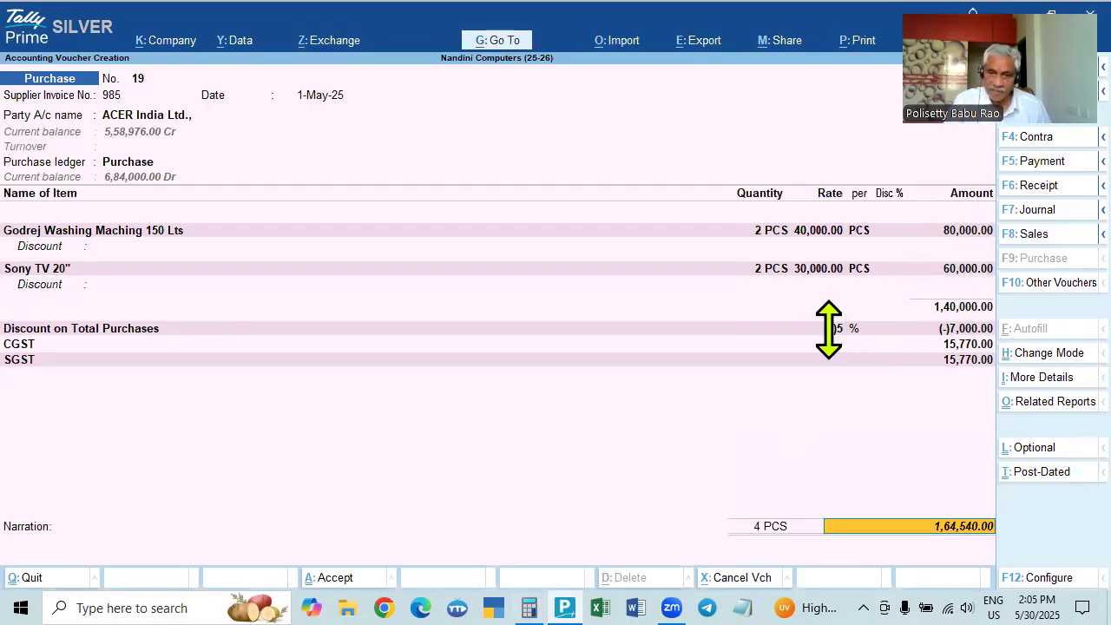
Switch to Calculator and deduct 5% from the washing machine value of 80000.
{"action": "left_click", "coordinate": [517, 545]}
{"action": "type", "text": "80000-5"}
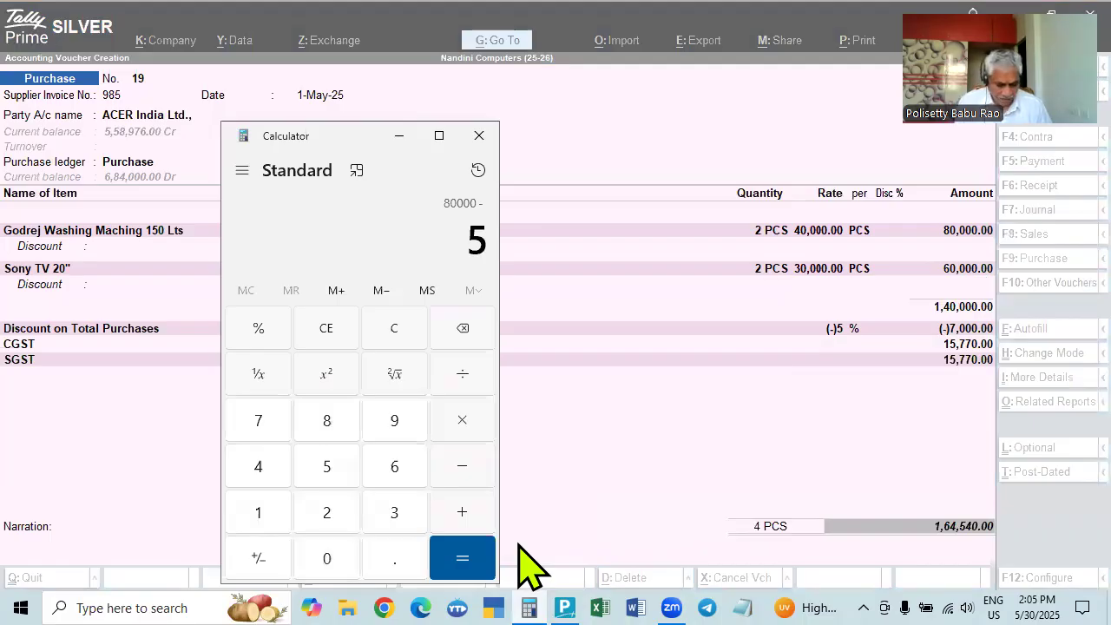
{"action": "type", "text": "%"}
{"action": "key", "text": "Return"}
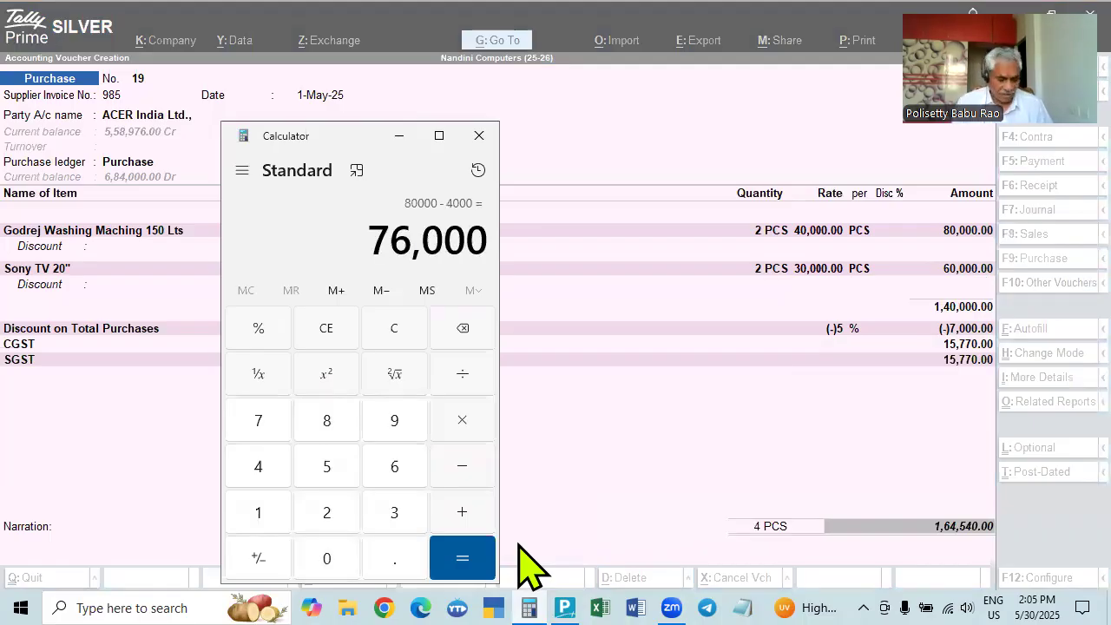
Deduct 5% from the Sony TV value of 60000 in a fresh calculation, then clear it.
{"action": "key", "text": "Escape"}
{"action": "type", "text": "600"}
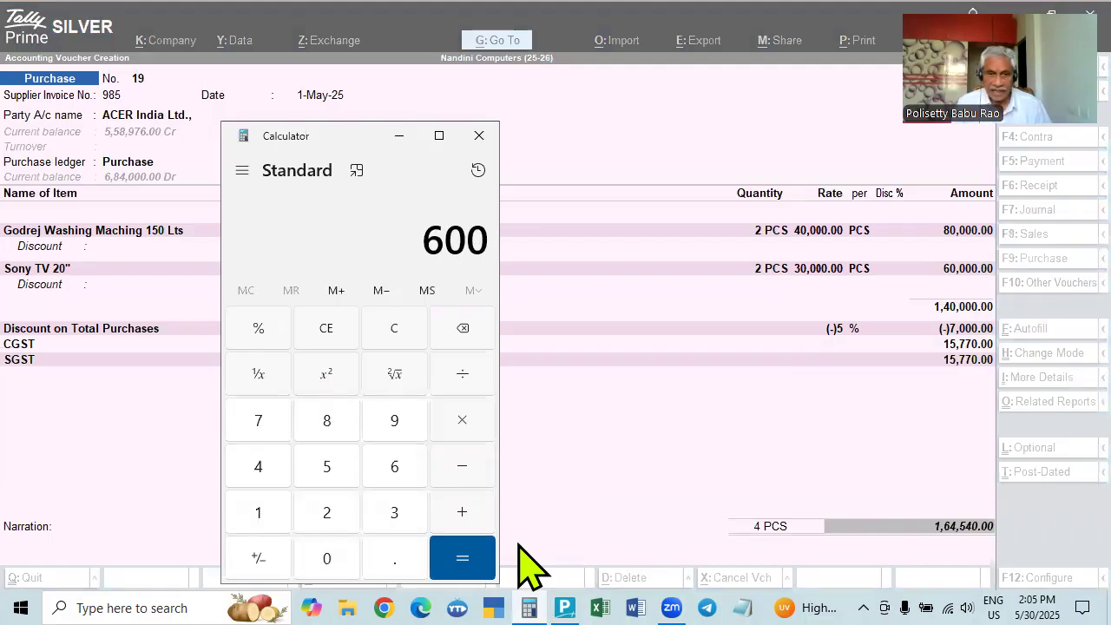
{"action": "type", "text": "00-5%"}
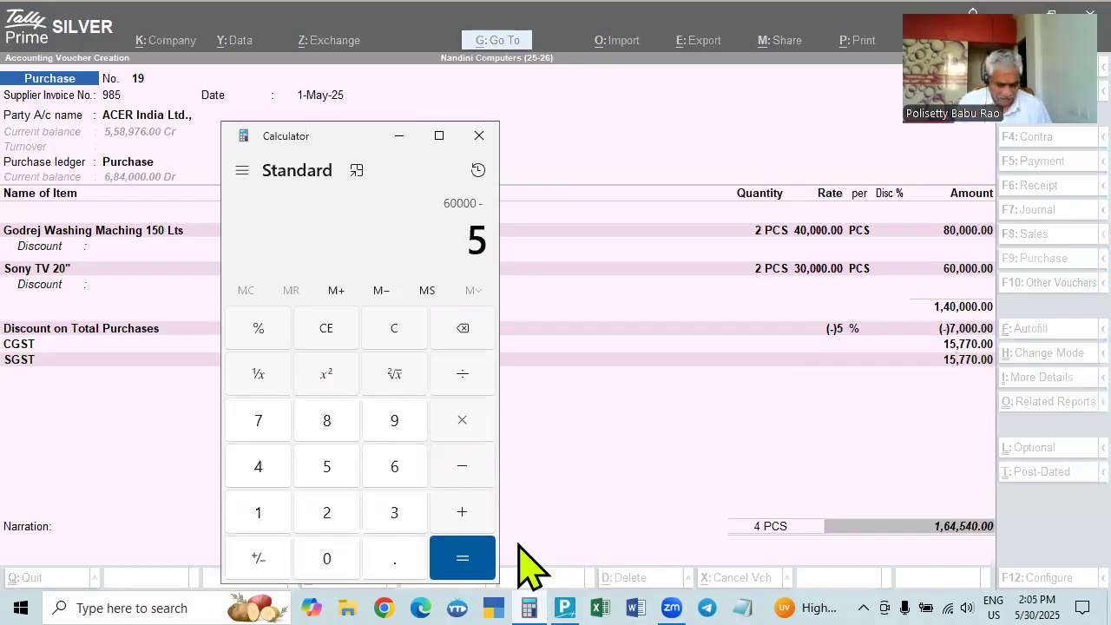
{"action": "key", "text": "Return"}
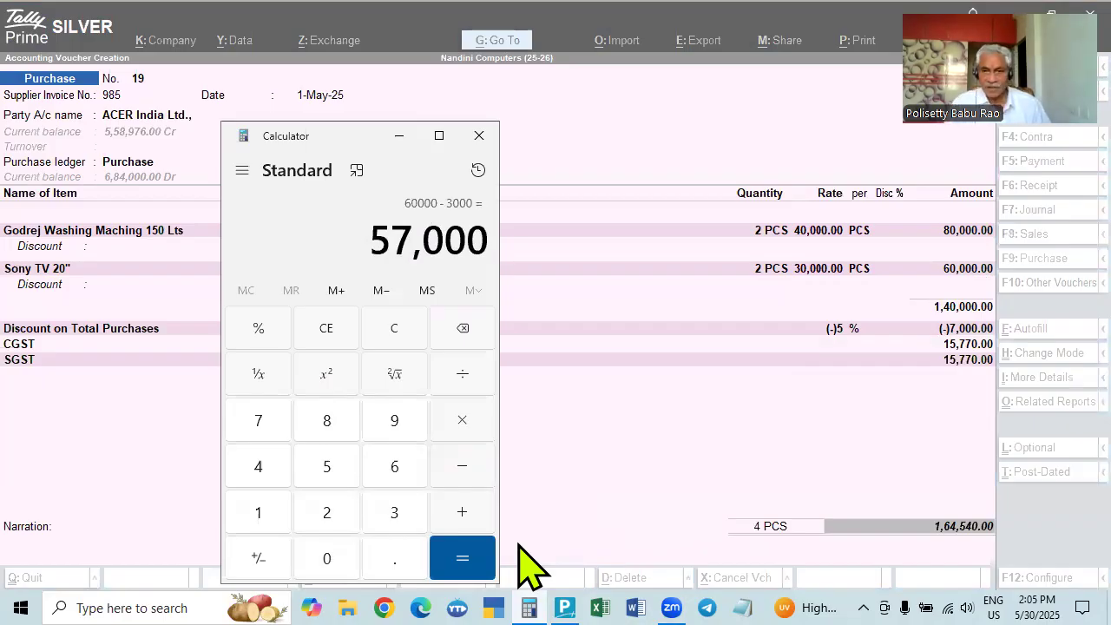
{"action": "key", "text": "Escape"}
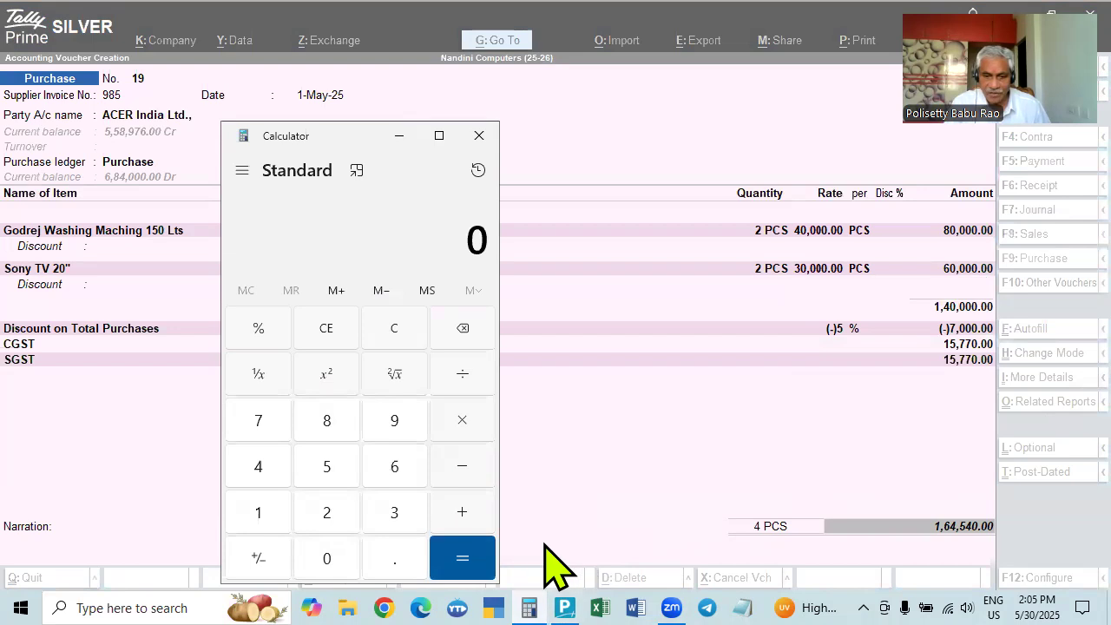
Calculate the washing machine's discount share as 7000 ÷ 140000 × 80000 and subtract 80000 from it.
{"action": "type", "text": "7"}
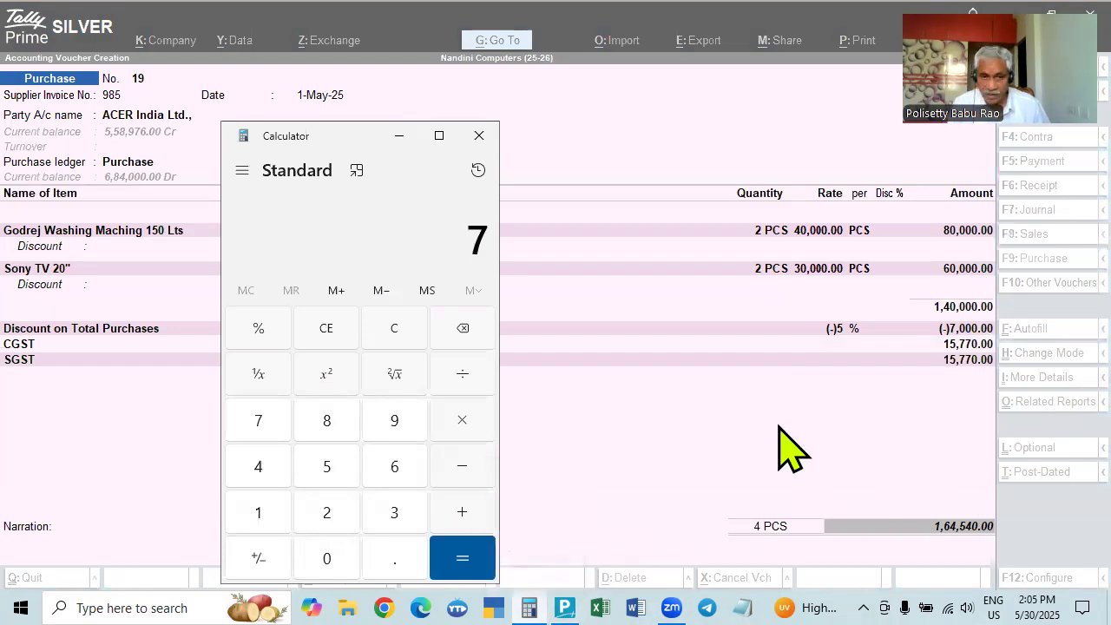
{"action": "type", "text": ",000"}
{"action": "key", "text": "slash"}
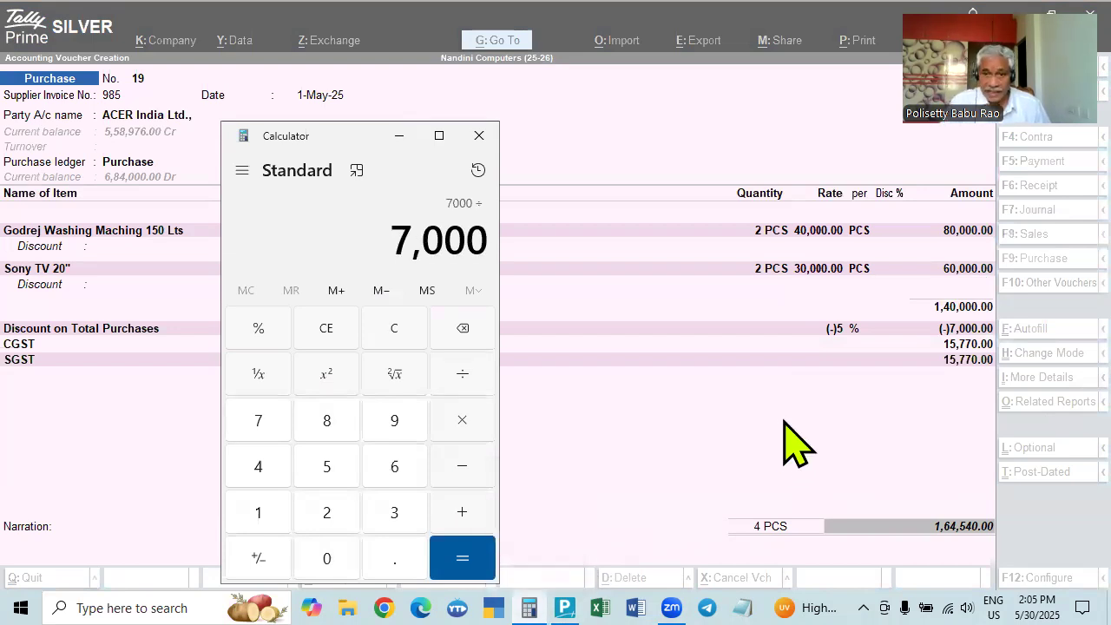
{"action": "type", "text": "140000"}
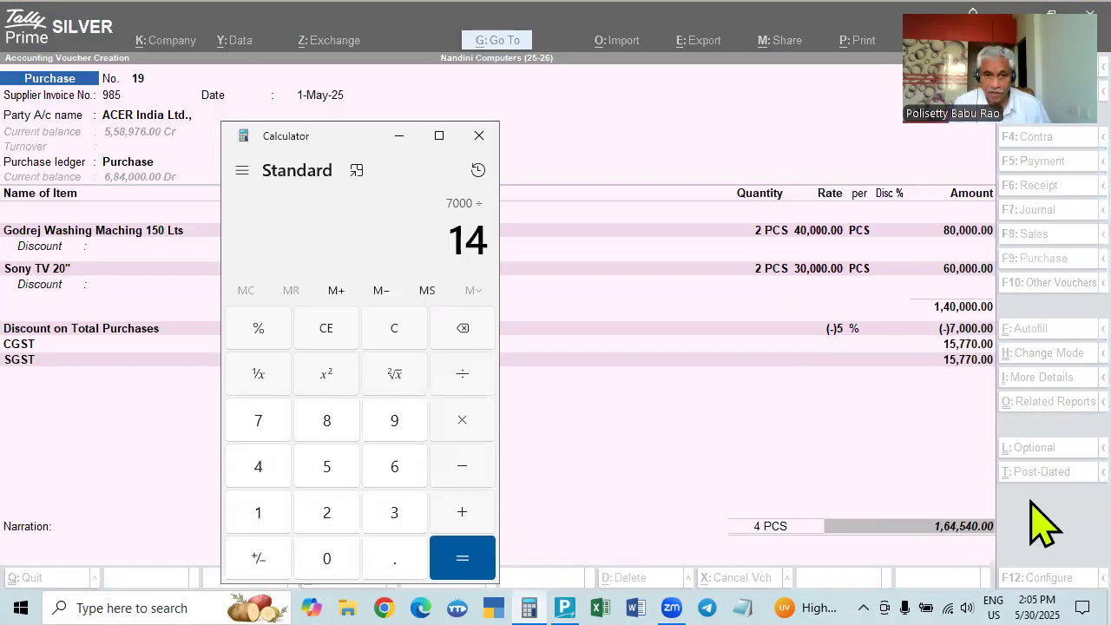
{"action": "key", "text": "asterisk"}
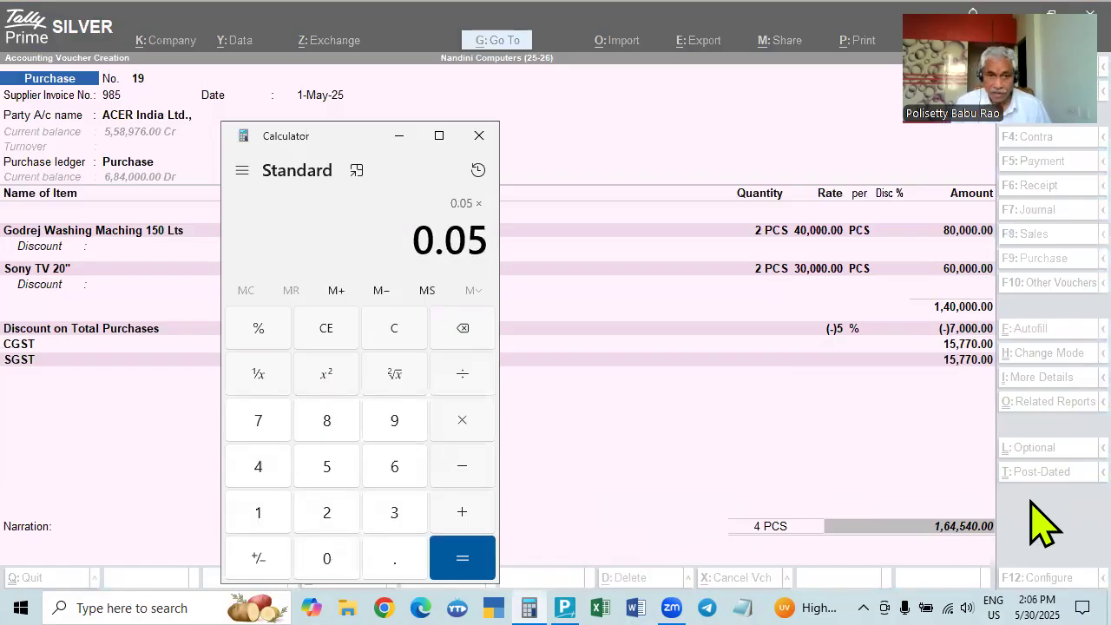
{"action": "type", "text": "800000"}
{"action": "key", "text": "Return"}
{"action": "key", "text": "minus"}
{"action": "type", "text": "80000"}
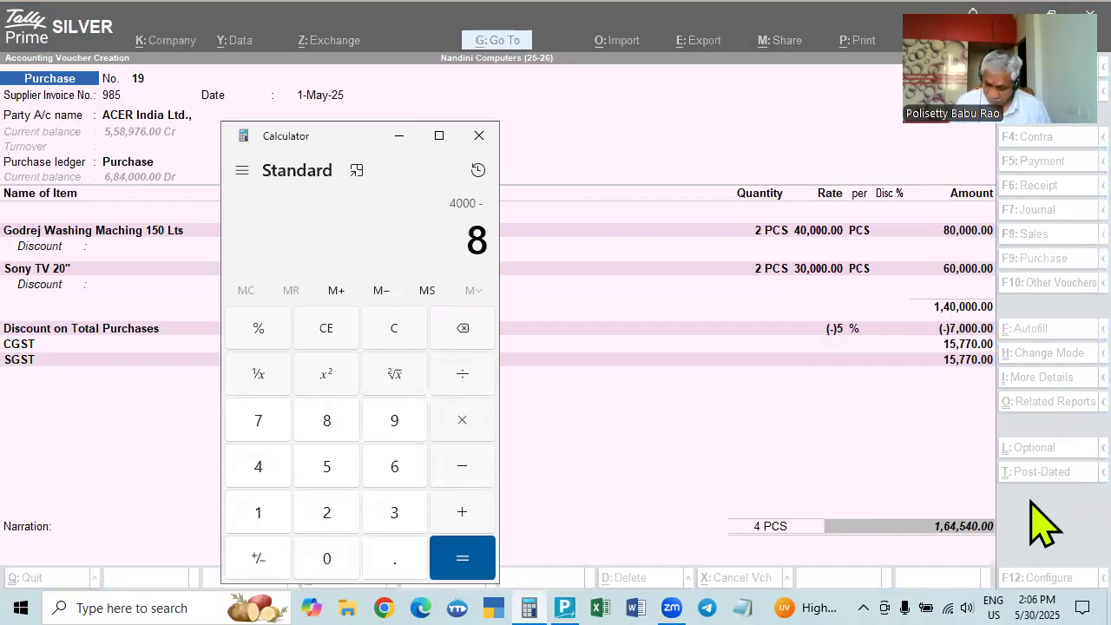
{"action": "key", "text": "Return"}
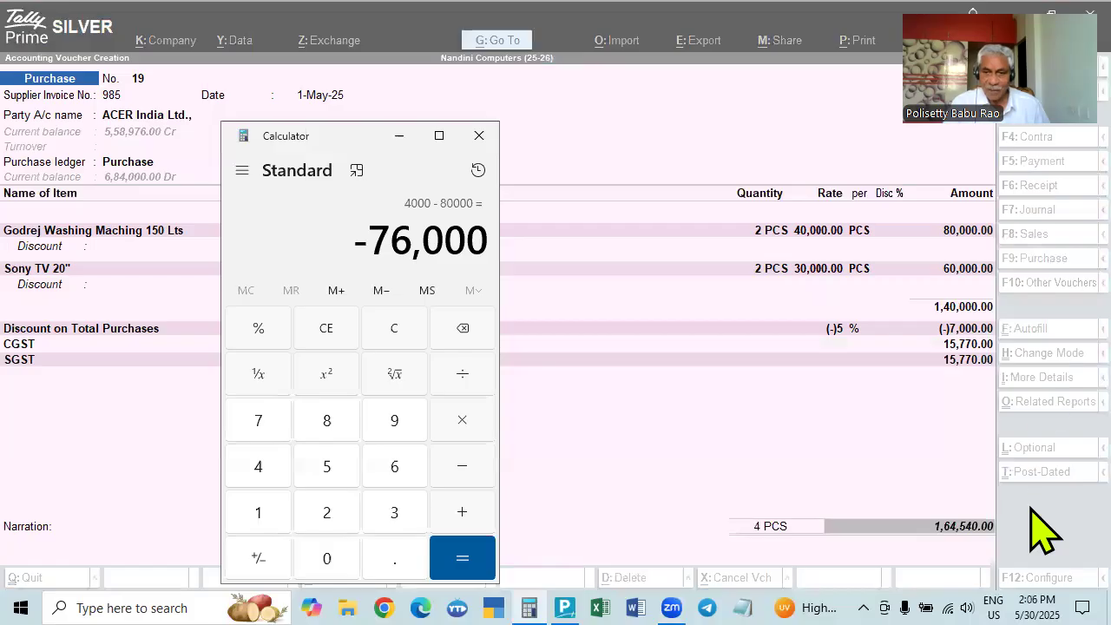
{"action": "key", "text": "Escape"}
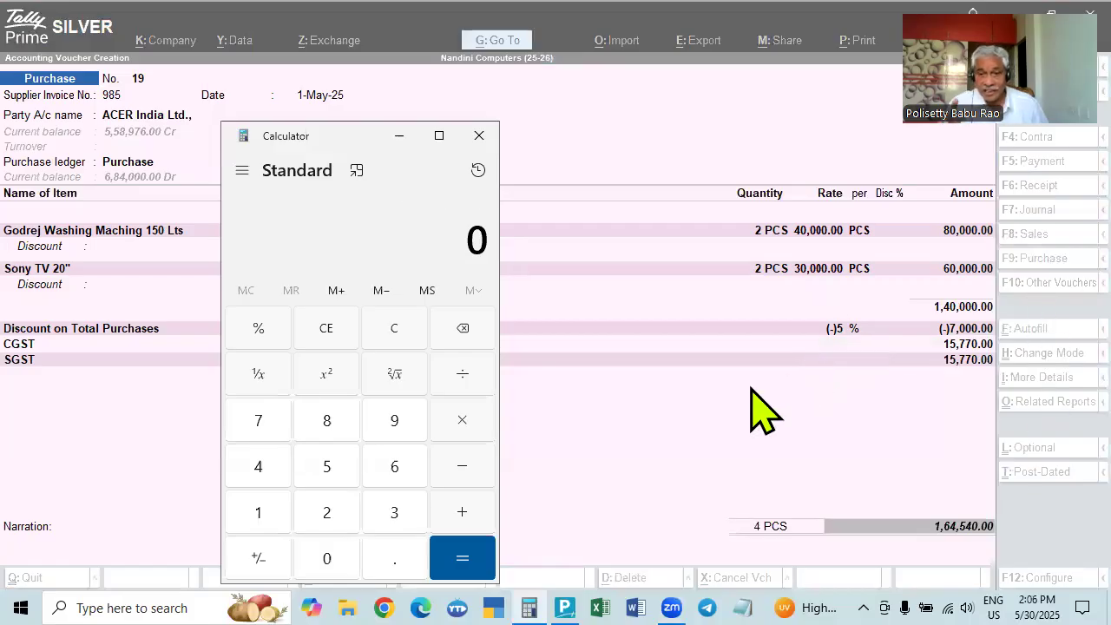
Calculate the Sony TV's discount share as 7000 ÷ 140000 × 60000 and subtract 60000 from it.
{"action": "key", "text": "9"}
{"action": "key", "text": "Escape"}
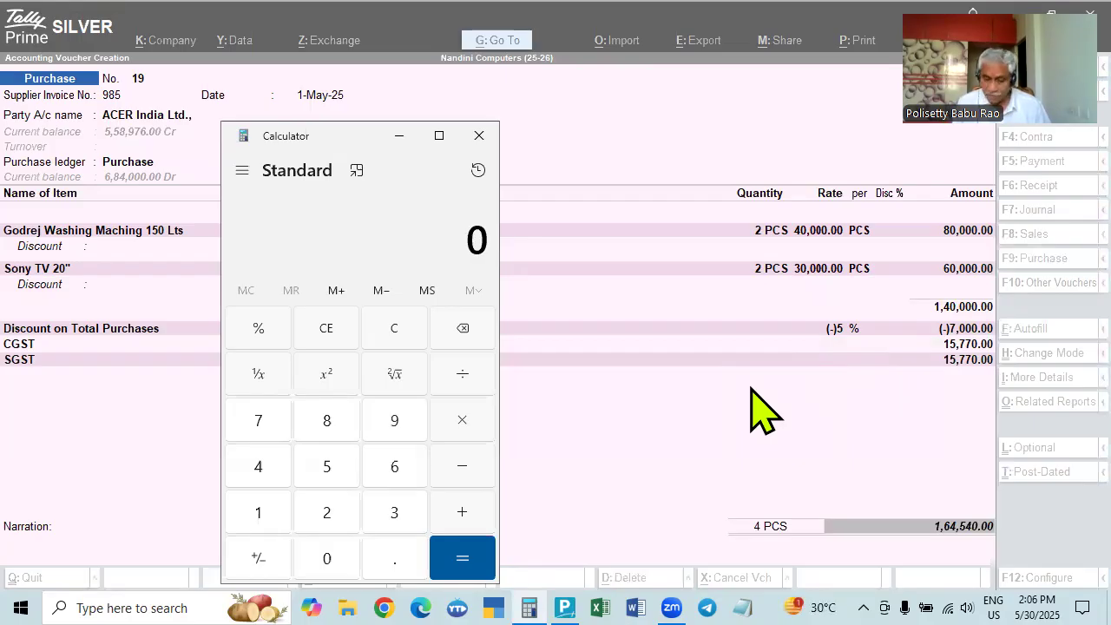
{"action": "type", "text": "7000"}
{"action": "key", "text": "slash"}
{"action": "type", "text": "14000"}
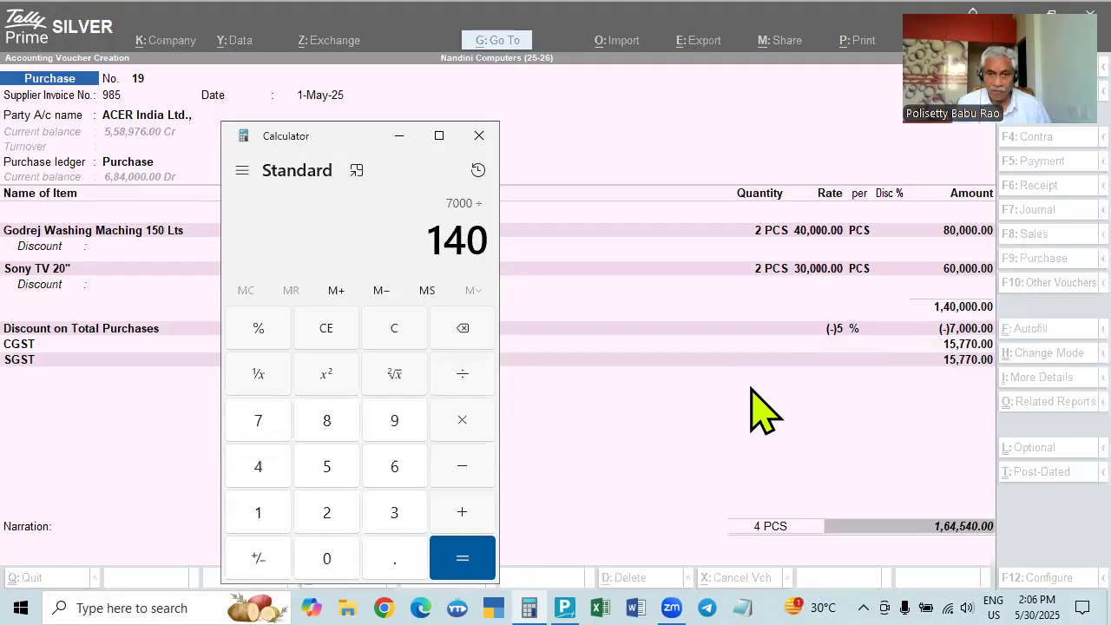
{"action": "type", "text": "0"}
{"action": "key", "text": "asterisk"}
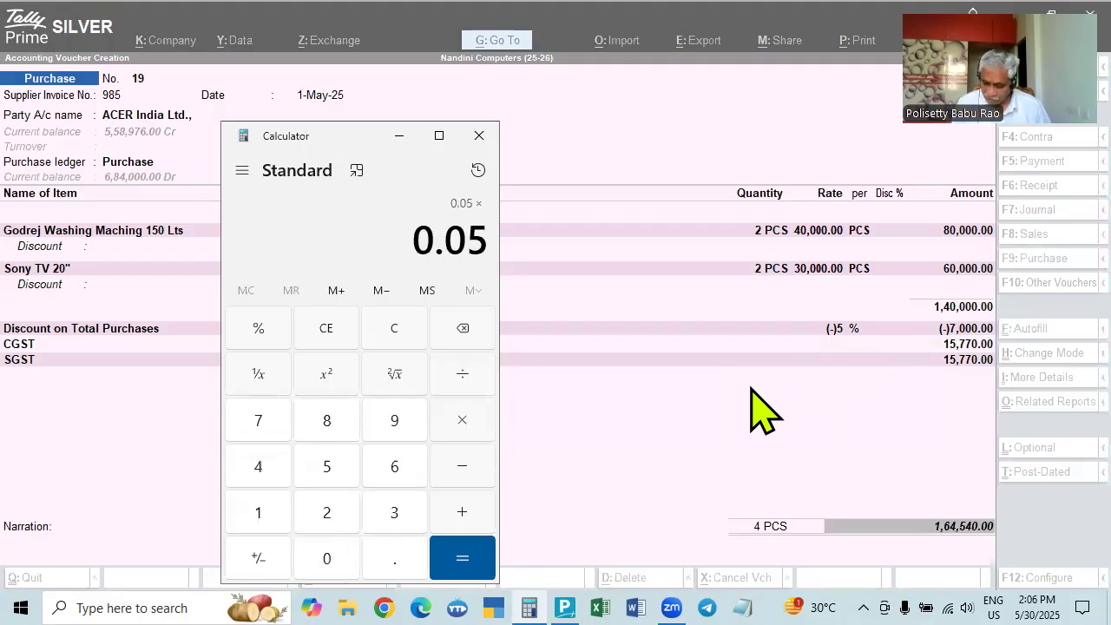
{"action": "type", "text": "600000"}
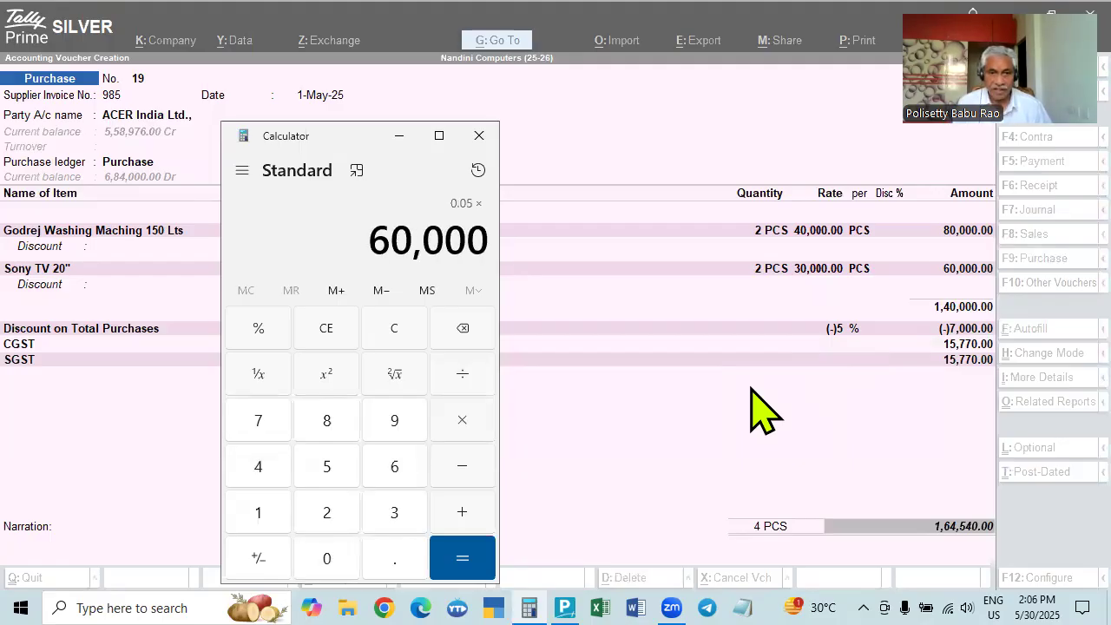
{"action": "key", "text": "Return"}
{"action": "key", "text": "minus"}
{"action": "type", "text": "60000"}
{"action": "key", "text": "Return"}
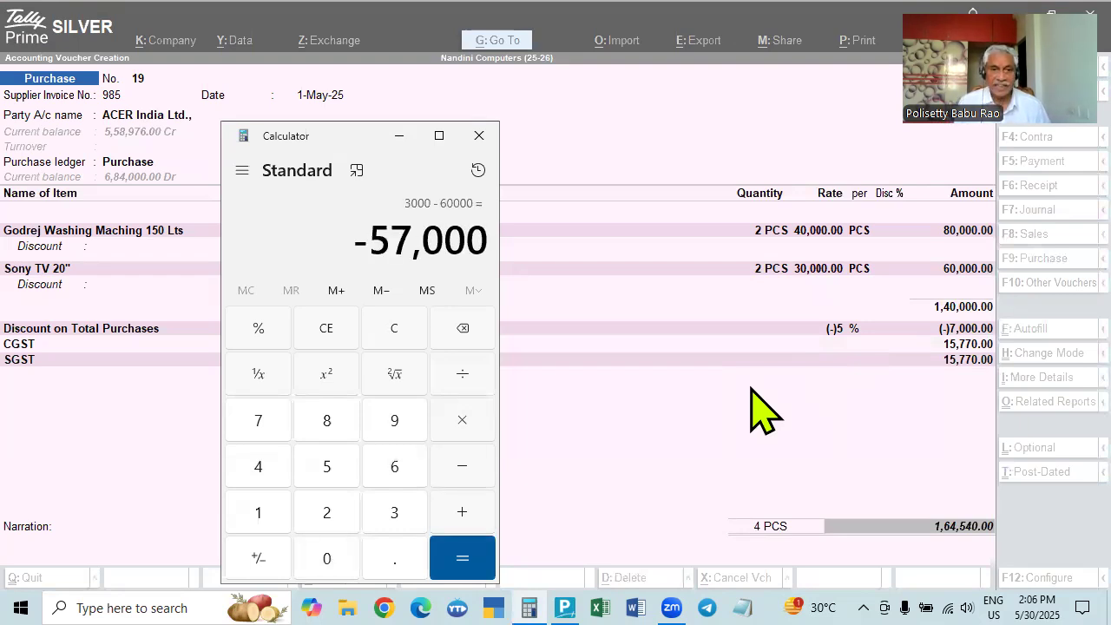
{"action": "key", "text": "Escape"}
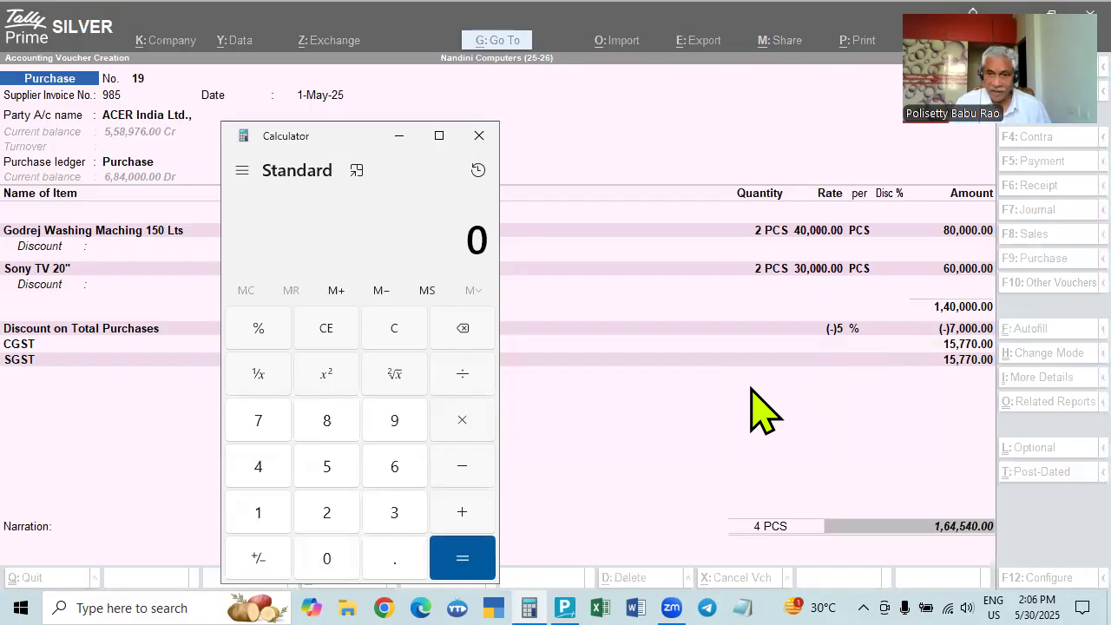
Calculate 14% of the washing machine's discounted value of 76000.
{"action": "type", "text": "760000"}
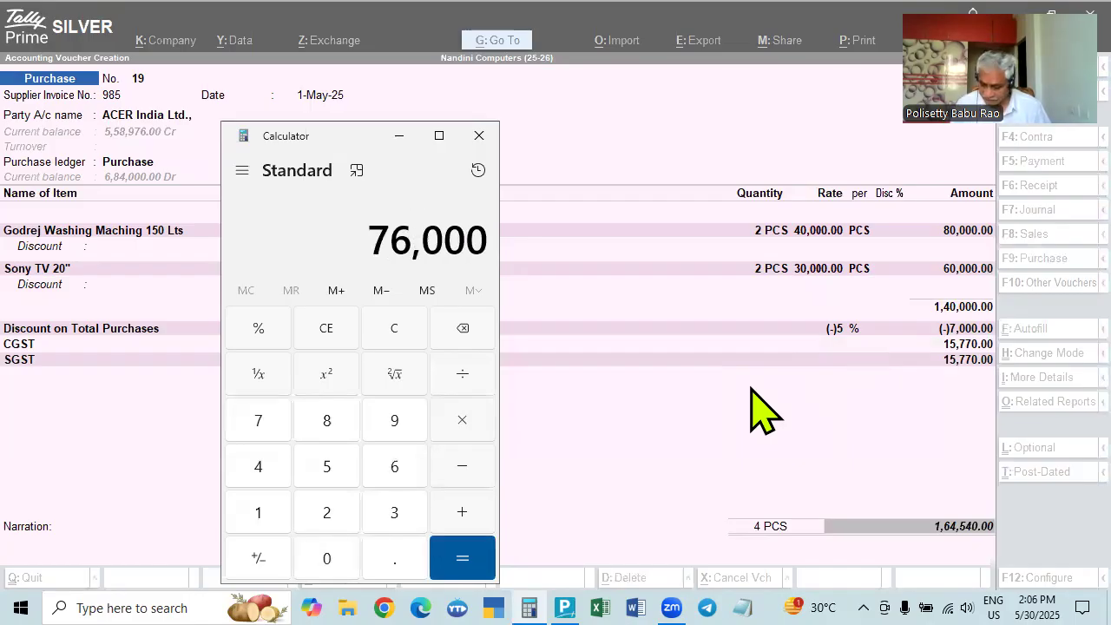
{"action": "key", "text": "asterisk"}
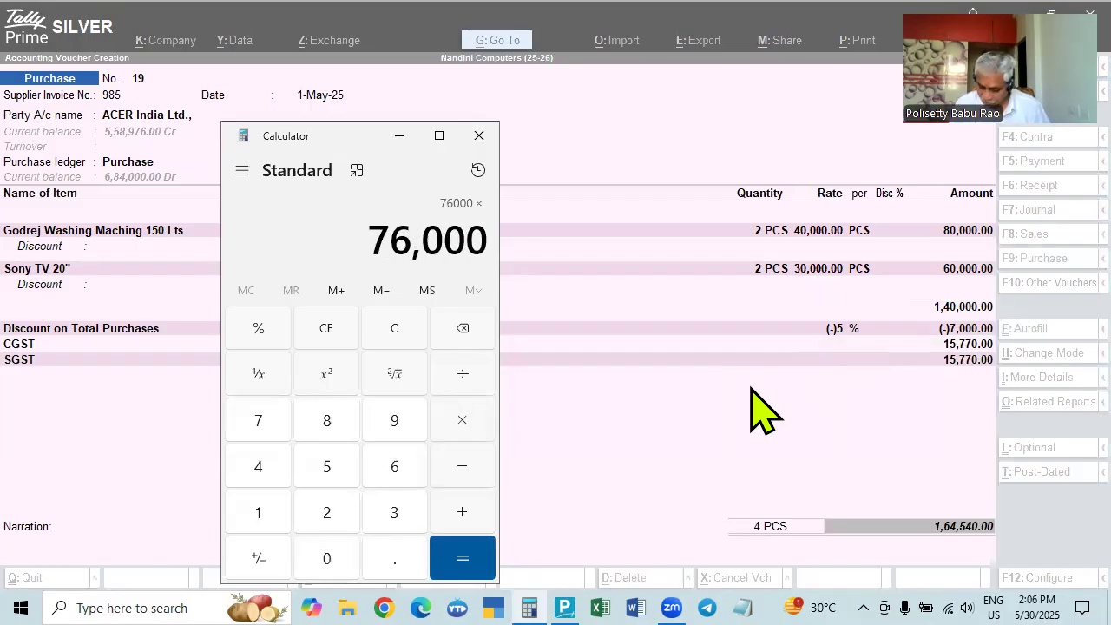
{"action": "type", "text": "14"}
{"action": "key", "text": "percent"}
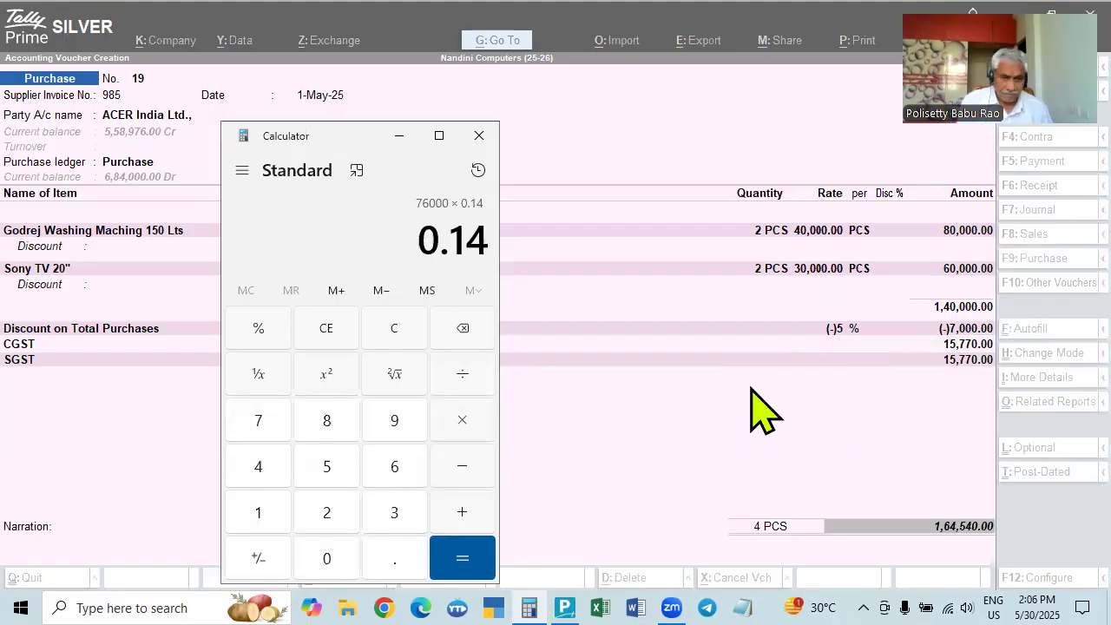
{"action": "key", "text": "Return"}
Switch to TallyPrime and compare the washing machine's CGST in the detailed GST tax analysis with the Calculator result, then close the analysis.
{"action": "key", "text": "alt+Tab"}
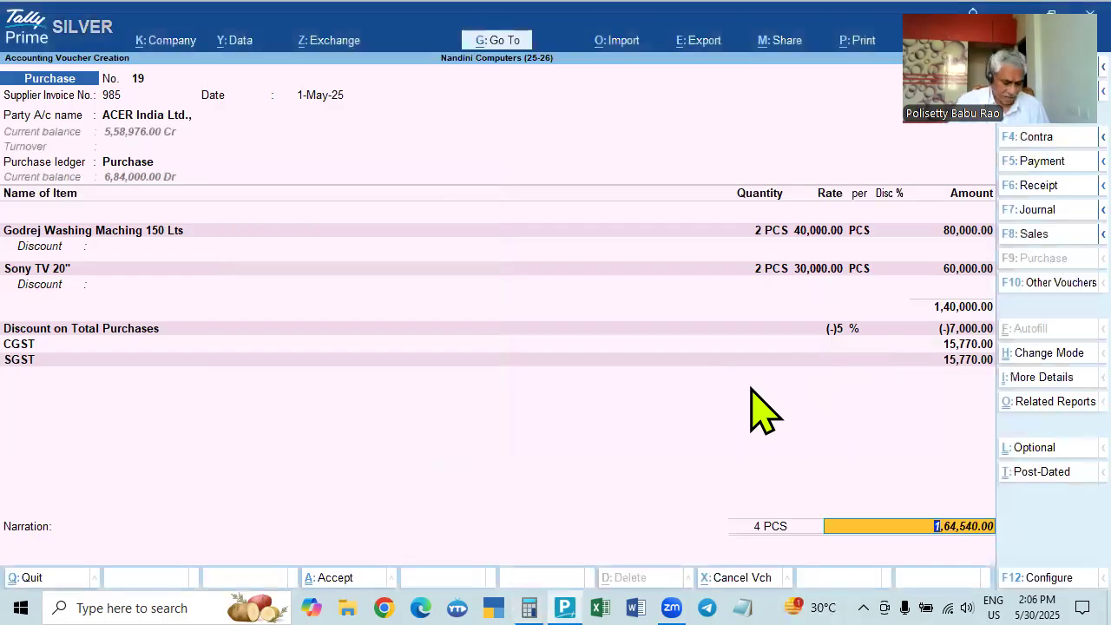
{"action": "key", "text": "ctrl+o"}
{"action": "key", "text": "alt+F5"}
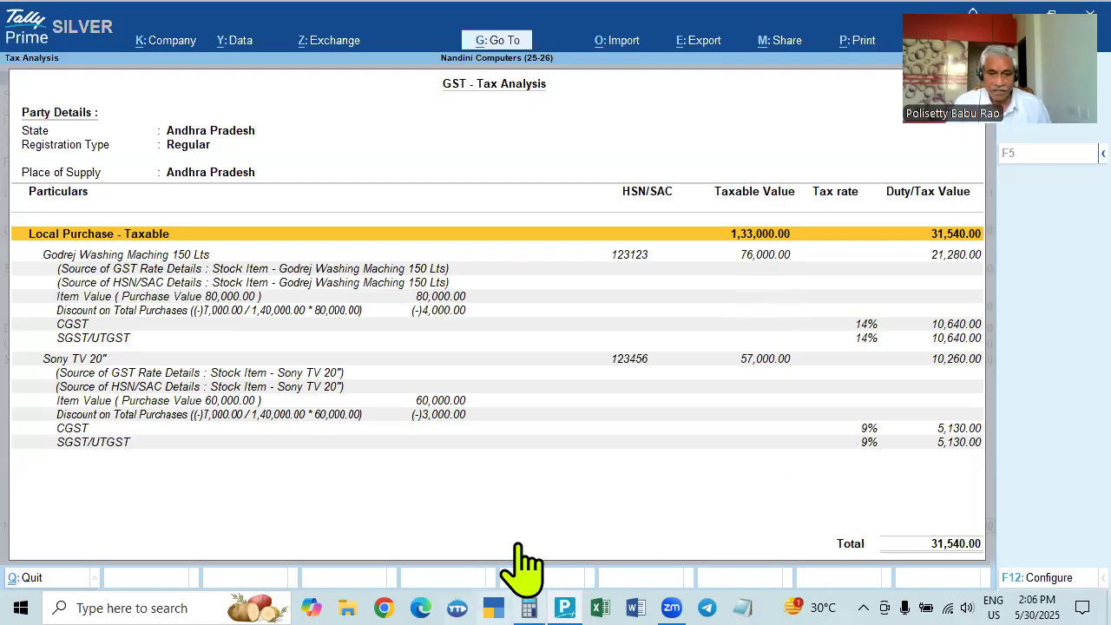
{"action": "left_click", "coordinate": [529, 607]}
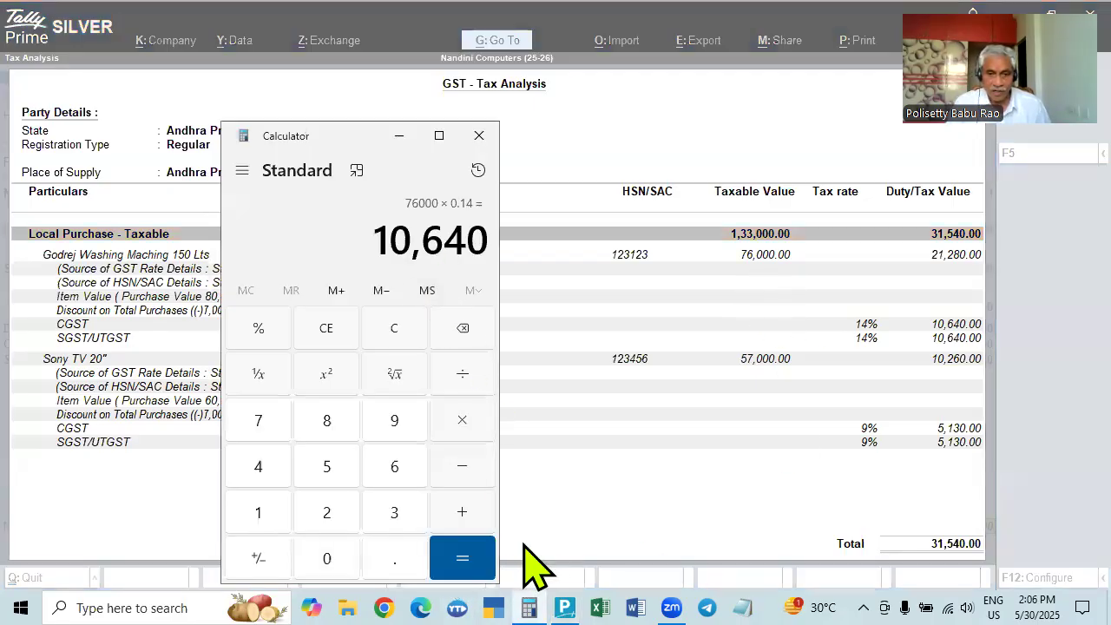
{"action": "left_click", "coordinate": [962, 322]}
{"action": "left_click", "coordinate": [959, 324]}
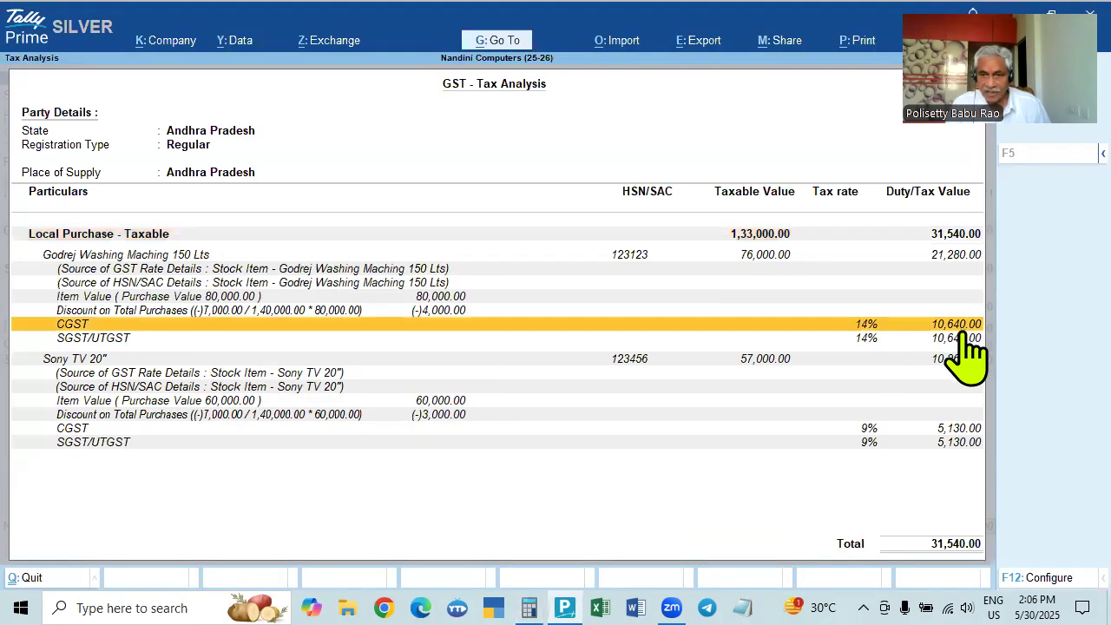
{"action": "key", "text": "Escape"}
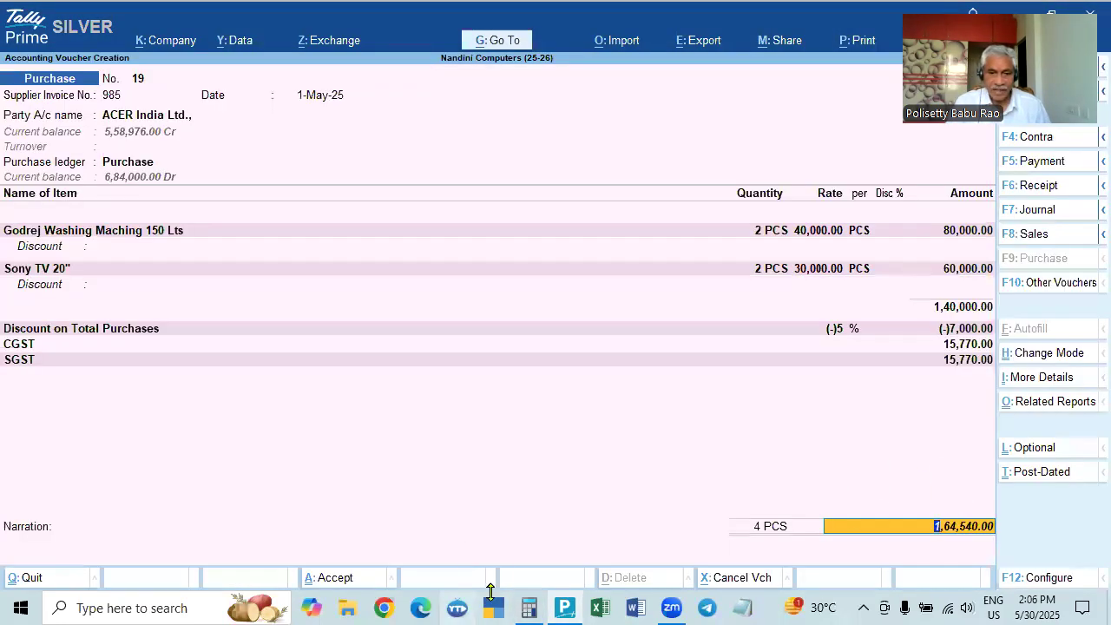
Switch to Calculator, compute the Sony TV's discount share as 7000 ÷ 140000 × 60000, and subtract 60000 from it.
{"action": "left_click", "coordinate": [528, 607]}
{"action": "key", "text": "Escape"}
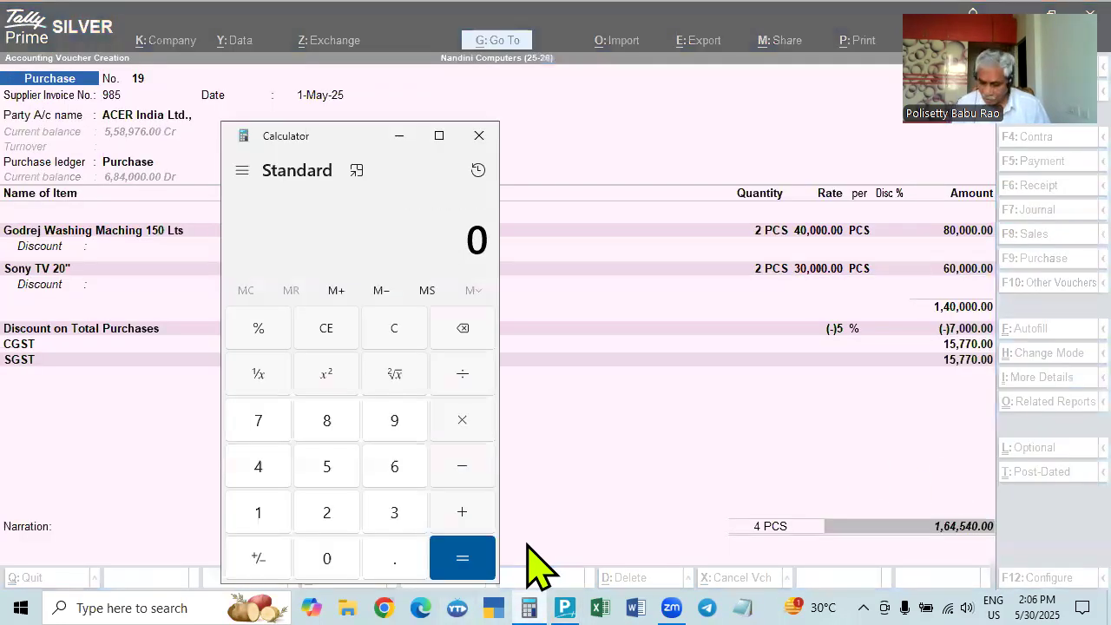
{"action": "type", "text": "70000"}
{"action": "key", "text": "BackSpace"}
{"action": "key", "text": "slash"}
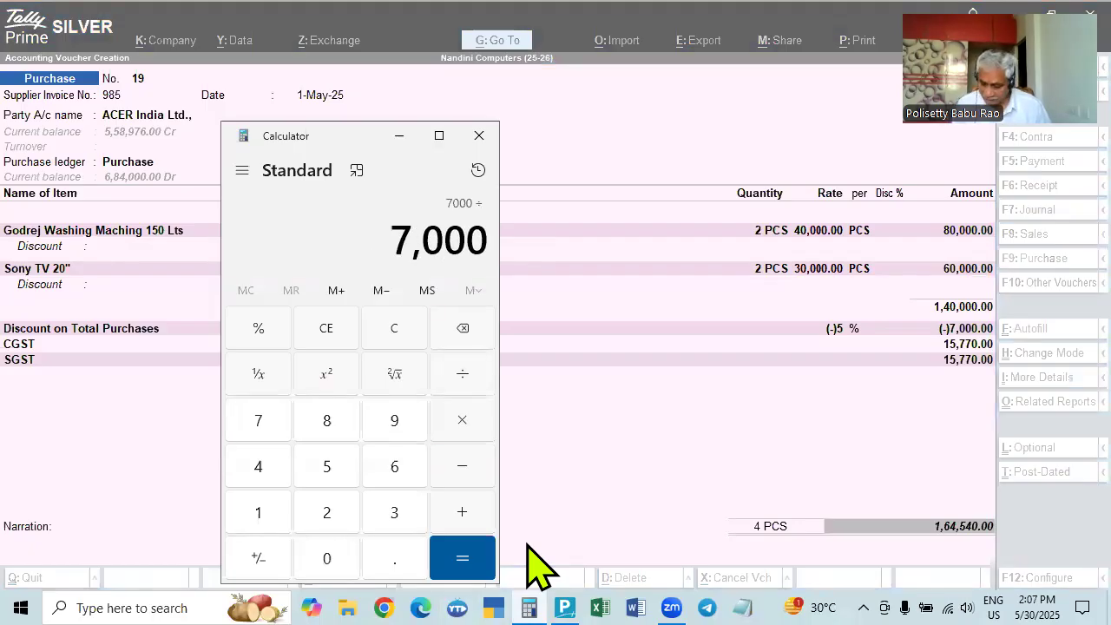
{"action": "type", "text": "140000"}
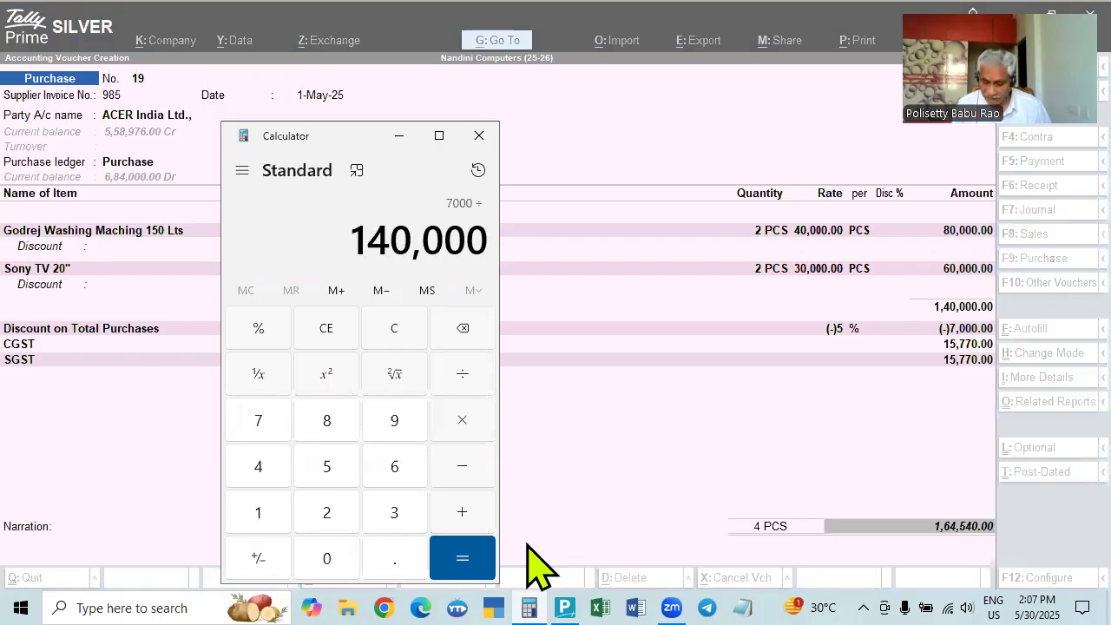
{"action": "key", "text": "asterisk"}
{"action": "type", "text": "60000"}
{"action": "key", "text": "Return"}
{"action": "key", "text": "minus"}
{"action": "type", "text": "60000"}
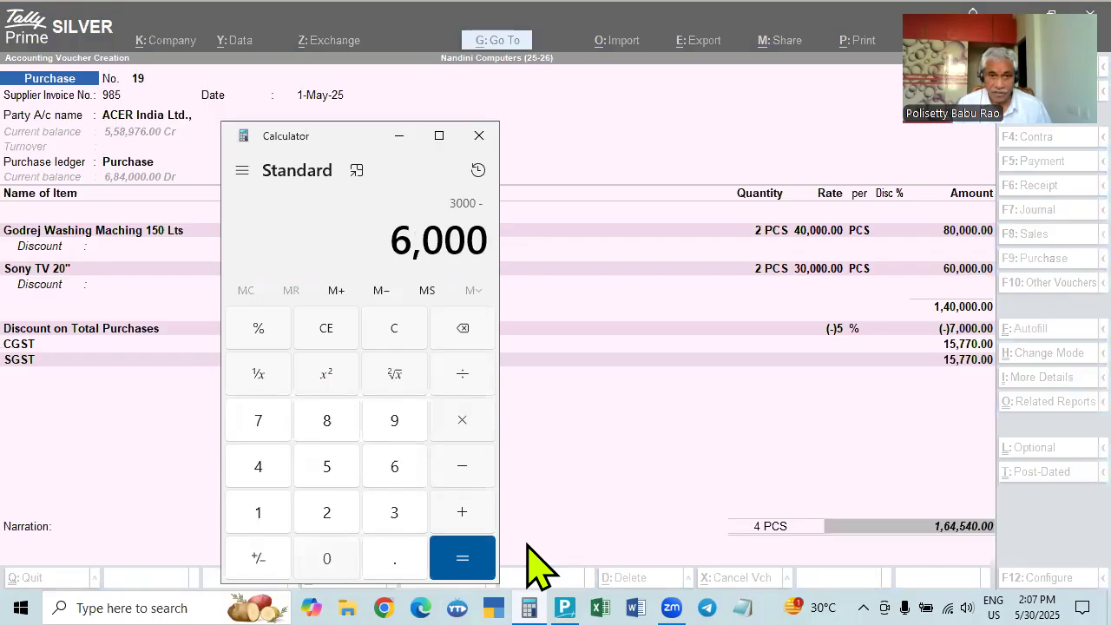
{"action": "key", "text": "Return"}
Multiply the Sony TV's discounted value by 9% and return to the purchase voucher in TallyPrime.
{"action": "key", "text": "asterisk"}
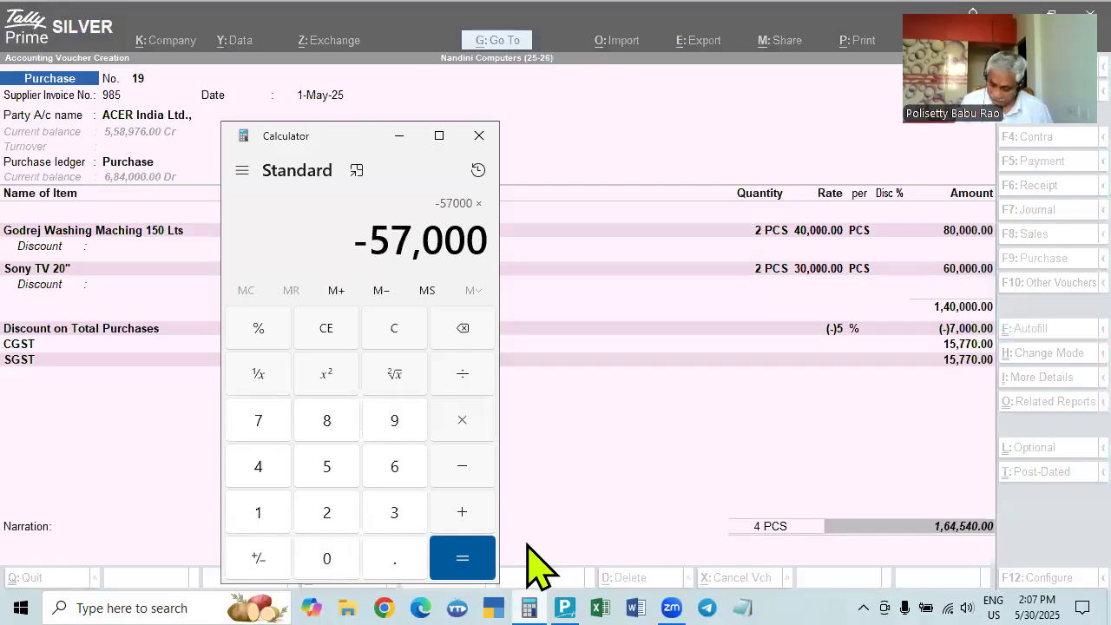
{"action": "type", "text": "9"}
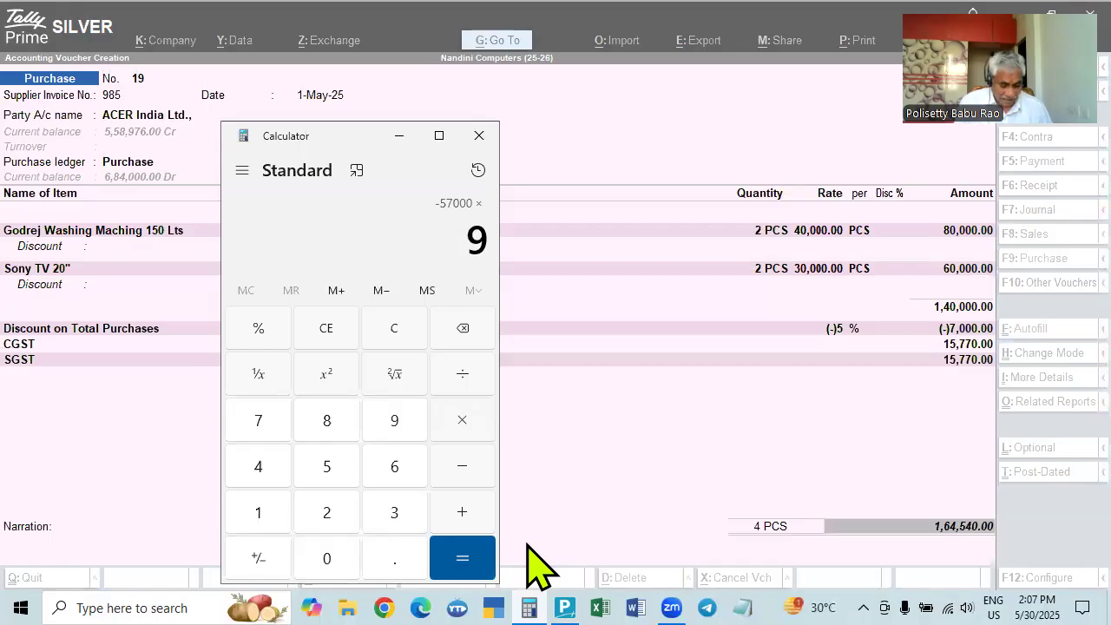
{"action": "key", "text": "percent"}
{"action": "key", "text": "Return"}
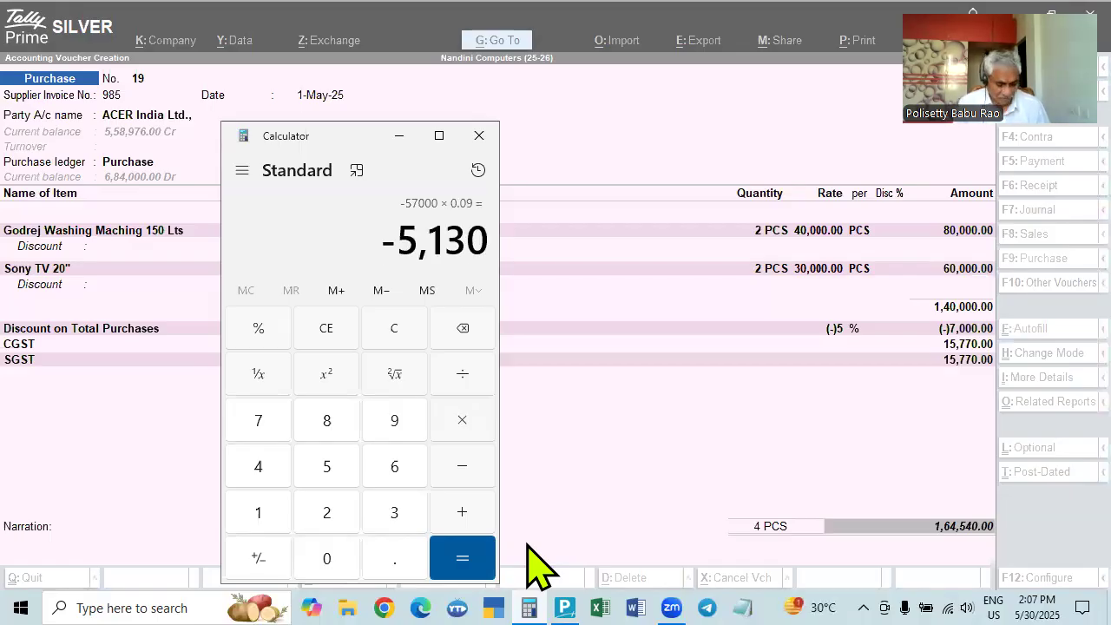
{"action": "left_click", "coordinate": [527, 545]}
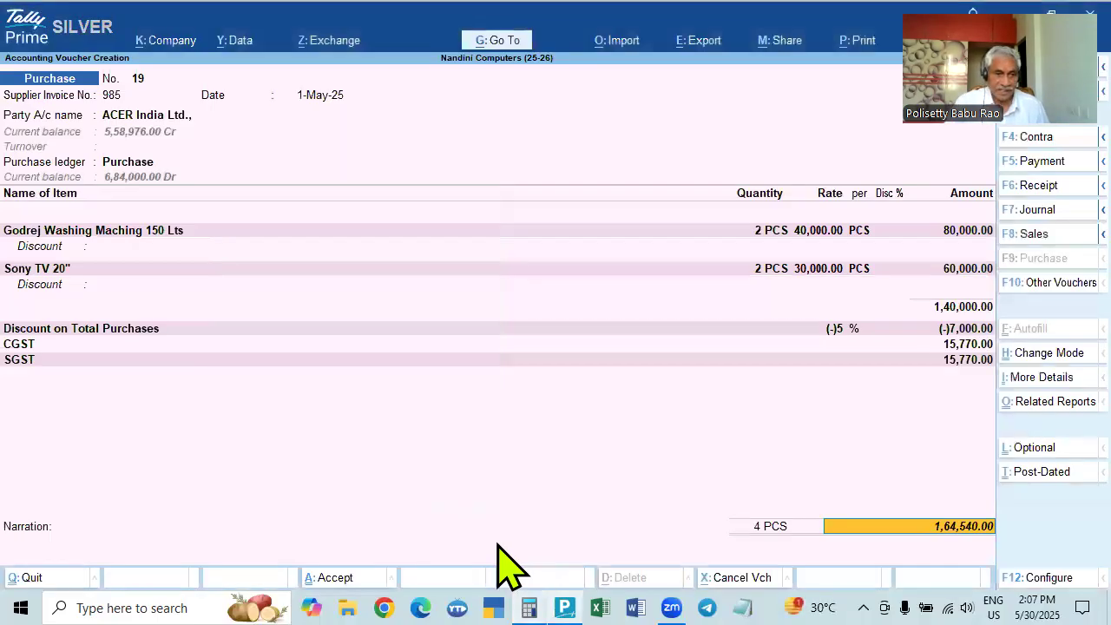
Review the voucher's GST tax analysis in detailed form, then close it.
{"action": "left_click", "coordinate": [206, 475]}
{"action": "key", "text": "alt+a"}
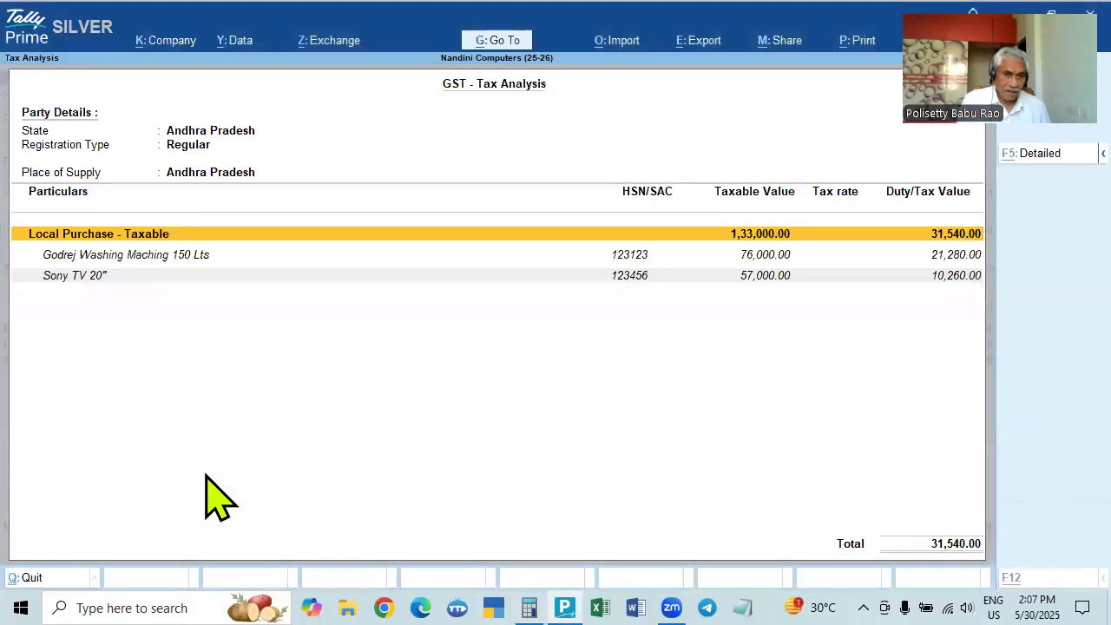
{"action": "key", "text": "F5"}
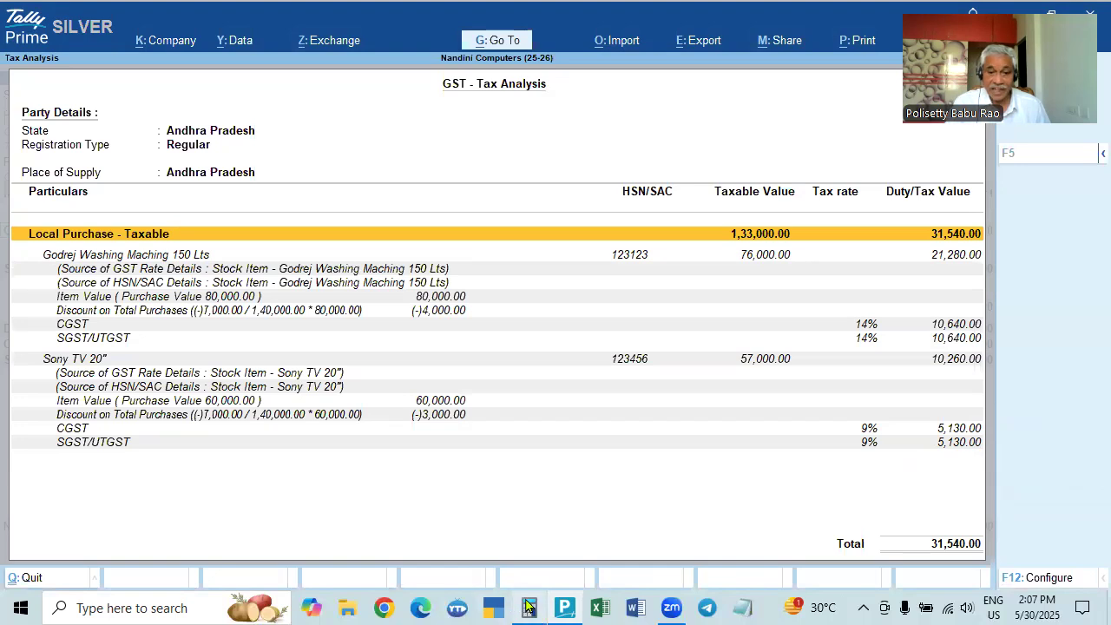
{"action": "key", "text": "Escape"}
Clear the percentage rate on the Discount on Total Purchases line.
{"action": "key", "text": "BackSpace"}
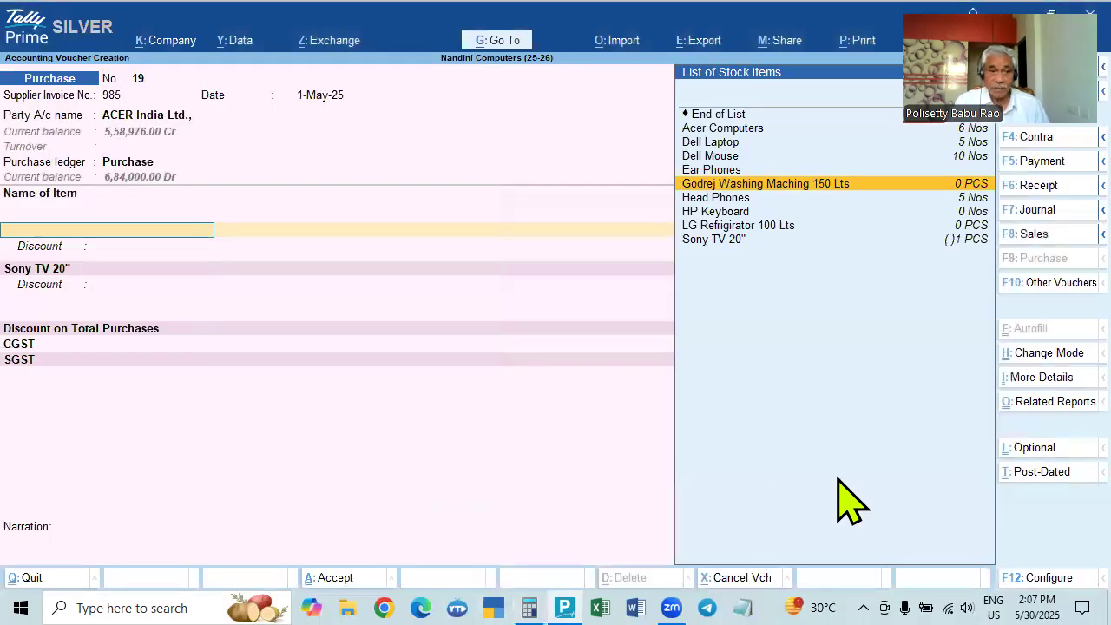
{"action": "key", "text": "Return"}
{"action": "key", "text": "Return"}
{"action": "left_click", "coordinate": [112, 331]}
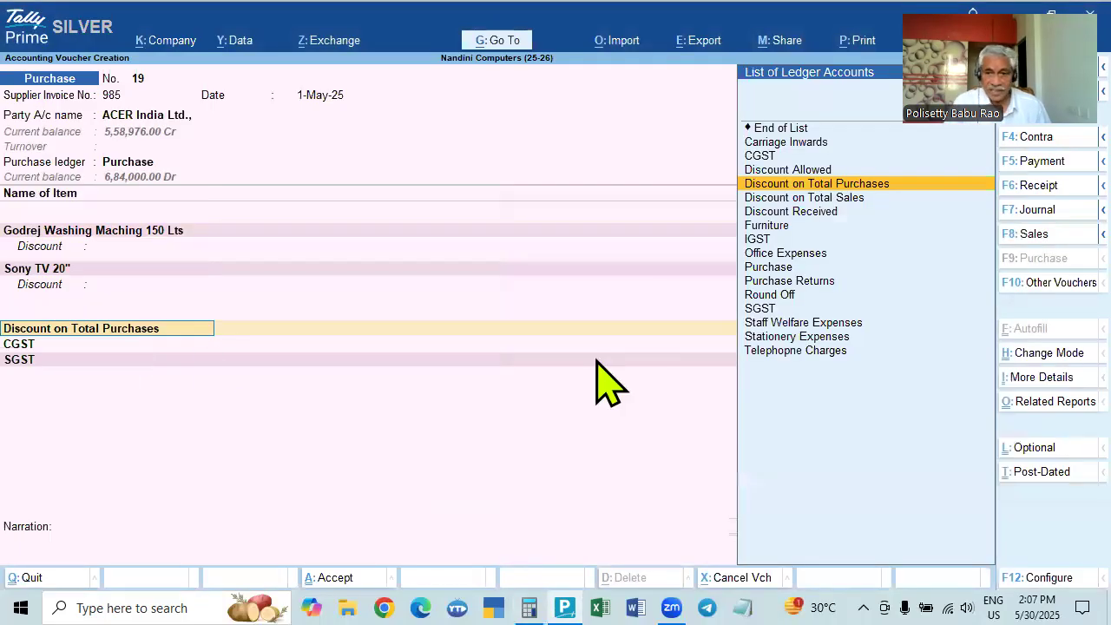
{"action": "key", "text": "Return"}
{"action": "key", "text": "Return"}
{"action": "key", "text": "Return"}
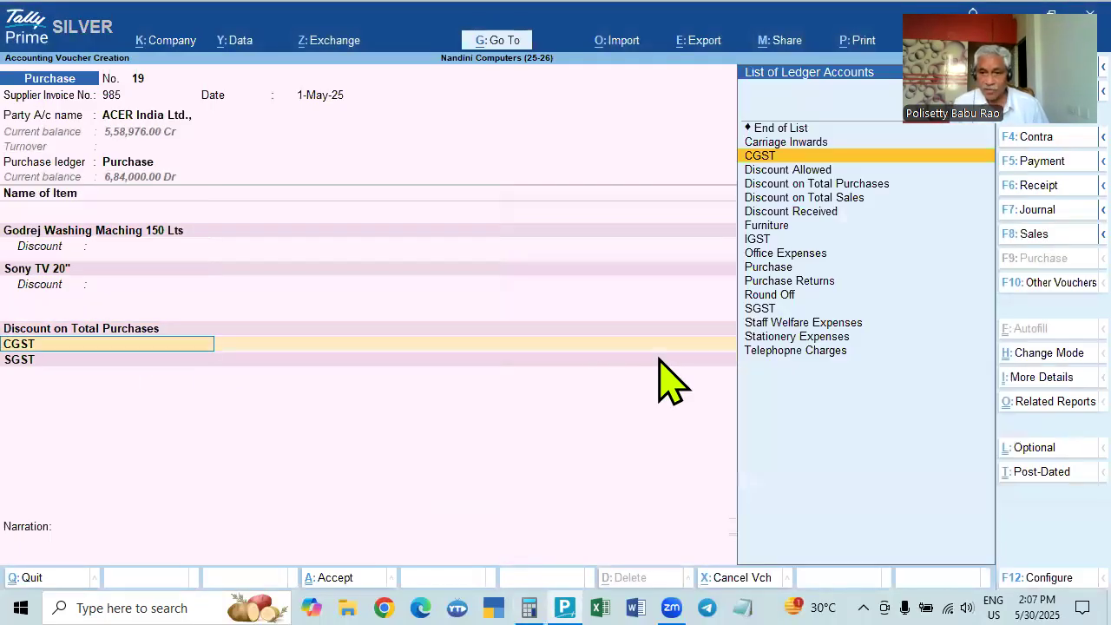
{"action": "key", "text": "BackSpace"}
{"action": "key", "text": "BackSpace"}
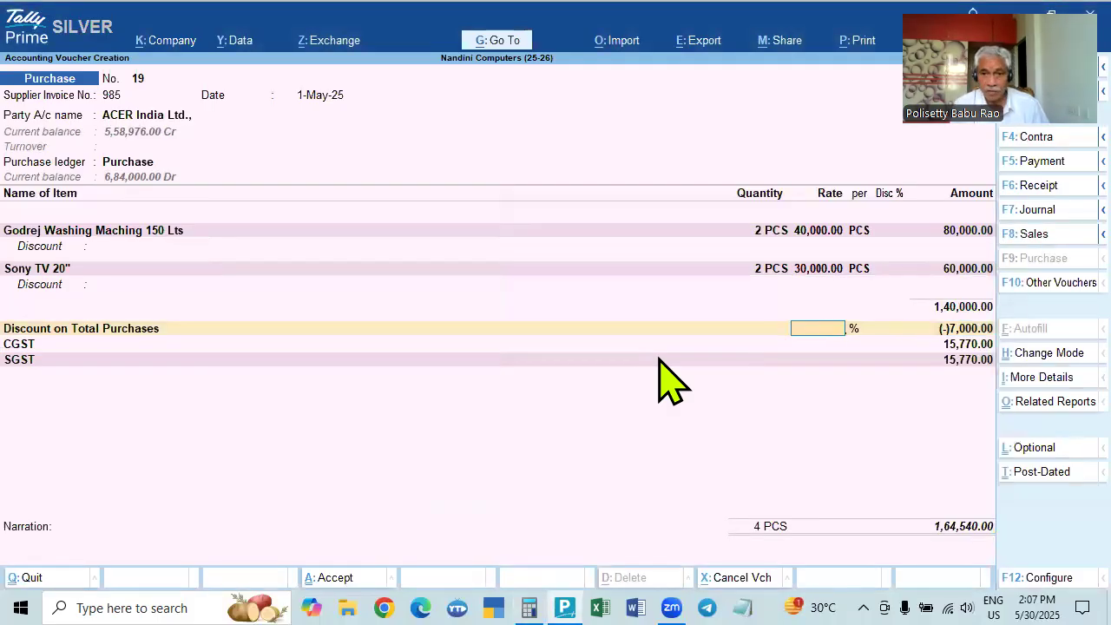
Enter -7000 directly as the Discount on Total Purchases amount.
{"action": "key", "text": "Return"}
{"action": "type", "text": "-8"}
{"action": "type", "text": "00"}
{"action": "key", "text": "BackSpace"}
{"action": "key", "text": "BackSpace"}
{"action": "key", "text": "BackSpace"}
{"action": "key", "text": "BackSpace"}
{"action": "type", "text": "-7000"}
{"action": "key", "text": "Return"}
{"action": "key", "text": "Return"}
{"action": "key", "text": "BackSpace"}
{"action": "key", "text": "BackSpace"}
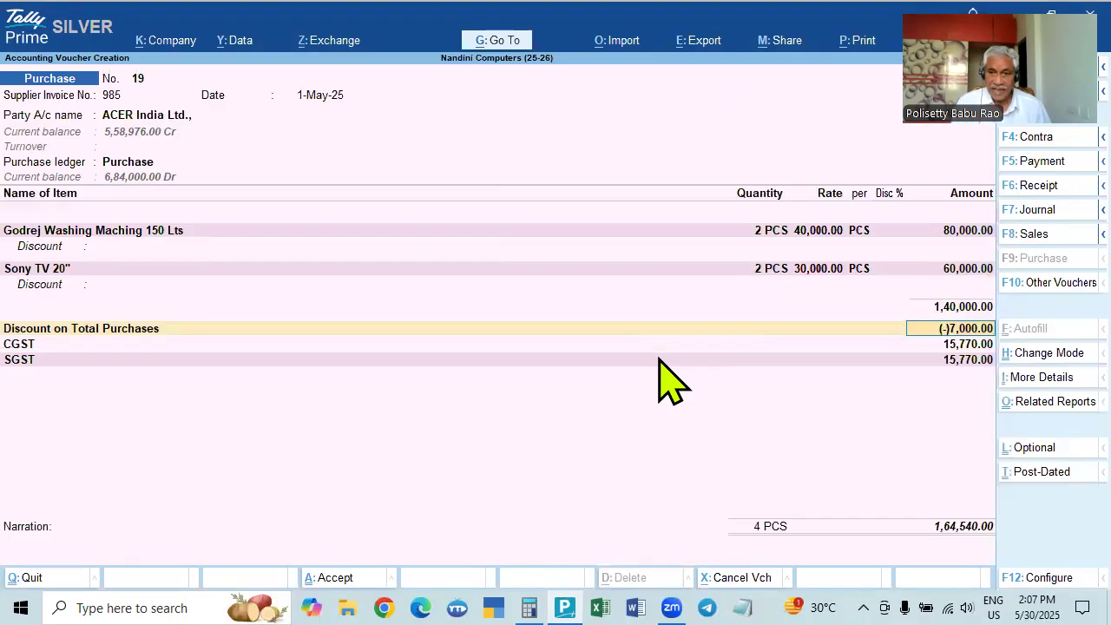
Switch to Calculator, work out 7000 ÷ 140000 × 80000 for the washing machine, subtract 80000, and clear the calculation.
{"action": "left_click", "coordinate": [528, 608]}
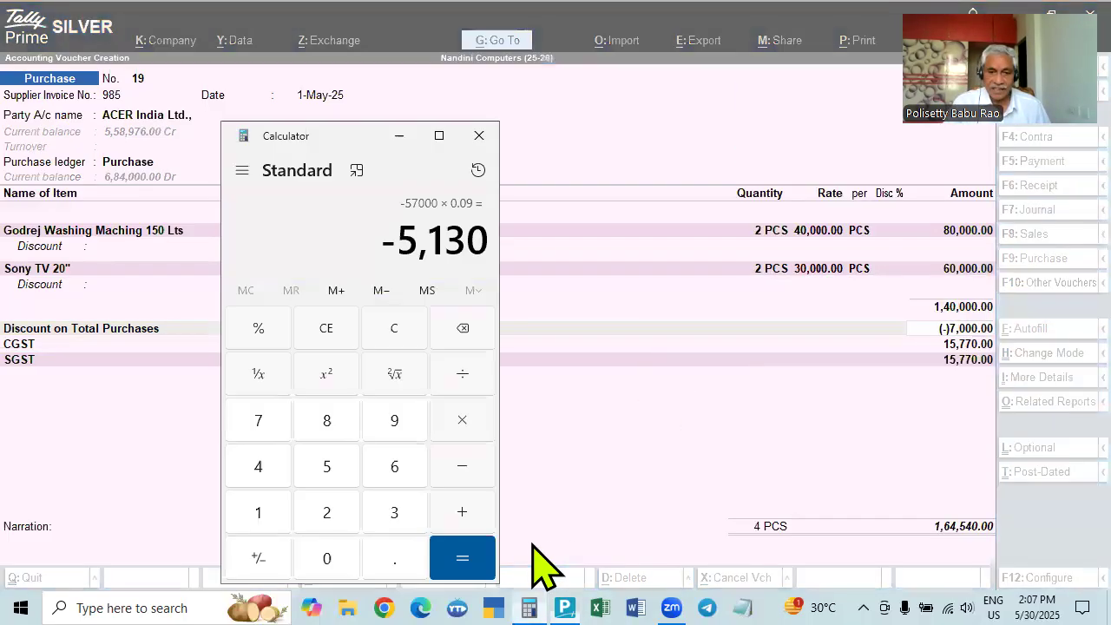
{"action": "key", "text": "Escape"}
{"action": "type", "text": "7000"}
{"action": "type", "text": "/4"}
{"action": "key", "text": "BackSpace"}
{"action": "type", "text": "140000*8"}
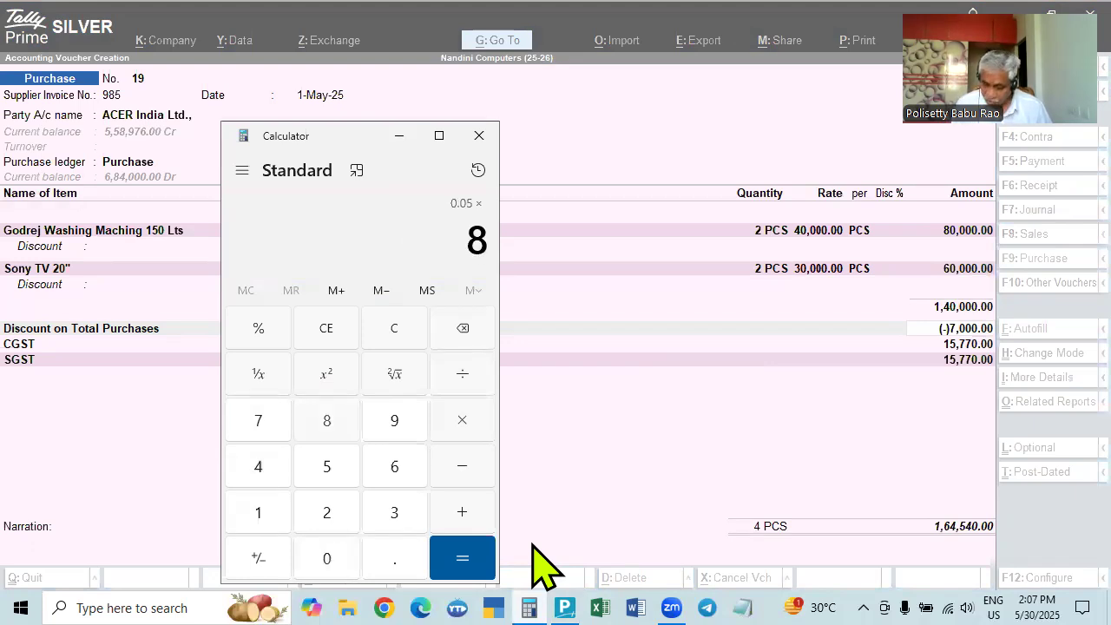
{"action": "type", "text": "0000"}
{"action": "key", "text": "Return"}
{"action": "type", "text": "-80000"}
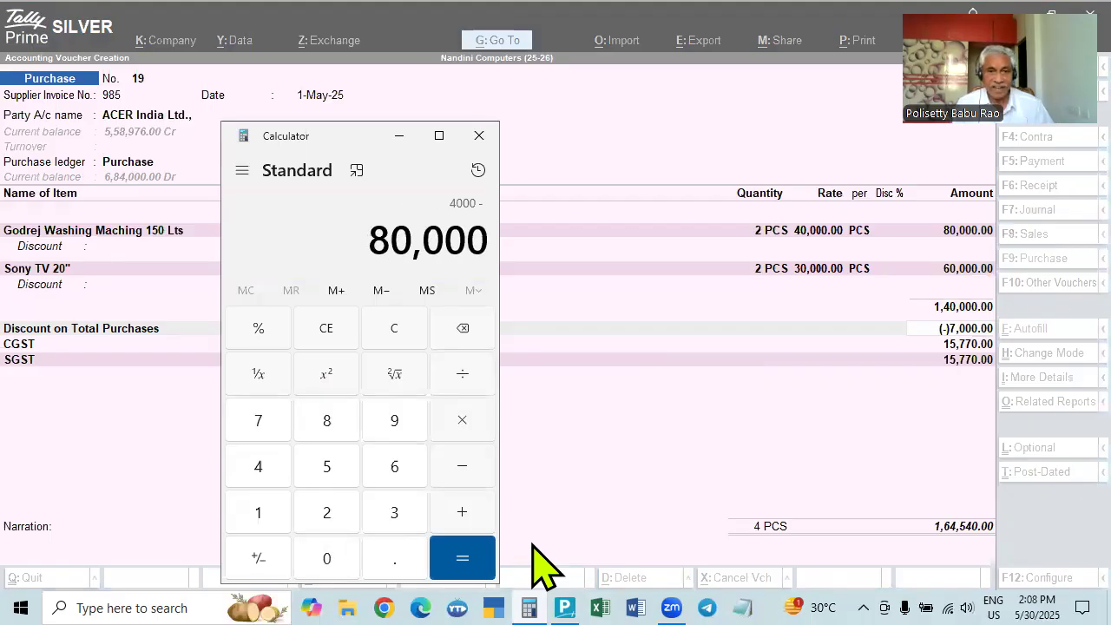
{"action": "key", "text": "Return"}
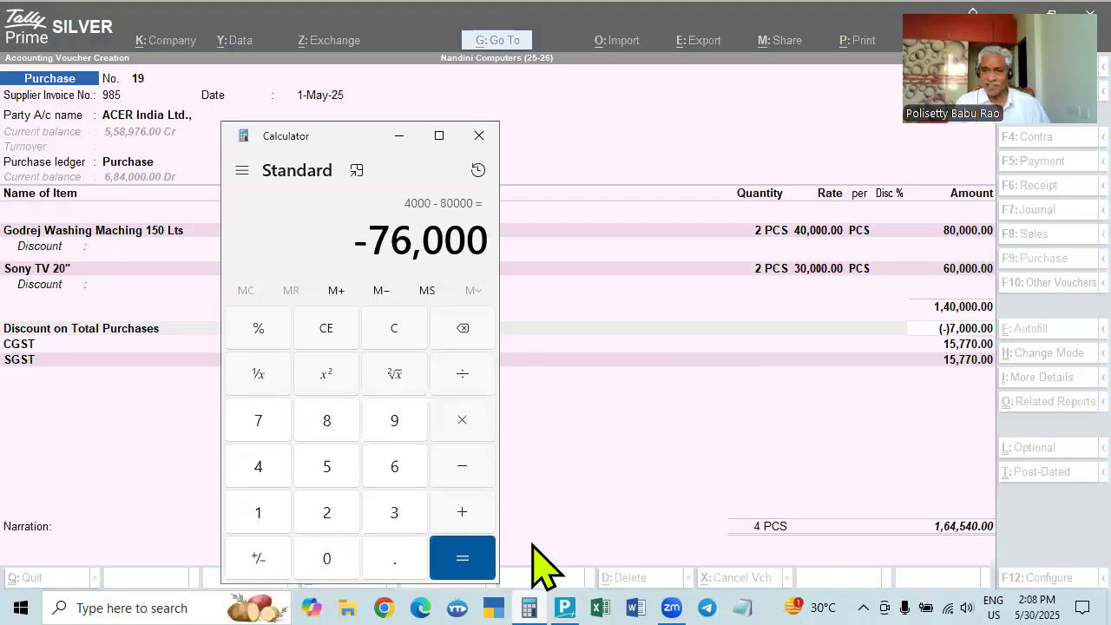
{"action": "key", "text": "Escape"}
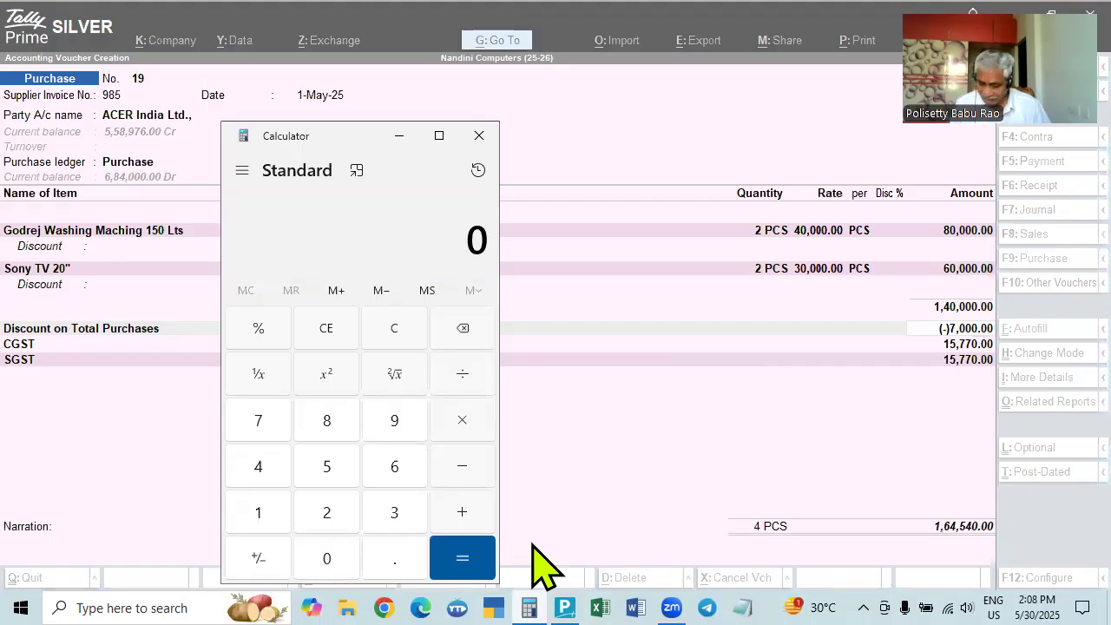
Work out 7000 ÷ 140000 × 60000 for the Sony TV, subtract 60000, and clear the calculation.
{"action": "type", "text": "700000"}
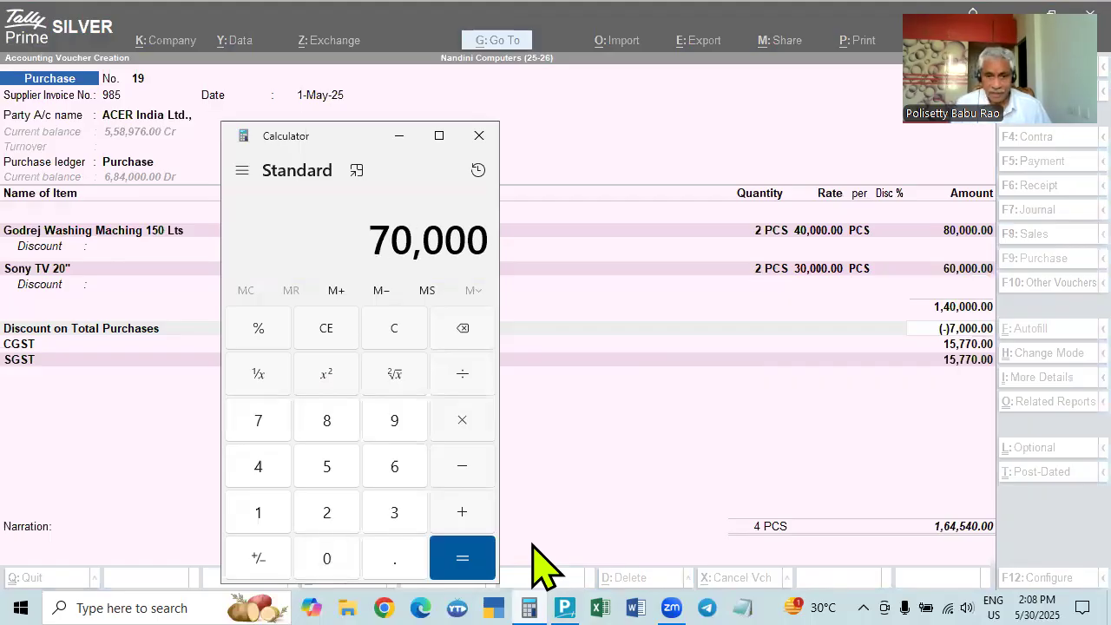
{"action": "key", "text": "Escape"}
{"action": "type", "text": "70008"}
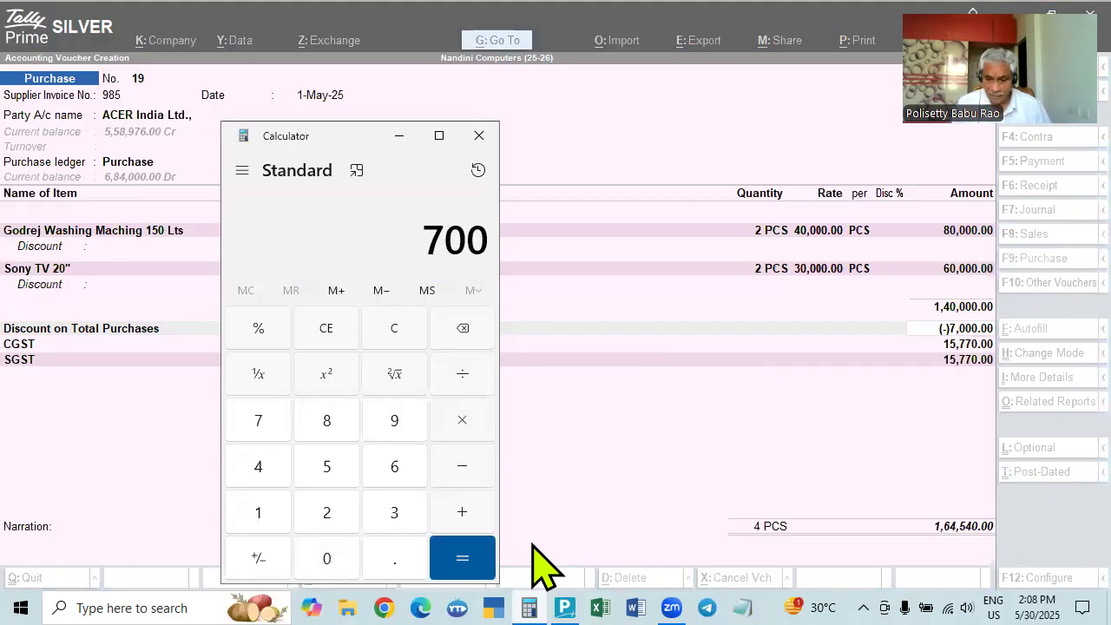
{"action": "key", "text": "BackSpace"}
{"action": "key", "text": "slash"}
{"action": "type", "text": "140,000"}
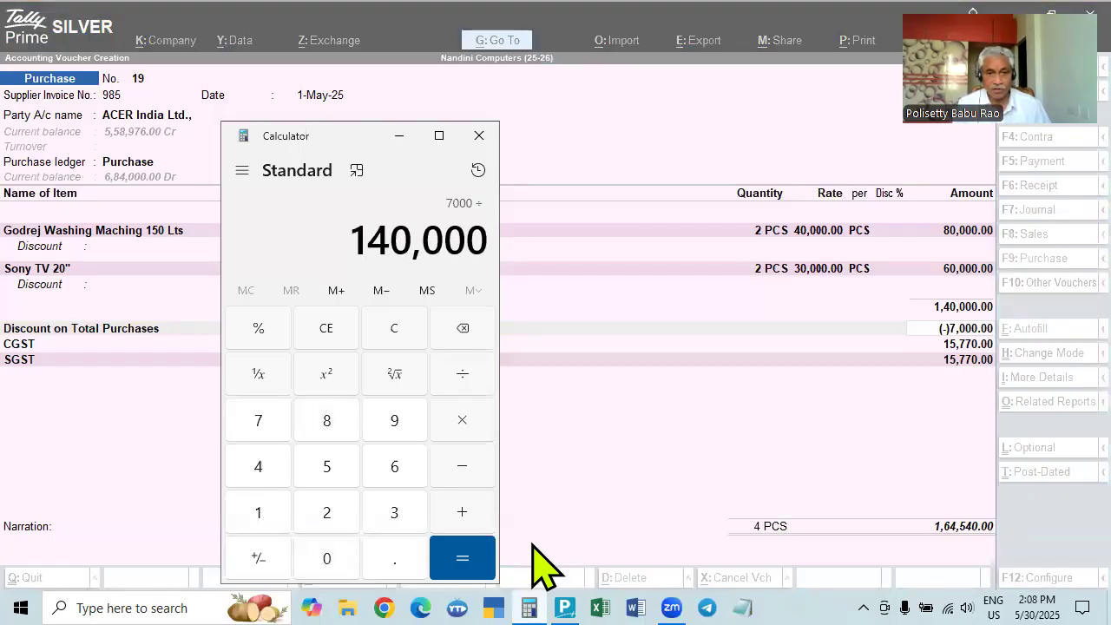
{"action": "key", "text": "asterisk"}
{"action": "type", "text": "60000"}
{"action": "key", "text": "Return"}
{"action": "key", "text": "minus"}
{"action": "type", "text": "60000"}
{"action": "key", "text": "Return"}
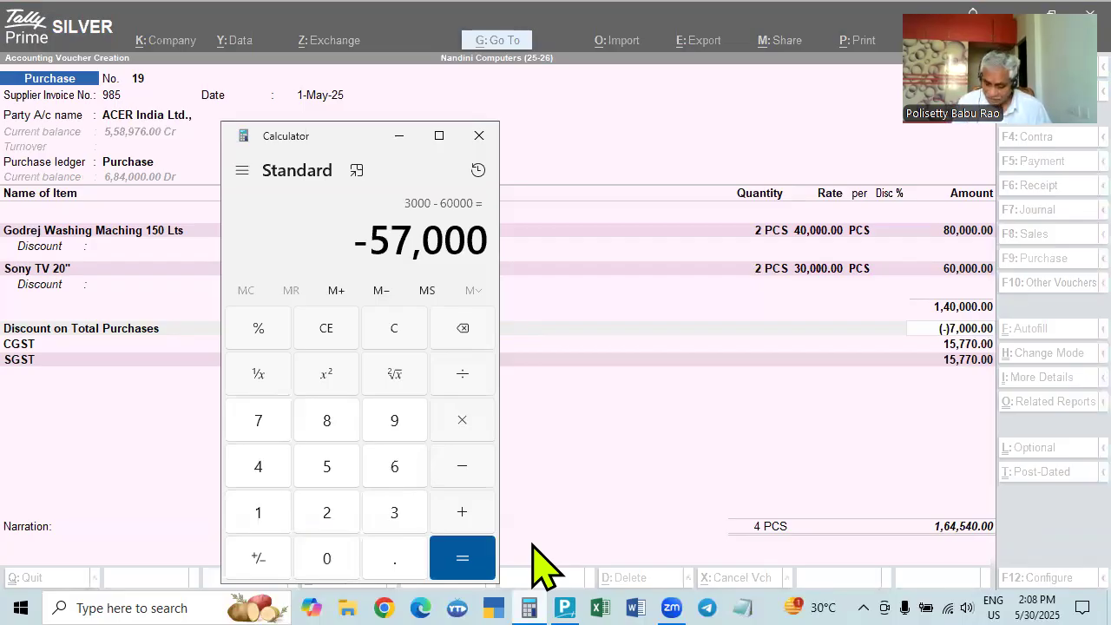
{"action": "key", "text": "Escape"}
Return to TallyPrime and check each item's apportioned discount and taxable value in the voucher's detailed GST tax analysis.
{"action": "left_click", "coordinate": [644, 484]}
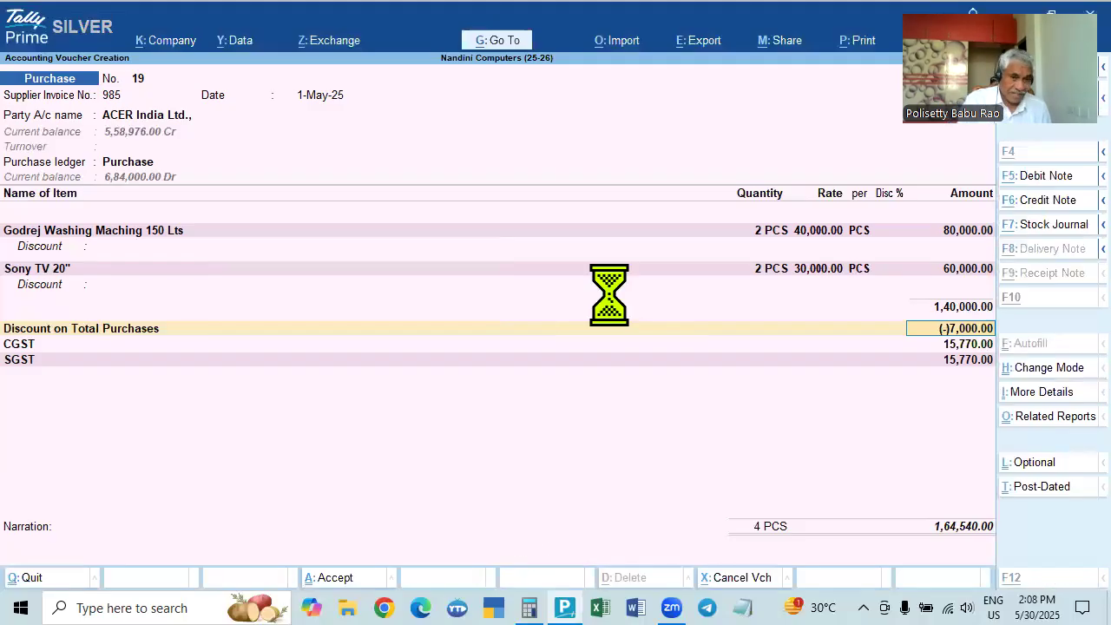
{"action": "key", "text": "alt+a"}
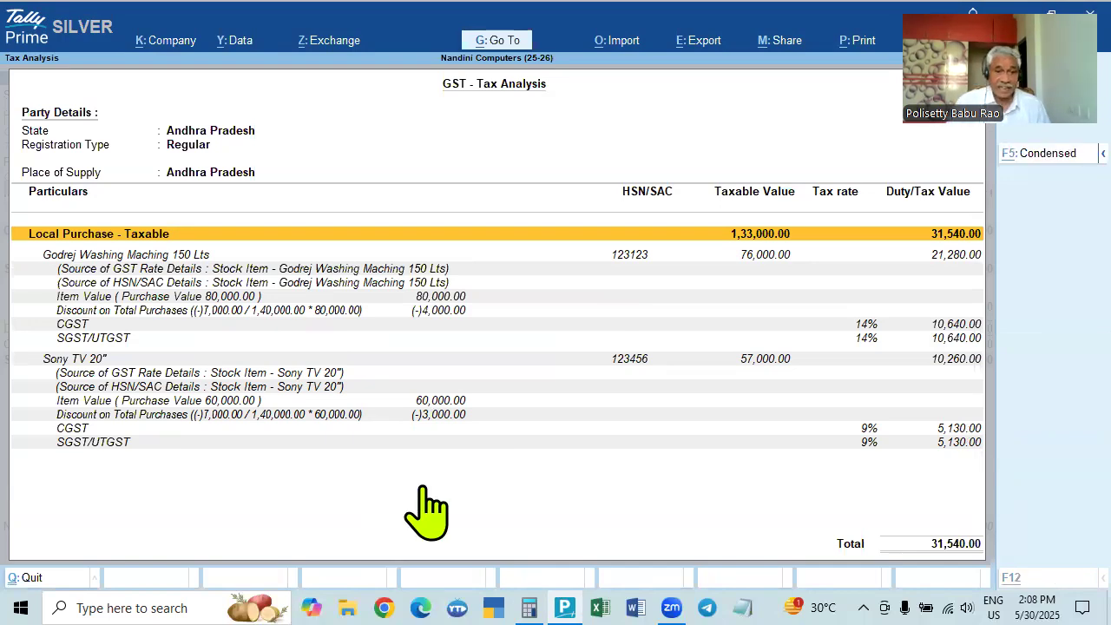
{"action": "key", "text": "alt+Tab"}
{"action": "key", "text": "alt+Tab"}
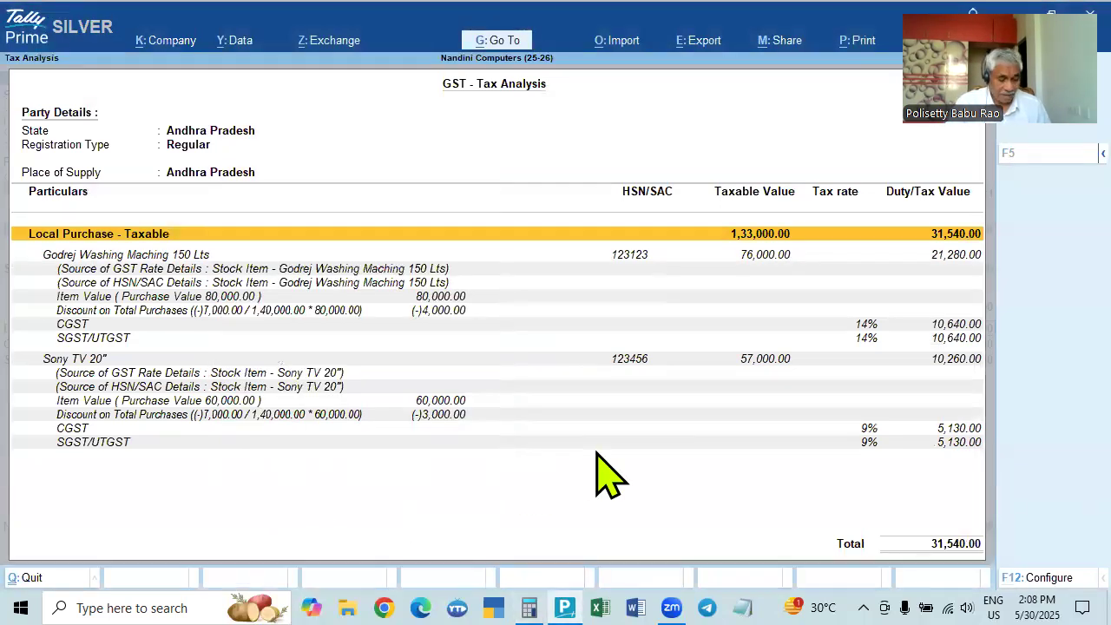
Leave the tax analysis, review the GST settings in the Discount on Total Purchases ledger, and return to the voucher.
{"action": "key", "text": "Escape"}
{"action": "left_click", "coordinate": [111, 328]}
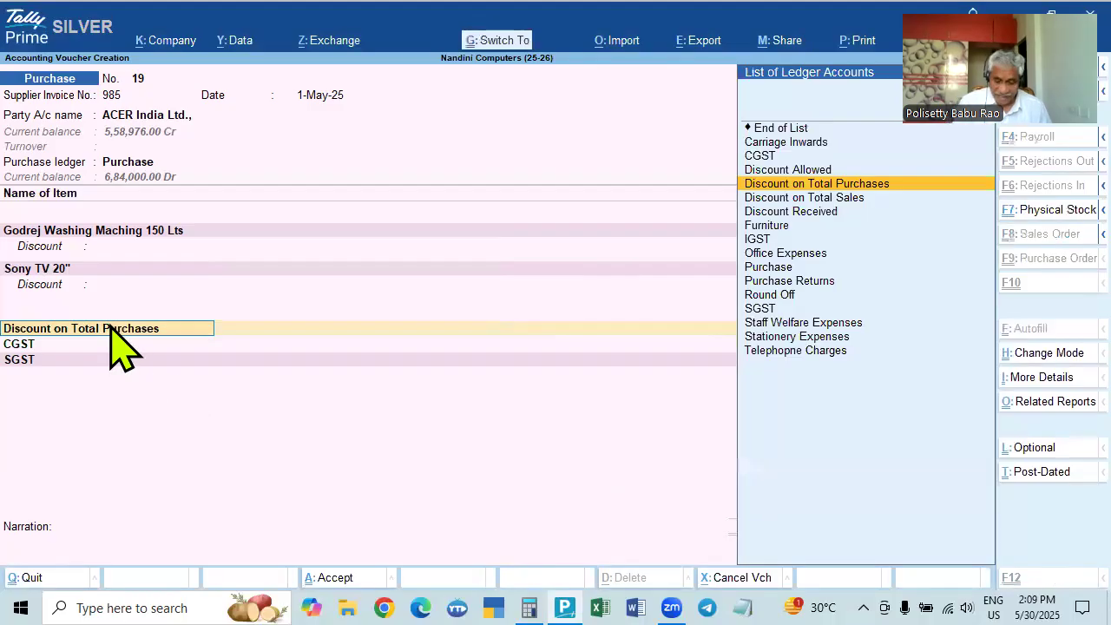
{"action": "key", "text": "ctrl+Return"}
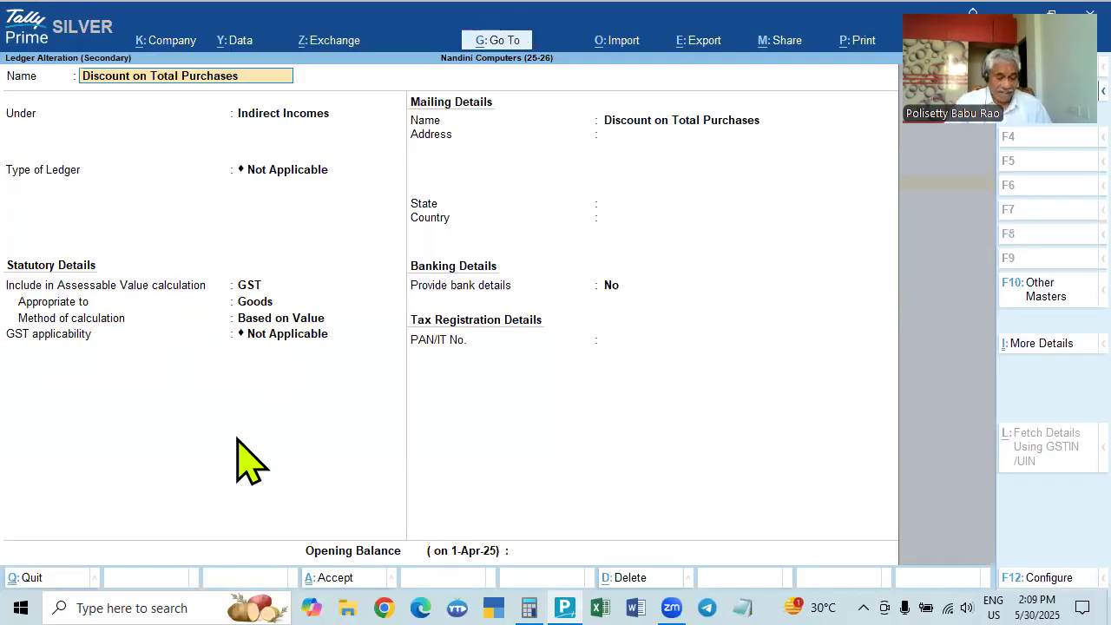
{"action": "key", "text": "Escape"}
{"action": "key", "text": "Escape"}
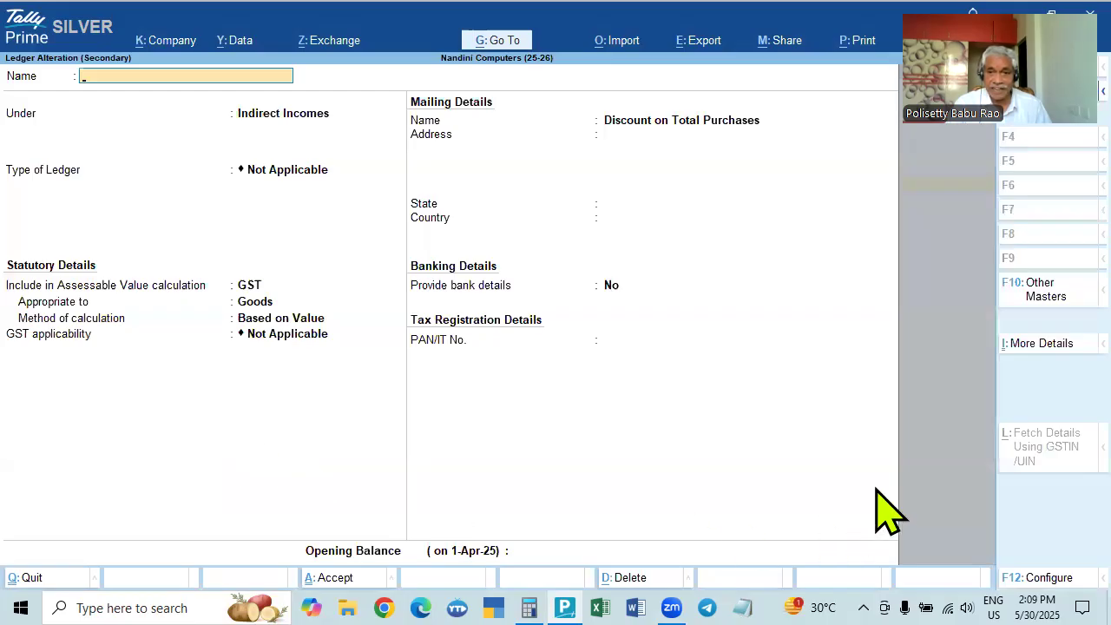
{"action": "key", "text": "Return"}
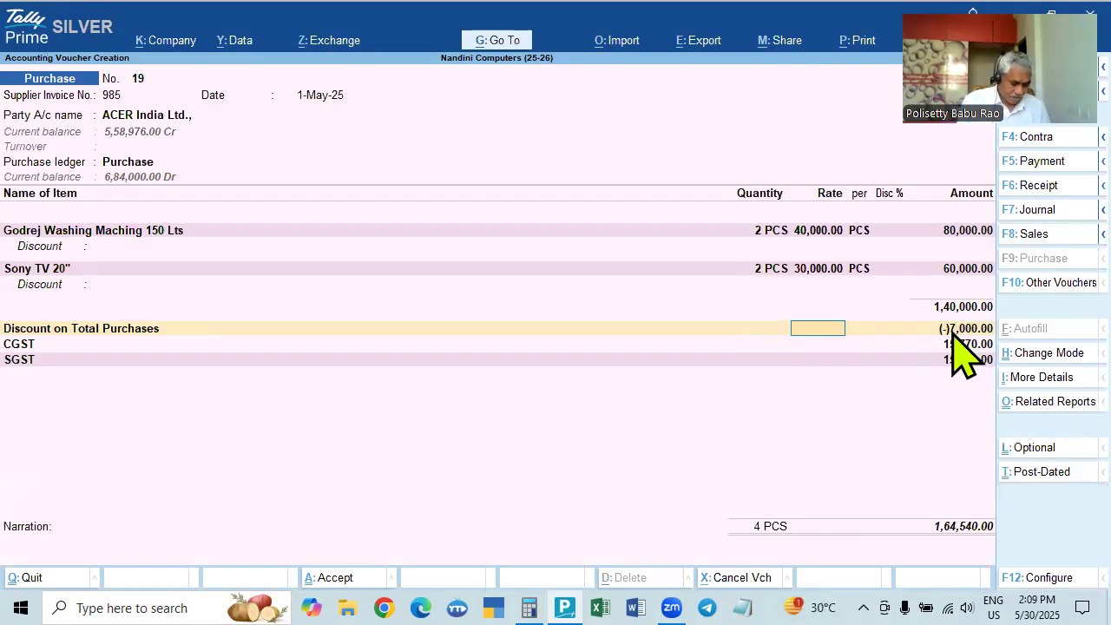
Recheck the taxable values of the washing machine and Sony TV in the GST tax analysis and return to the discount line.
{"action": "key", "text": "alt+a"}
{"action": "key", "text": "alt+F5"}
{"action": "key", "text": "Escape"}
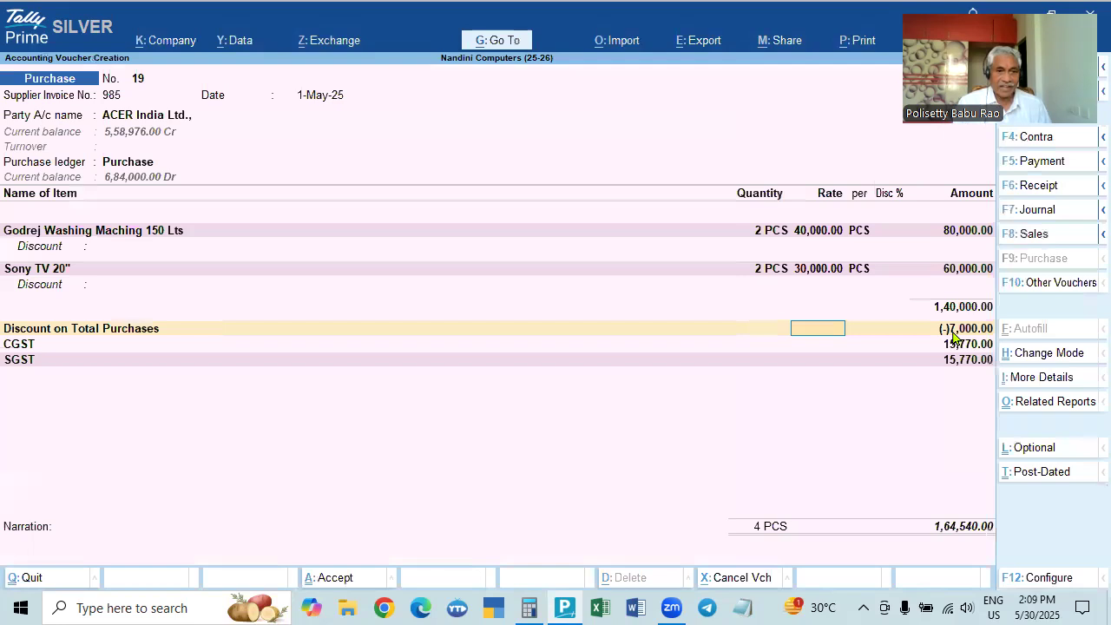
{"action": "left_click", "coordinate": [132, 327]}
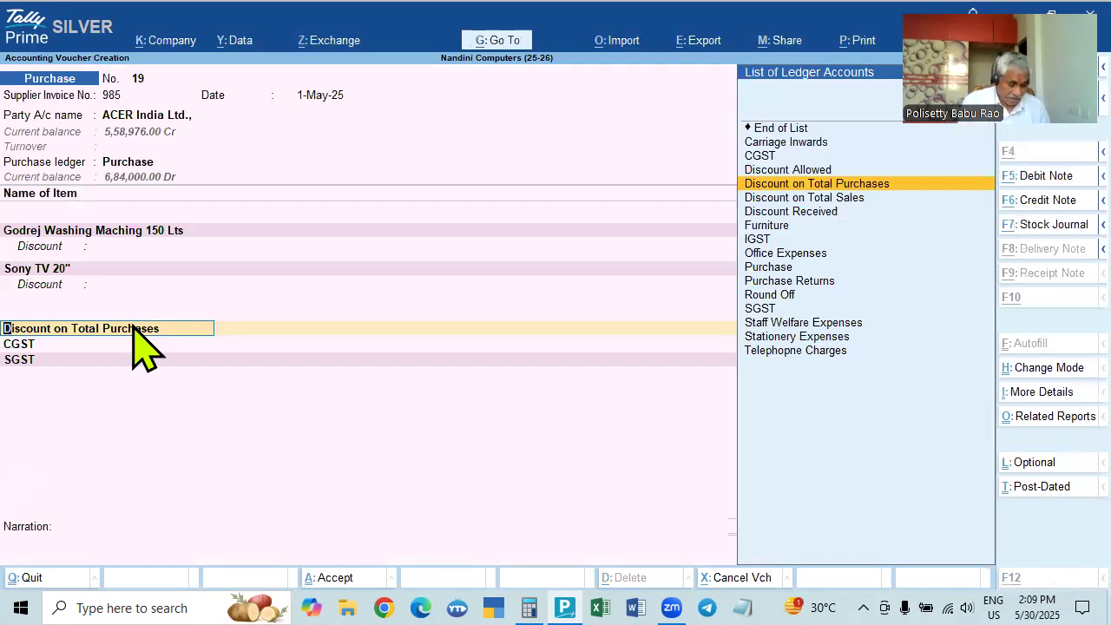
{"action": "key", "text": "alt+a"}
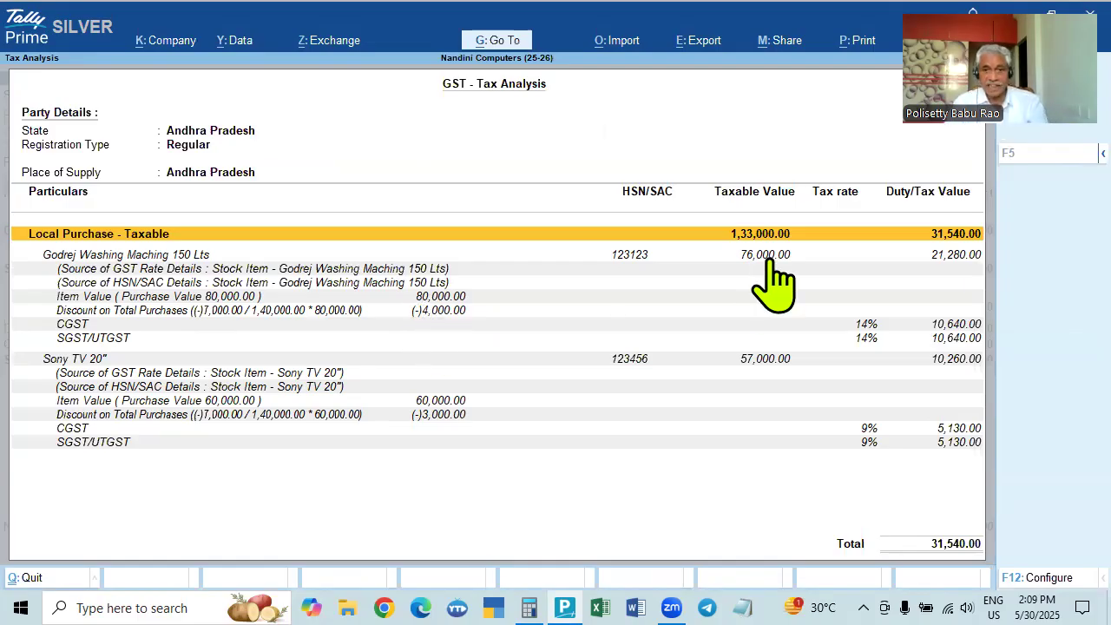
{"action": "key", "text": "Escape"}
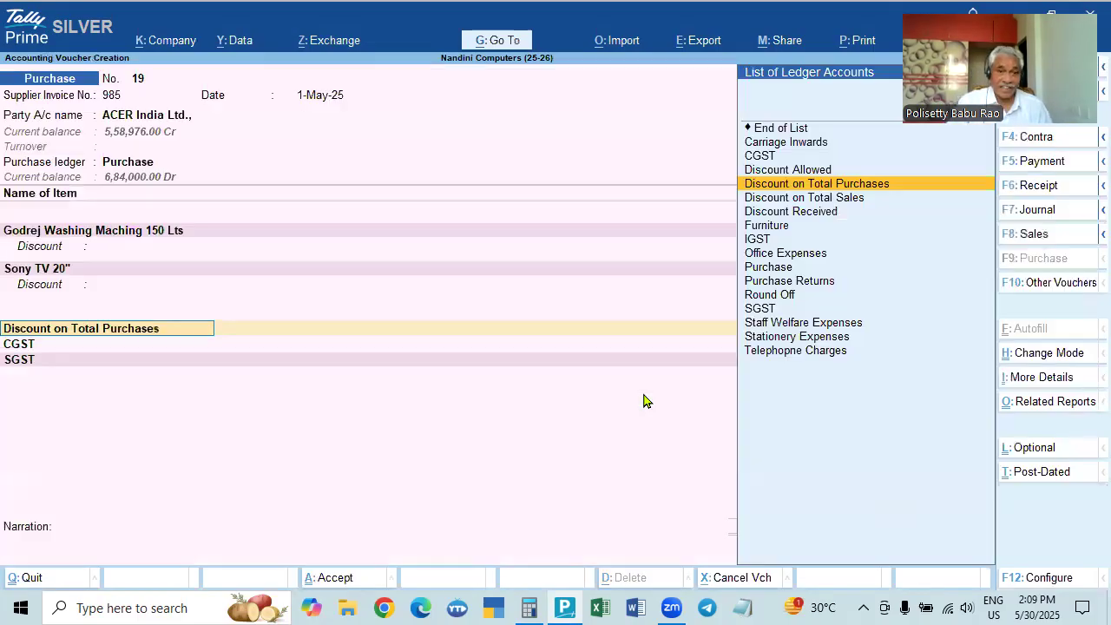
Set Include in Assessable Value calculation to Not Applicable in the Discount on Total Purchases ledger and save it.
{"action": "key", "text": "ctrl+Return"}
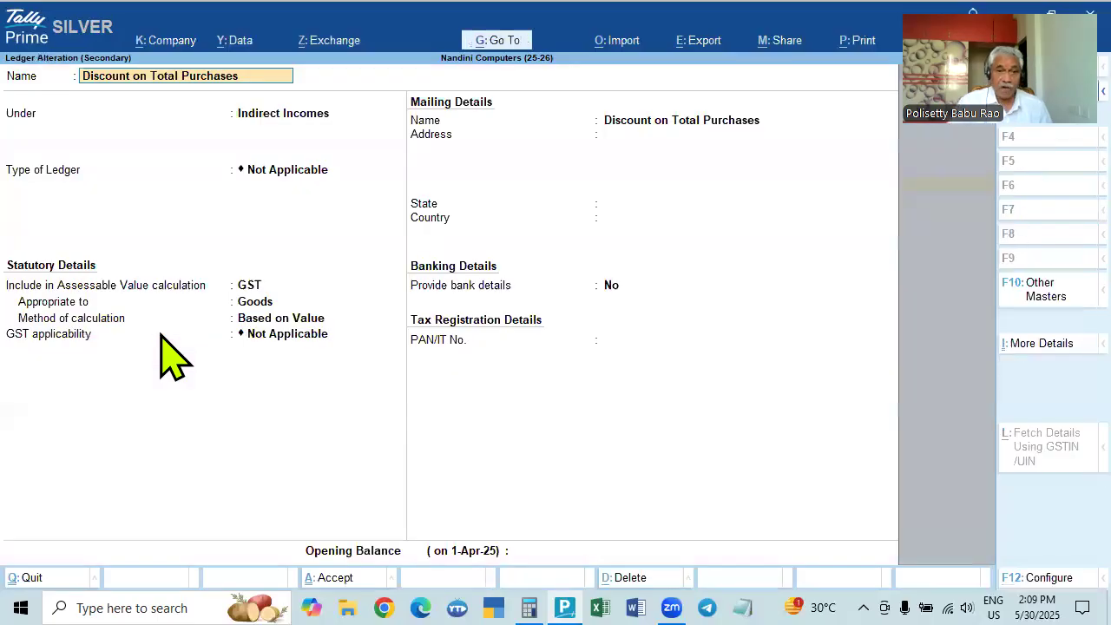
{"action": "left_click", "coordinate": [244, 285]}
{"action": "key", "text": "Return"}
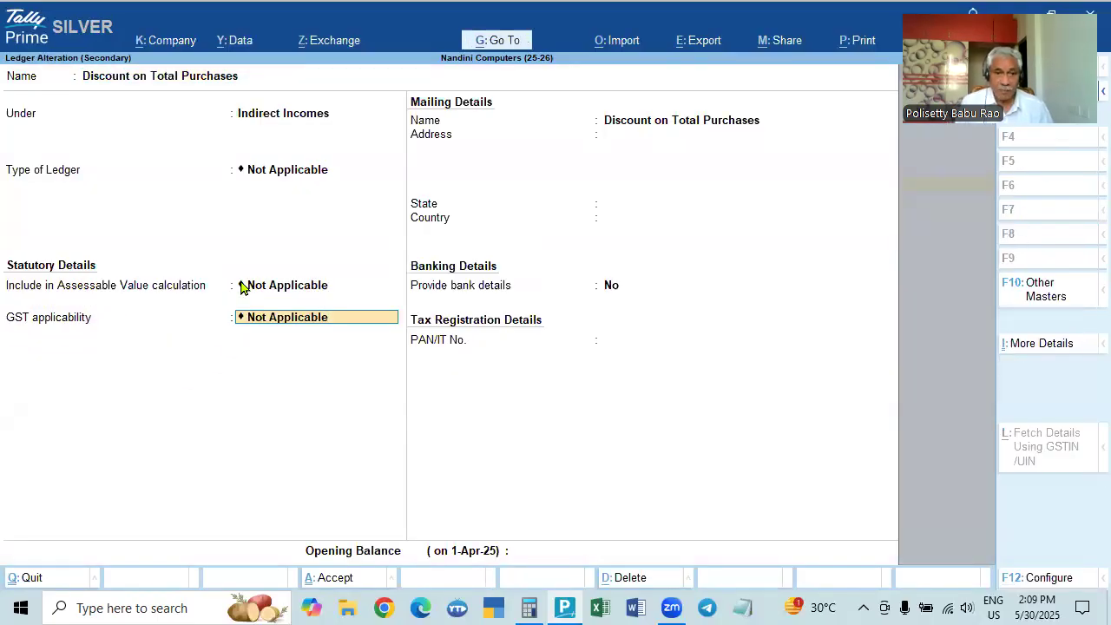
{"action": "key", "text": "ctrl+a"}
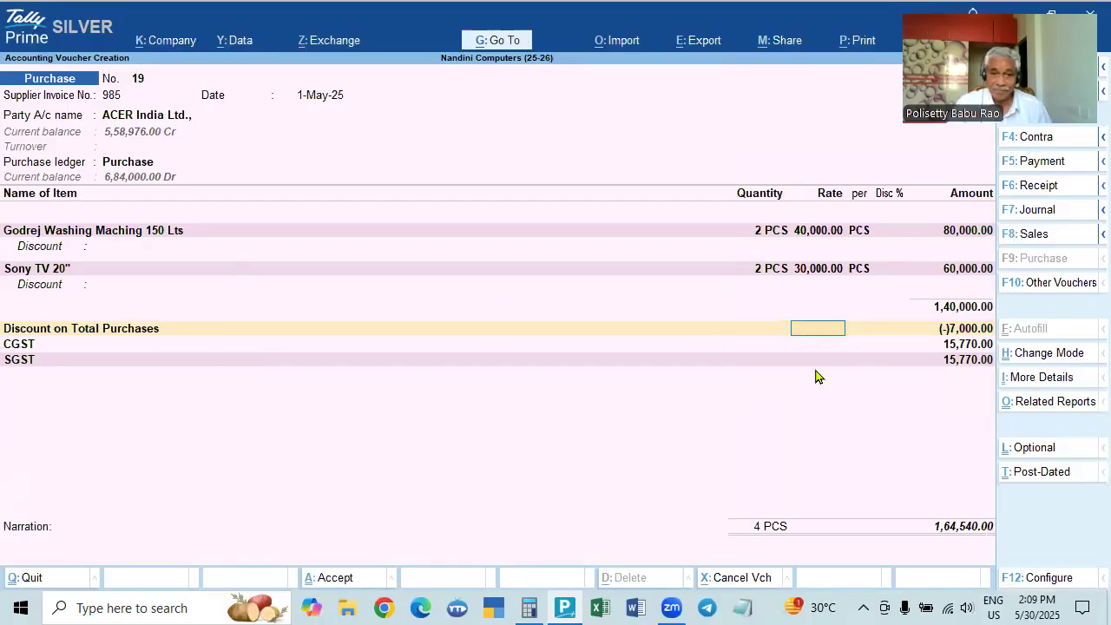
Move through the discount and CGST lines and examine the GST tax analysis without the discount ledger in the assessable value.
{"action": "key", "text": "Return"}
{"action": "key", "text": "Return"}
{"action": "key", "text": "Return"}
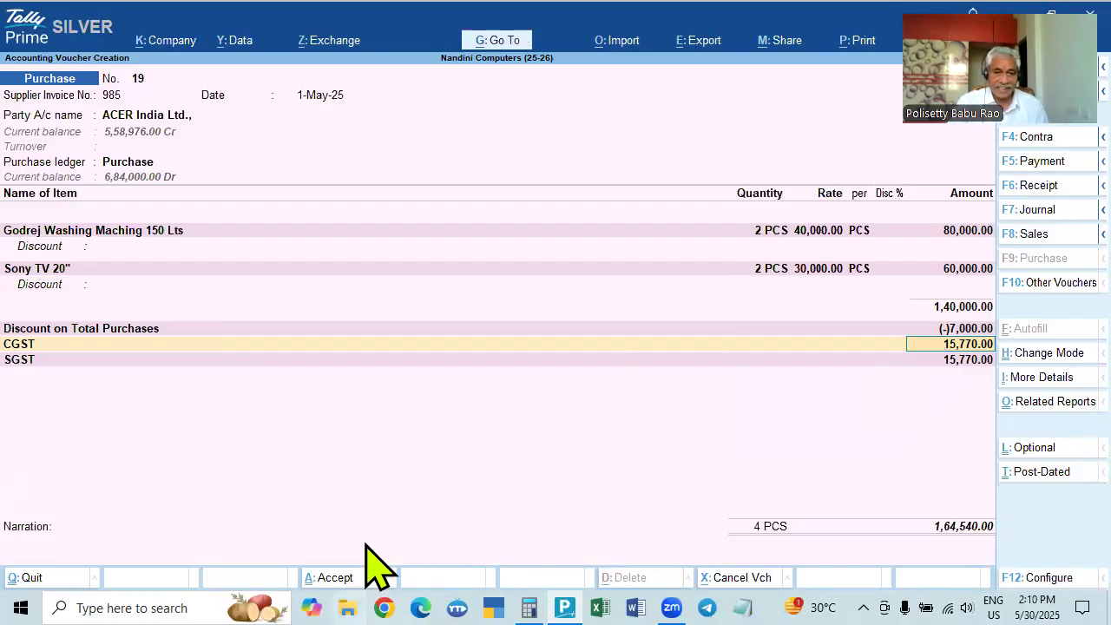
{"action": "key", "text": "alt+a"}
{"action": "key", "text": "alt+f1"}
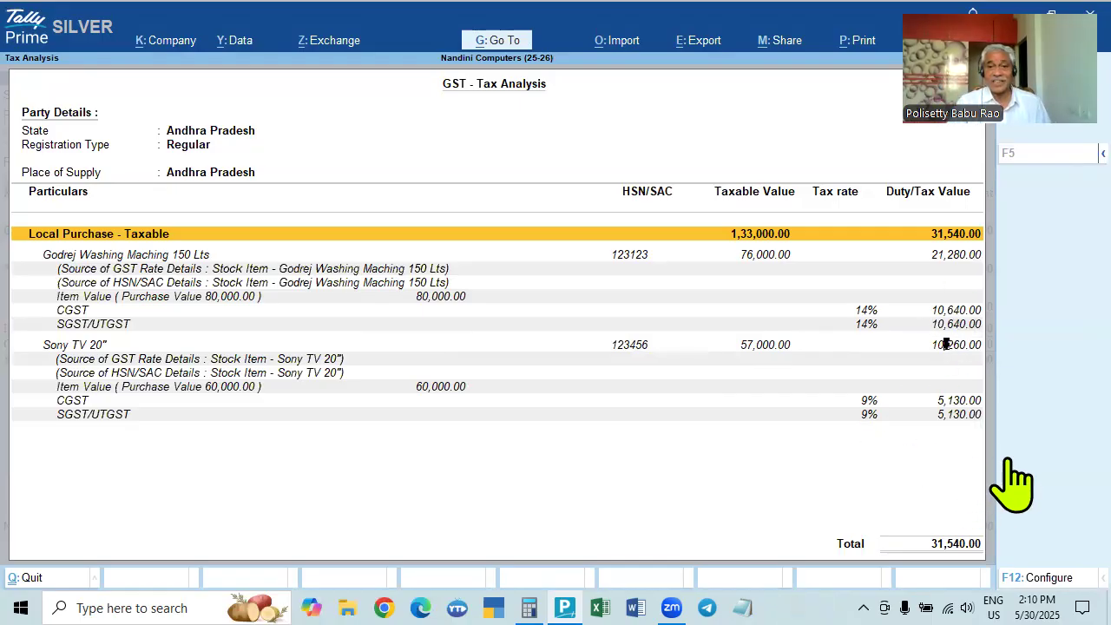
{"action": "key", "text": "Escape"}
Set the Discount on Total Purchases ledger to include GST in assessable value, appropriated to Goods and Services, Based on Value, and save it.
{"action": "left_click", "coordinate": [106, 335]}
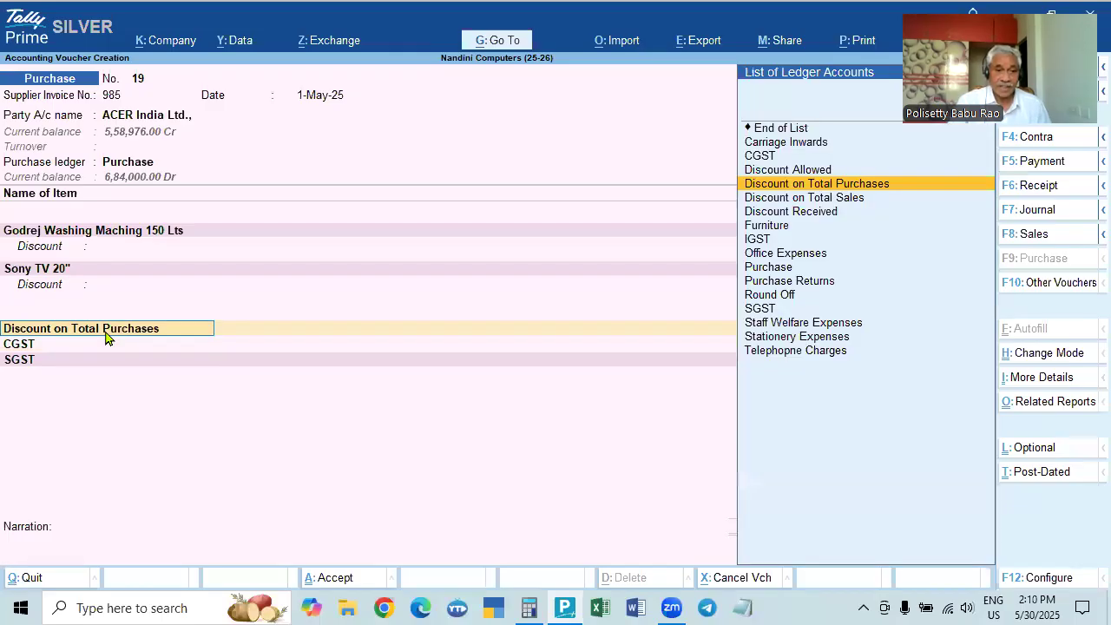
{"action": "key", "text": "ctrl+Return"}
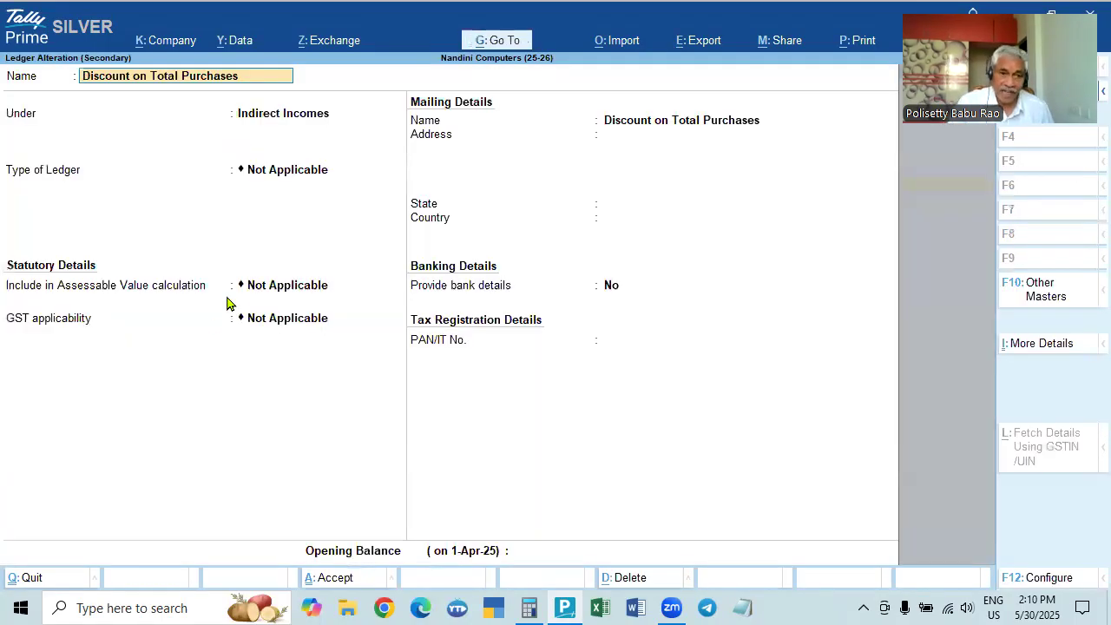
{"action": "left_click", "coordinate": [255, 289]}
{"action": "key", "text": "Down"}
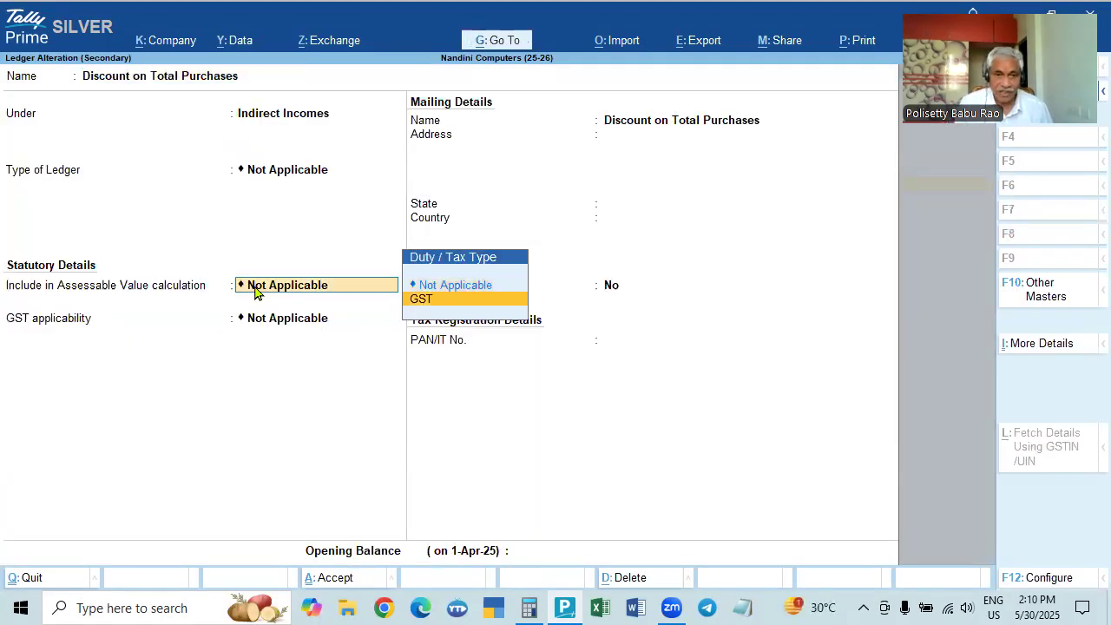
{"action": "key", "text": "Return"}
{"action": "key", "text": "Down"}
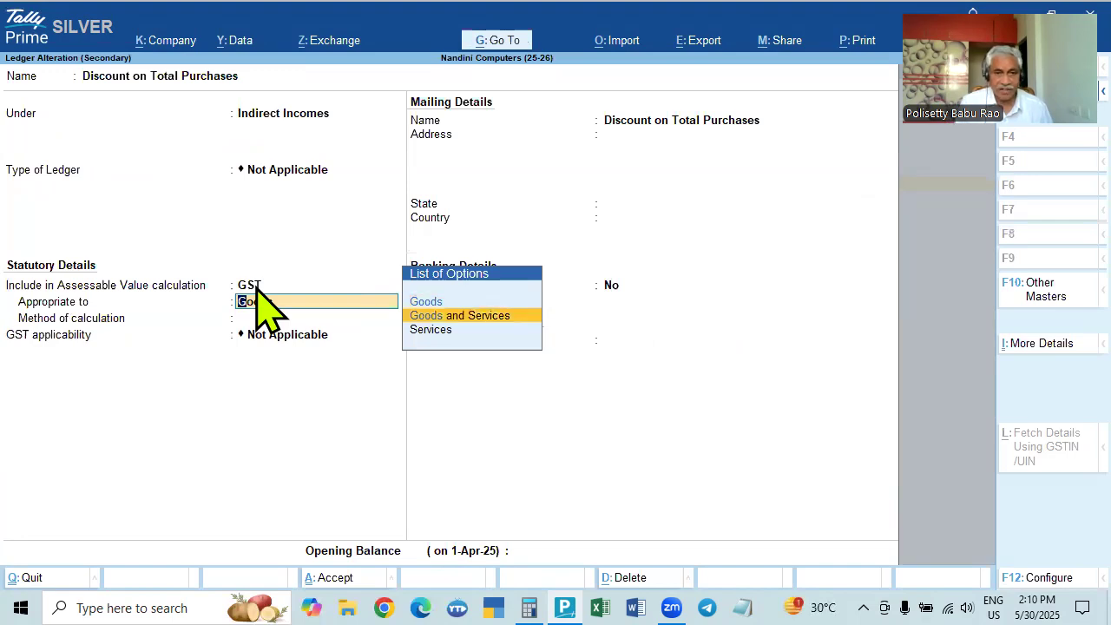
{"action": "key", "text": "Return"}
{"action": "key", "text": "Return"}
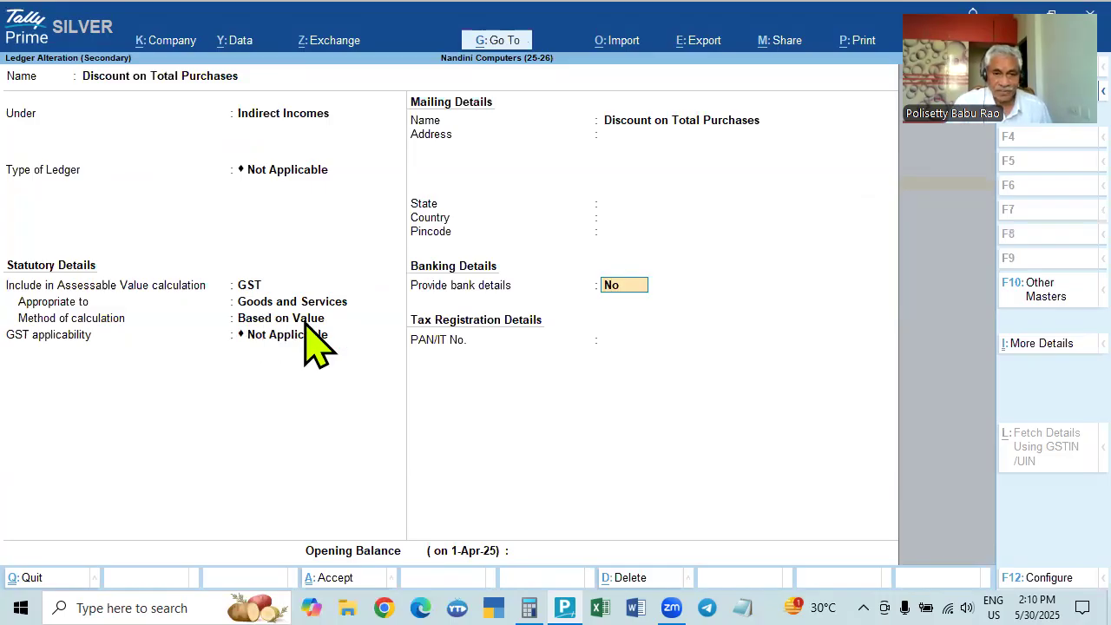
{"action": "key", "text": "Return"}
{"action": "key", "text": "ctrl+a"}
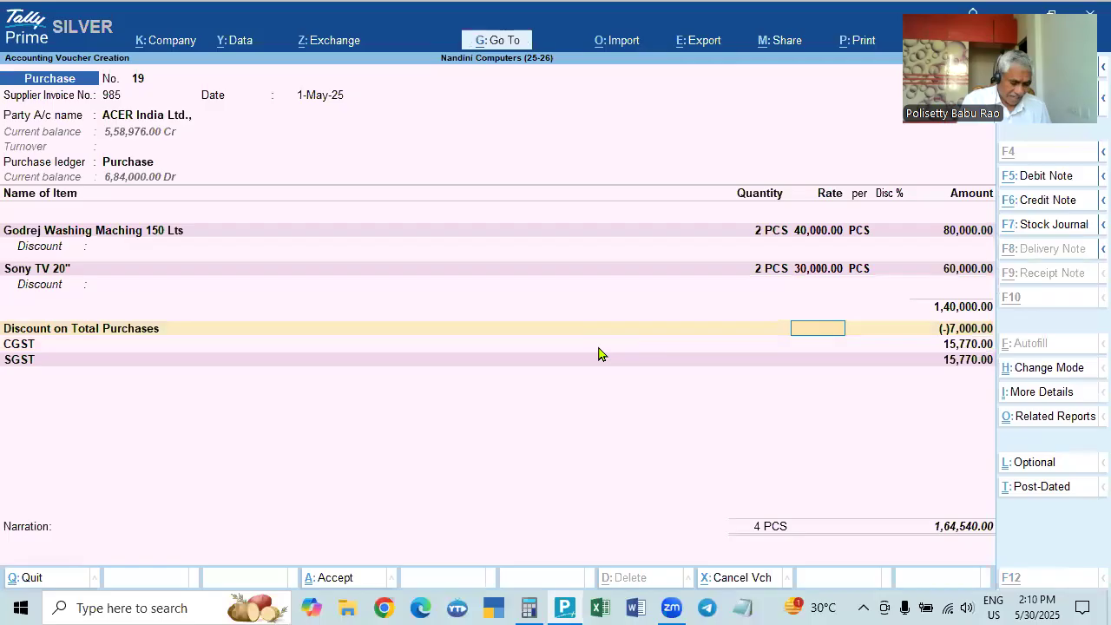
Check the discount apportionment per item in the GST tax analysis with the discount ledger included in the assessable value.
{"action": "key", "text": "ctrl+o"}
{"action": "key", "text": "alt+F5"}
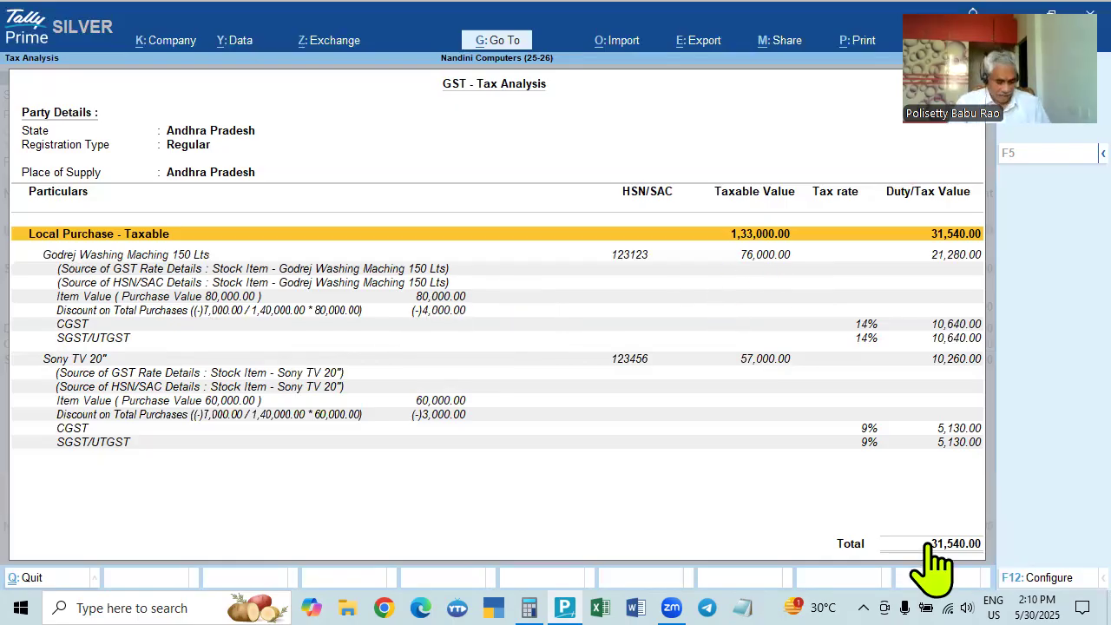
{"action": "key", "text": "Escape"}
Finish the discount and tax lines, keep New Ref in the bill-wise details for ACER India Ltd., and save the purchase voucher.
{"action": "key", "text": "Return"}
{"action": "key", "text": "Return"}
{"action": "key", "text": "Return"}
{"action": "key", "text": "Return"}
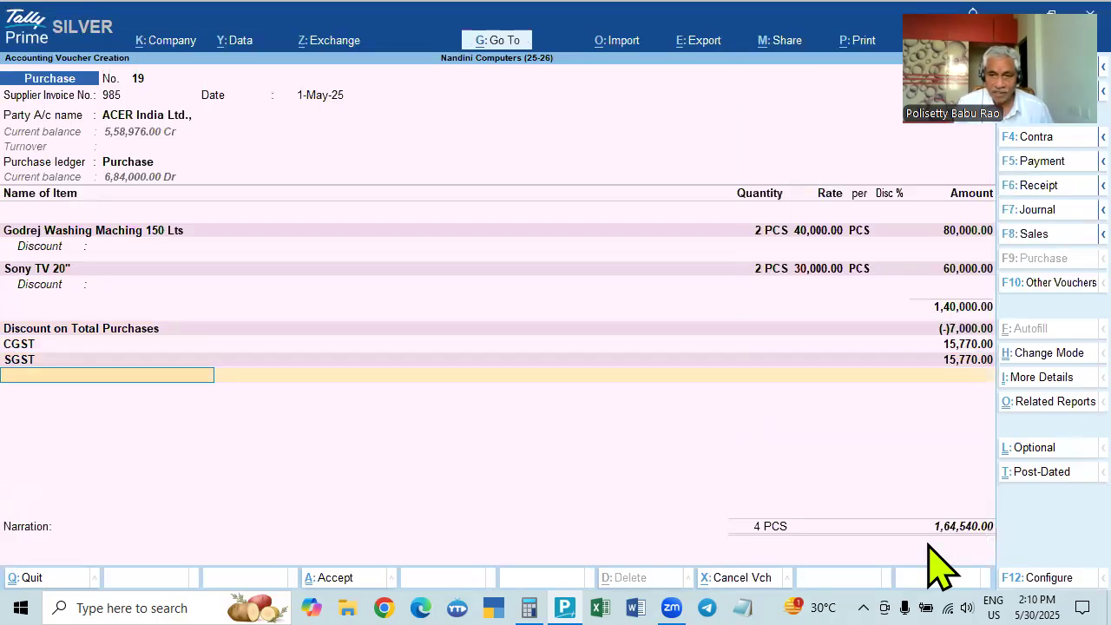
{"action": "key", "text": "Return"}
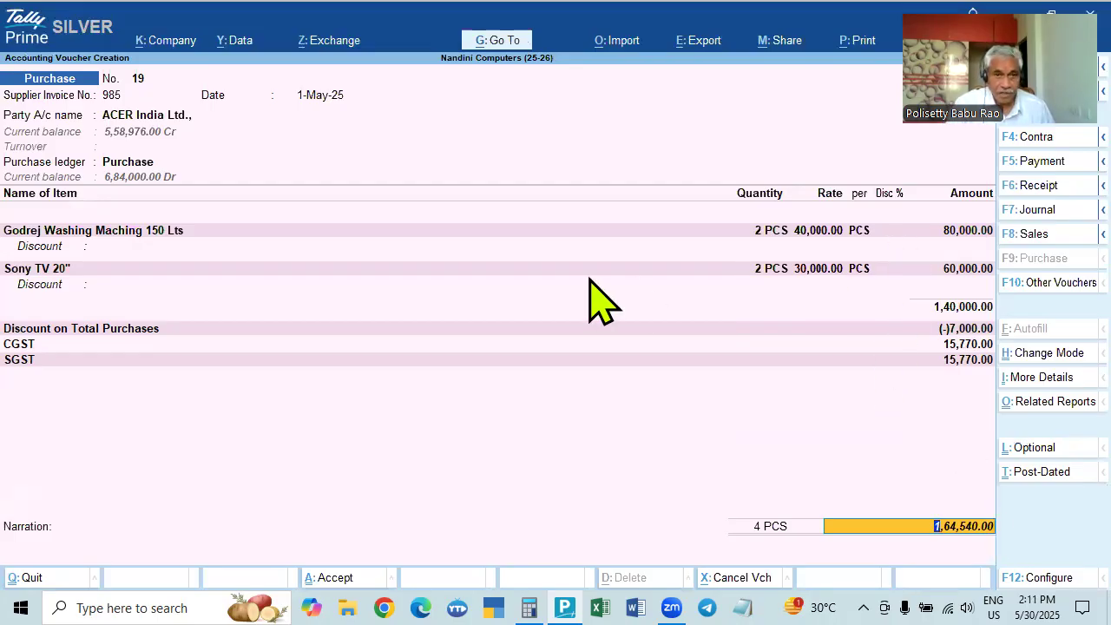
{"action": "key", "text": "Return"}
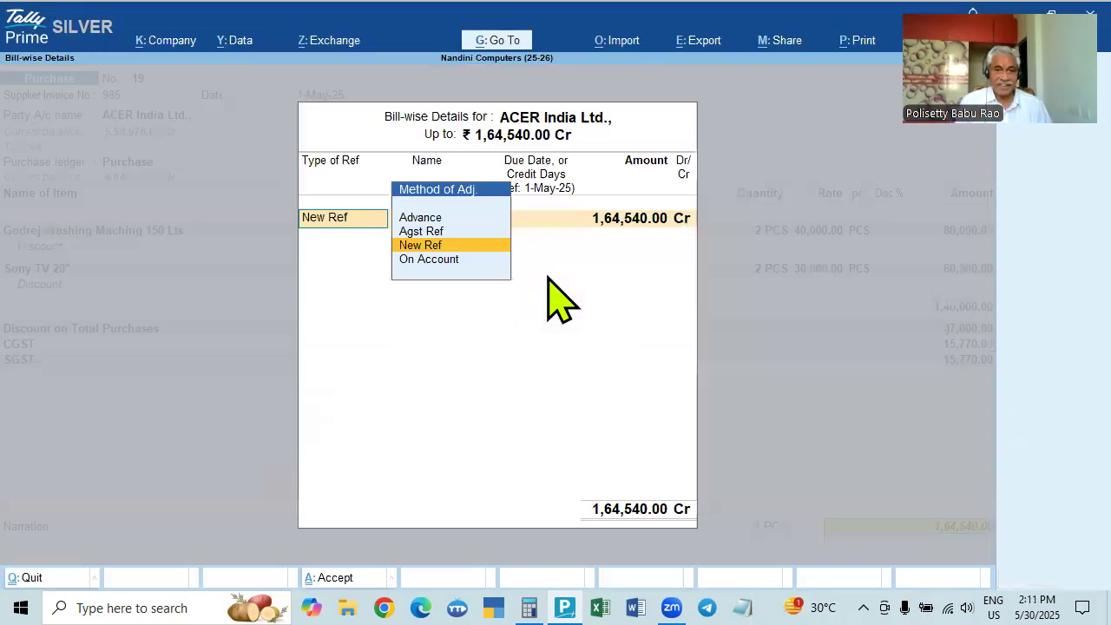
{"action": "key", "text": "Return"}
{"action": "key", "text": "Return"}
{"action": "key", "text": "Return"}
{"action": "key", "text": "Return"}
{"action": "key", "text": "Return"}
{"action": "key", "text": "Return"}
{"action": "key", "text": "Return"}
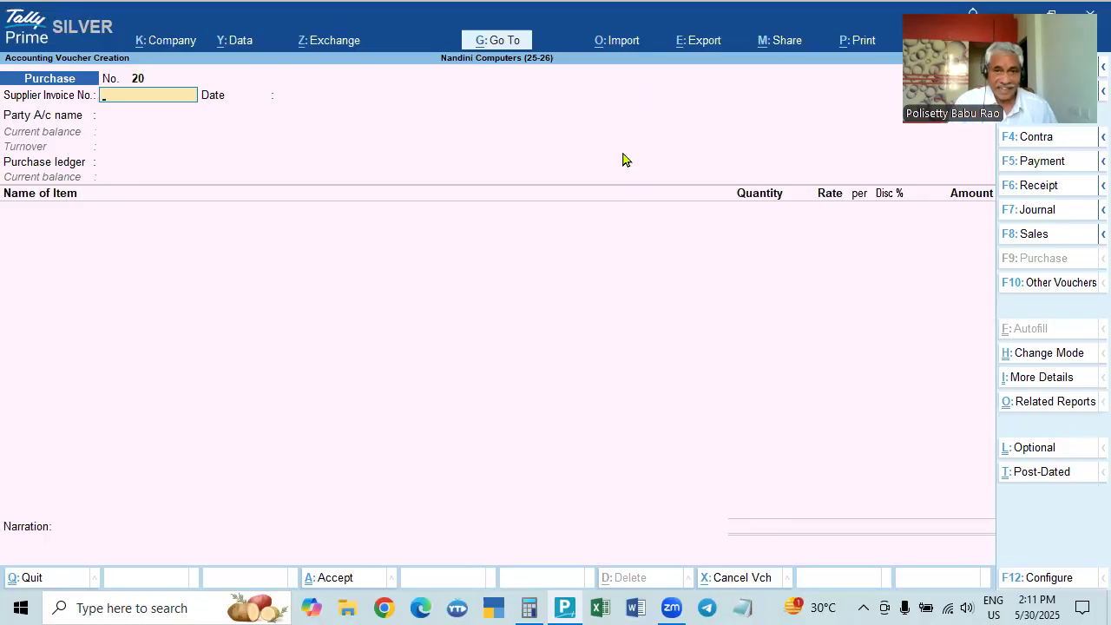
{"action": "left_click", "coordinate": [621, 97]}
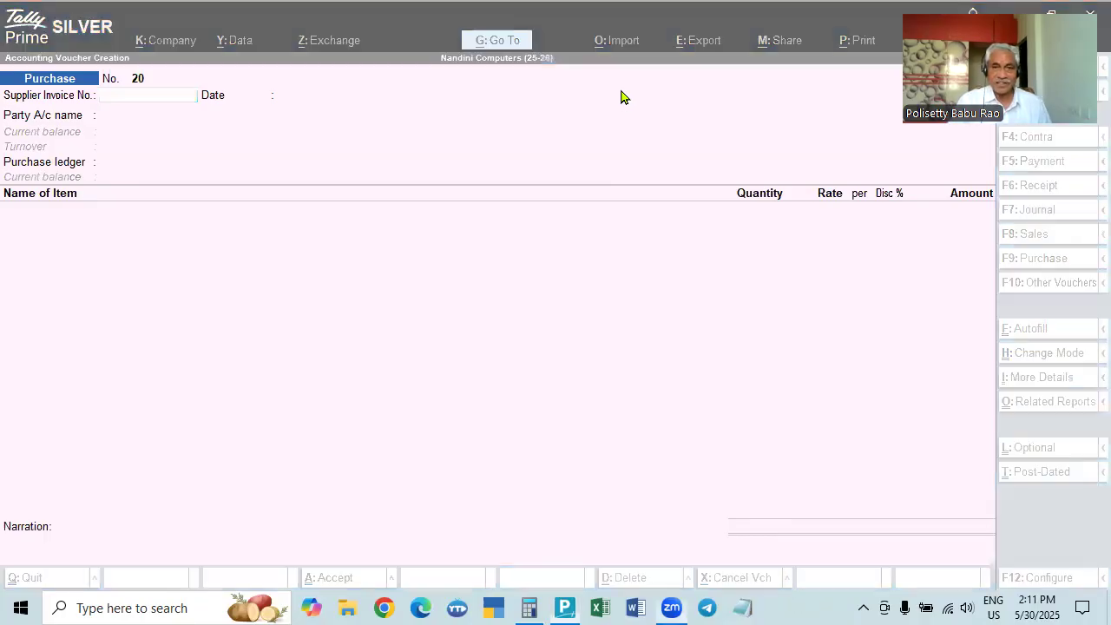